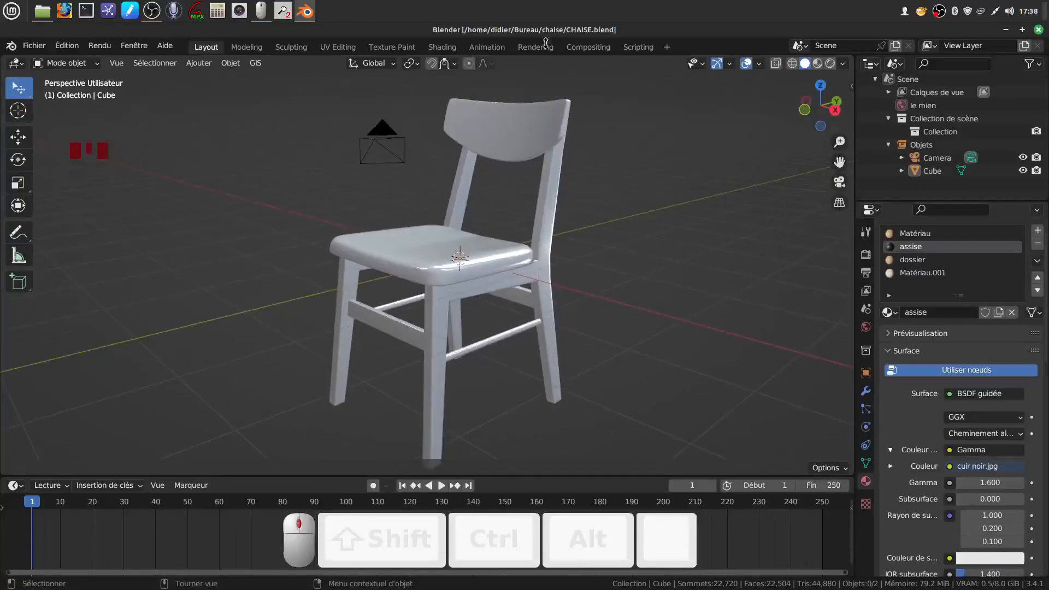
Step: Show the finished chair with rendered shading and examine its wood frame and black seat from several angles
left_click(830, 64)
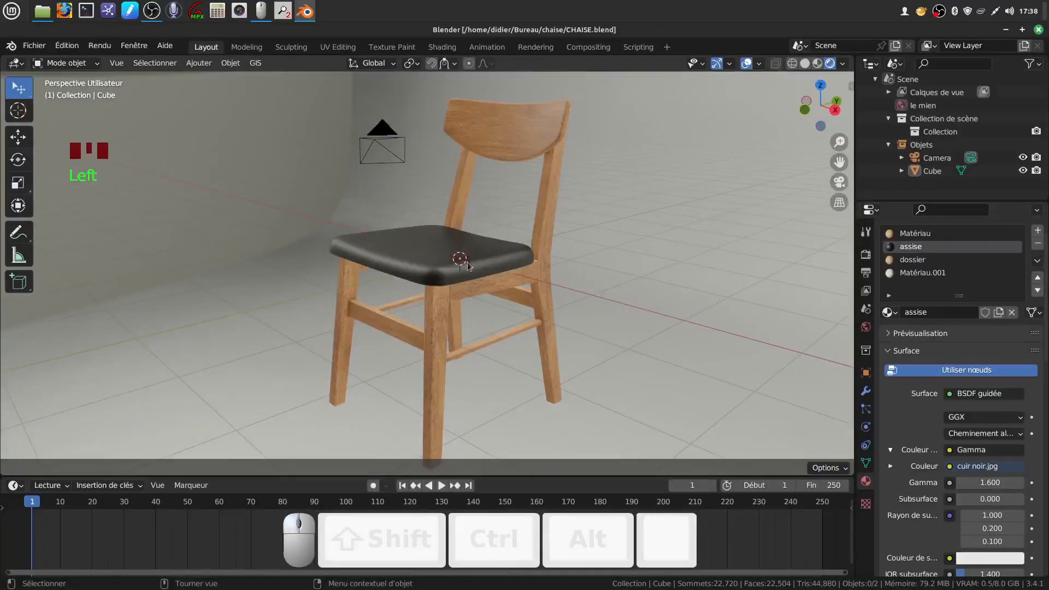
scroll(481, 306, "up", 2)
mouse_move(481, 306)
middle_mouse_down()
mouse_move(607, 254)
mouse_move(628, 318)
mouse_move(551, 336)
middle_mouse_up()
scroll(551, 336, "down", 3)
middle_click_drag(521, 304, 472, 251)
scroll(473, 292, "up", 2)
mouse_move(473, 292)
middle_mouse_down()
mouse_move(484, 224)
mouse_move(571, 216)
mouse_move(568, 275)
mouse_move(483, 293)
mouse_move(467, 270)
mouse_move(305, 228)
mouse_move(398, 234)
mouse_move(467, 266)
mouse_move(477, 251)
mouse_move(478, 265)
mouse_move(459, 260)
mouse_move(438, 186)
mouse_move(475, 253)
mouse_move(454, 270)
mouse_move(452, 312)
mouse_move(438, 287)
mouse_move(499, 255)
mouse_move(545, 257)
mouse_move(402, 270)
mouse_move(484, 277)
middle_mouse_up()
scroll(437, 267, "down", 2)
scroll(450, 286, "up", 2)
scroll(364, 255, "down", 2)
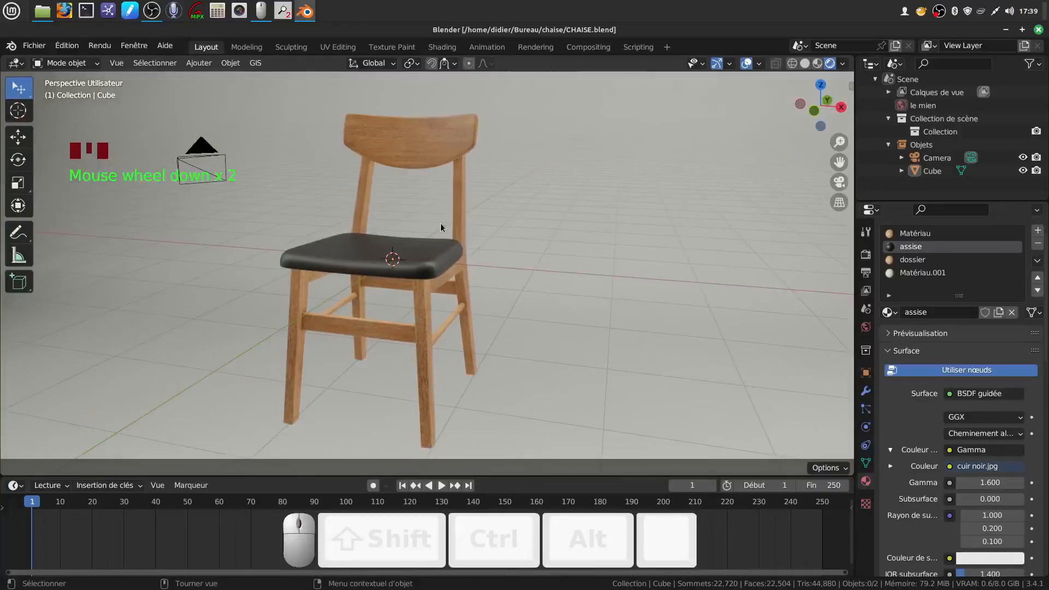
left_click(160, 279)
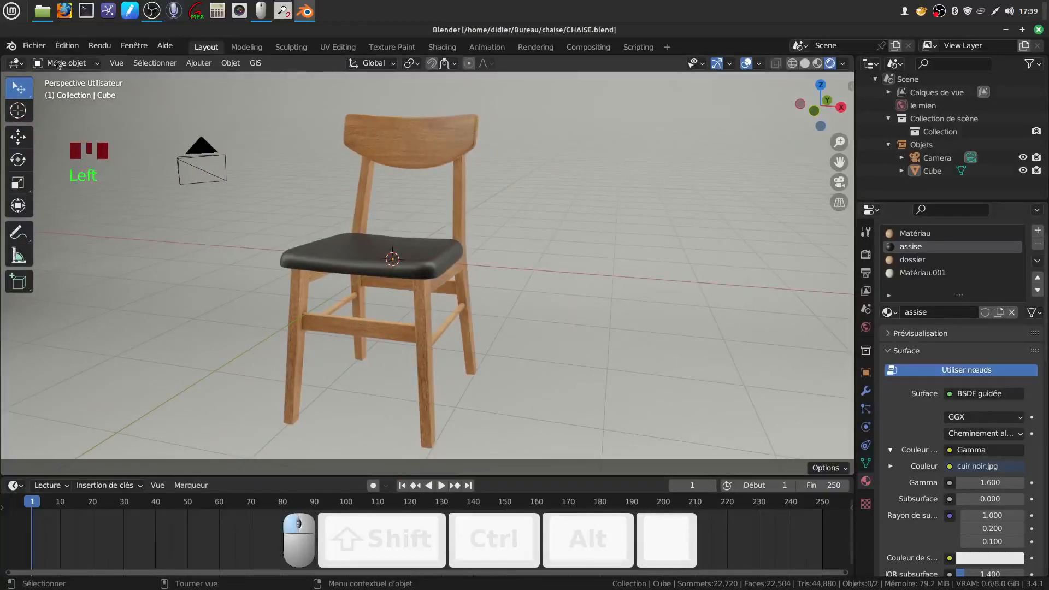
Step: Create a new file from the General template
left_click(34, 45)
mouse_move(46, 62)
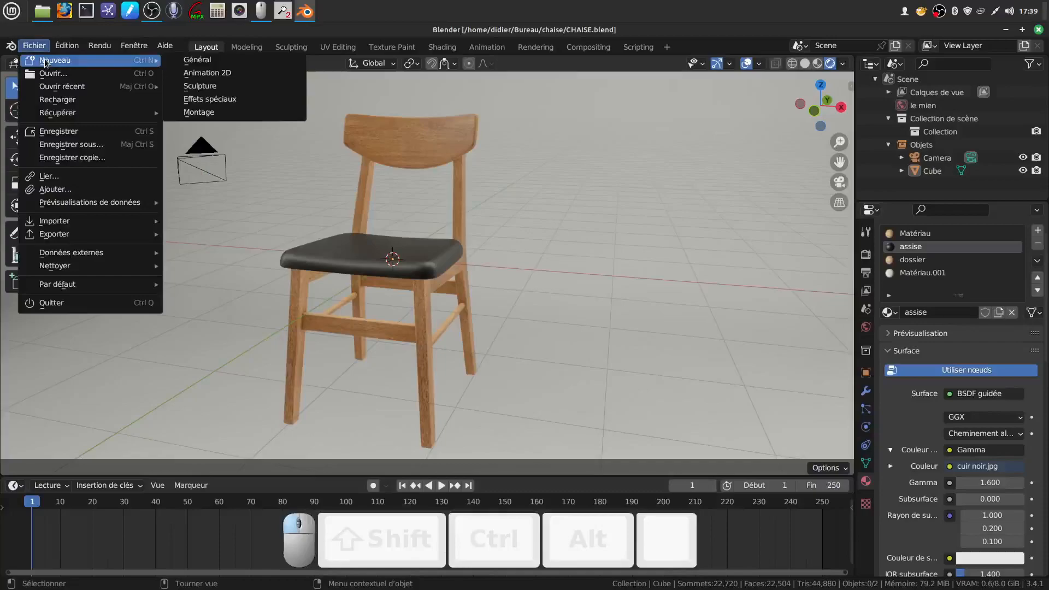
left_click(212, 60)
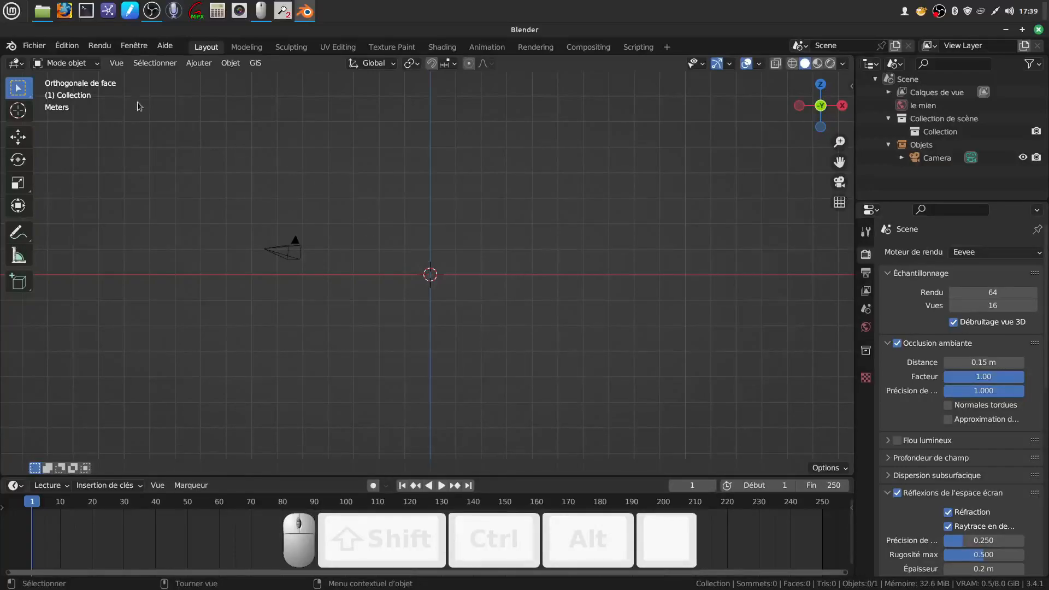
Step: Add the side-view chair picture téléchargement (4).png from the chaise folder as a reference image aligned to the view
left_click(198, 63)
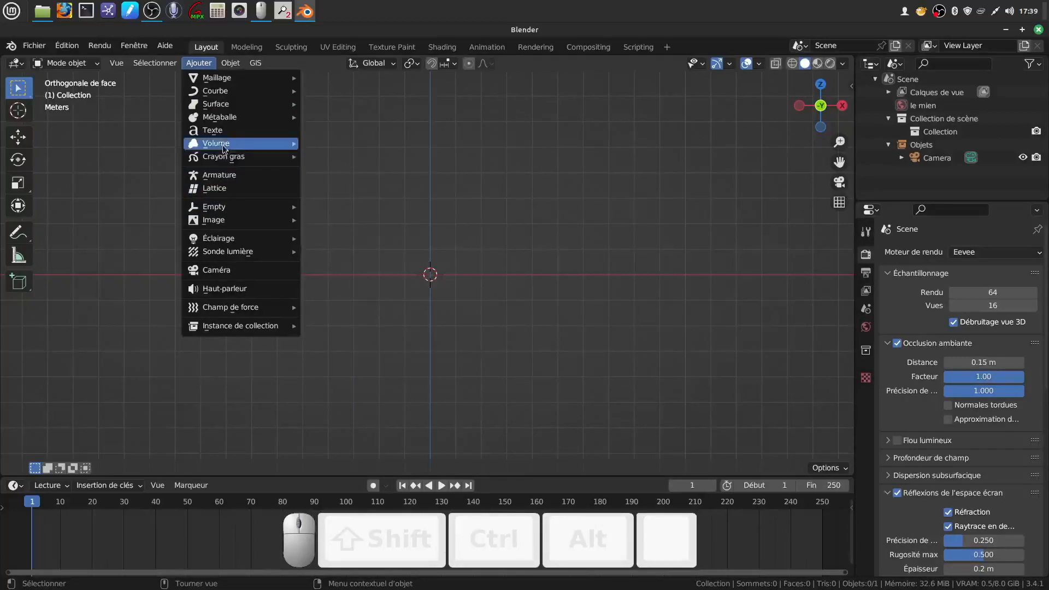
mouse_move(228, 233)
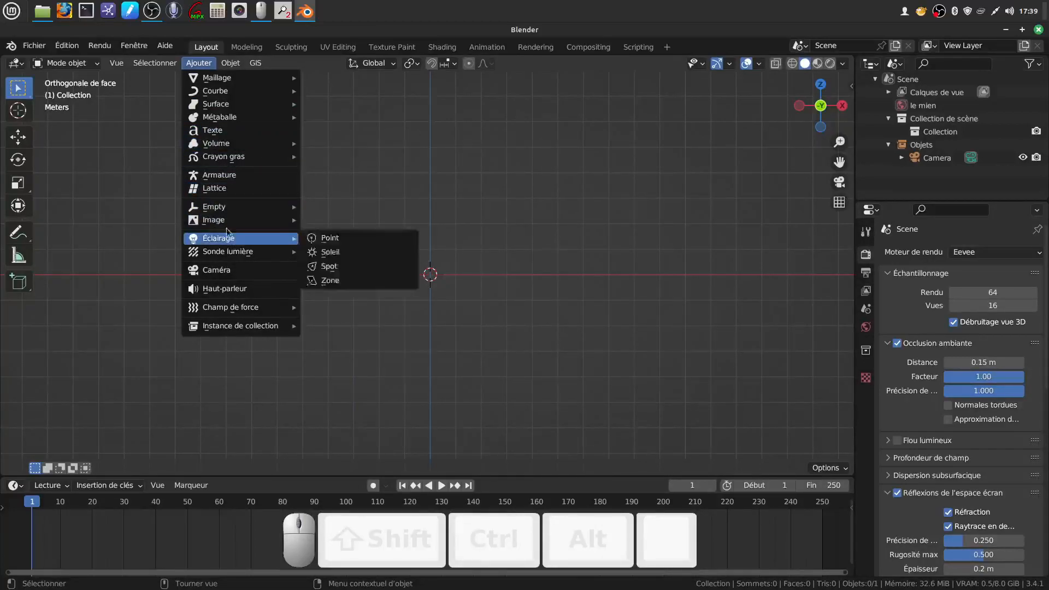
left_click(333, 221)
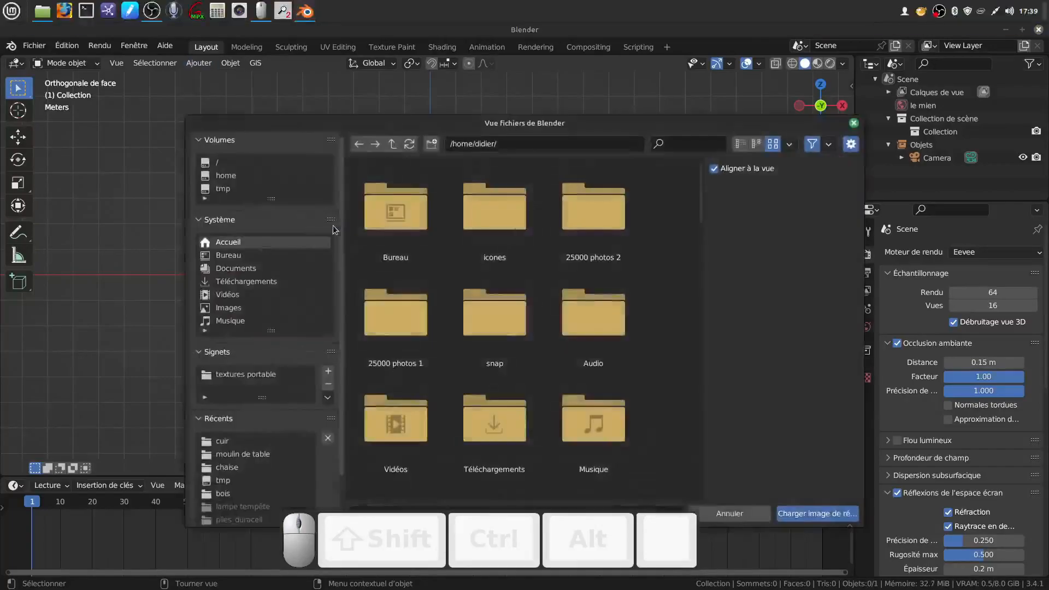
left_click(245, 468)
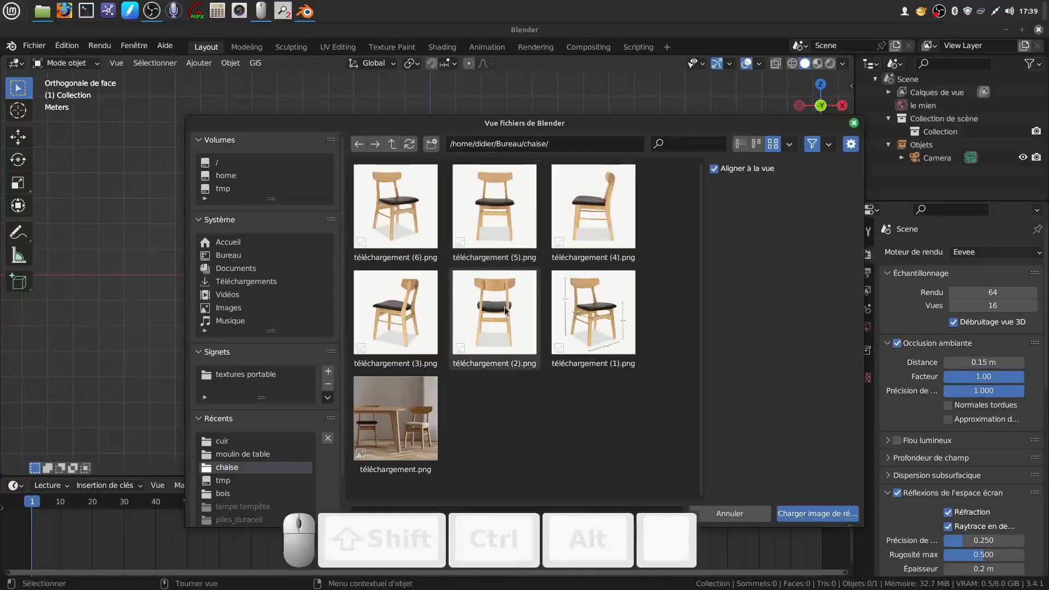
left_click(604, 214)
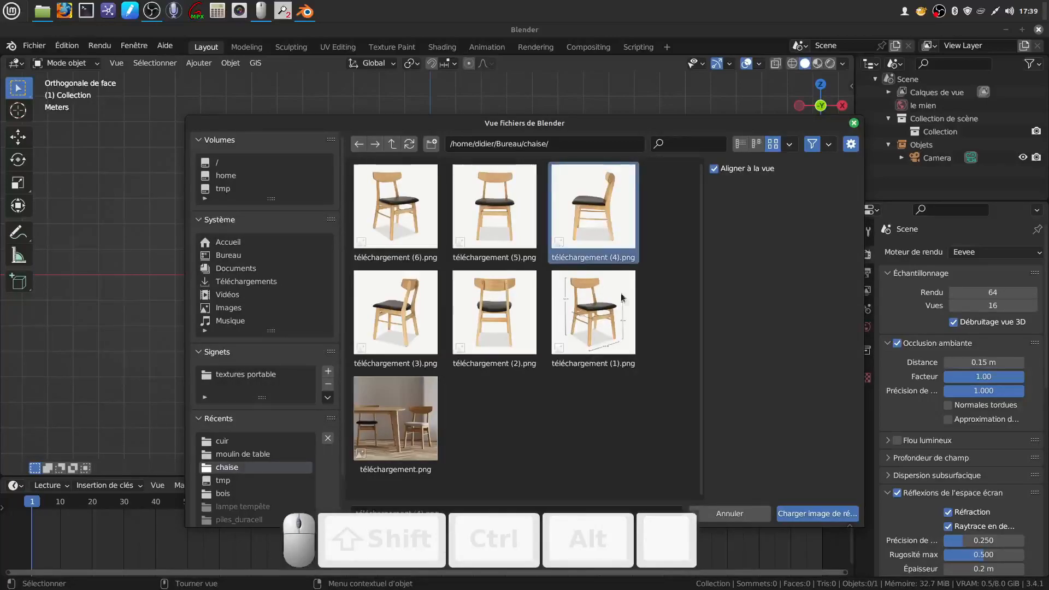
left_click(800, 515)
Step: Move the reference image back along the Y axis, behind the origin, and check it in front view
middle_click_drag(532, 256, 371, 253)
key("g")
key("y")
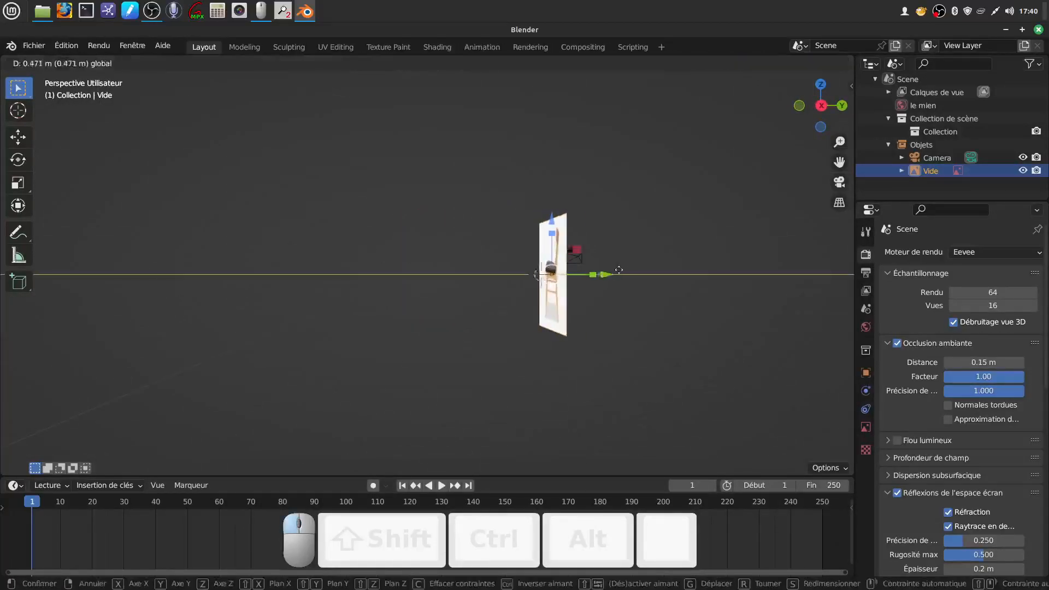
left_click(601, 341)
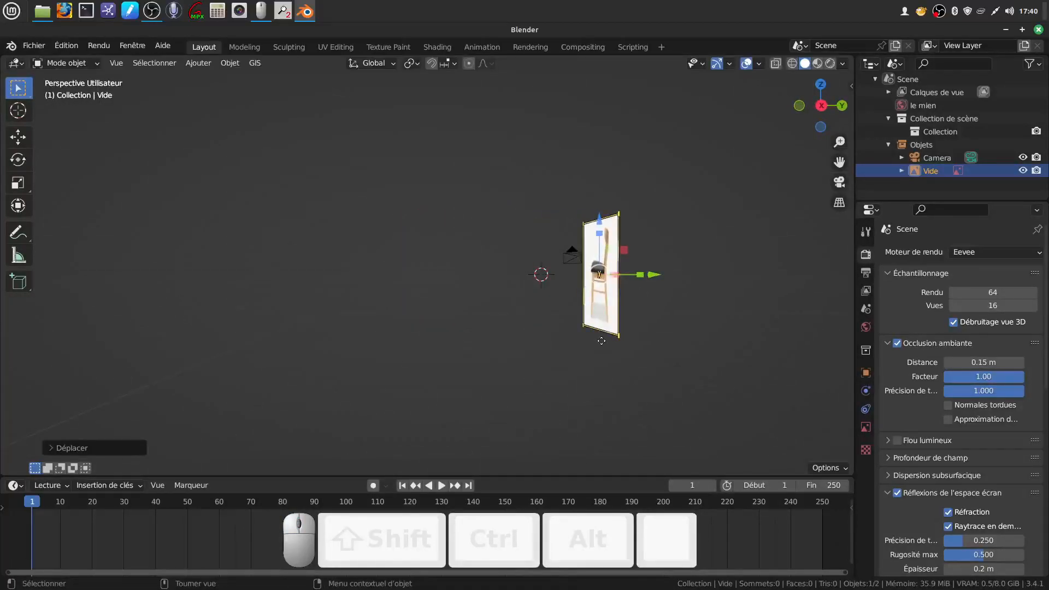
key("KP_1")
scroll(601, 340, "up", 5)
scroll(382, 279, "down", 3)
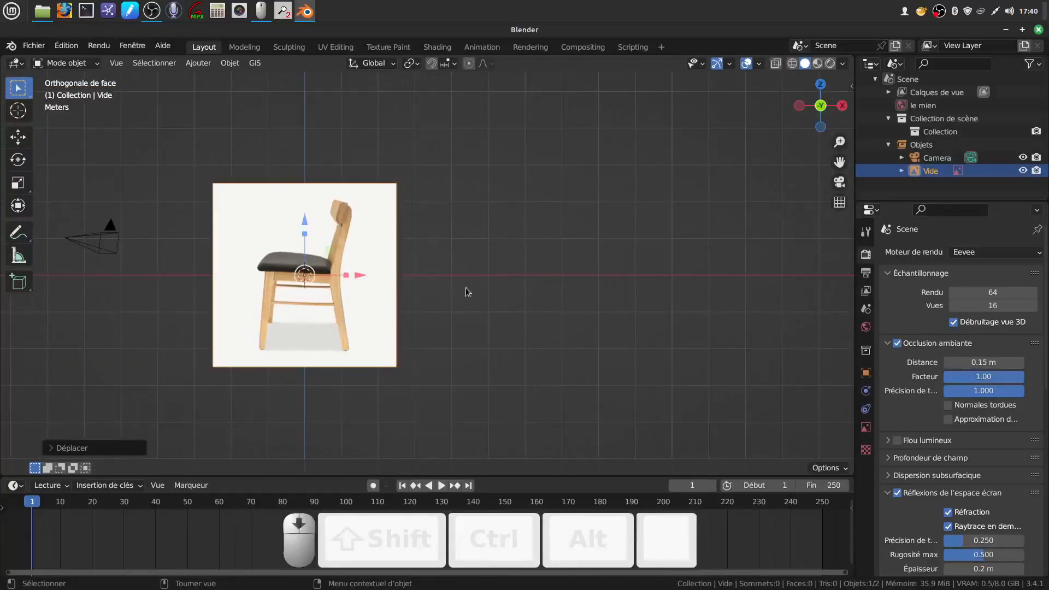
scroll(462, 290, "down", 1)
scroll(569, 353, "up", 3)
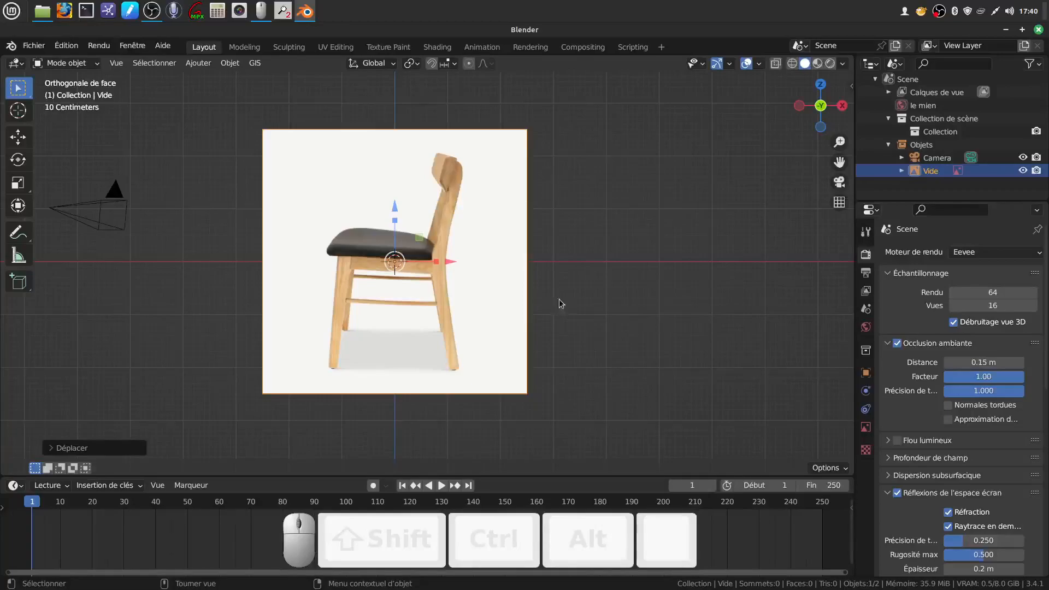
scroll(557, 304, "down", 2)
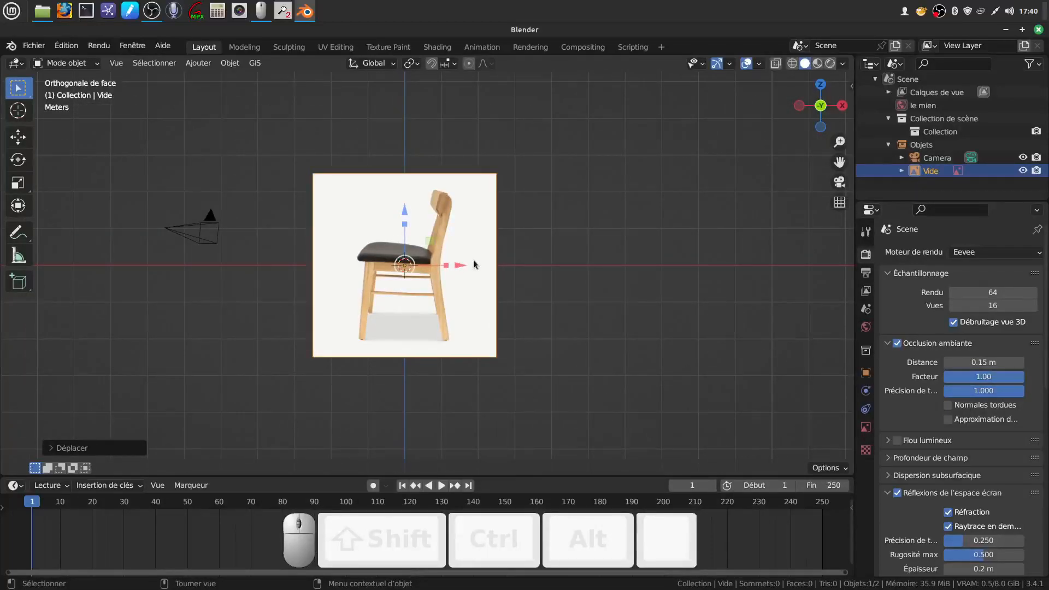
Step: Rotate the reference image 90° about the Z axis and view it from the right side
key("r")
key("z")
key("KP_9")
key("KP_0")
left_click(475, 261)
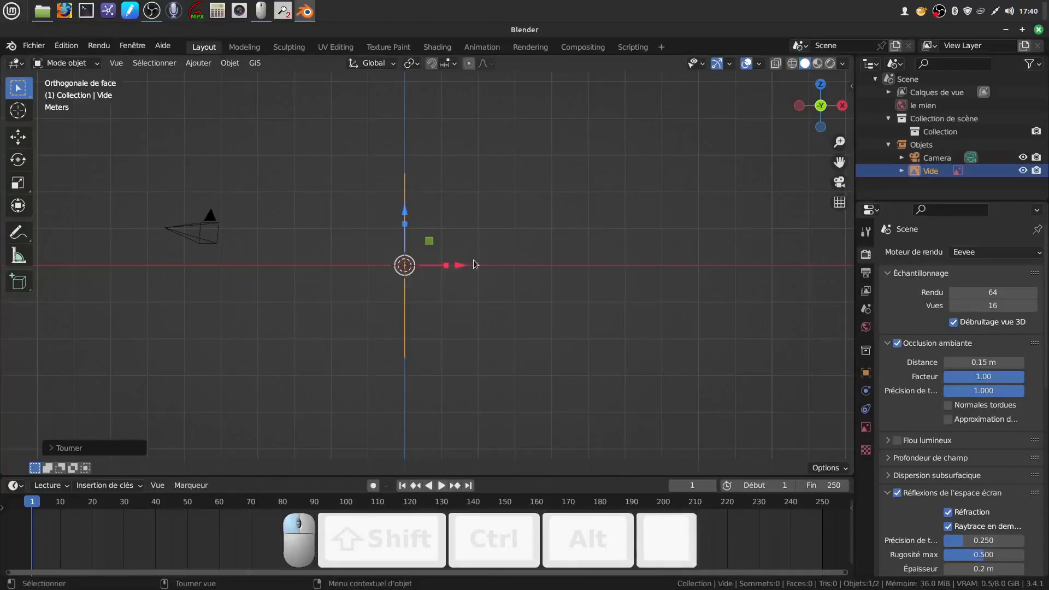
key("KP_3")
scroll(475, 264, "up", 3)
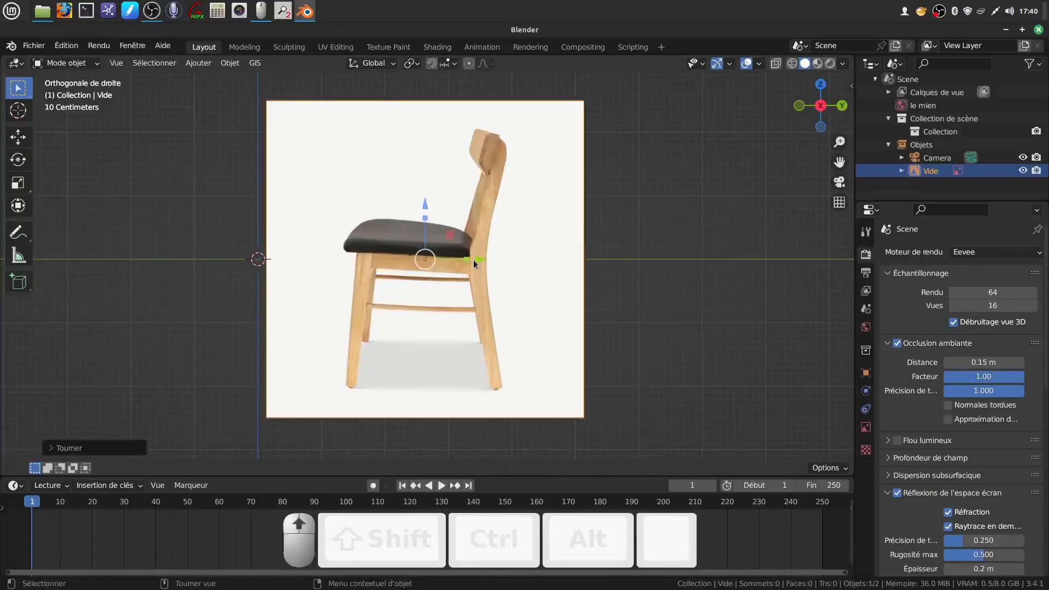
Step: Move the reference image away from the origin in the negative X direction and check the offset in front view
middle_click_drag(511, 307, 341, 278, "shift")
left_click_drag(443, 247, 561, 283)
scroll(489, 327, "down", 5)
middle_click_drag(531, 314, 607, 302)
key("KP_1")
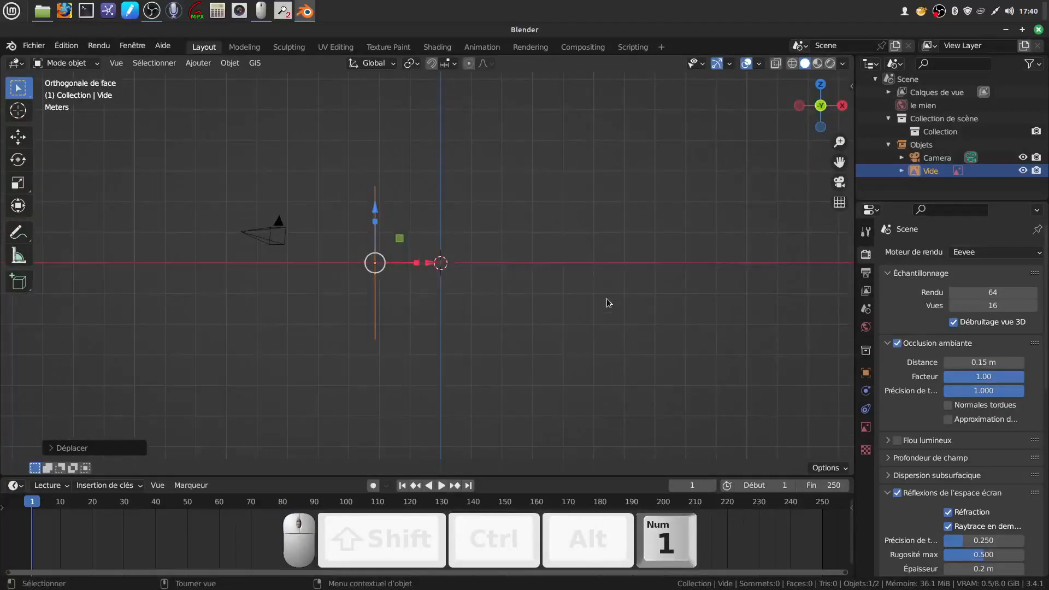
Step: In right side view, slide the reference image along the Y axis until the chair is roughly centred on the origin
key("KP_3")
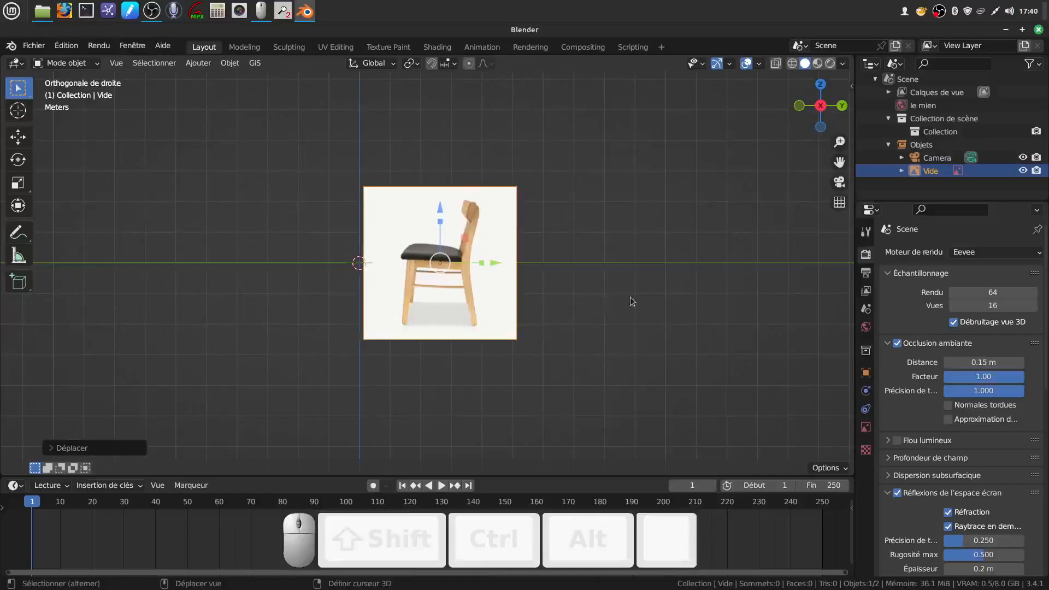
middle_click_drag(607, 298, 656, 294, "shift")
scroll(578, 362, "up", 3)
left_click_drag(586, 249, 460, 250)
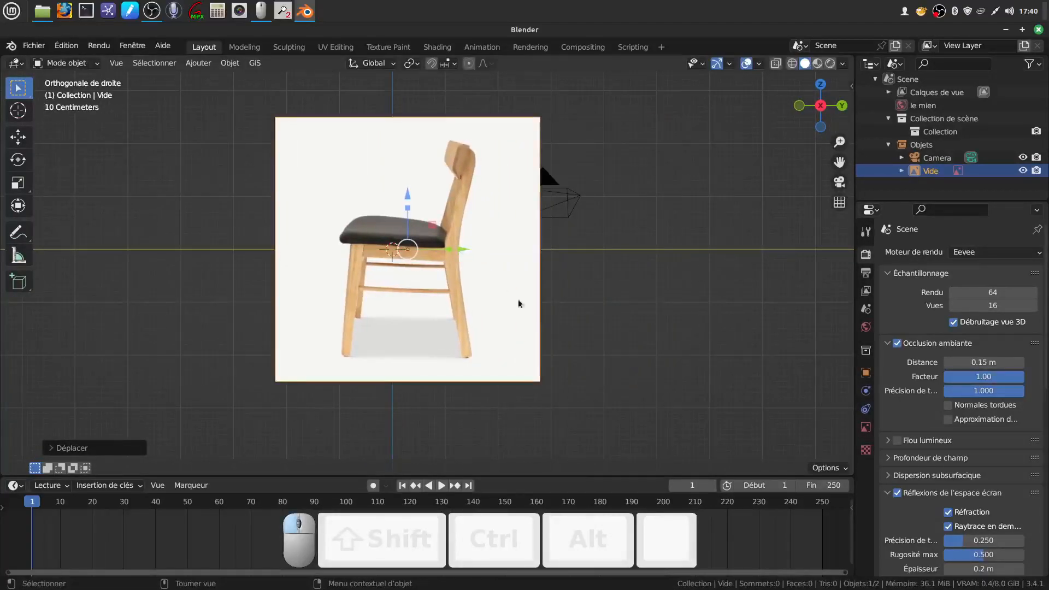
scroll(492, 273, "down", 3)
mouse_move(519, 308)
middle_mouse_down("shift")
mouse_move(544, 261)
mouse_move(537, 295)
mouse_move(497, 337)
mouse_move(522, 328)
middle_mouse_up("shift")
scroll(531, 293, "up", 1)
scroll(537, 295, "up", 2)
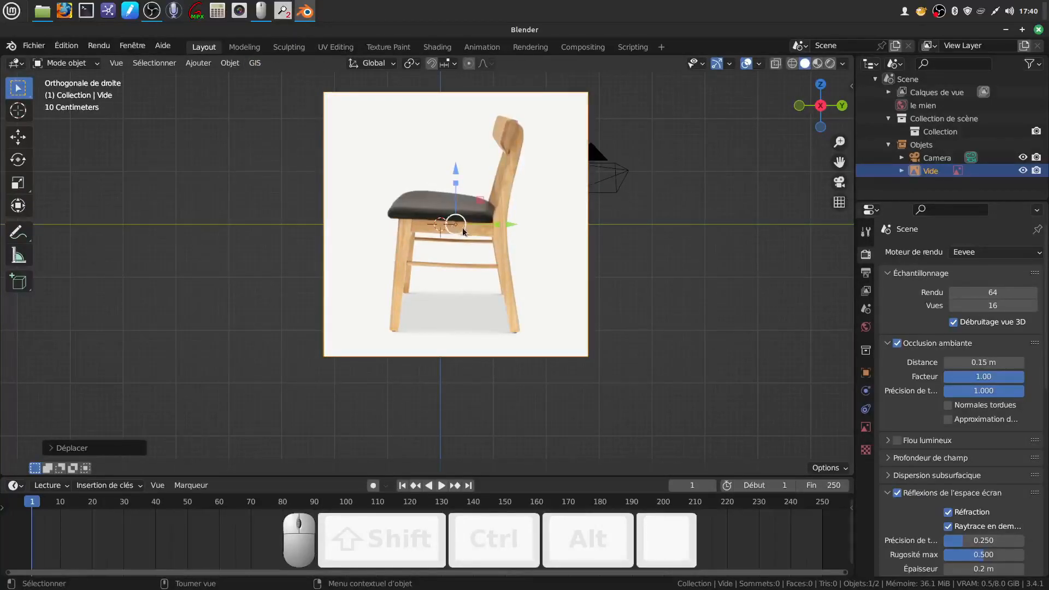
Step: Add a cube at the origin and scale its mesh down to a small block close to the chair leg's width
left_click(198, 63)
mouse_move(204, 83)
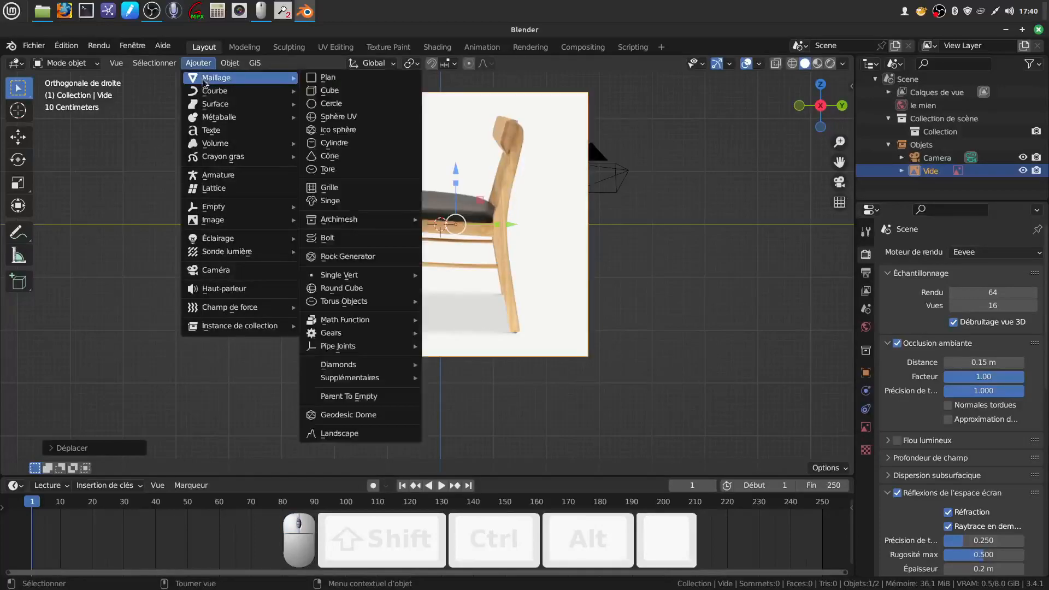
left_click(329, 90)
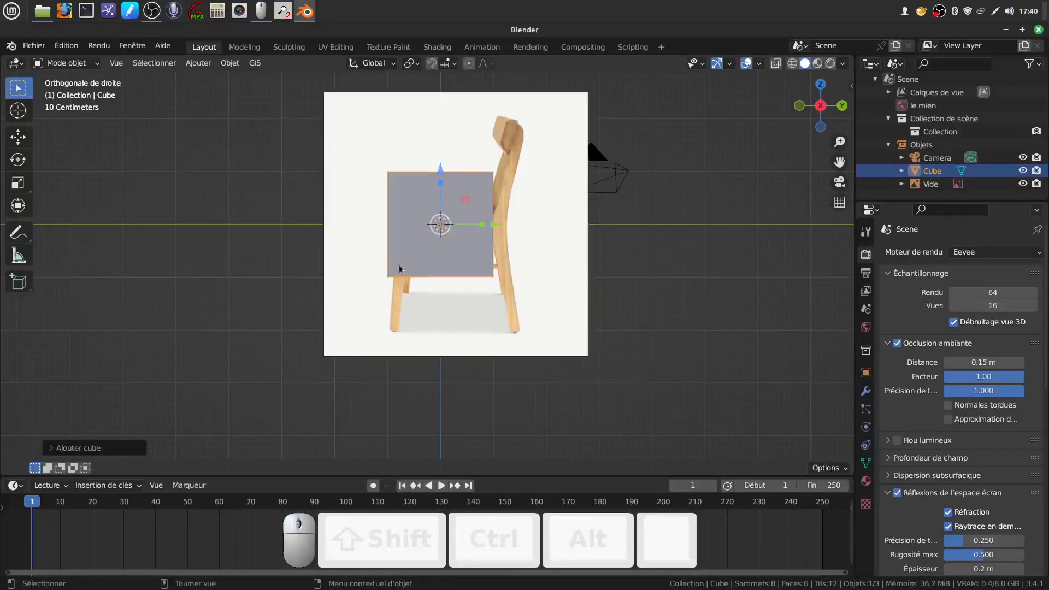
key("Tab")
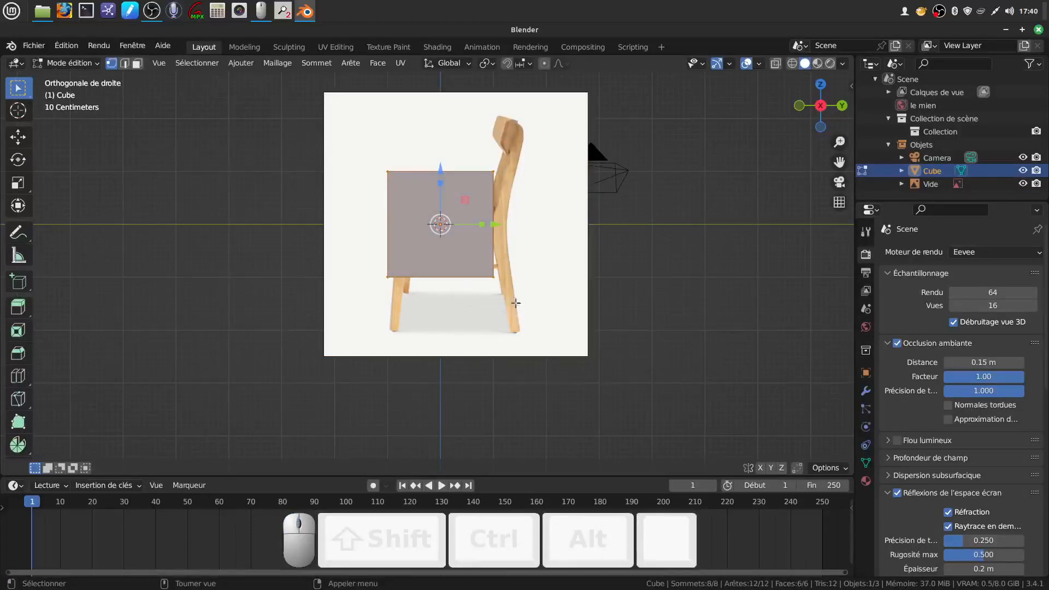
key("s")
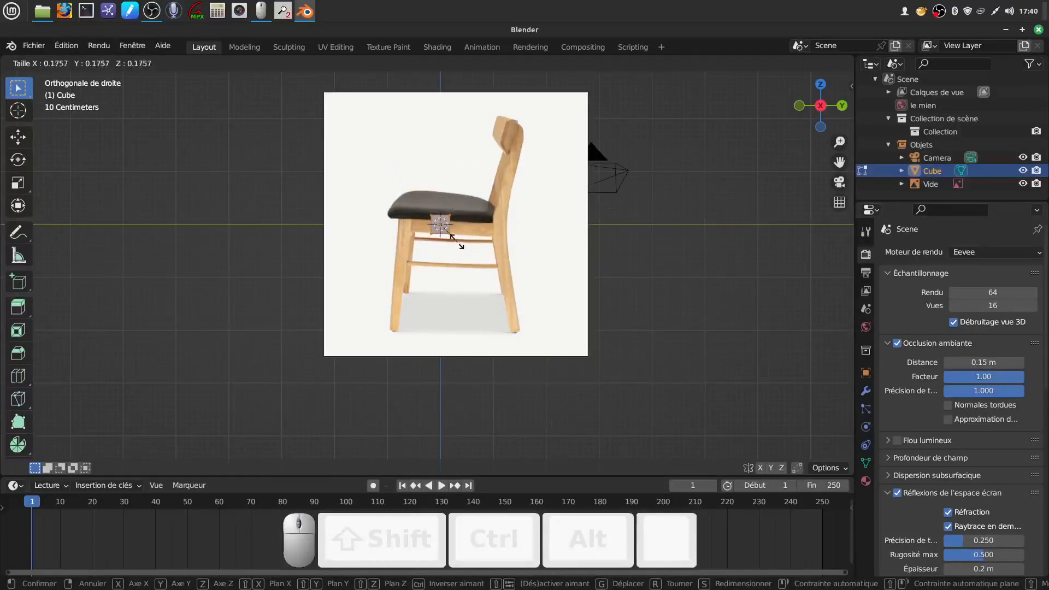
left_click(447, 234)
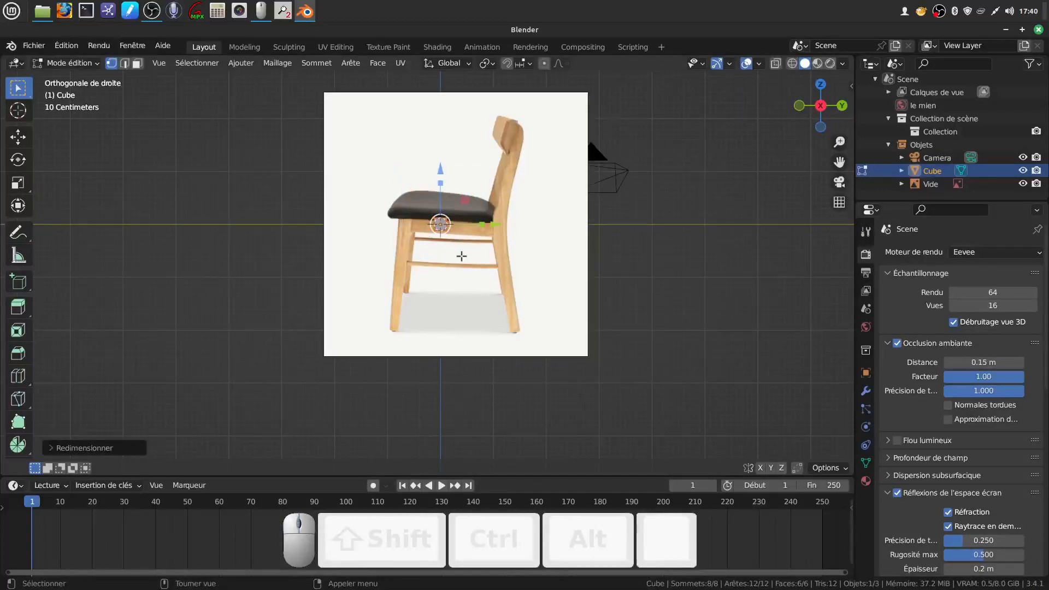
Step: Move the cube in object mode down to the foot of the pictured chair's front leg
key("Tab")
left_click_drag(438, 169, 425, 267)
left_click_drag(495, 323, 458, 335)
scroll(458, 336, "up", 3)
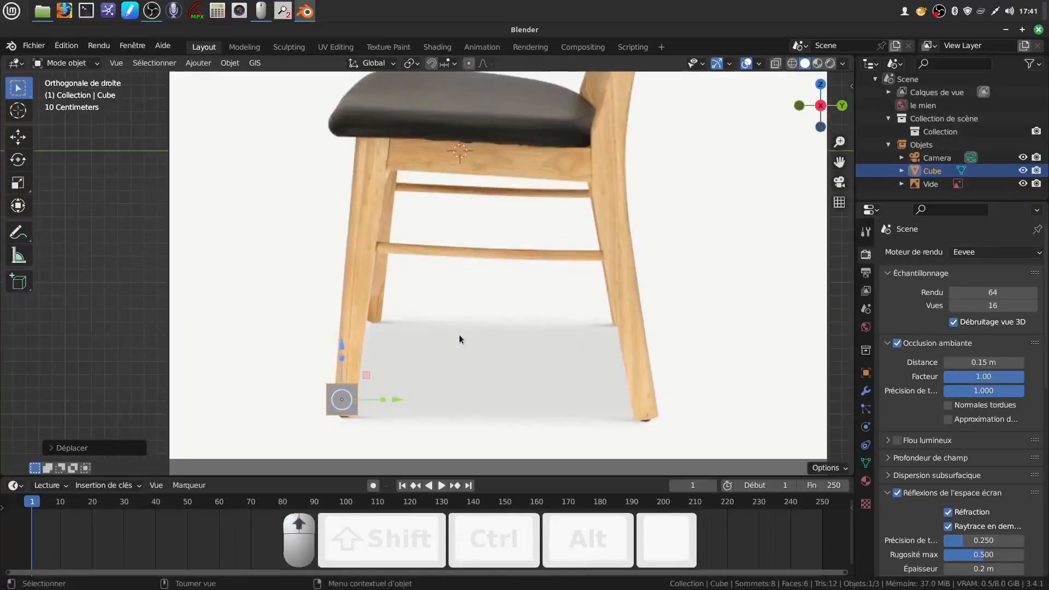
scroll(460, 337, "up", 1)
middle_click_drag(435, 298, 449, 223, "shift")
left_click_drag(437, 285, 444, 306)
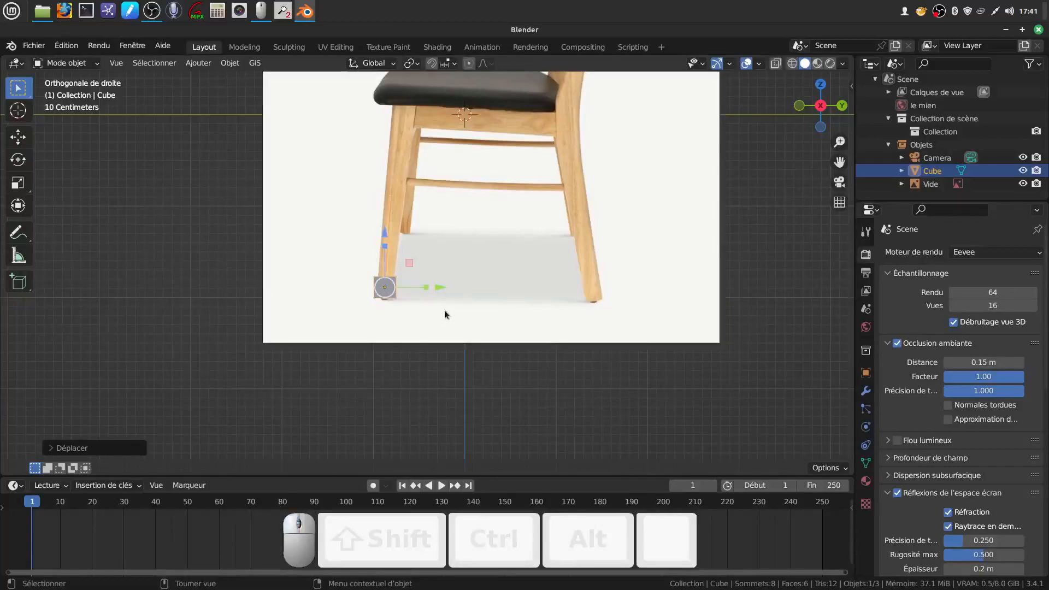
Step: Shrink the cube's mesh to the front leg's width and lower the cube to the bottom of the foot
key("Tab")
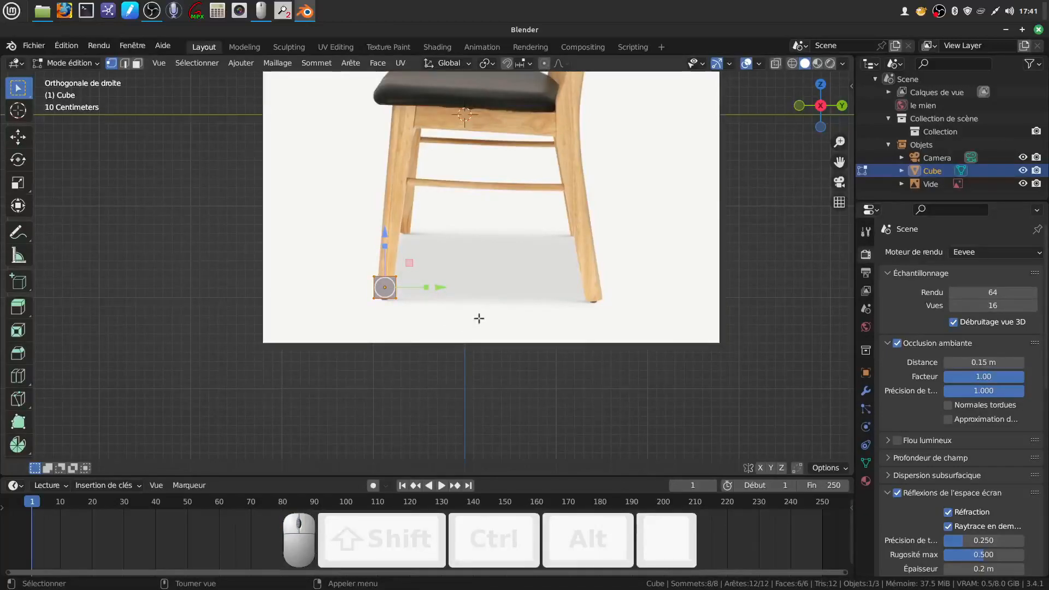
key("s")
left_click(452, 306)
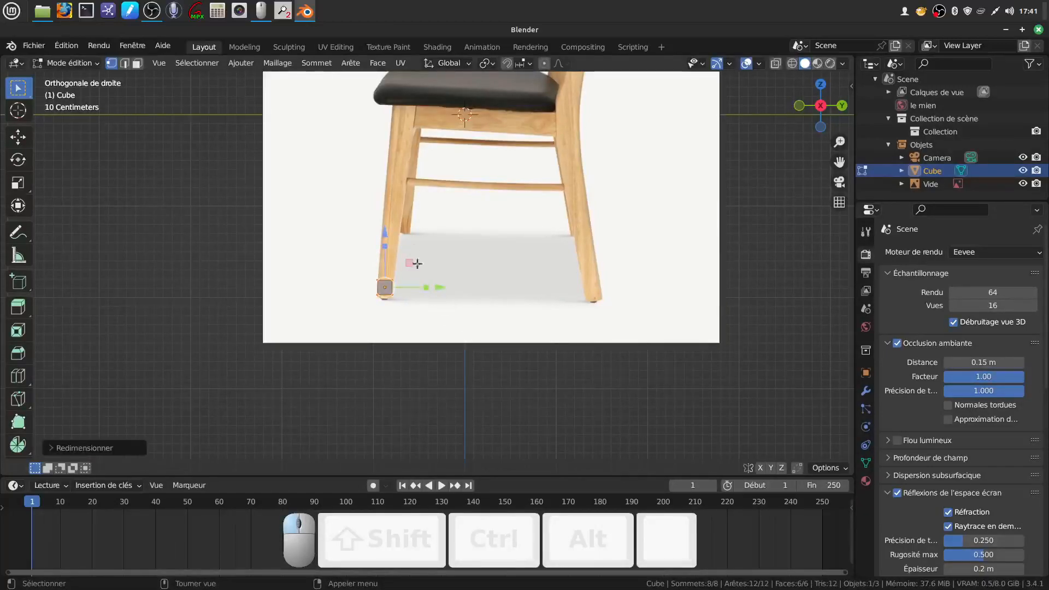
scroll(481, 357, "up", 2)
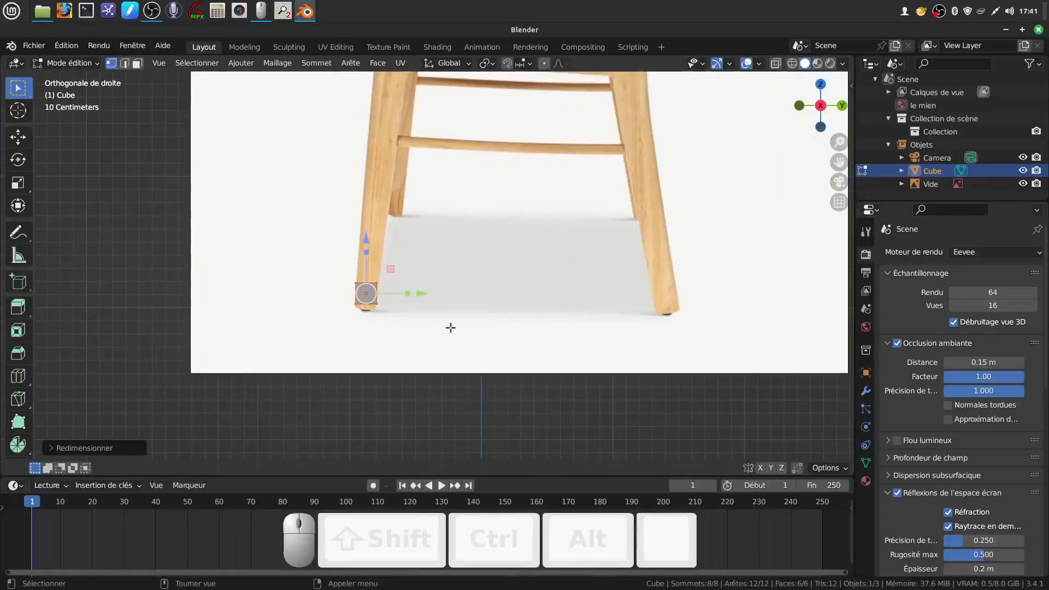
key("Tab")
left_click_drag(367, 245, 368, 251)
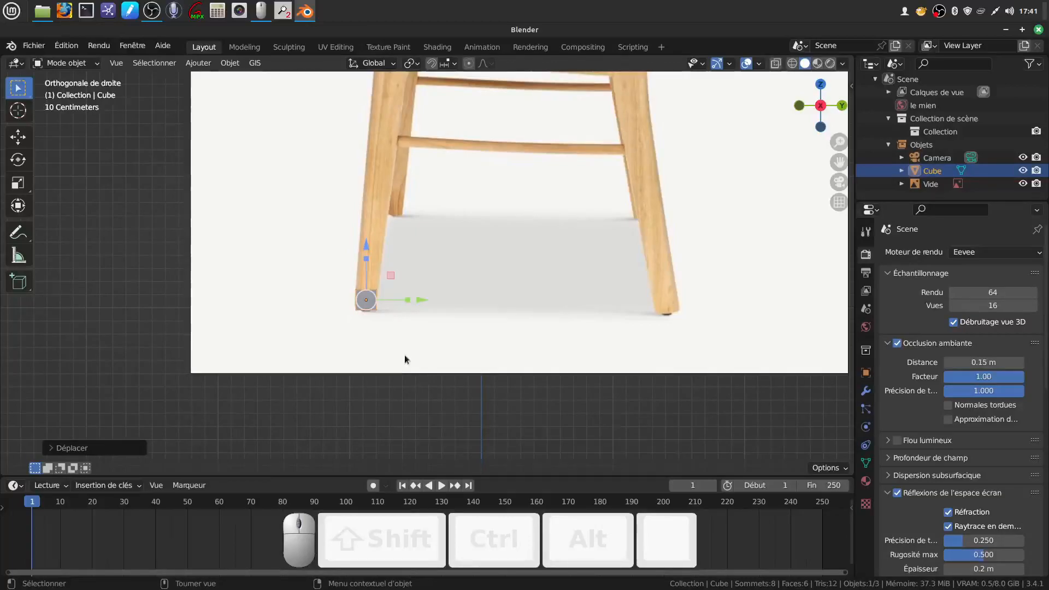
Step: Enlarge the cube's mesh by a factor of about 1.07 to match the foot of the front leg
scroll(411, 388, "up", 1)
key("Tab")
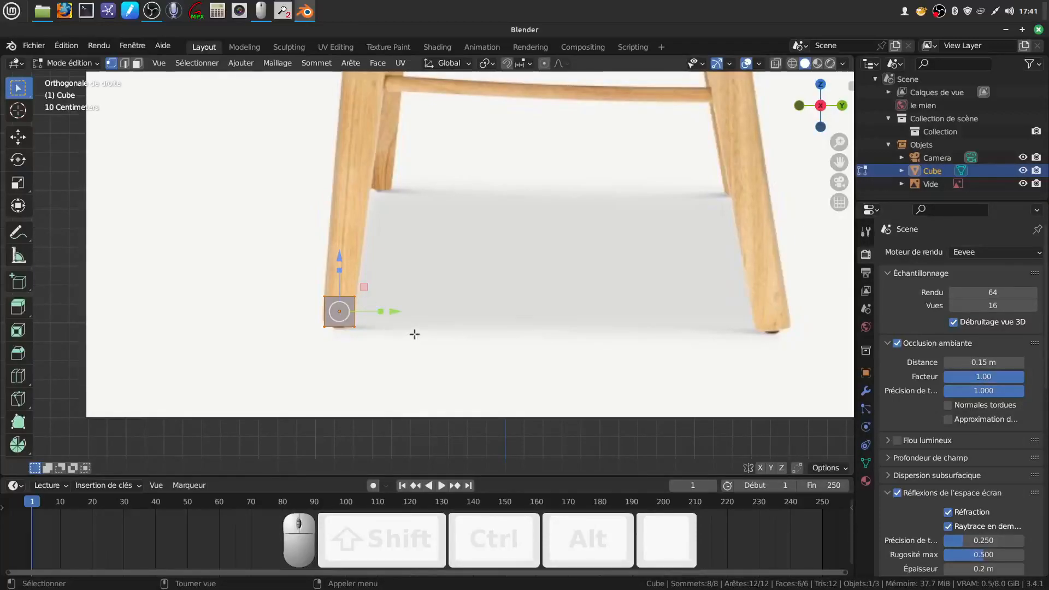
key("s")
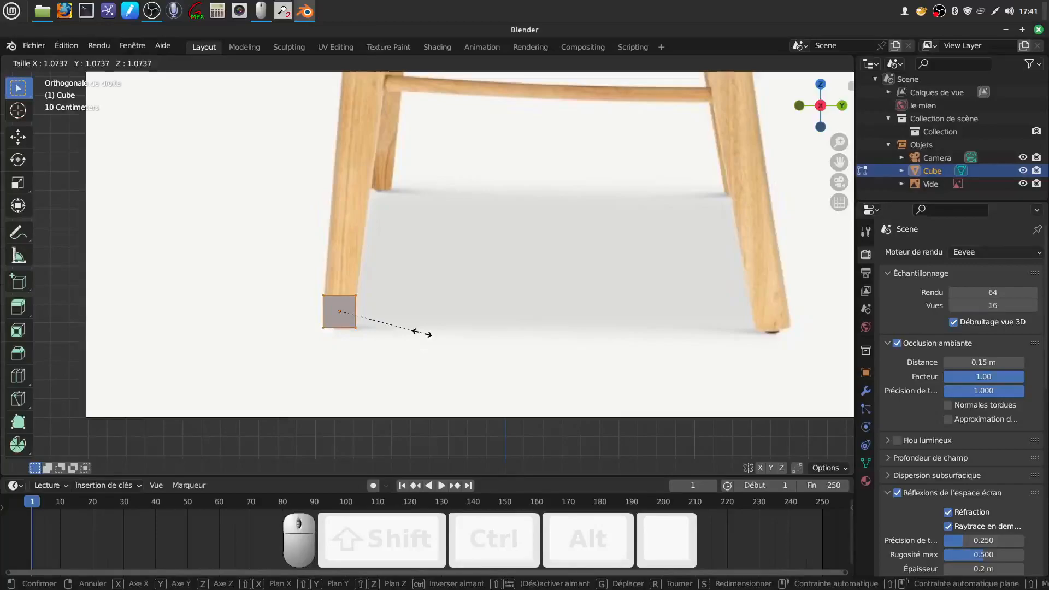
left_click(422, 333)
Step: Select the block's top face and rotate it slightly in the side view to follow the front leg's slant
left_click(320, 298)
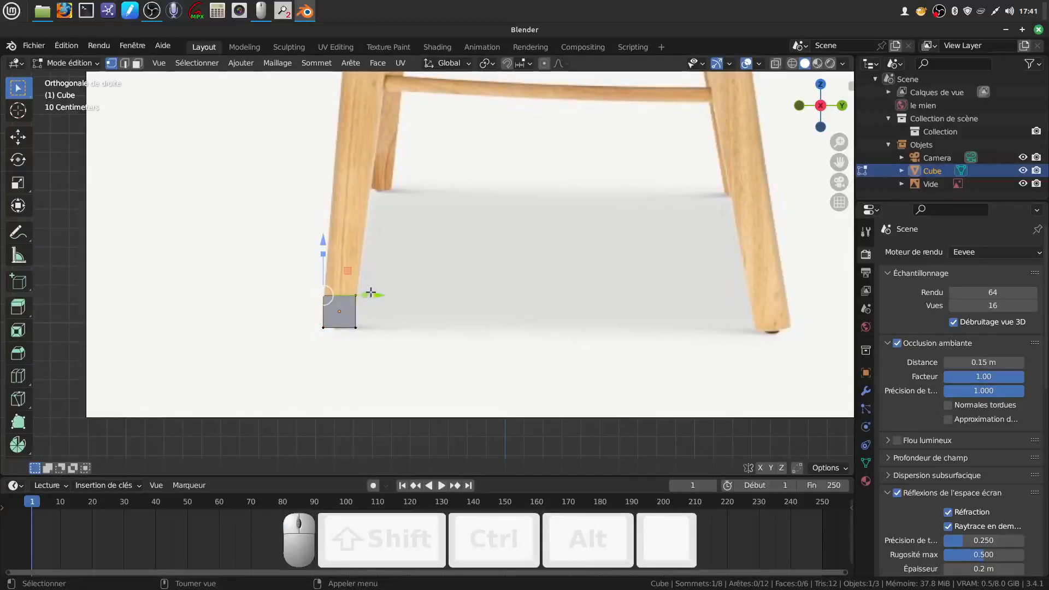
left_click(136, 64)
middle_click_drag(445, 268, 339, 375)
left_click(339, 389)
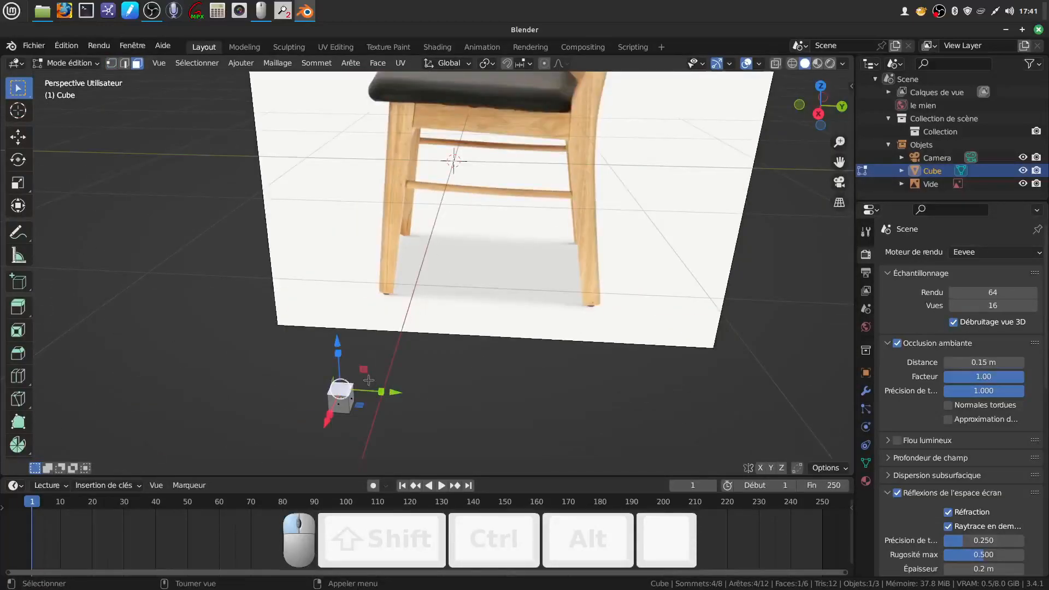
key("KP_1")
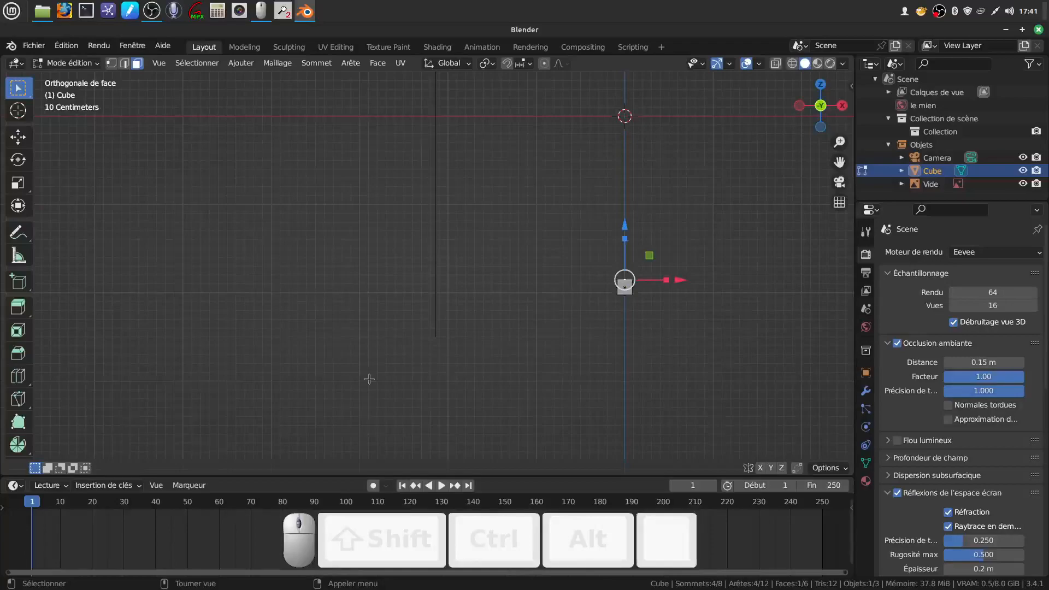
key("KP_3")
scroll(369, 378, "up", 6)
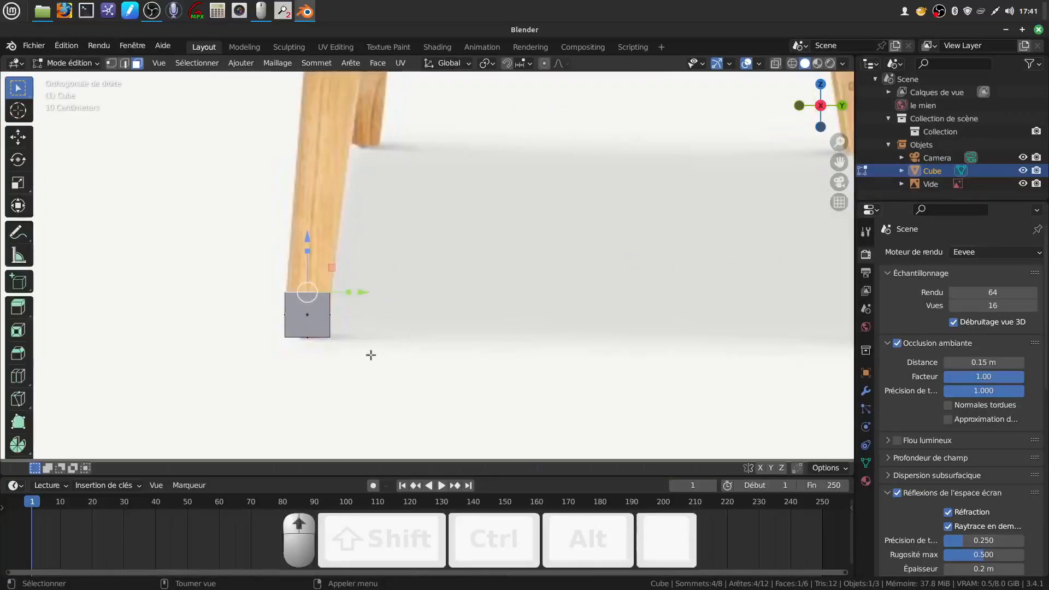
left_click_drag(366, 294, 371, 331)
key("r")
left_click(362, 323)
scroll(375, 302, "down", 2)
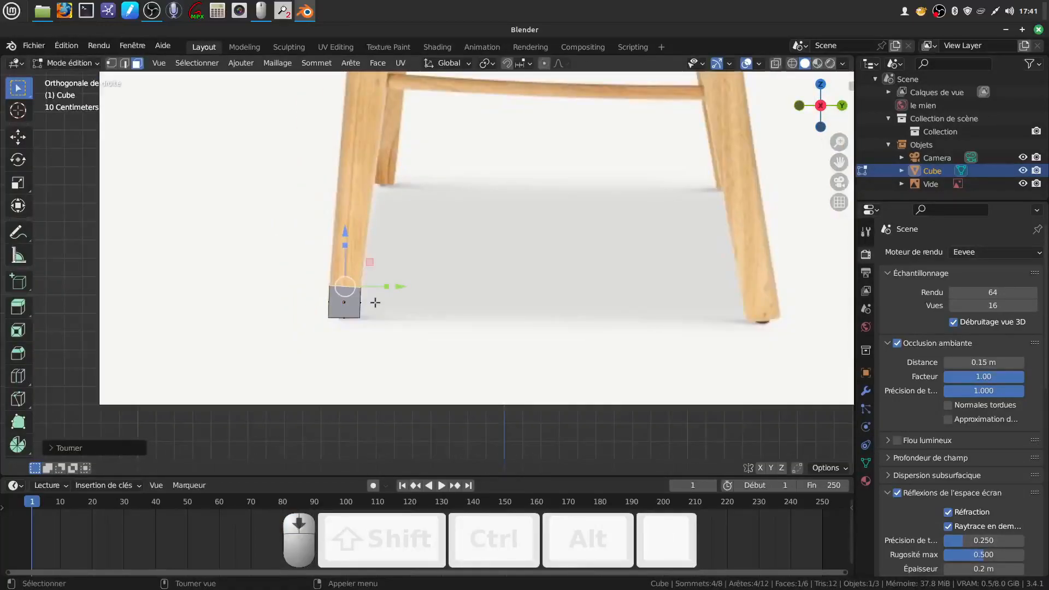
Step: Raise the top face to the underside of the seat and shift it along Y onto the top of the pictured front leg
middle_click_drag(465, 277, 488, 421, "shift")
scroll(474, 403, "down", 3)
middle_click_drag(444, 336, 433, 356, "shift")
left_click_drag(379, 325, 414, 114)
left_click_drag(436, 166, 458, 165)
scroll(473, 239, "up", 4)
middle_click_drag(459, 212, 454, 312, "shift")
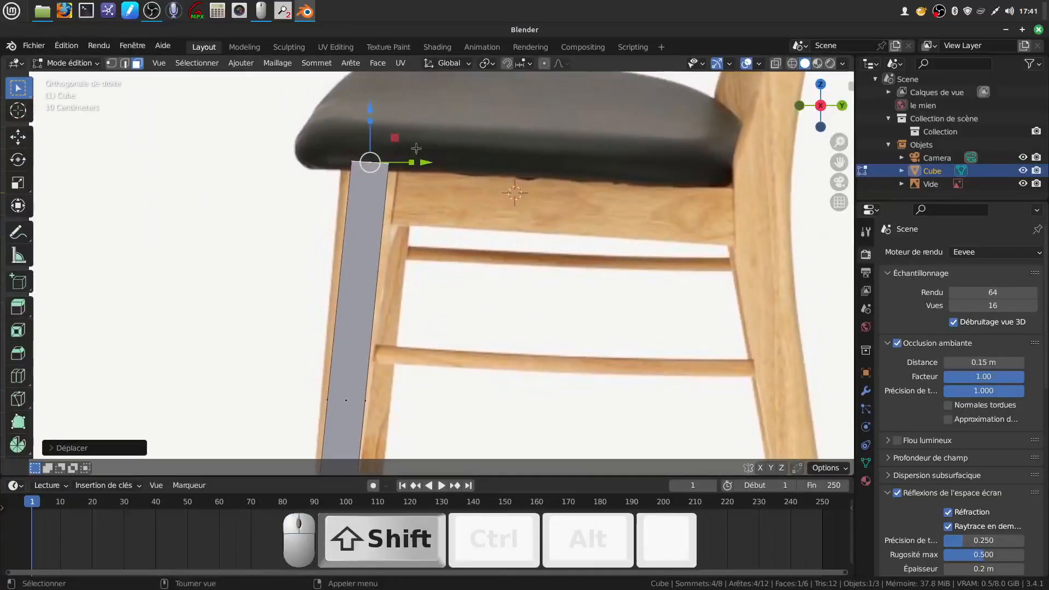
Step: Widen the front leg's top face along Y by a factor of about 1.46 and fine-tune its height beneath the seat
key("s")
key("y")
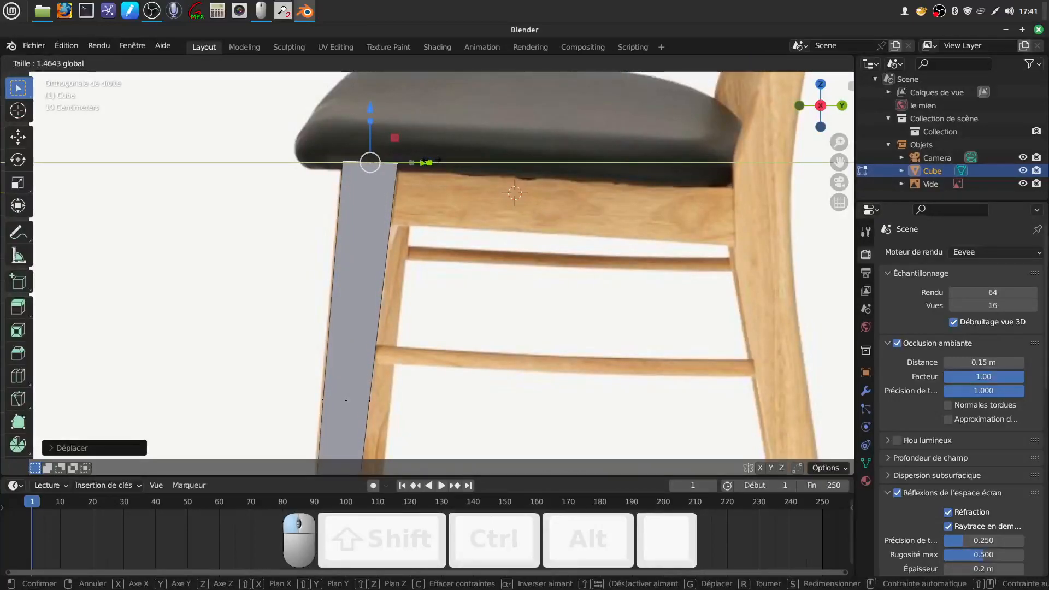
left_click(429, 162)
left_click_drag(372, 105, 377, 111)
scroll(421, 208, "down", 3)
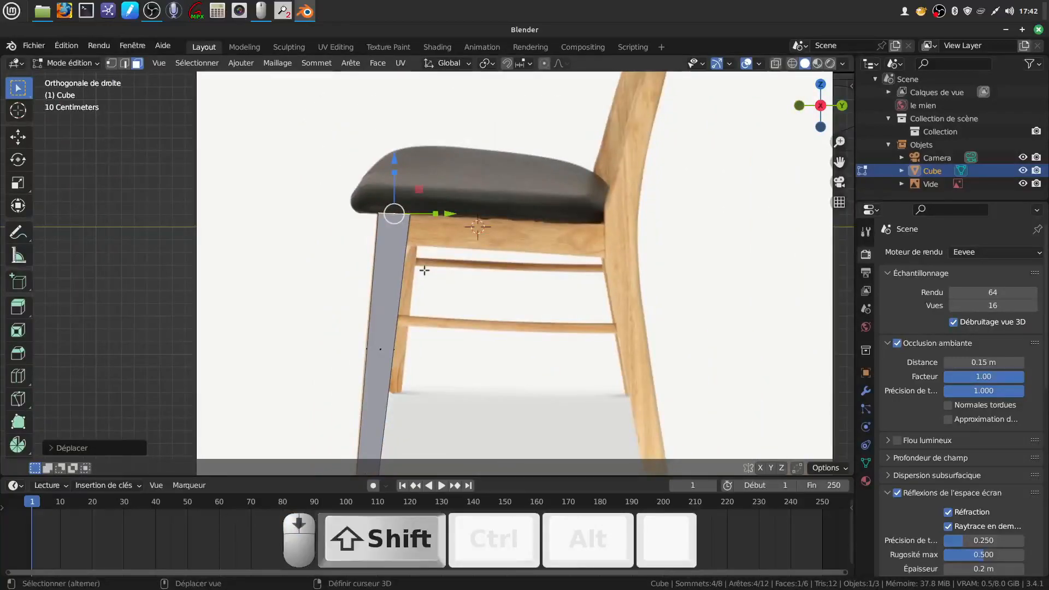
middle_click_drag(424, 269, 401, 212, "shift")
scroll(402, 211, "down", 3)
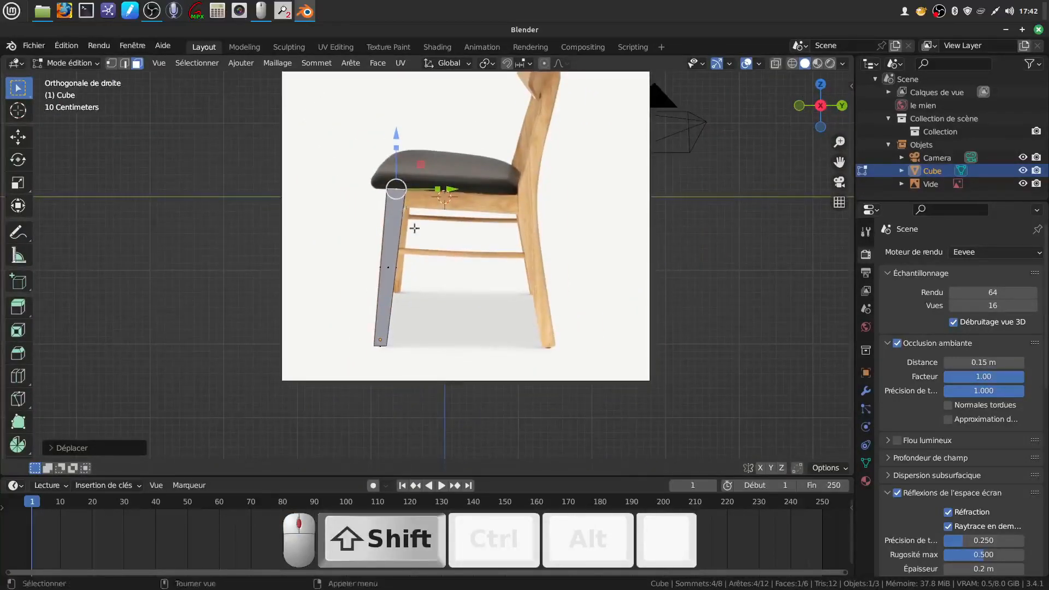
scroll(419, 247, "up", 2)
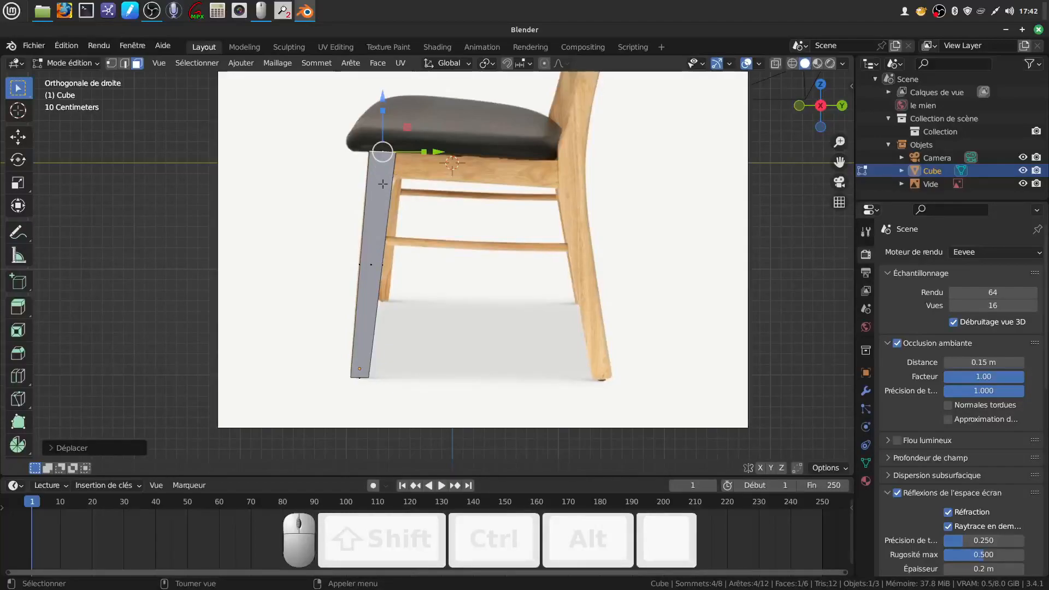
Step: Cut an edge loop around the front leg at the height of the seat rail's underside, and return to face selection
key("ctrl")
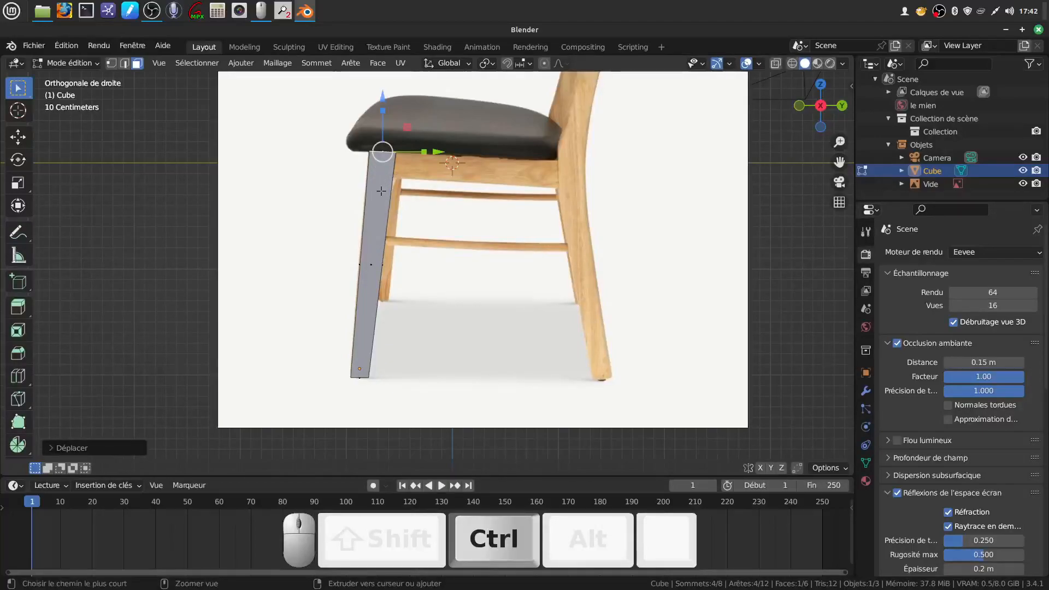
key("ctrl+r")
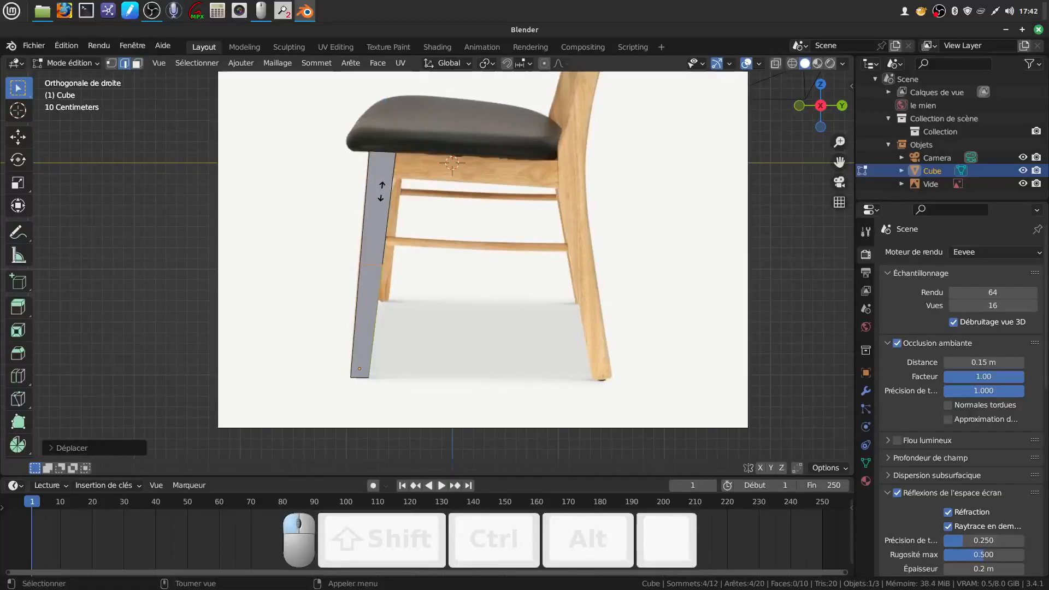
left_click(381, 191)
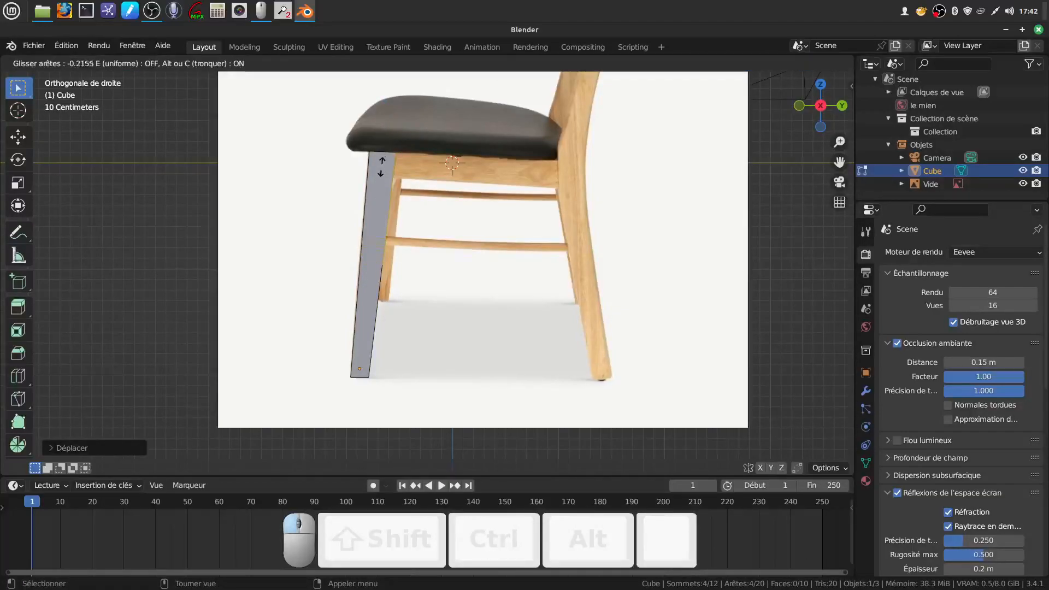
left_click(406, 103)
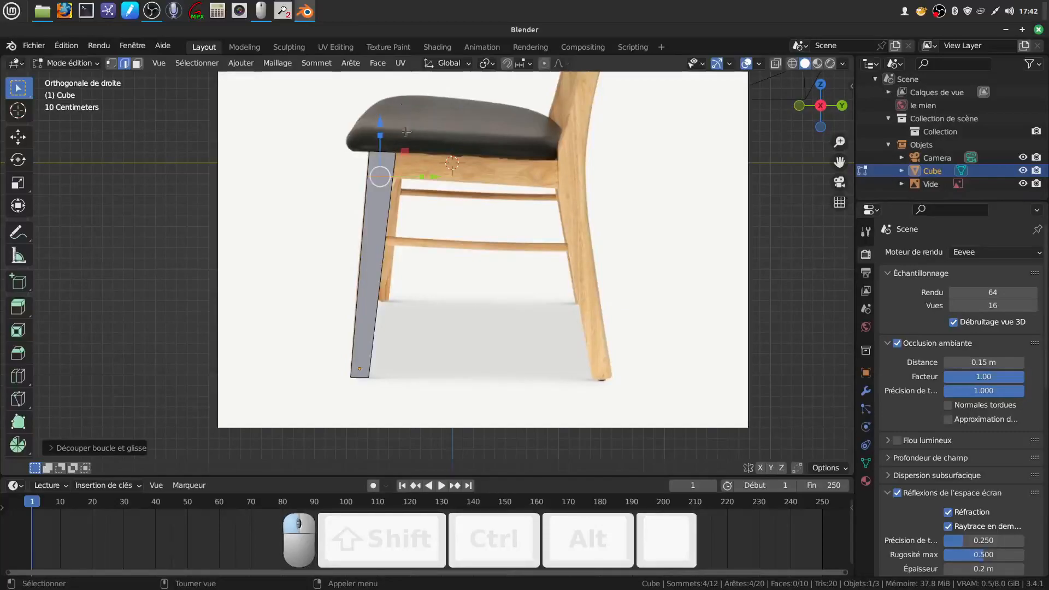
middle_click_drag(443, 248, 471, 283, "shift")
scroll(363, 288, "down", 2)
left_click(137, 63)
Step: Select the face above the edge loop that points toward the back of the chair
scroll(350, 310, "up", 2)
scroll(350, 310, "up", 2)
left_click(252, 234)
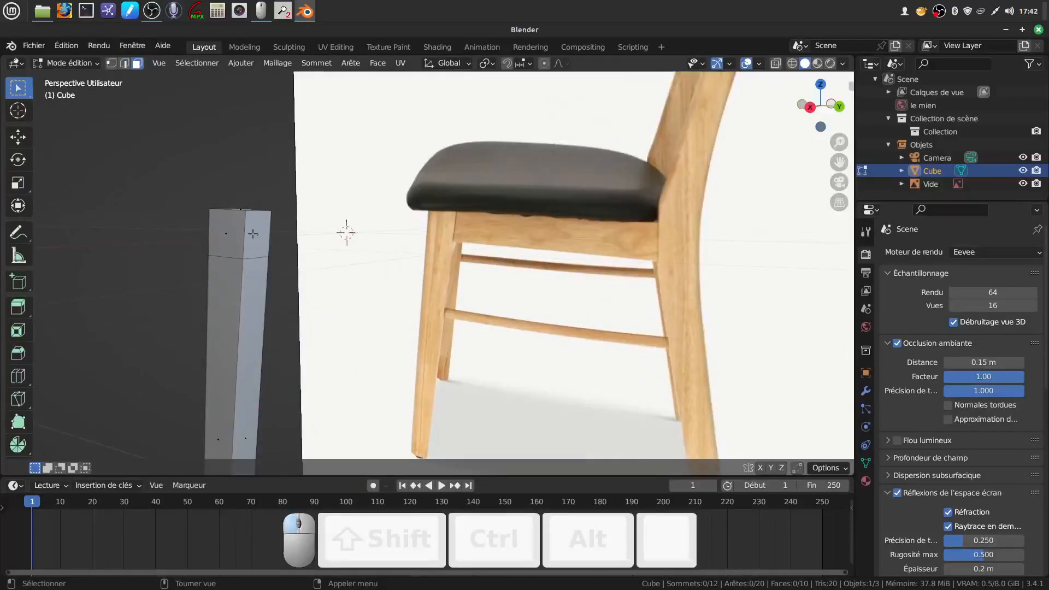
scroll(281, 271, "down", 4)
key("KP_1")
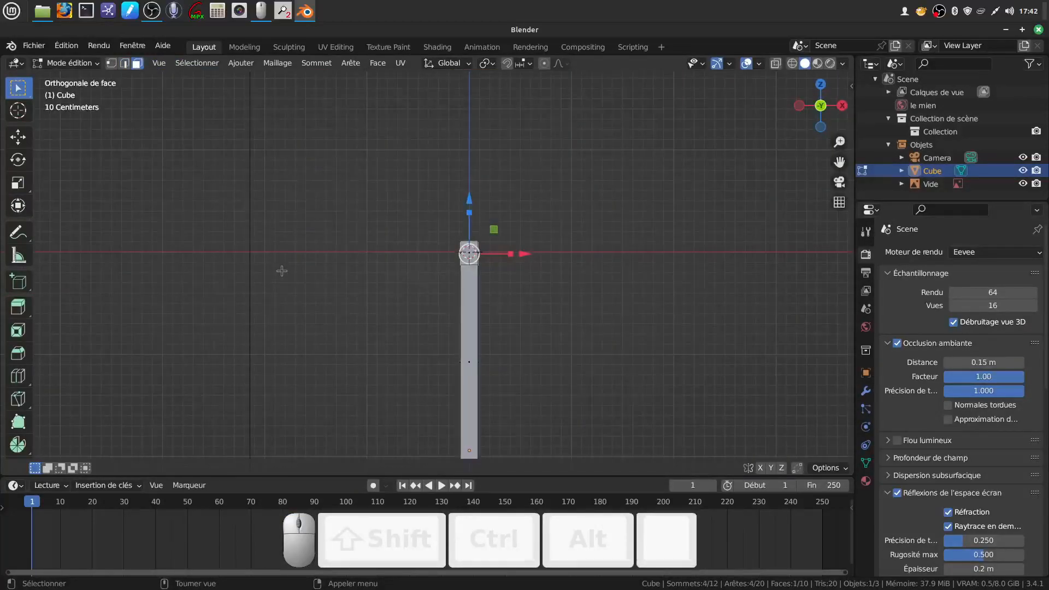
key("KP_3")
scroll(282, 271, "down", 4)
middle_click_drag(324, 218, 289, 183, "shift")
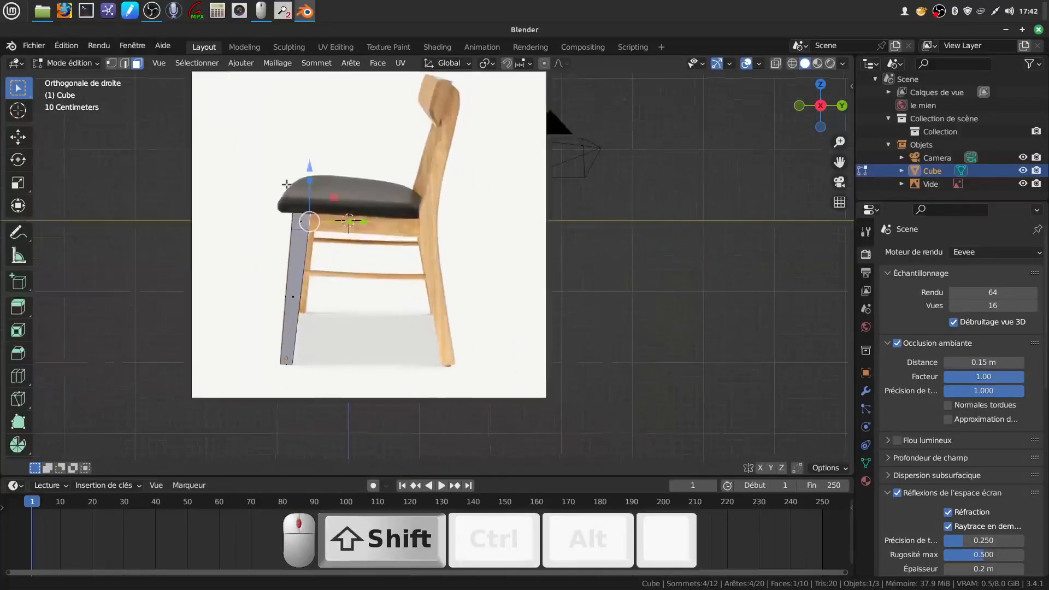
scroll(433, 312, "up", 4)
middle_click_drag(433, 312, 459, 311, "shift")
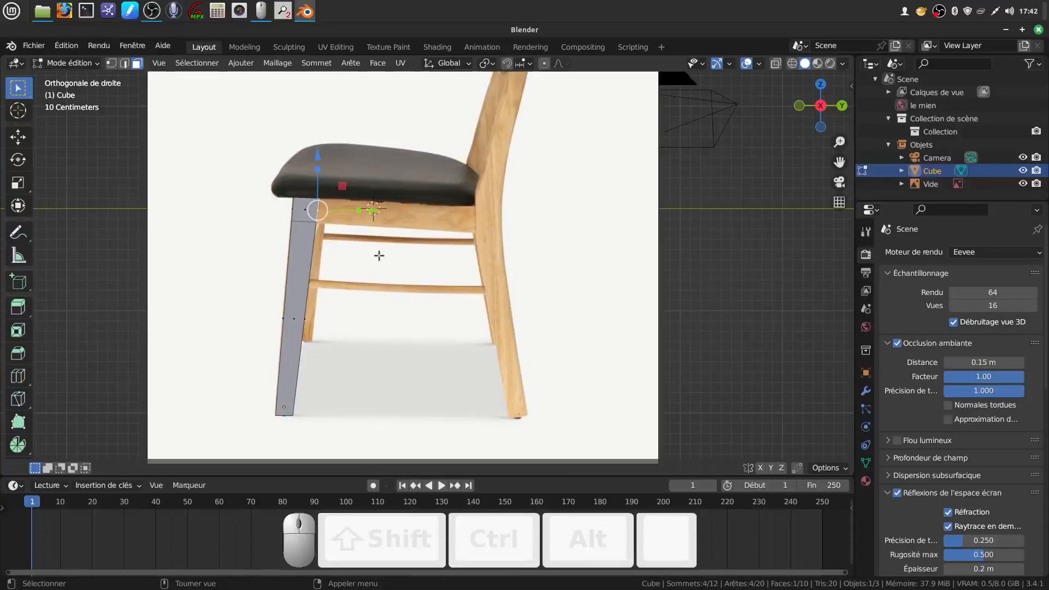
key("Tab")
key("Tab")
Step: Select the leg's whole mesh and make it thinner along X
key("a")
middle_click_drag(351, 258, 269, 257)
scroll(205, 318, "up", 1)
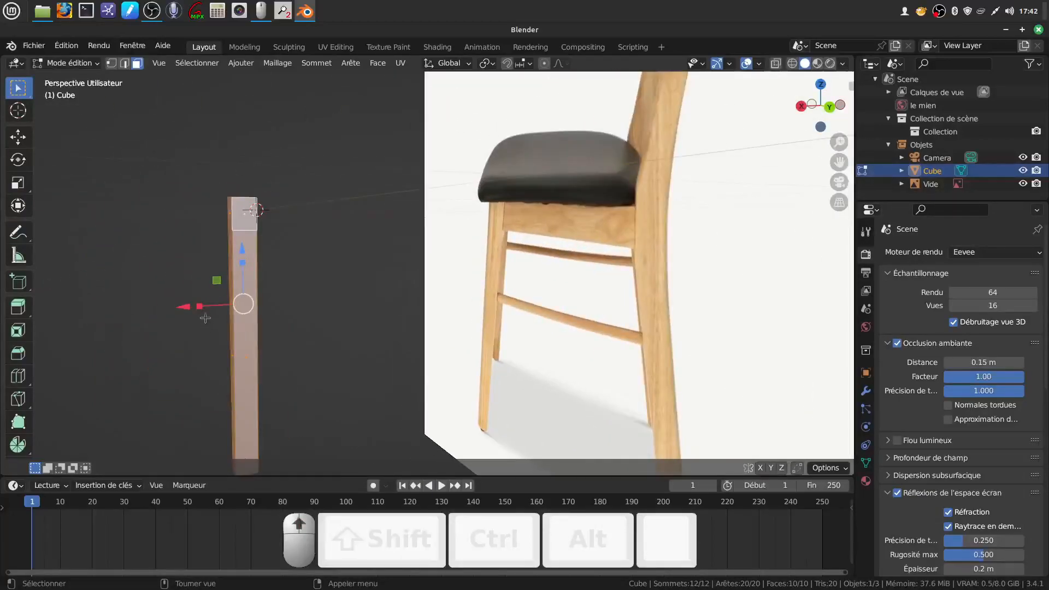
left_click_drag(198, 305, 210, 303)
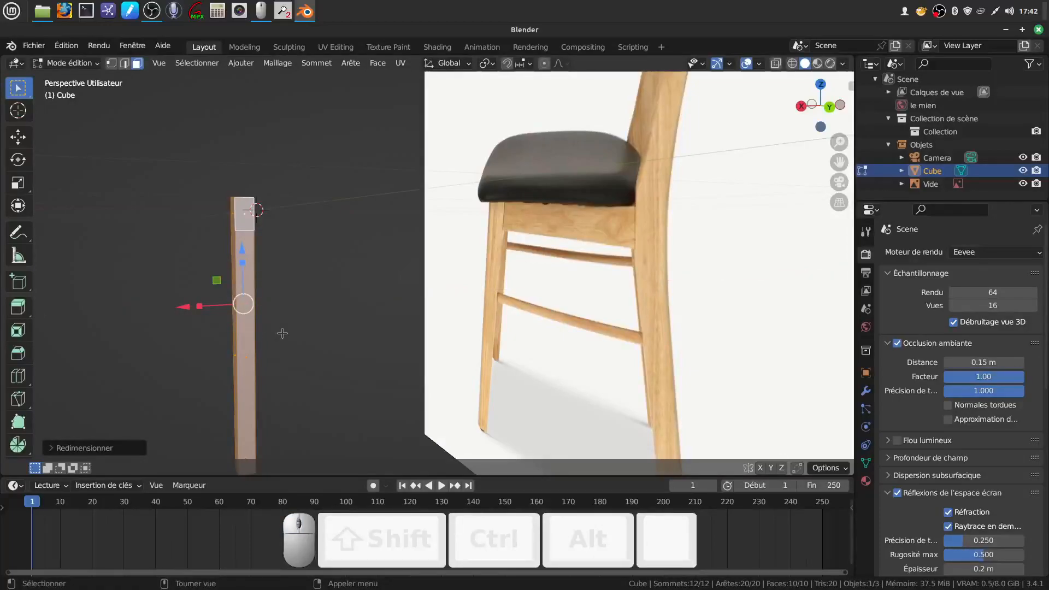
key("KP_5")
key("KP_3")
Step: Extrude the front leg's upper rear-facing face along Y to the back leg, lowering its end to follow the pictured seat rail
middle_click_drag(392, 215, 156, 174)
left_click(183, 181)
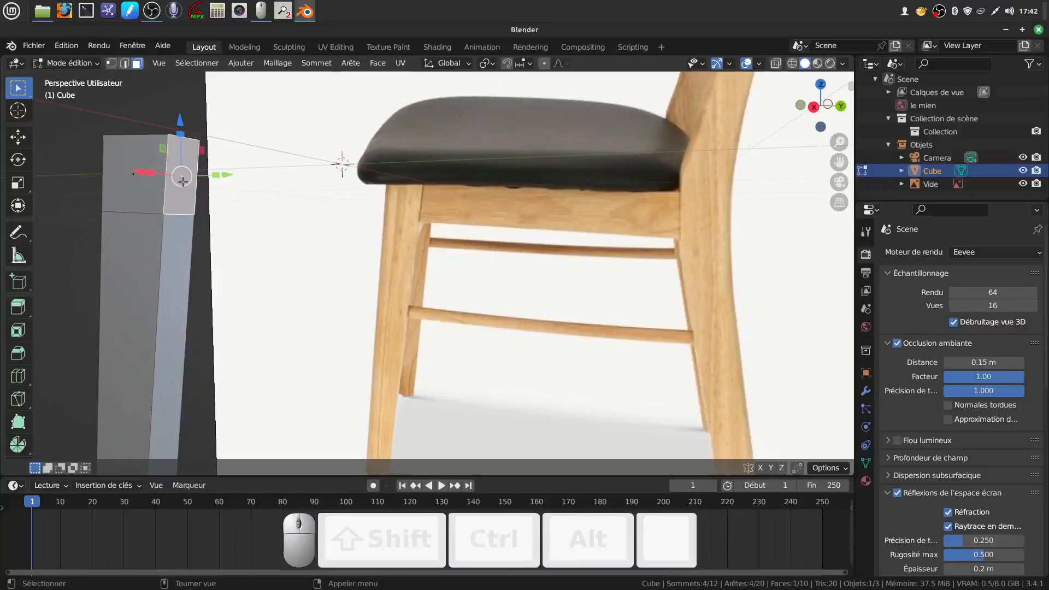
key("KP_3")
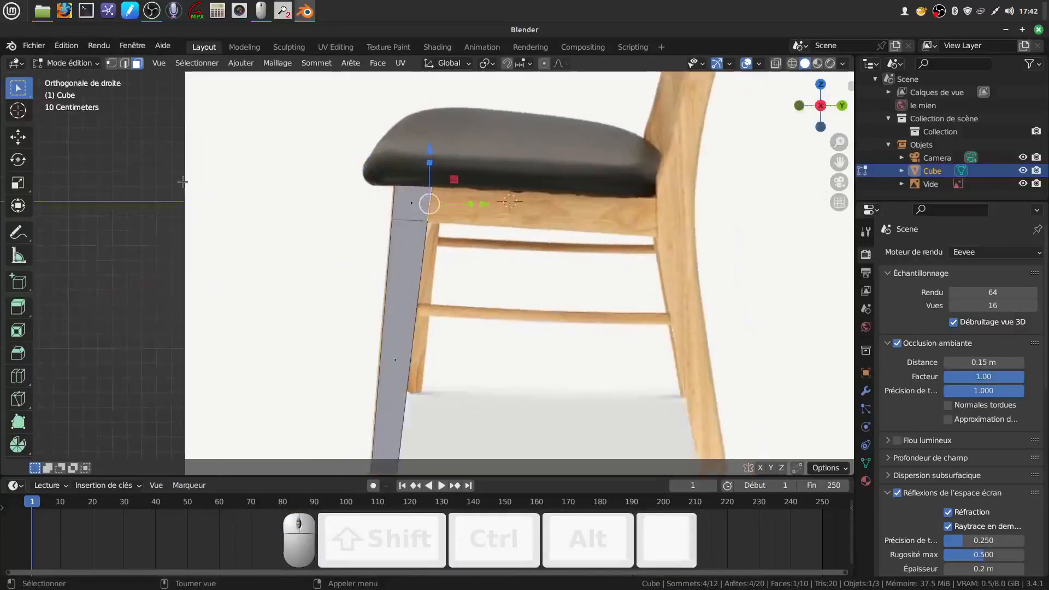
scroll(539, 331, "down", 3)
middle_click_drag(539, 330, 496, 321, "shift")
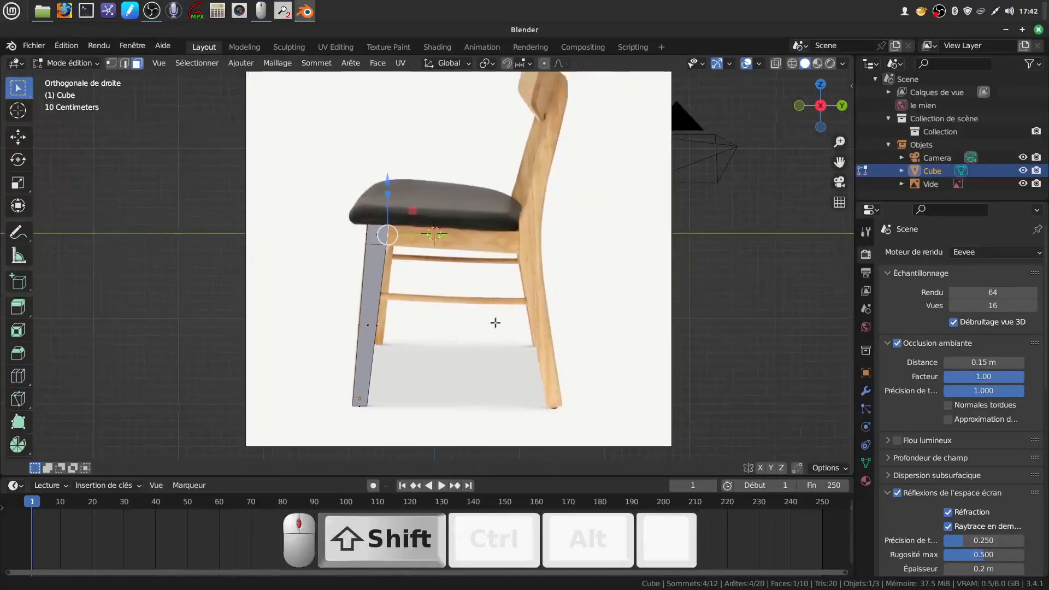
key("e")
key("y")
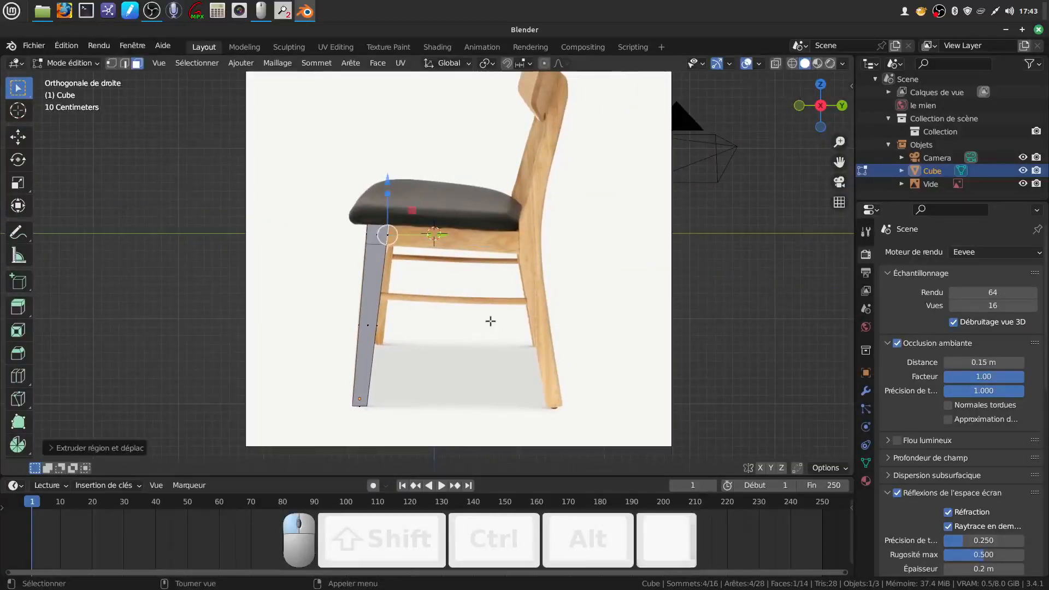
left_click_drag(577, 249, 579, 248)
left_click_drag(518, 179, 517, 186)
scroll(584, 302, "up", 3)
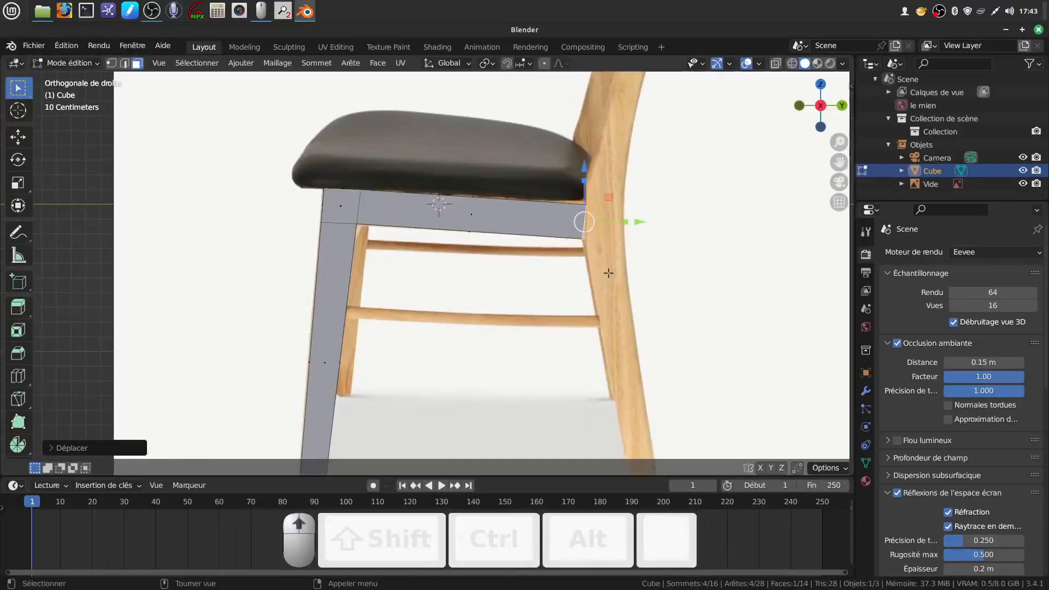
Step: Rotate the seat rail's end face about 11° to stand upright and raise it slightly
key("r")
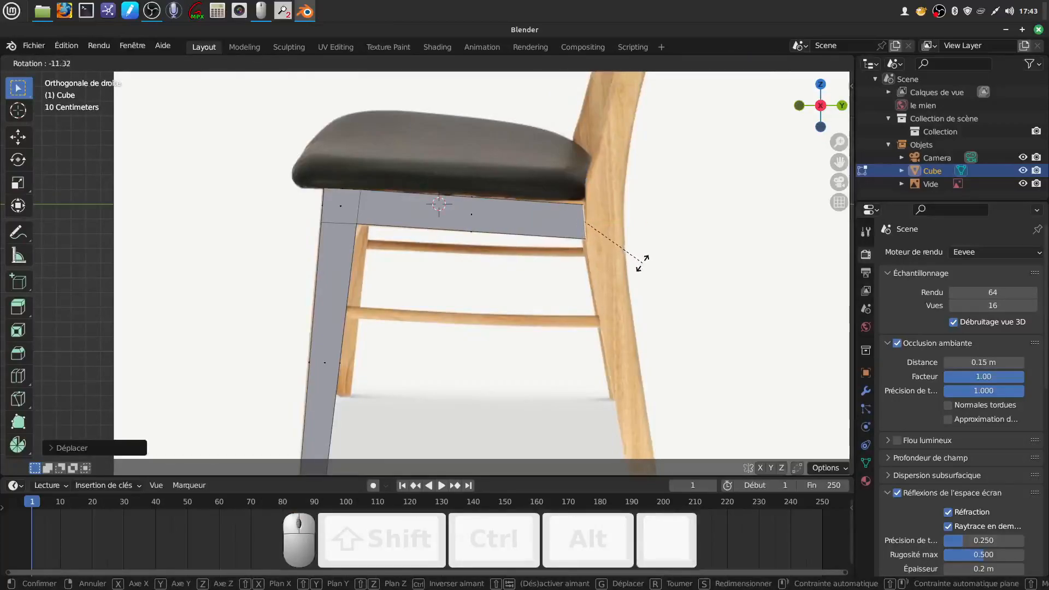
left_click(642, 263)
left_click_drag(591, 181, 594, 170)
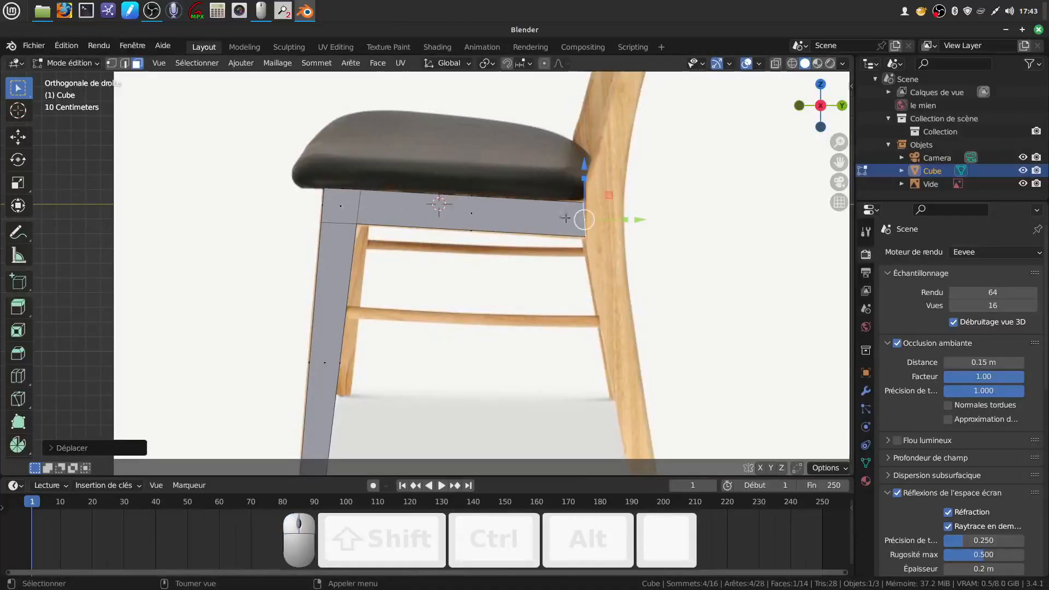
Step: Scale the seat rail's end face along Z by a factor of about 1.06 to match the pictured rail's height
key("s")
key("z")
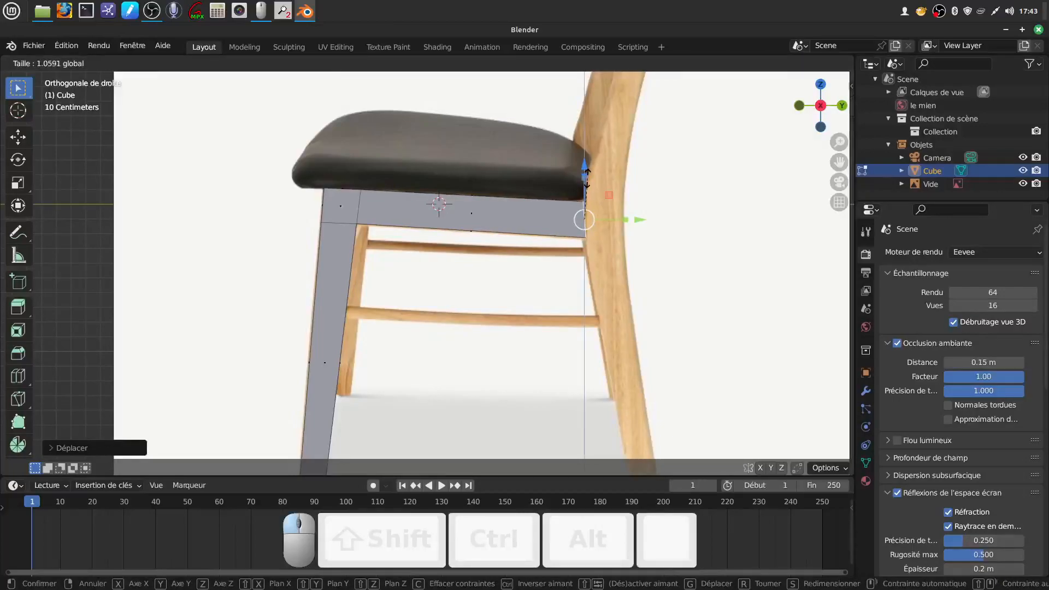
left_click(585, 186)
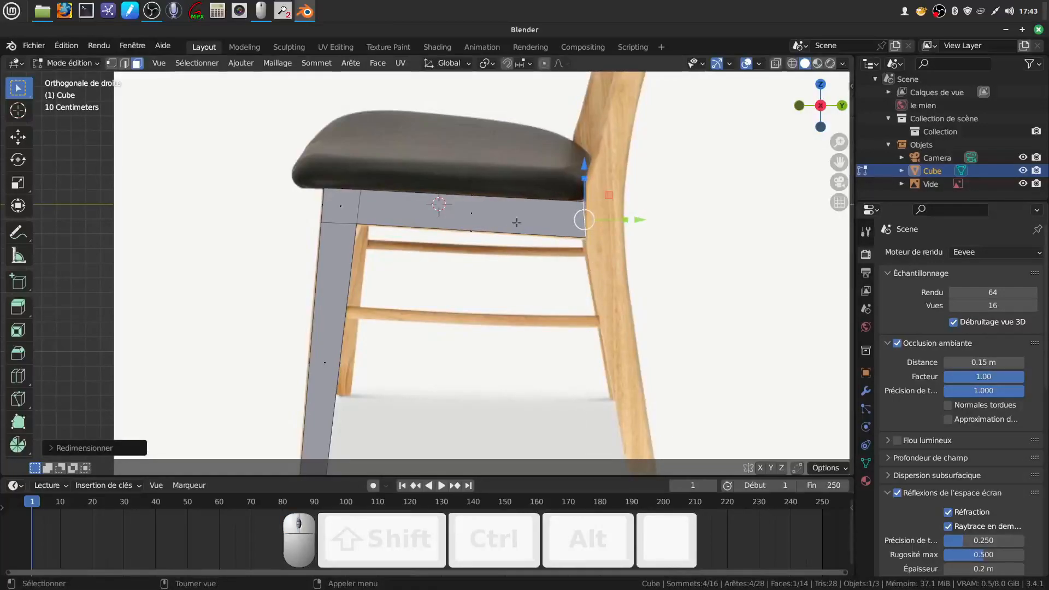
Step: Extrude the seat rail's end face about 0.26 m along Y to the outer edge of the back leg
scroll(593, 239, "down", 2)
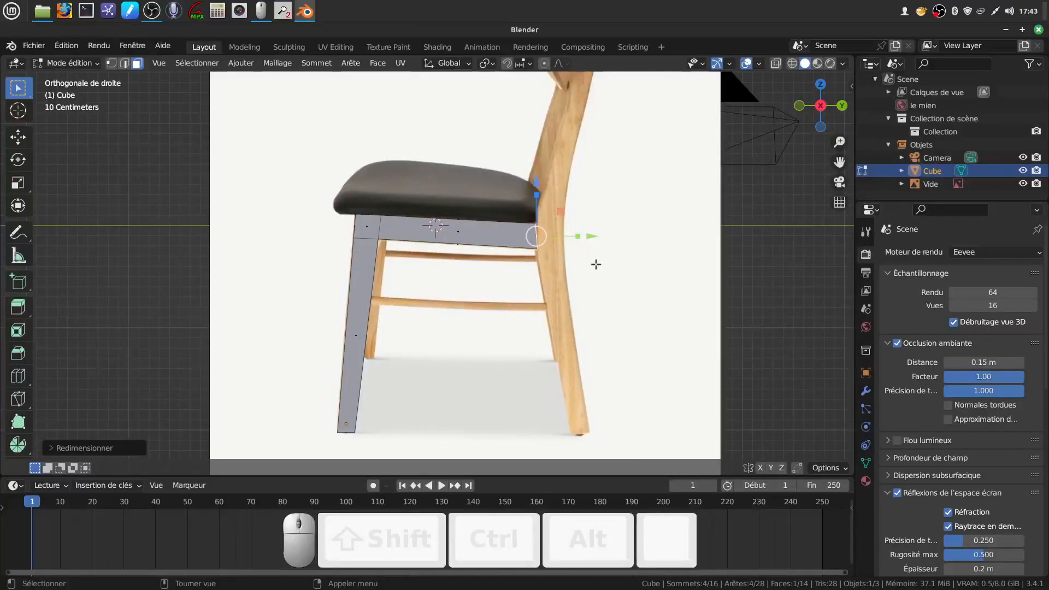
key("e")
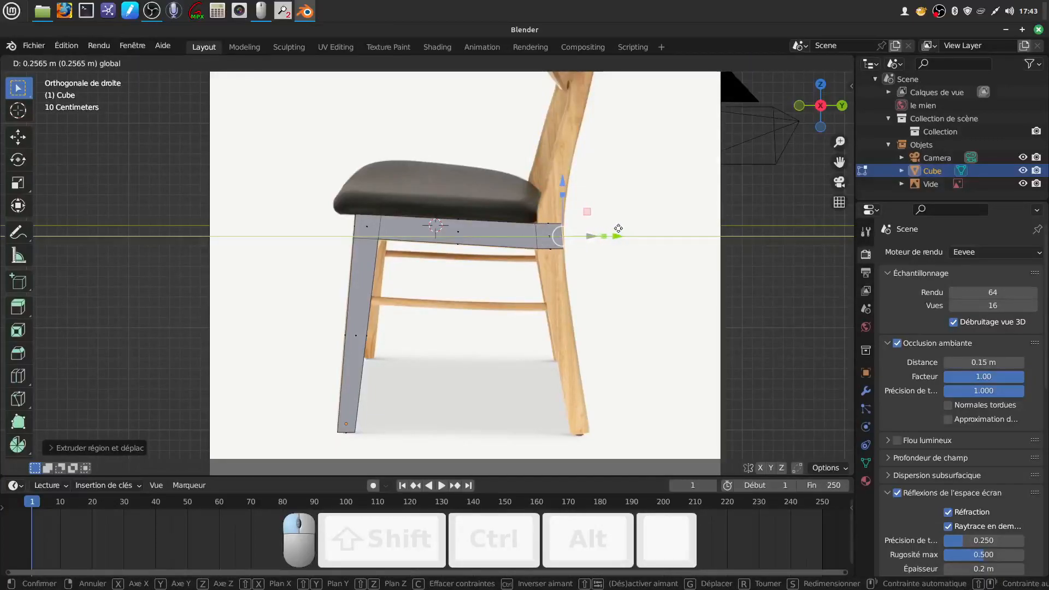
left_click(618, 228)
Step: Extrude the bottom face of the rail's rear segment down to the floor and shift it along Y to the back leg's foot
middle_click_drag(591, 340, 570, 282)
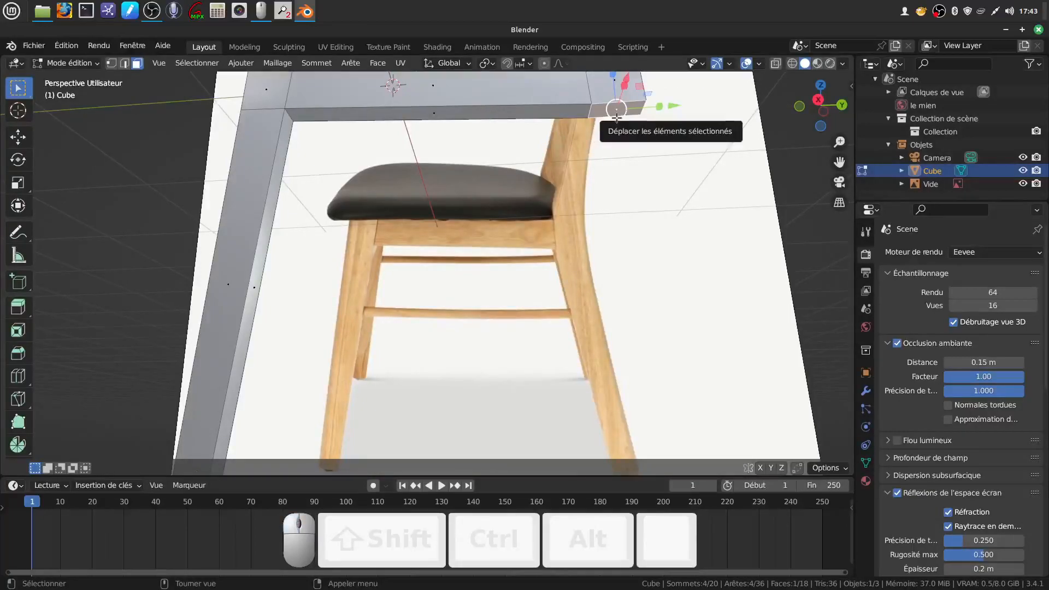
key("KP_1")
key("KP_3")
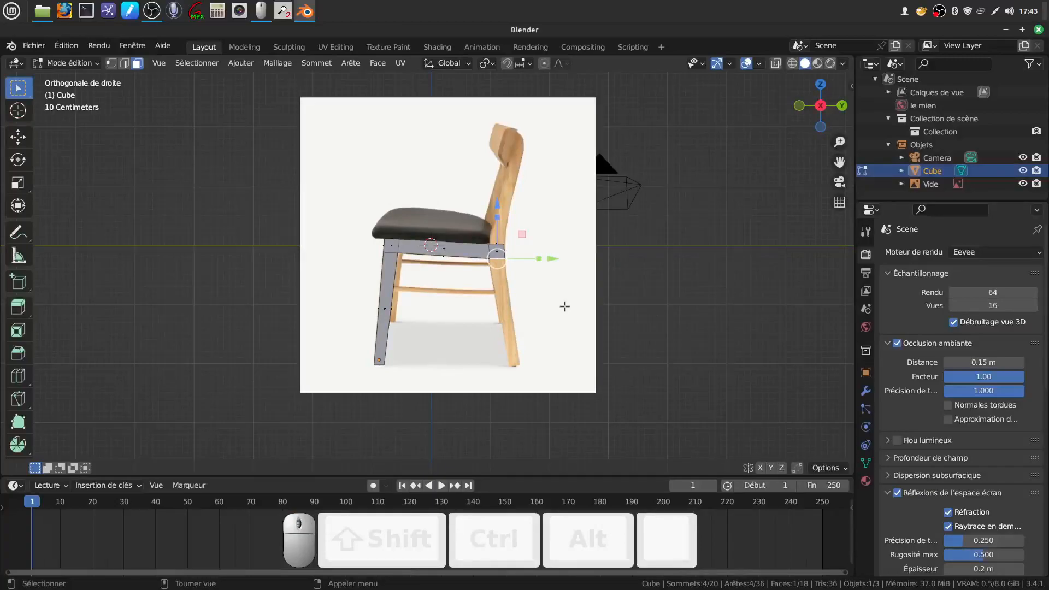
key("e")
left_click(565, 306)
left_click_drag(501, 208, 510, 315)
left_click_drag(564, 364, 578, 364)
scroll(599, 422, "up", 3)
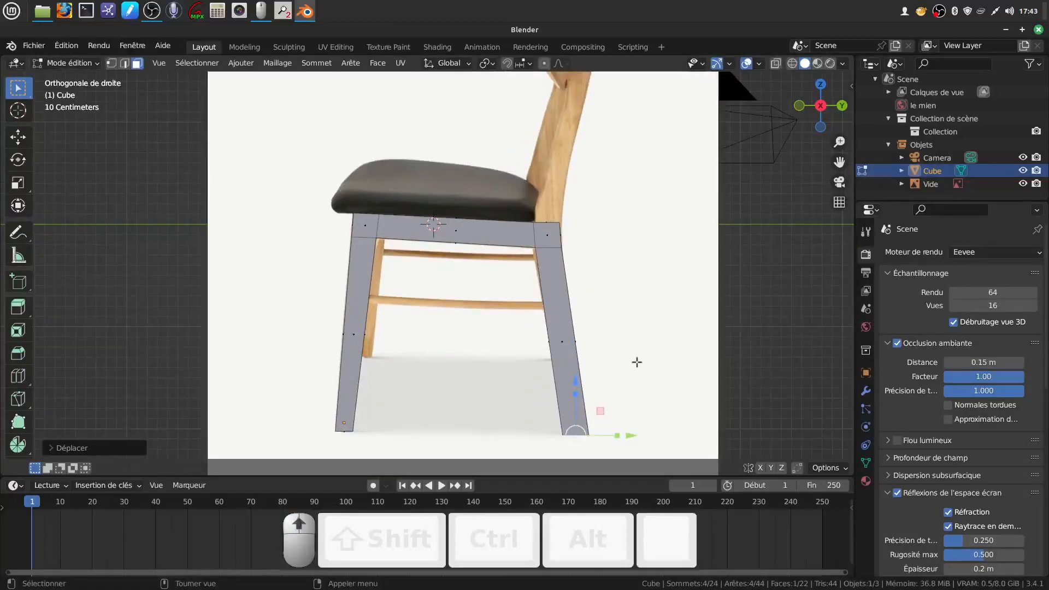
Step: Narrow the back leg's bottom face along Y to match the pictured foot and fine-tune its height at the floor
middle_click_drag(639, 368, 530, 335, "shift")
key("s")
key("y")
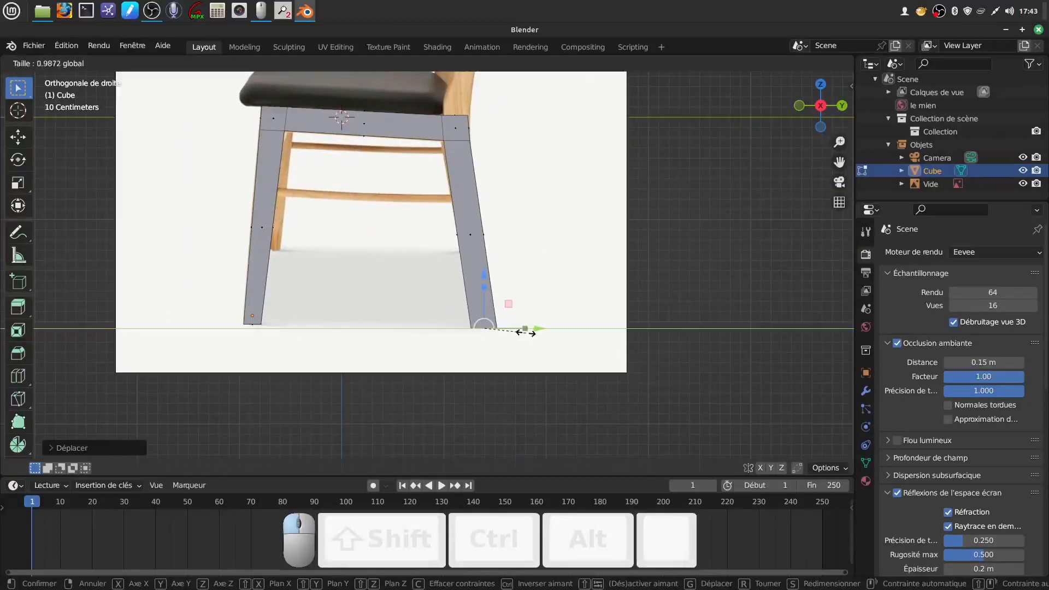
left_click(516, 329)
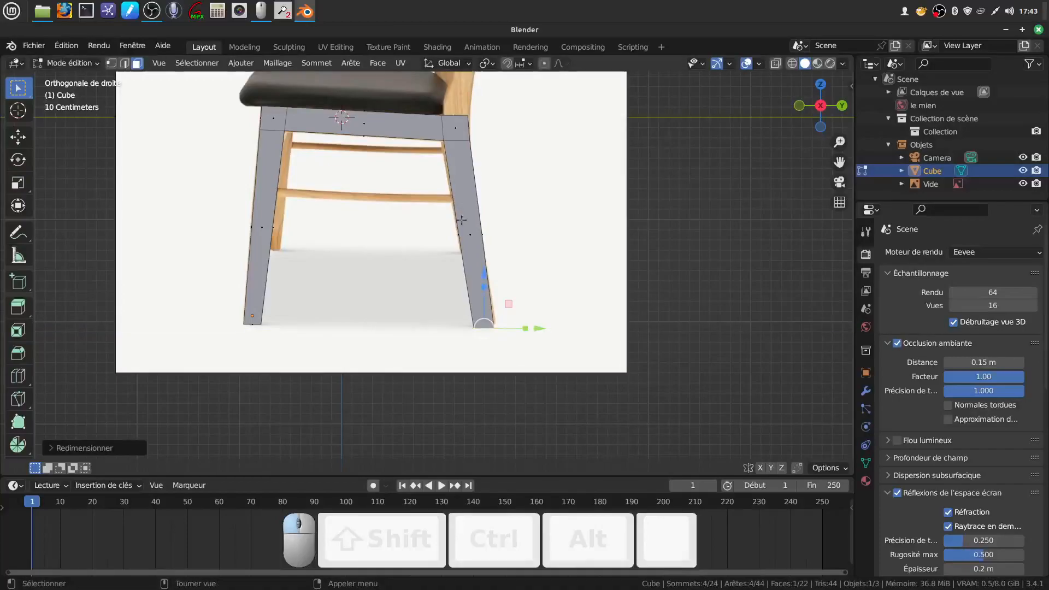
left_click_drag(486, 263, 488, 274)
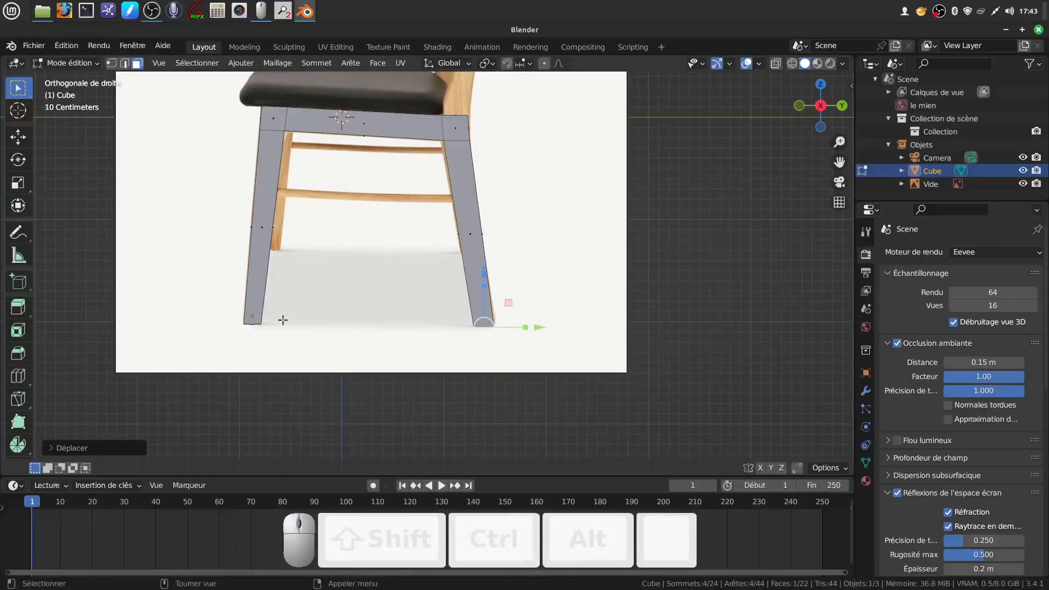
Step: Align the top face of the rail's rear segment along Y with the pictured backrest post and extrude it about 0.14 m upward
middle_click_drag(553, 179, 534, 286, "shift")
scroll(549, 275, "up", 2)
middle_click_drag(508, 169, 491, 281)
left_click(410, 332)
middle_click_drag(445, 326, 477, 299)
key("KP_3")
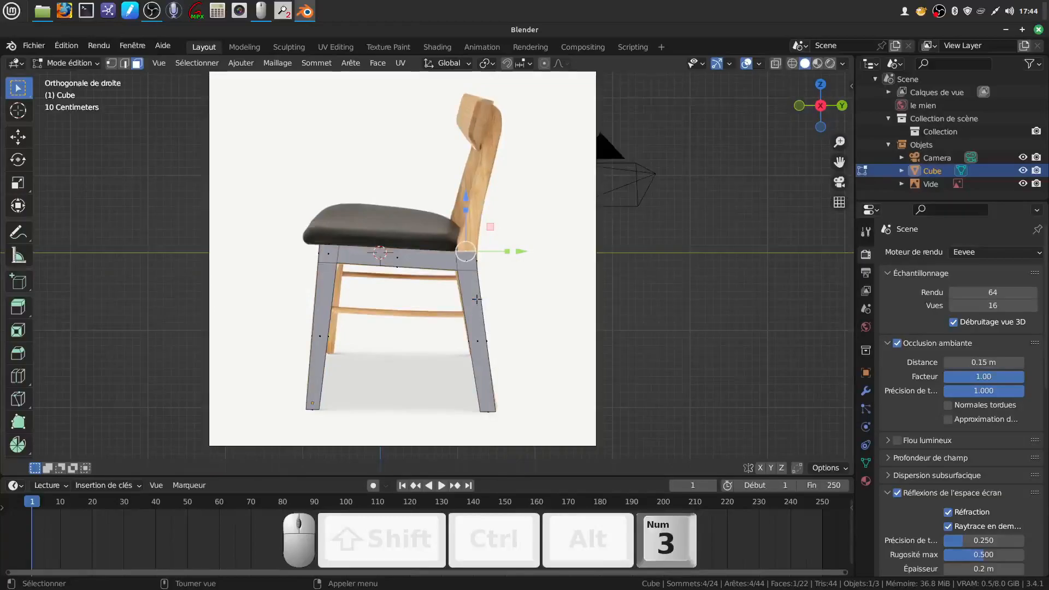
middle_click_drag(504, 372, 448, 372, "shift")
scroll(441, 290, "up", 4)
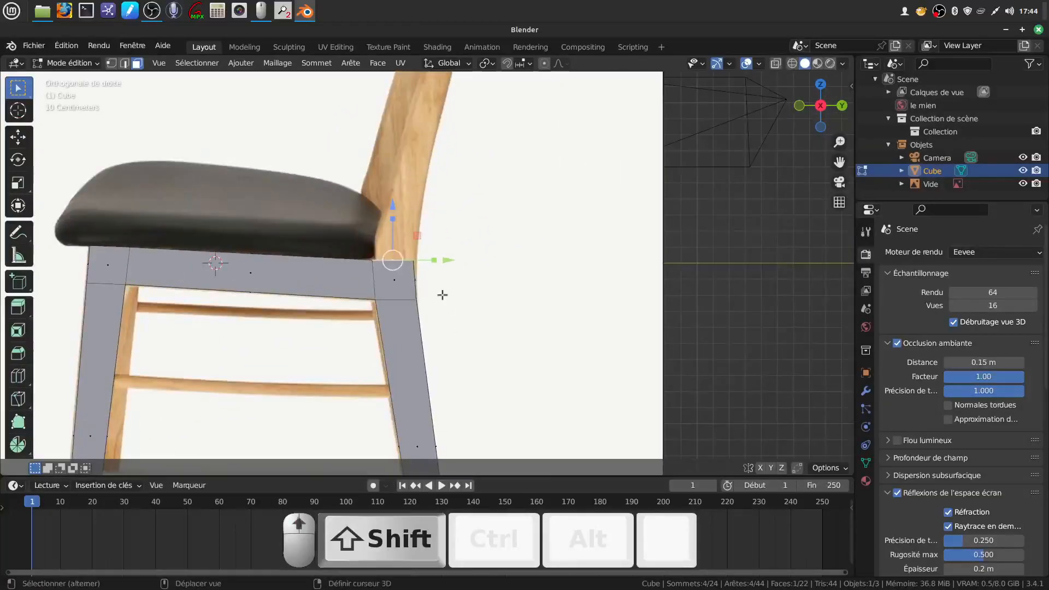
left_click_drag(474, 277, 478, 276)
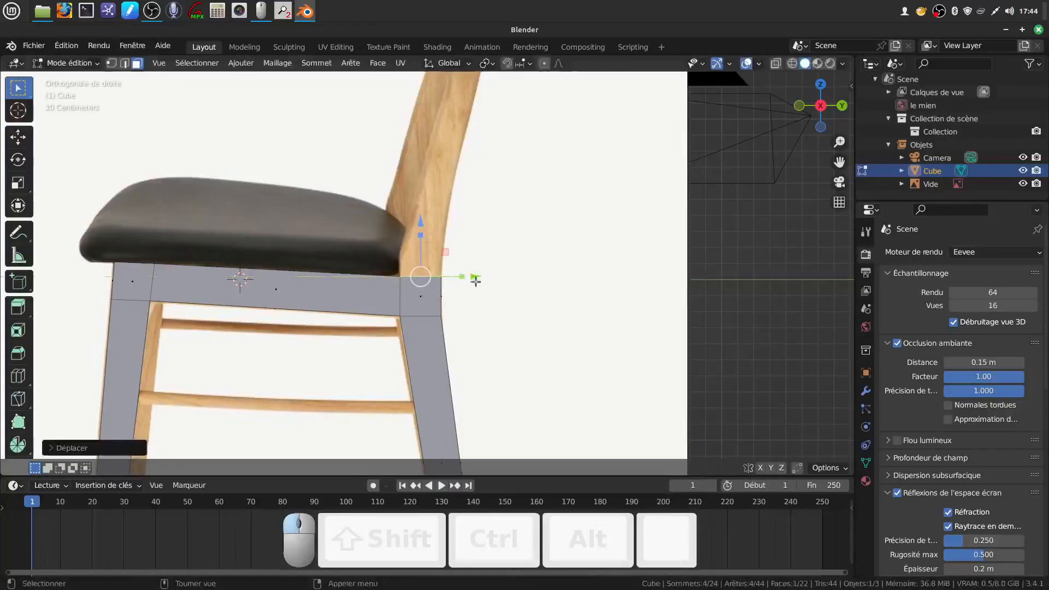
key("e")
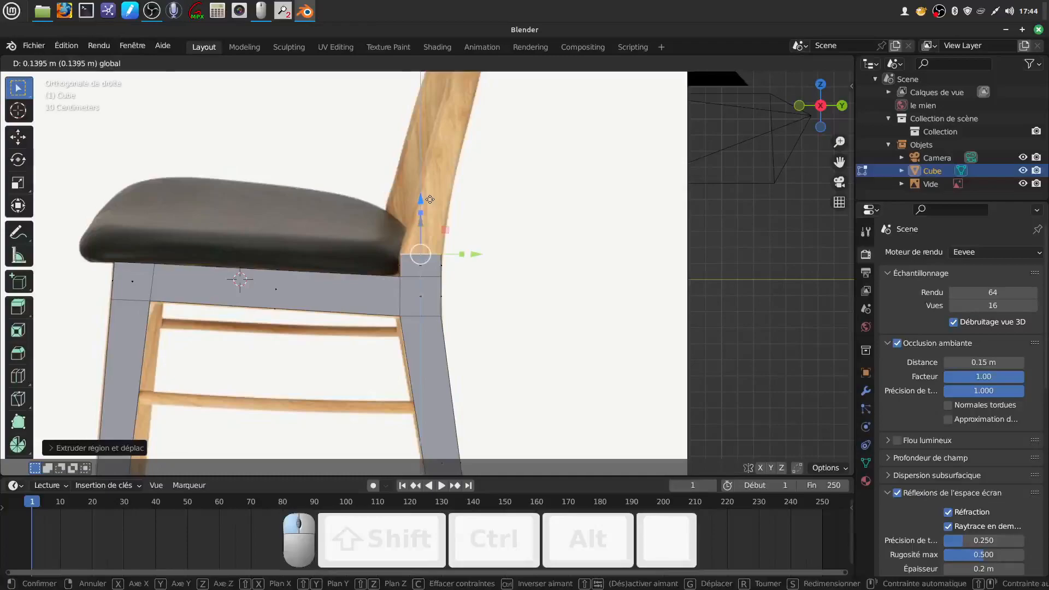
left_click(426, 204)
Step: Rotate the extruded top face to slope down toward the rear, perpendicular to the backrest post, and lower it about 0.03 m
key("r")
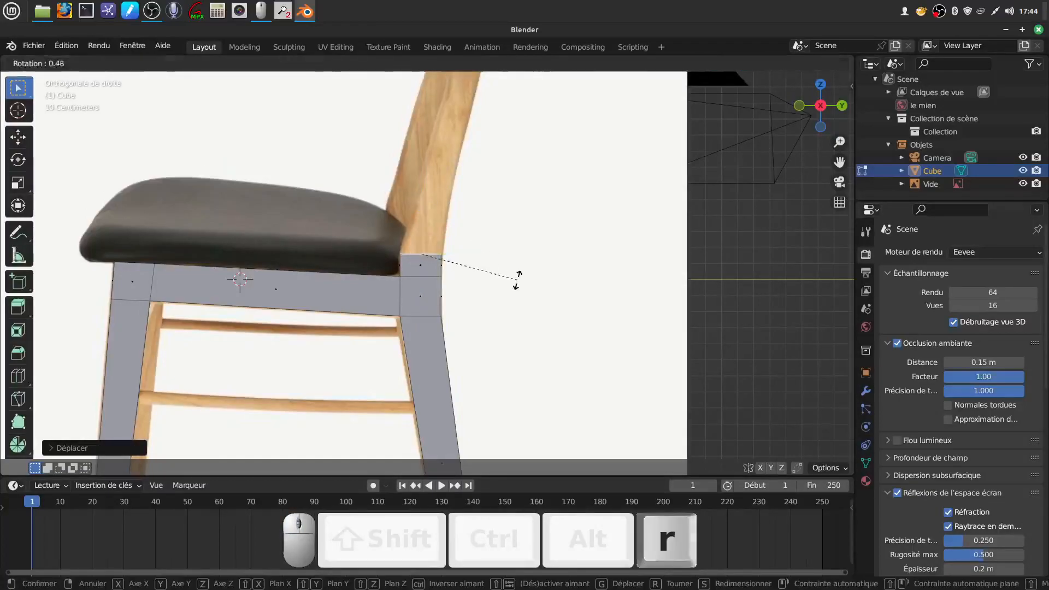
left_click(427, 193)
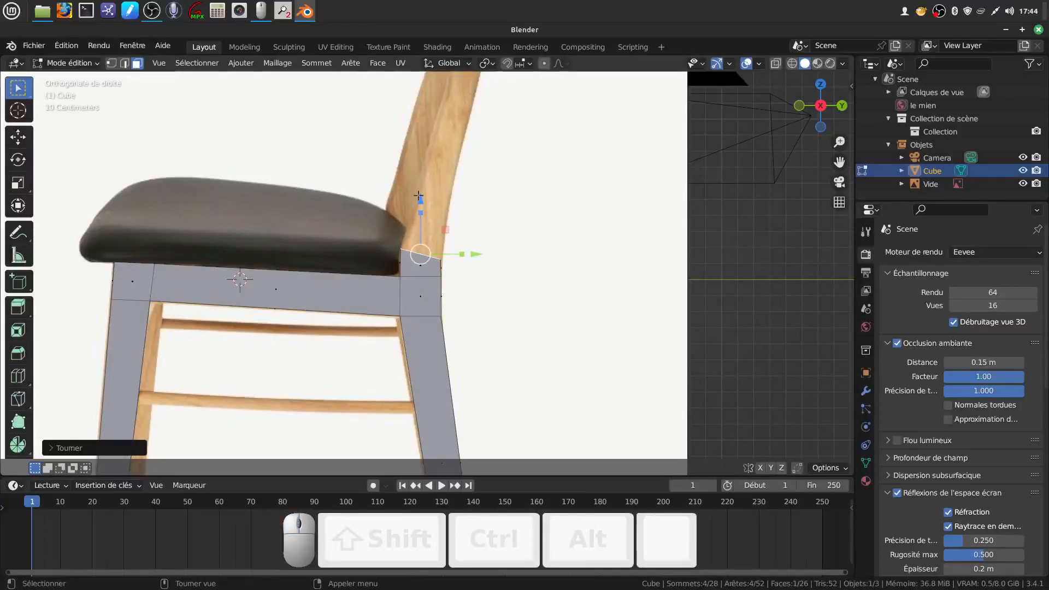
key("g")
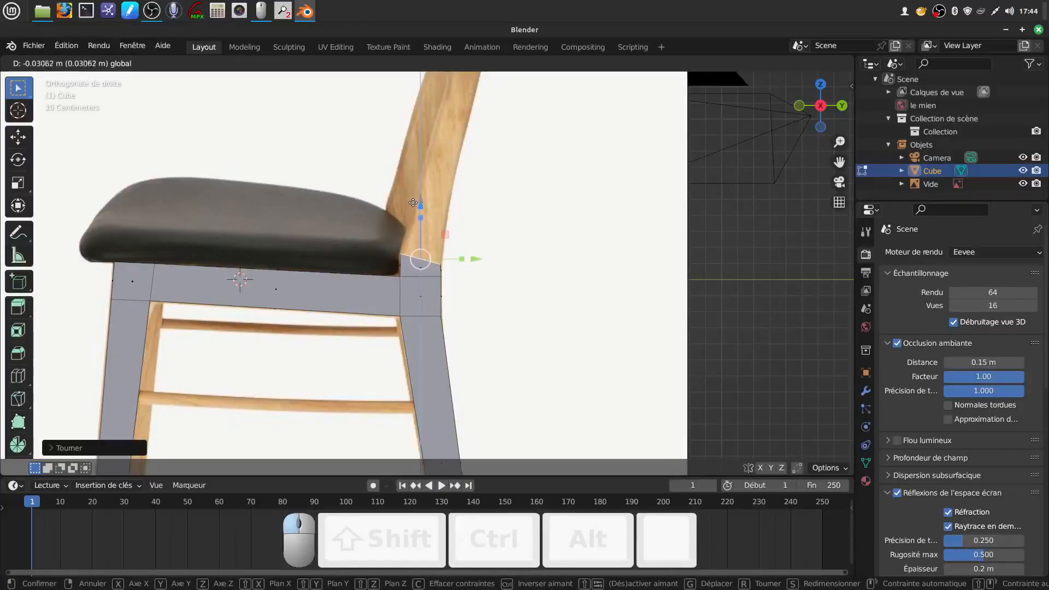
left_click(413, 203)
Step: In wireframe vertex mode, shift the inner vertices where the rail's underside meets the back leg slightly along Y to fit the picture
scroll(510, 295, "down", 2)
middle_click_drag(509, 296, 492, 379, "shift")
scroll(480, 370, "up", 2)
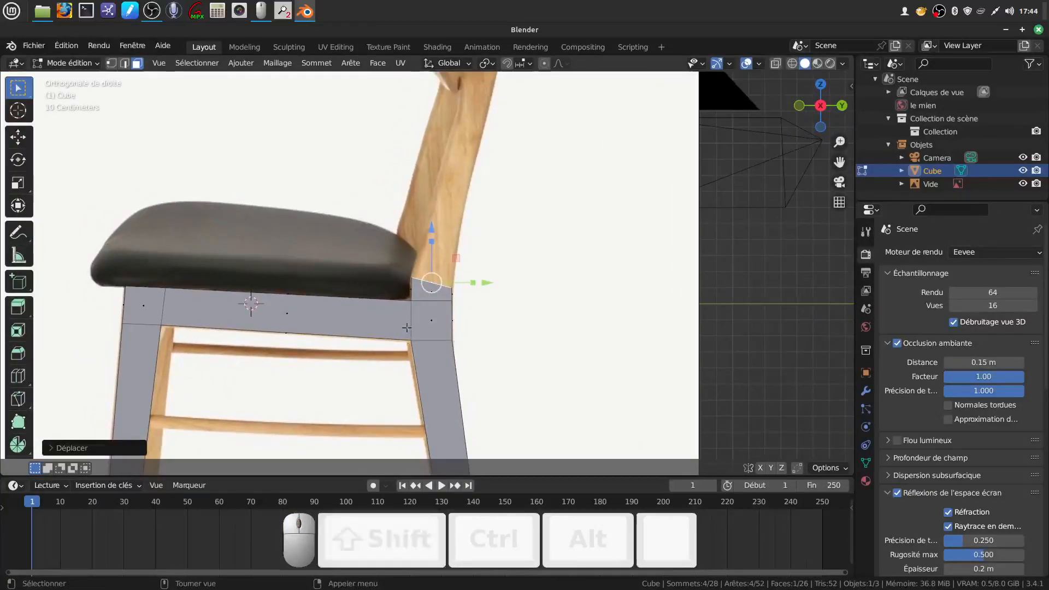
scroll(416, 323, "down", 1)
middle_click_drag(464, 366, 458, 317, "shift")
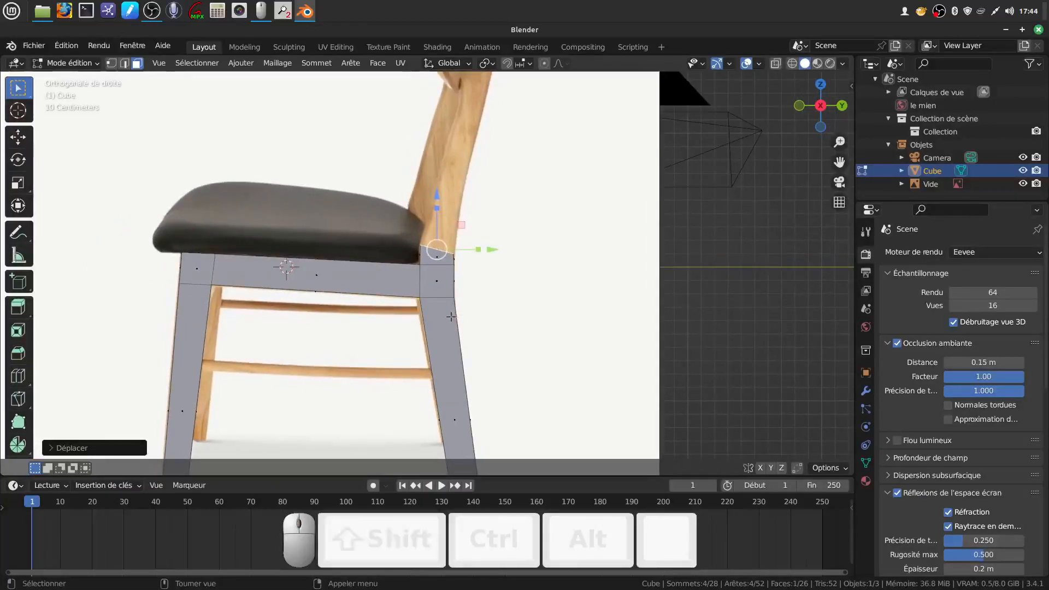
middle_click_drag(365, 316, 355, 324, "shift")
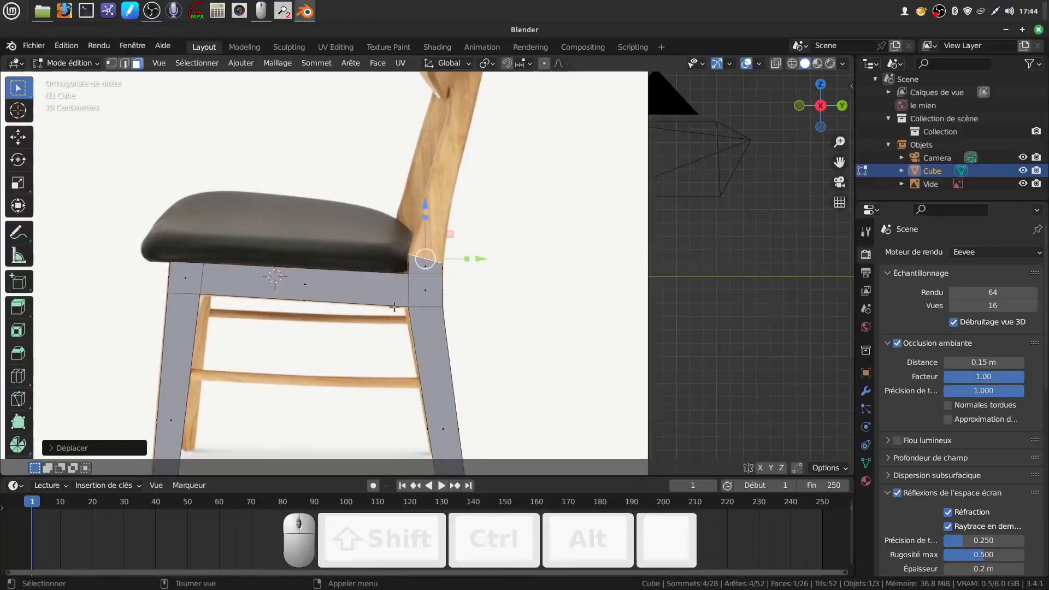
left_click(110, 64)
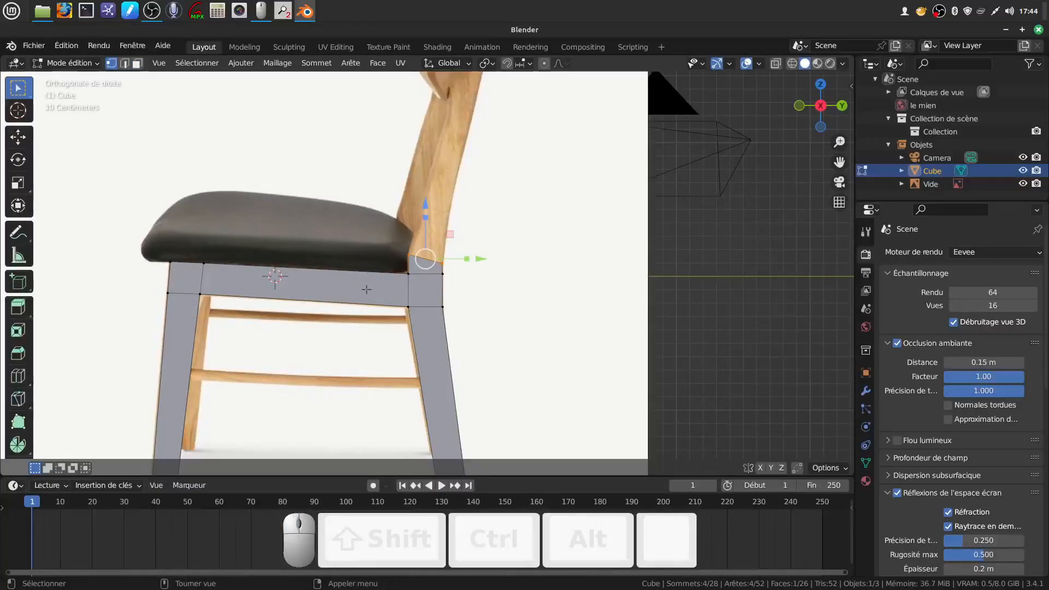
key("alt+z")
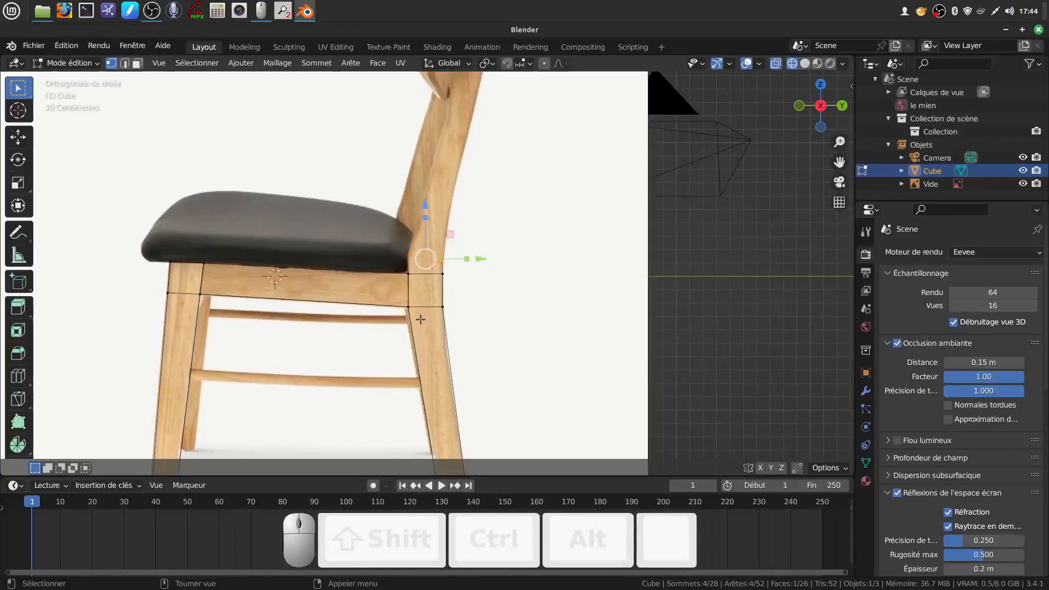
key("a")
key("a")
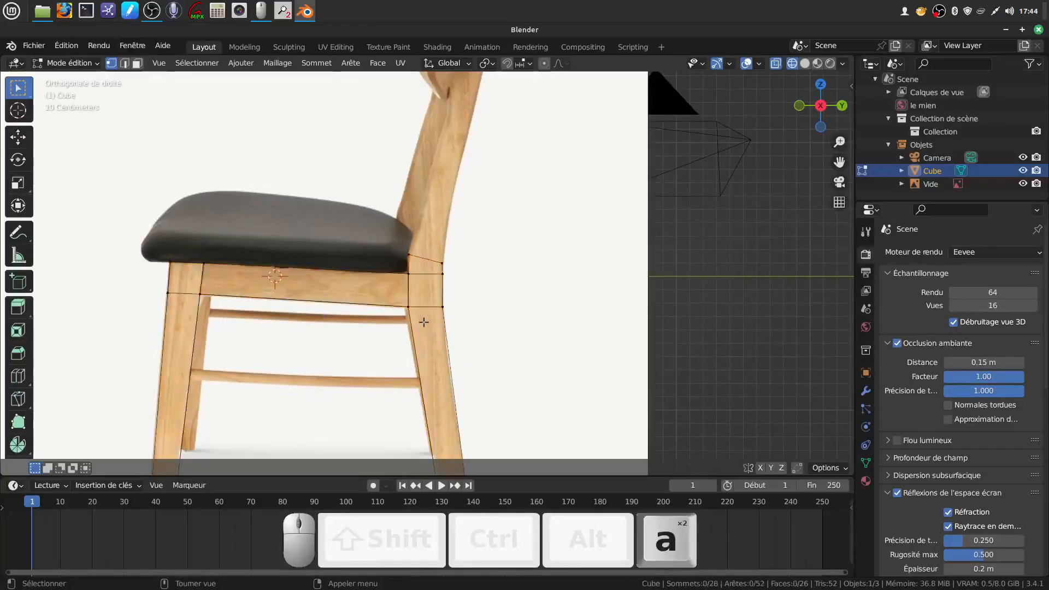
key("c")
left_click(406, 312)
right_click(408, 312)
left_click_drag(462, 307, 464, 308)
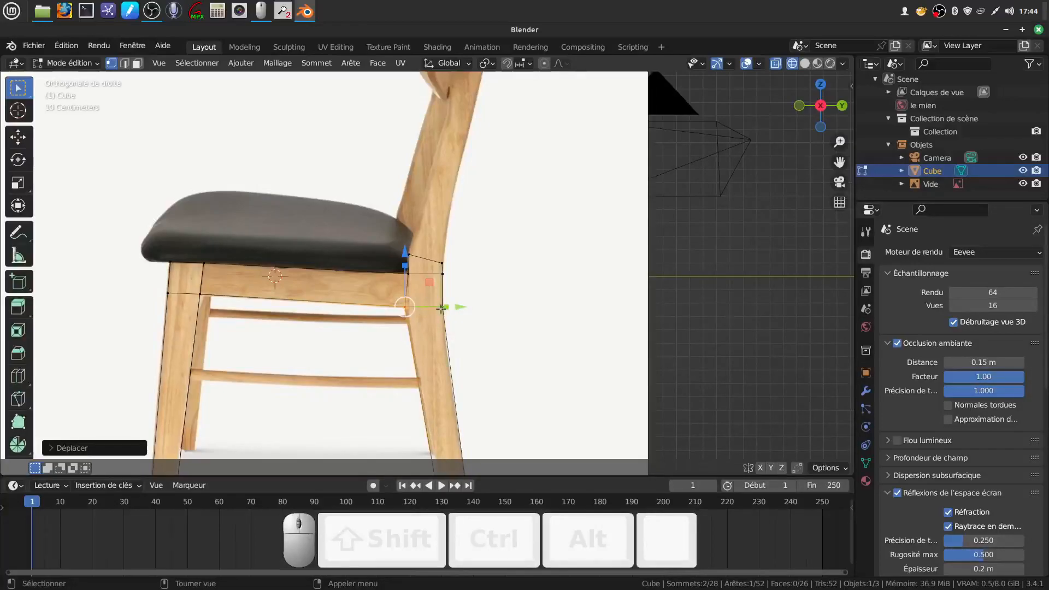
left_click_drag(458, 307, 461, 307)
Step: Extrude the sloped top vertices of the back leg about 1.83 m along their normal to form the backrest post in solid view
key("a")
key("c")
left_click(418, 249)
right_click(441, 250)
scroll(457, 248, "down", 3)
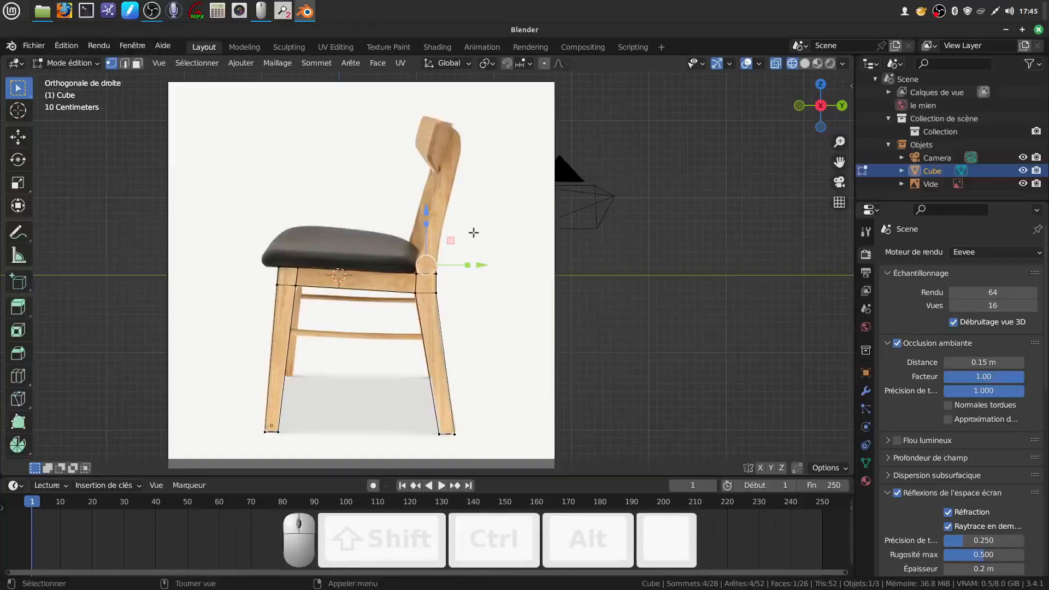
key("z")
mouse_move(457, 234)
middle_mouse_down("shift")
mouse_move(430, 263)
mouse_move(424, 302)
mouse_move(431, 297)
middle_mouse_up("shift")
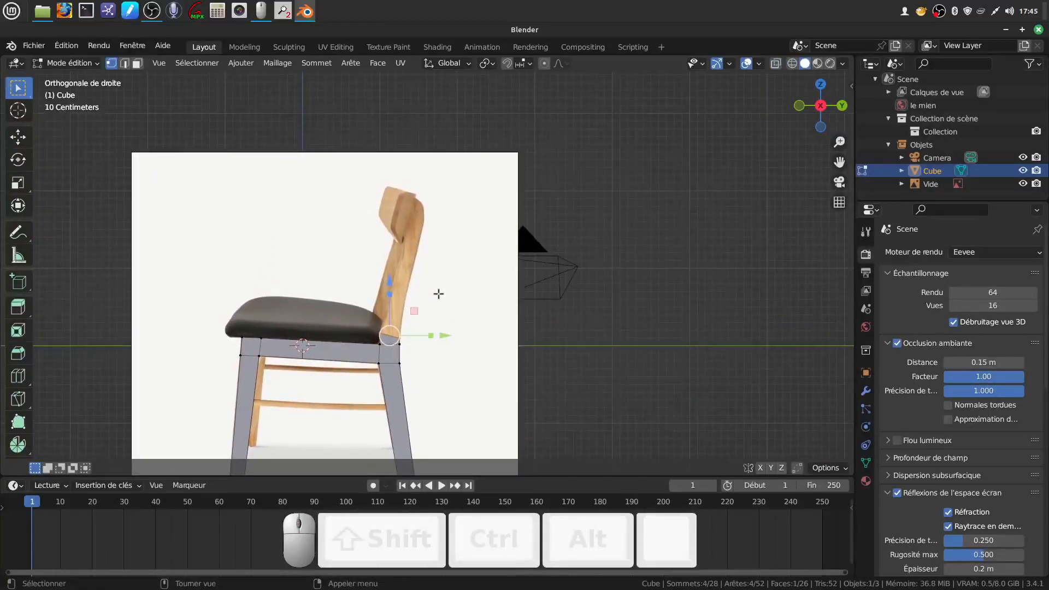
key("e")
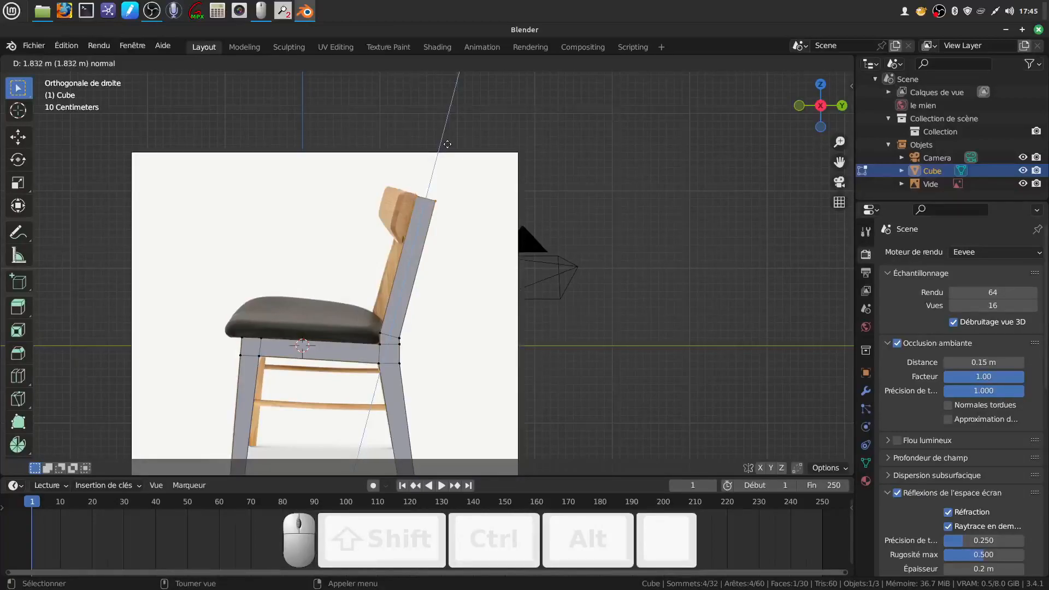
right_click(447, 144)
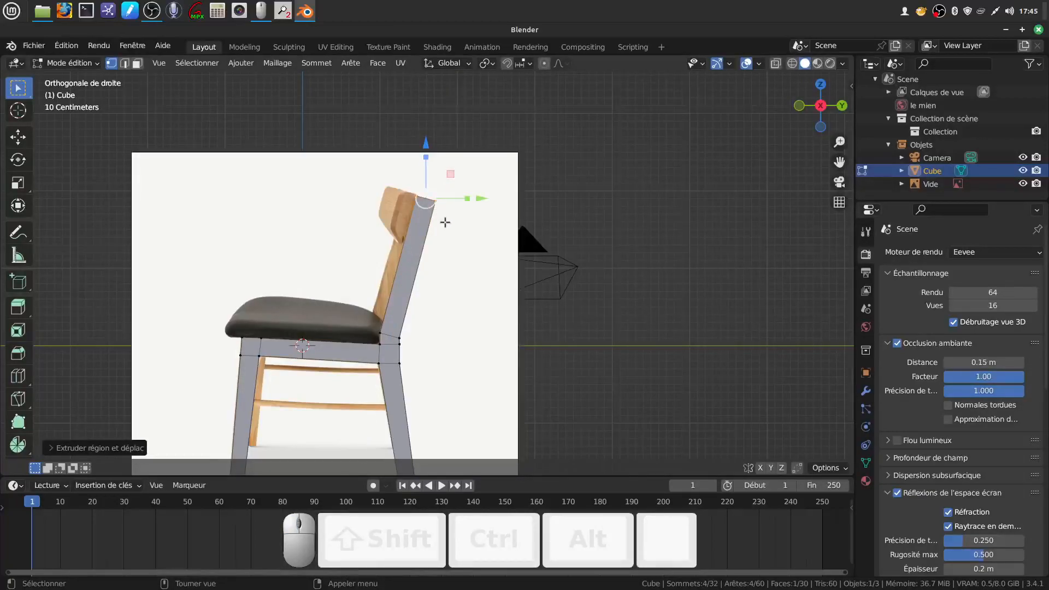
Step: Bevel the rear top edge of the backrest post with 3 segments and a width of about 0.171 m
middle_click_drag(447, 221, 368, 326)
scroll(368, 326, "up", 2)
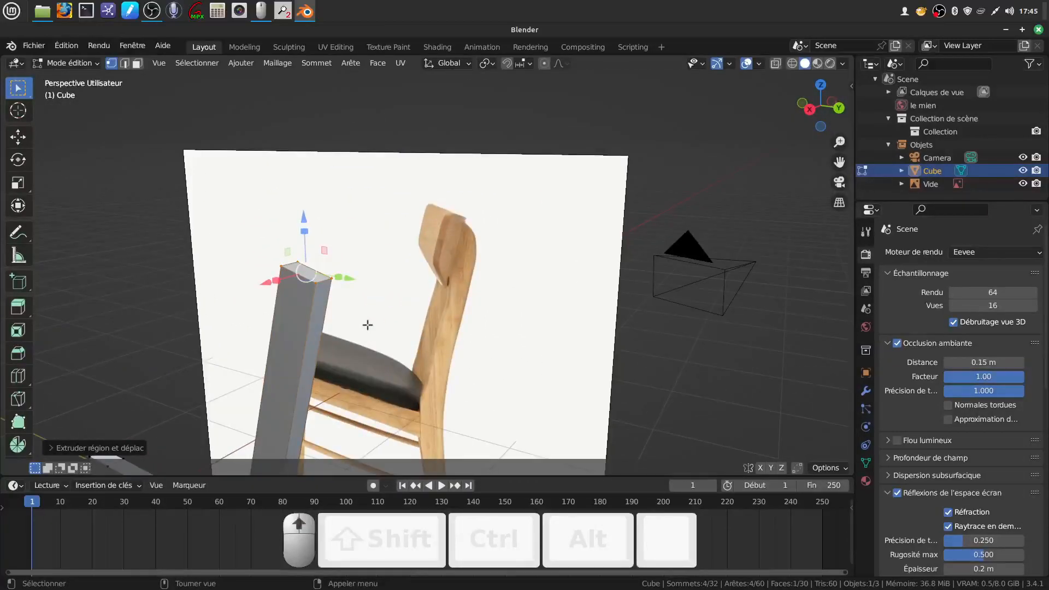
key("alt+a")
left_click(125, 63)
left_click(322, 283)
middle_click_drag(323, 283, 368, 296)
key("ctrl+b")
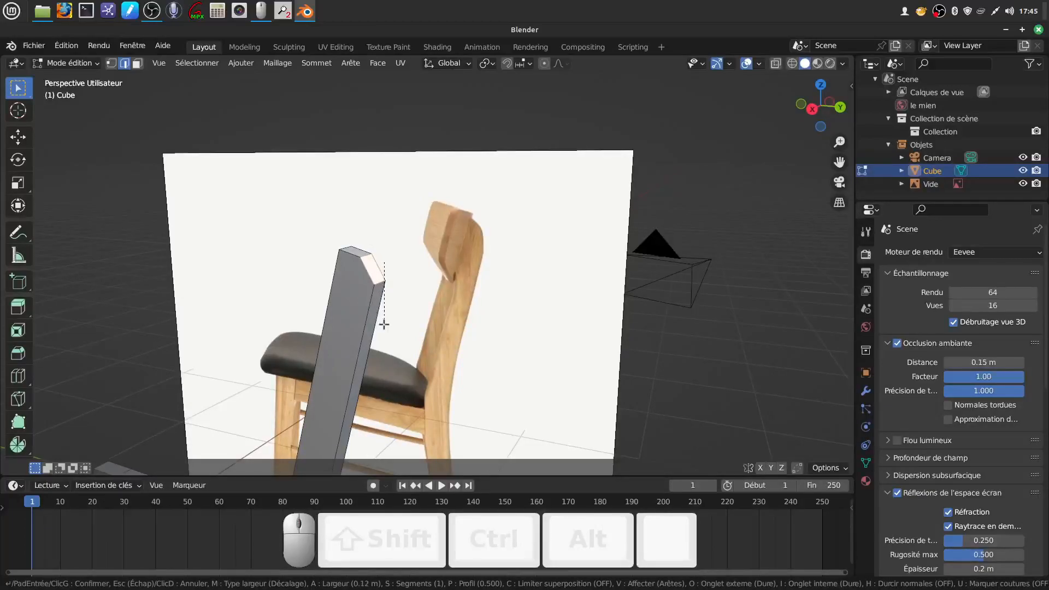
scroll(385, 328, "up", 2)
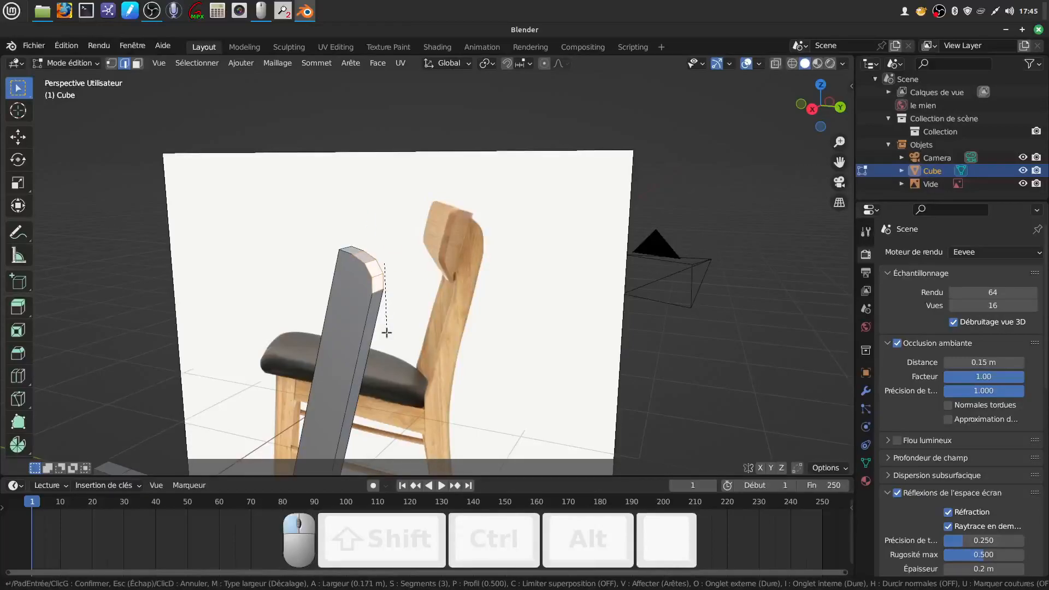
left_click(386, 332)
Step: Set the post bevel's width to 0.221 m and its profile shape to 0.419, keeping the offset width type
middle_click_drag(387, 333, 470, 293)
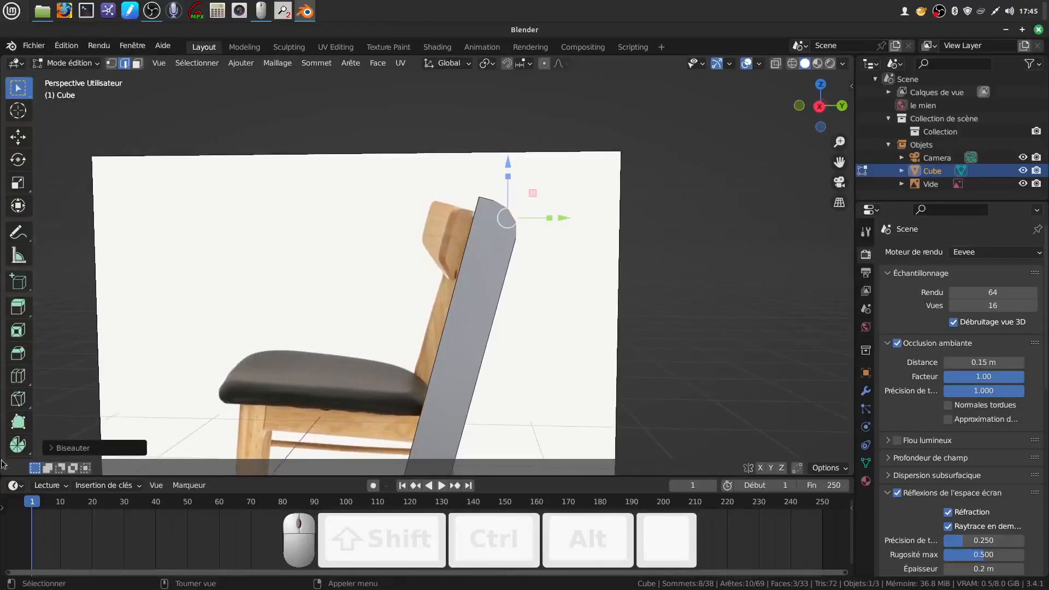
left_click(49, 448)
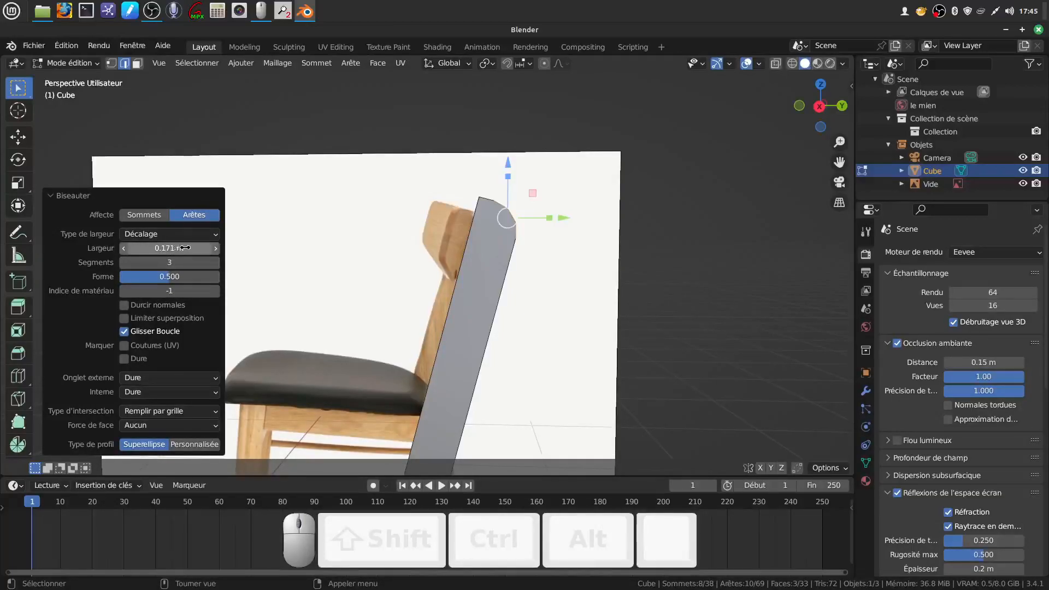
left_click(212, 235)
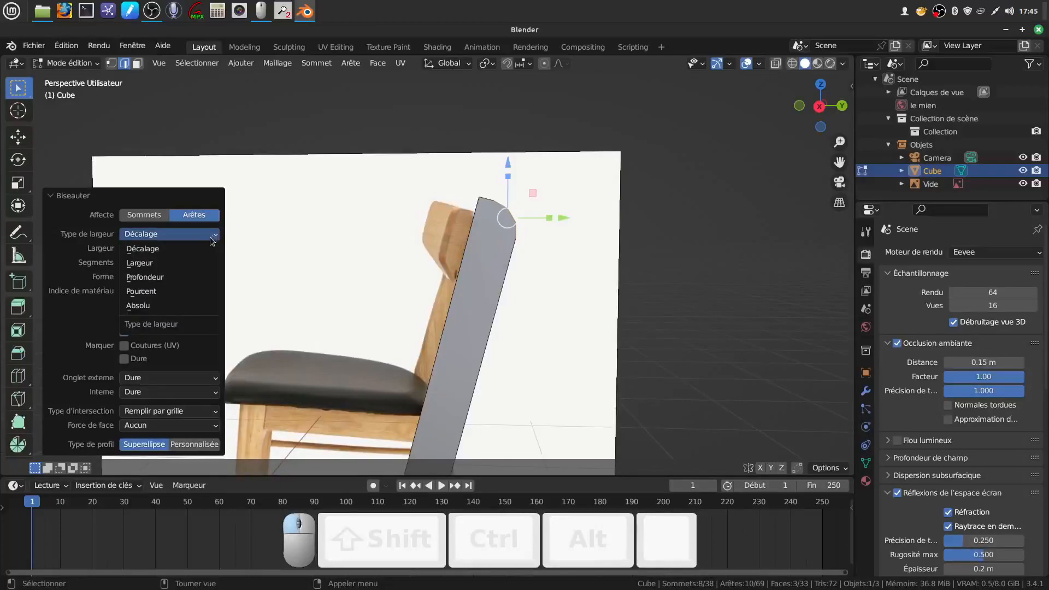
left_click(257, 231)
mouse_move(166, 276)
left_mouse_down()
mouse_move(151, 276)
mouse_move(160, 275)
mouse_move(165, 248)
mouse_move(185, 248)
mouse_move(161, 249)
mouse_move(178, 248)
mouse_move(160, 277)
left_mouse_up()
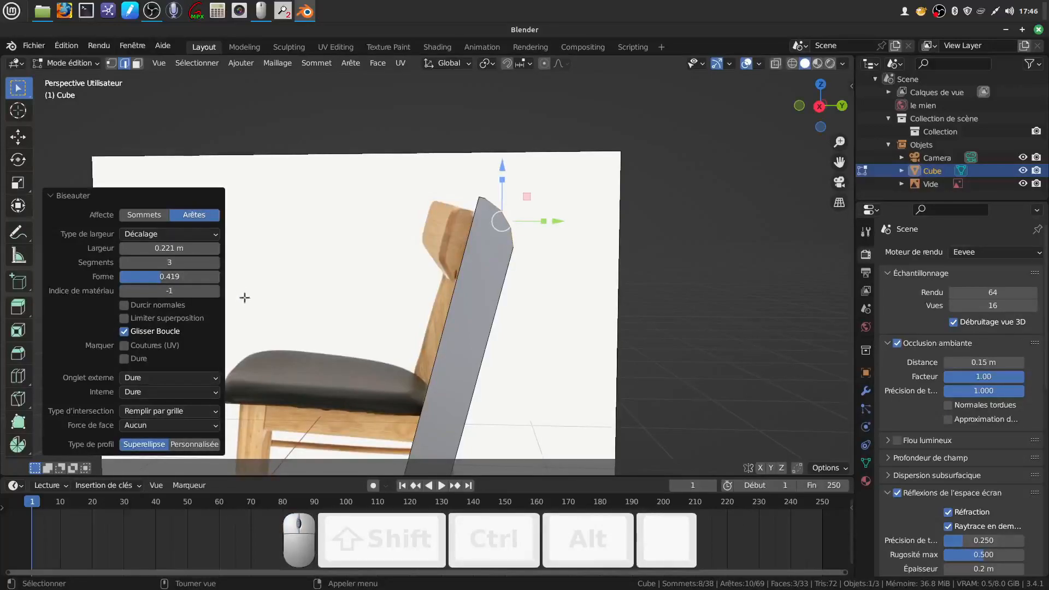
Step: Return the chair frame to Object Mode in the right side view and select the reference image
scroll(506, 249, "down", 3)
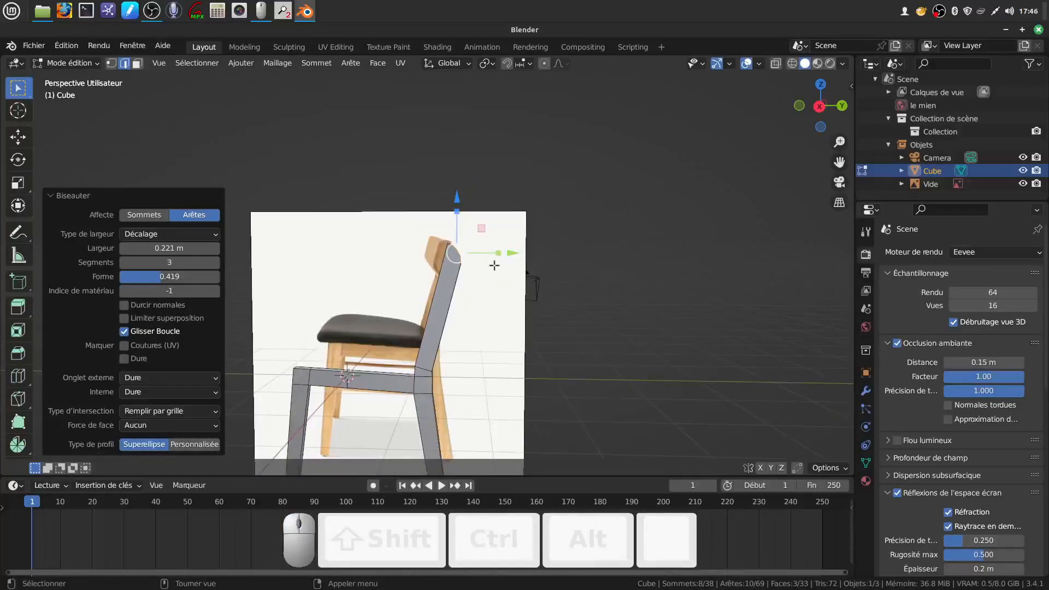
key("KP_3")
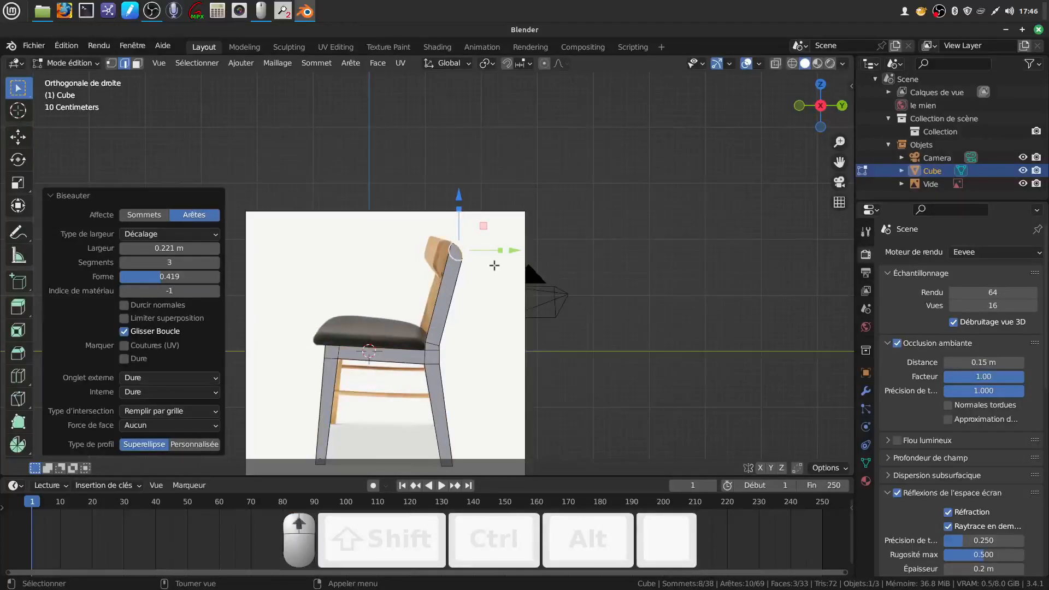
scroll(494, 266, "up", 2)
scroll(489, 269, "down", 1)
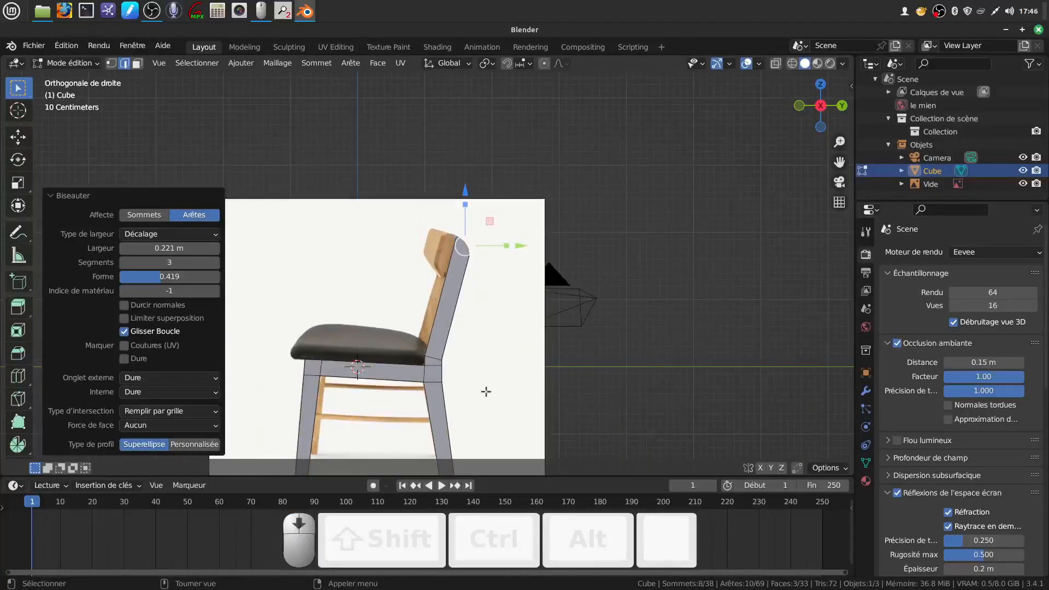
middle_click_drag(470, 402, 487, 290, "shift")
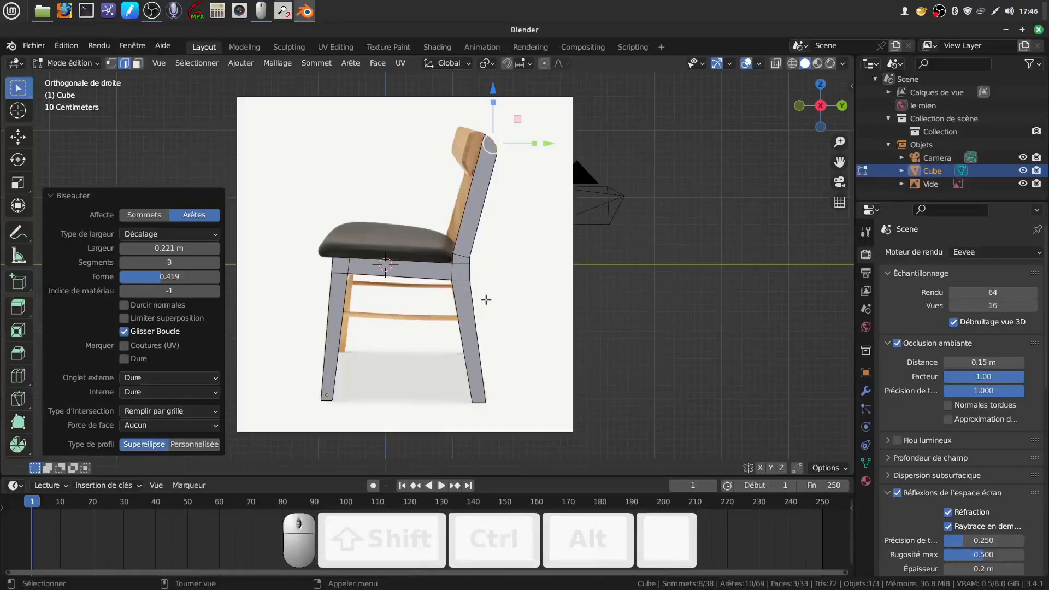
key("alt+a")
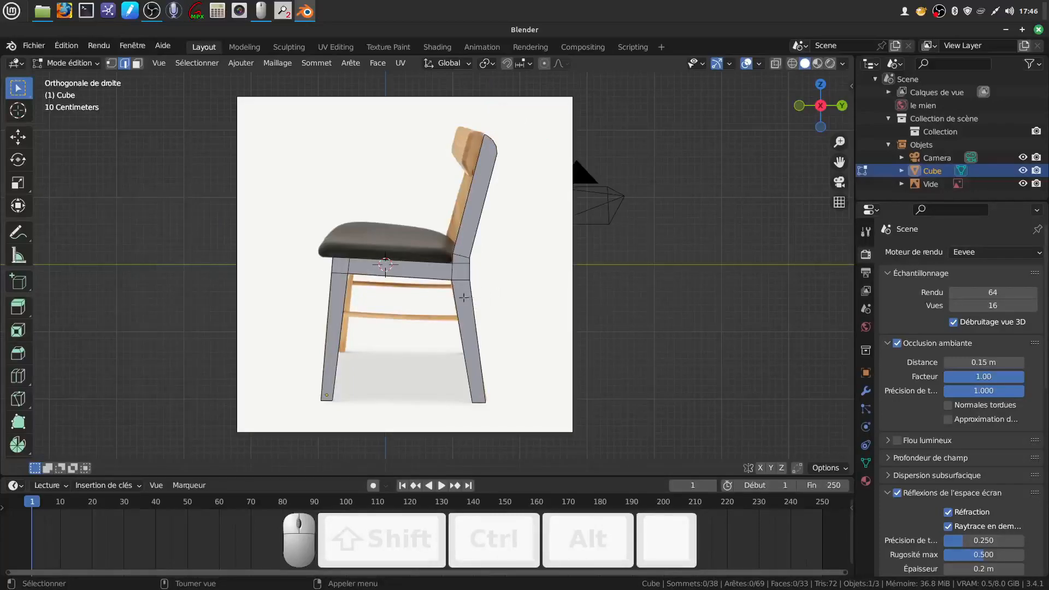
key("Tab")
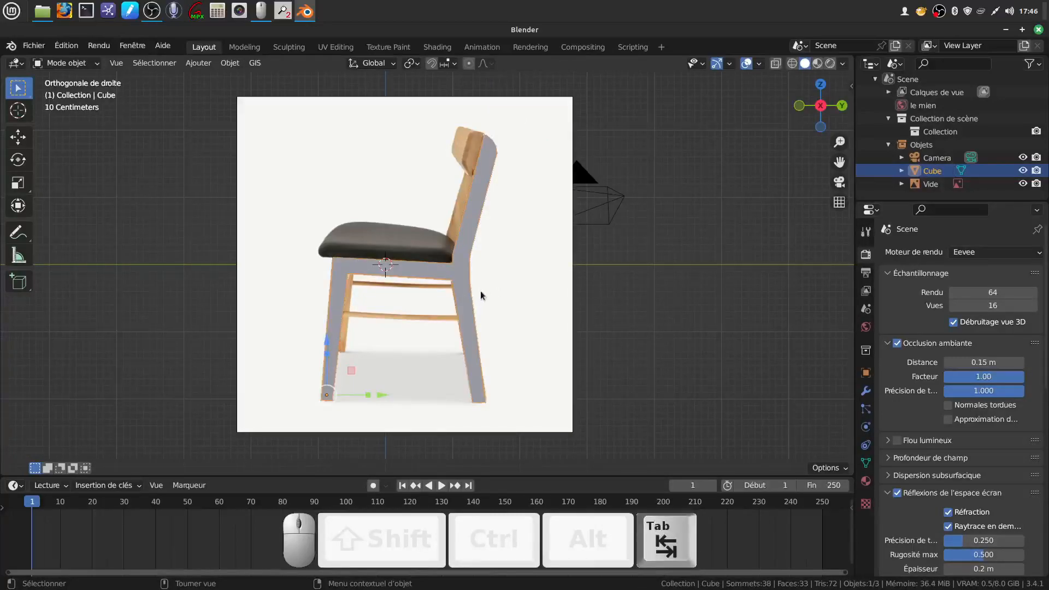
scroll(506, 307, "up", 1)
scroll(510, 324, "down", 2)
left_click(507, 283)
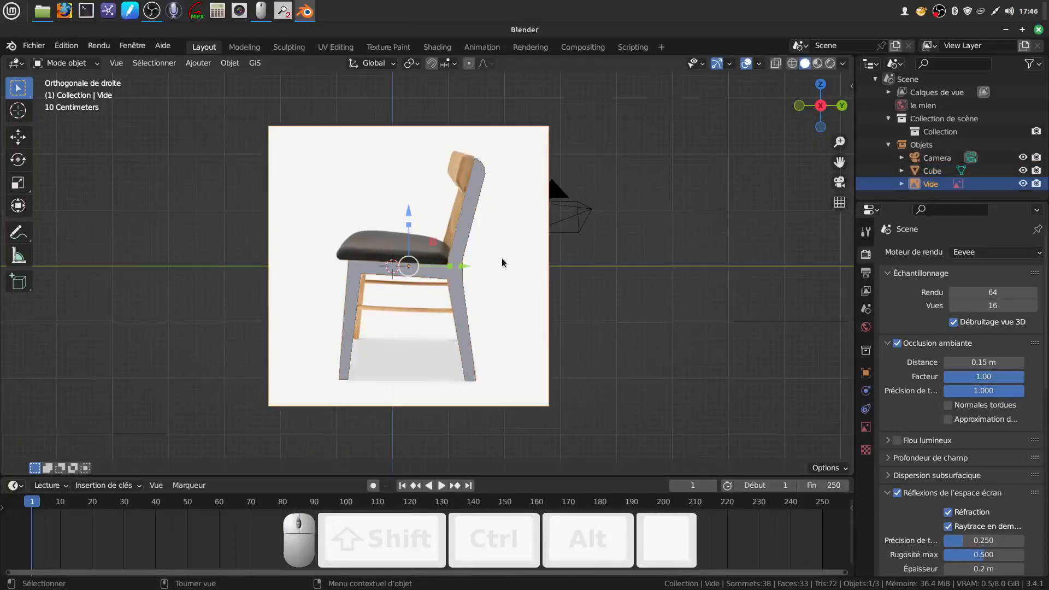
Step: Delete the side-view reference image of the chair
left_click(526, 264)
key("x")
left_click(481, 263)
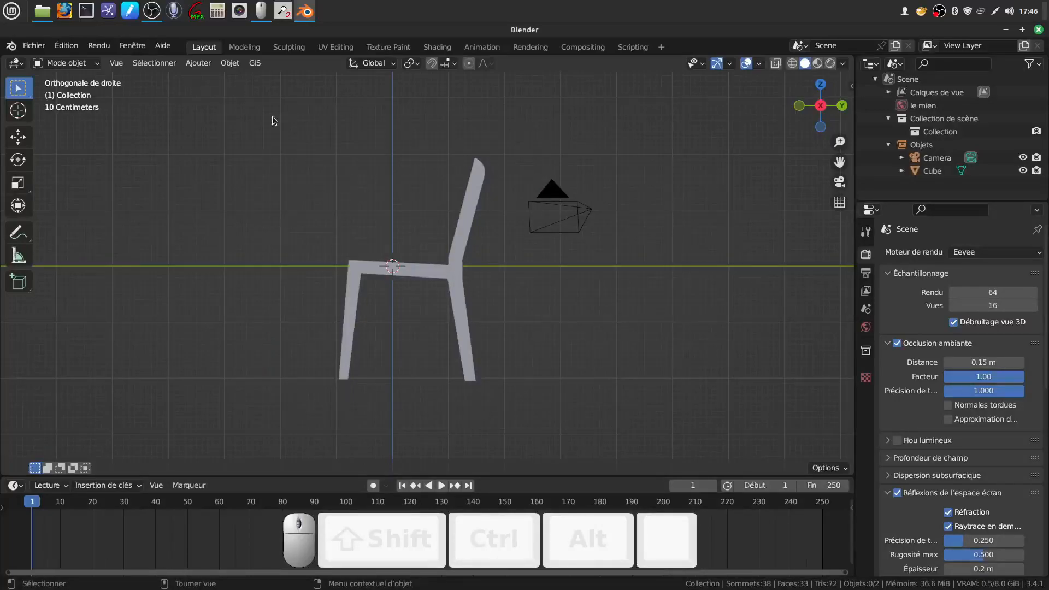
Step: Try loading the rear-view photo téléchargement (2).png as a reference image from the perspective view, and undo it
key("KP_1")
middle_click_drag(624, 168, 421, 134)
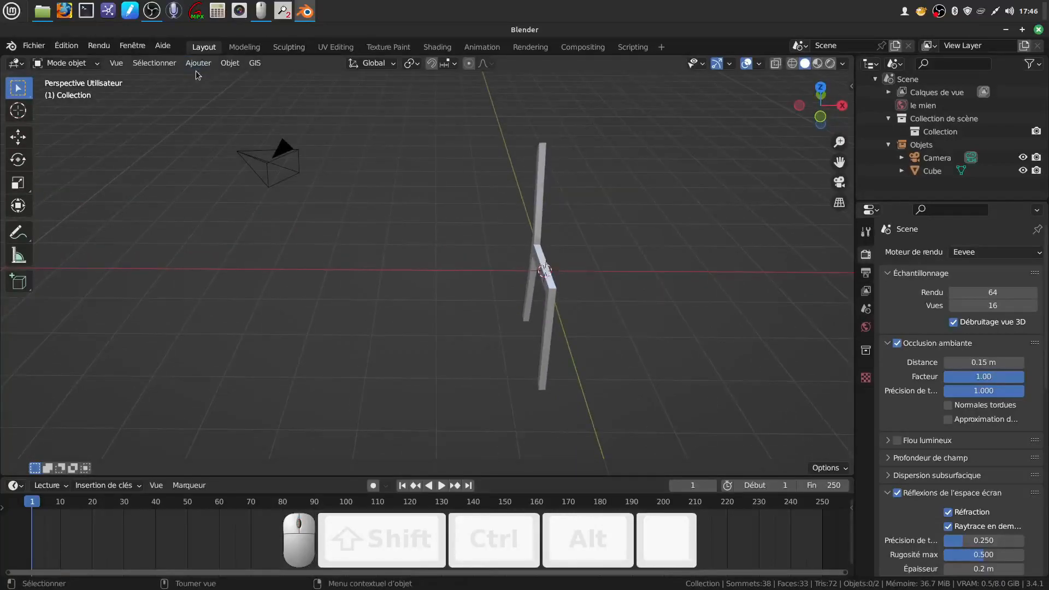
left_click(208, 64)
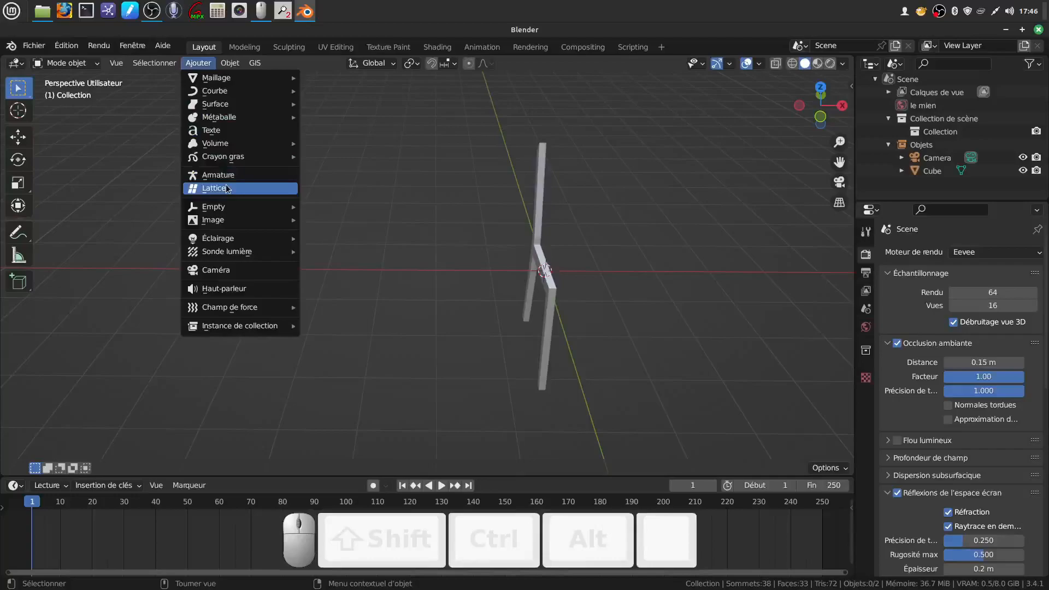
mouse_move(223, 222)
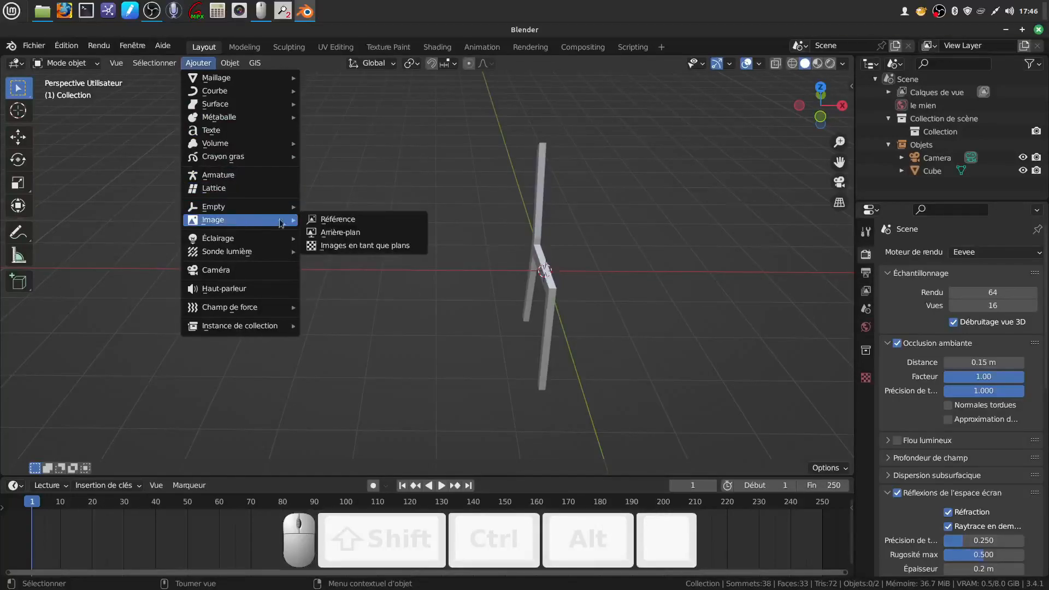
left_click(365, 220)
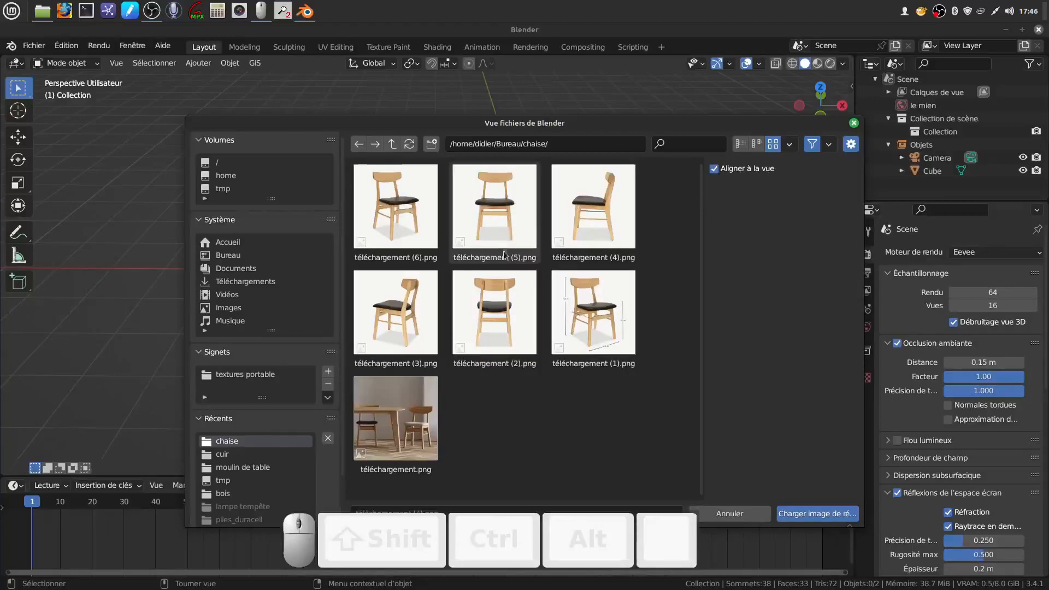
left_click(510, 323)
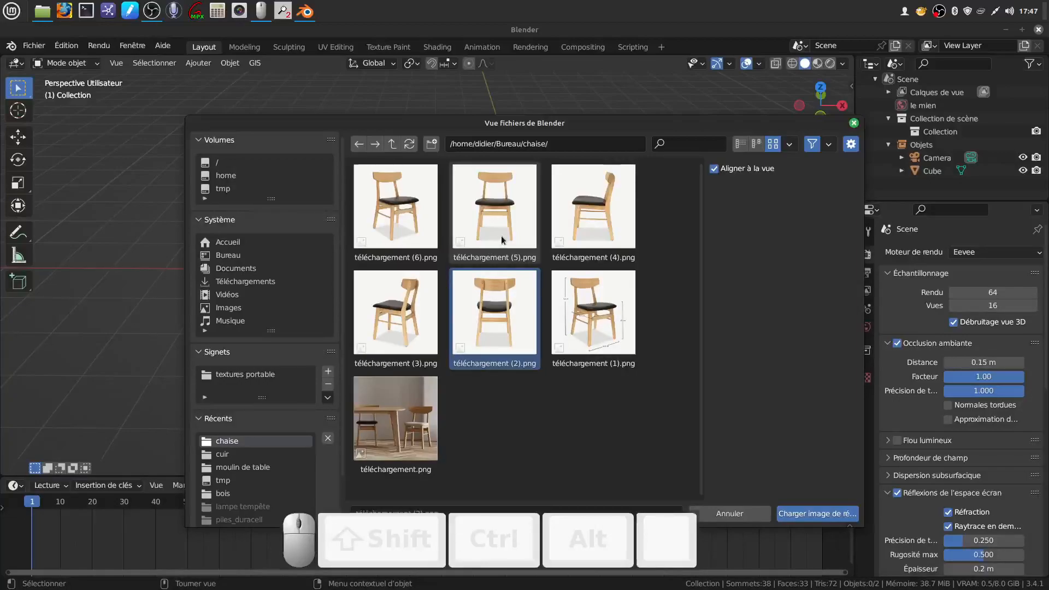
left_click(817, 513)
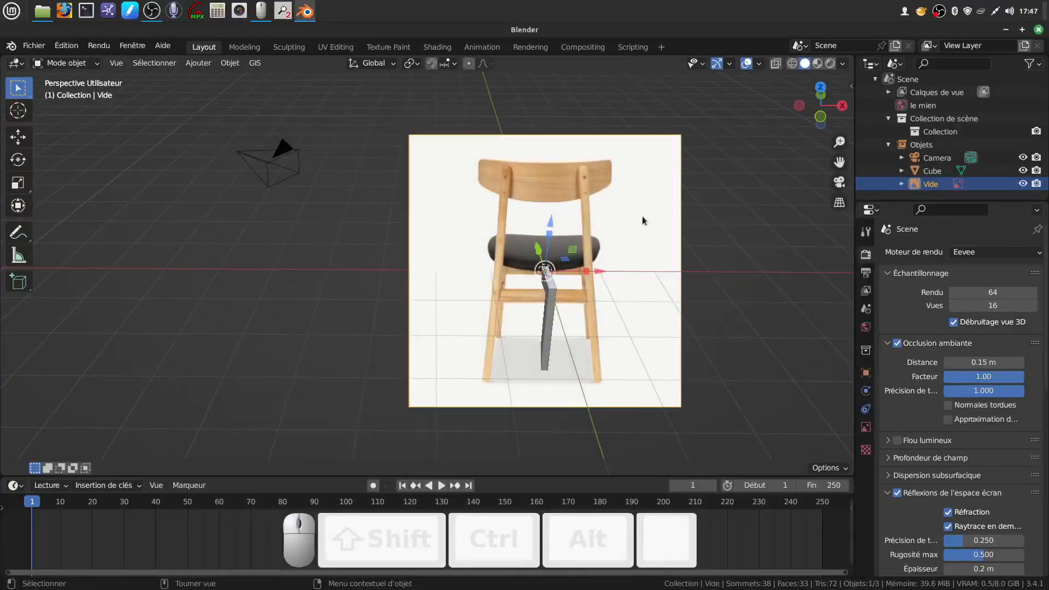
middle_click_drag(653, 214, 558, 219)
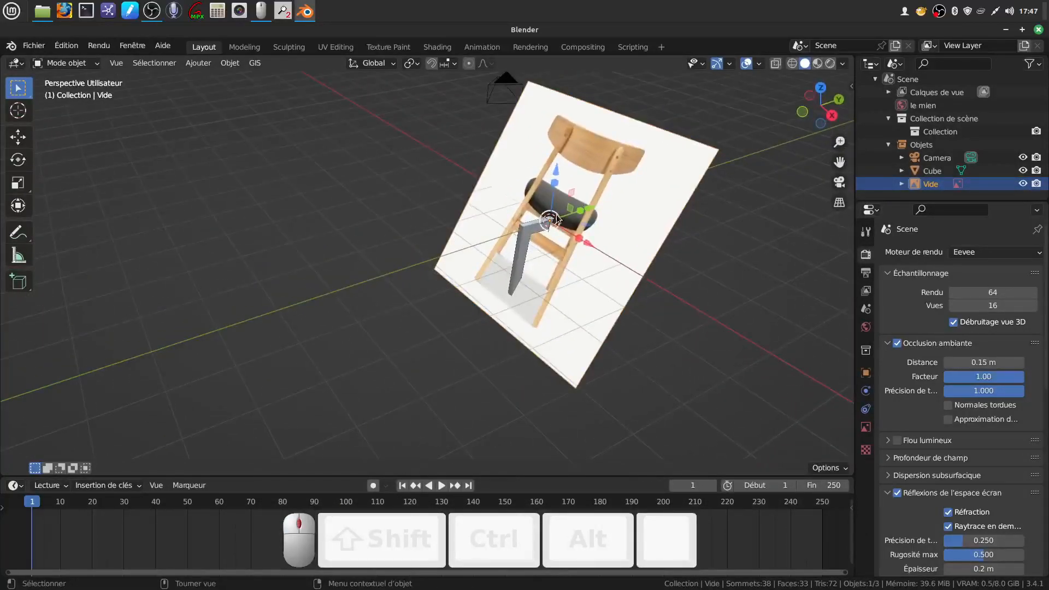
key("ctrl+z")
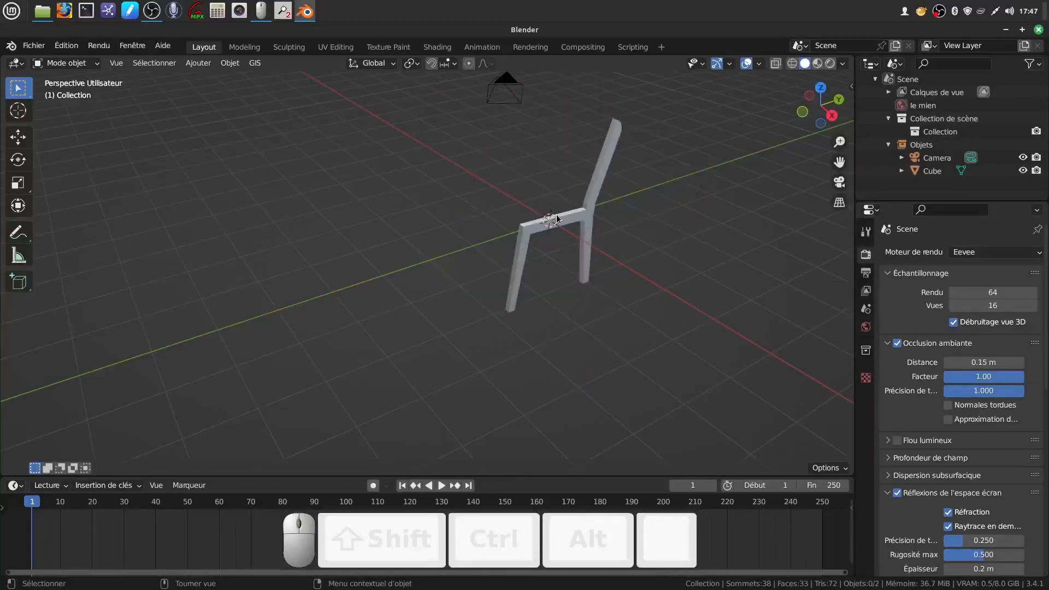
Step: Load téléchargement (2).png as a reference in the front view, try scaling it, and undo back to the bare frame
key("KP_1")
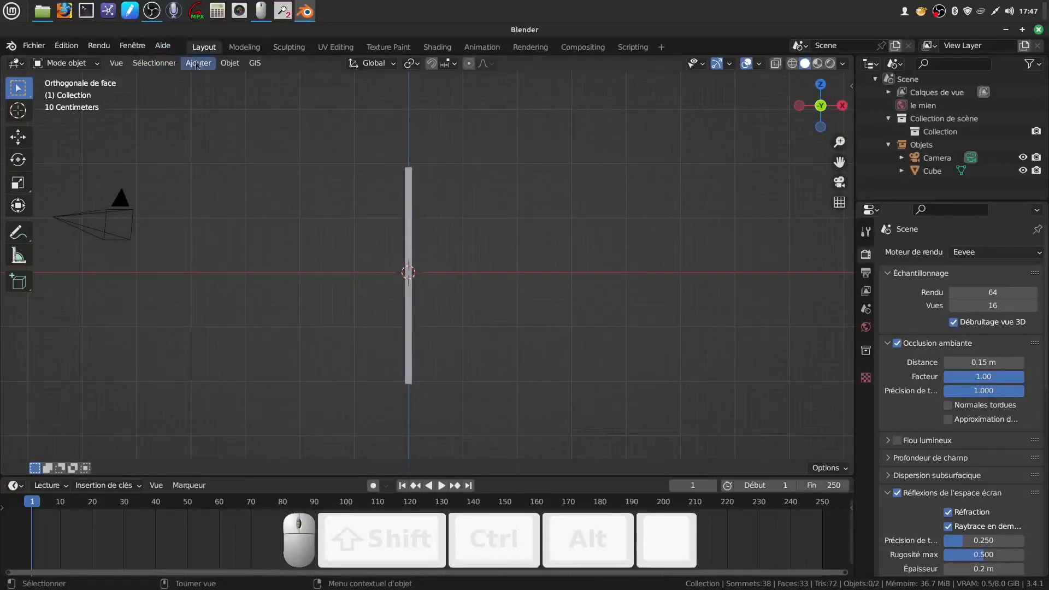
left_click(205, 65)
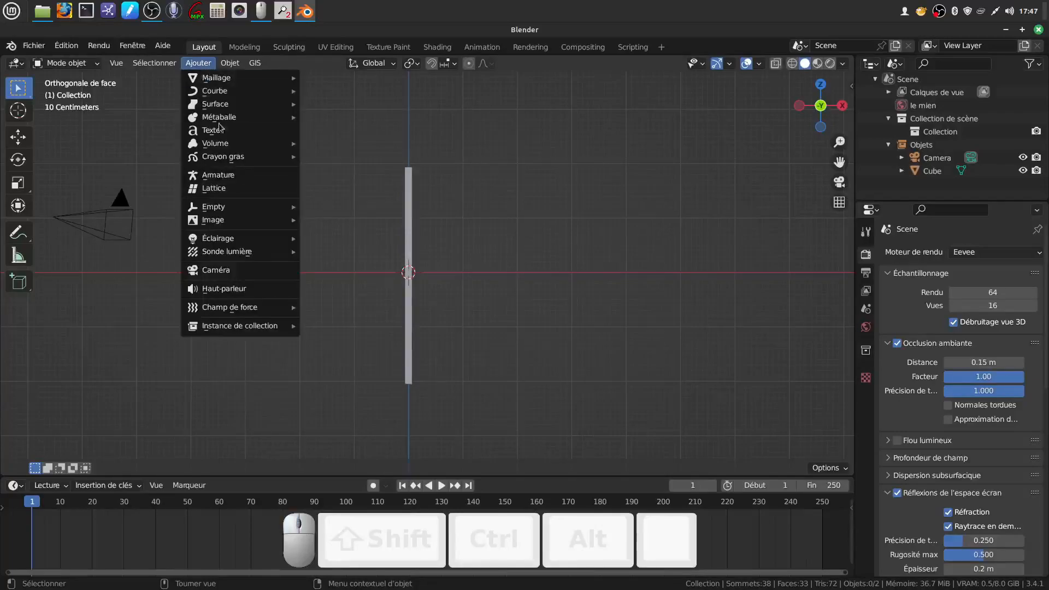
mouse_move(228, 220)
left_click(339, 219)
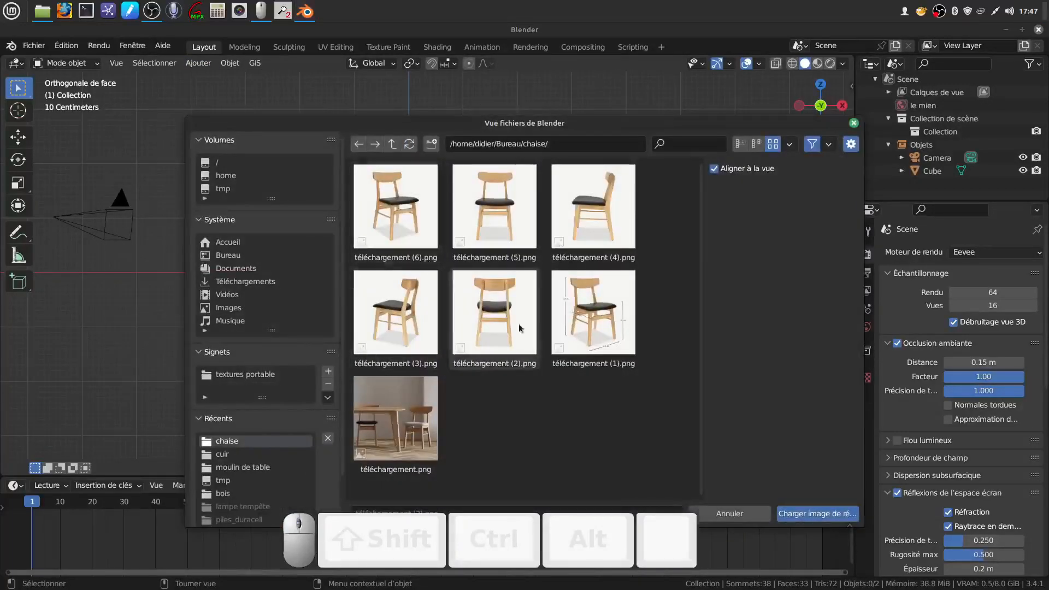
left_click(495, 313)
left_click(818, 514)
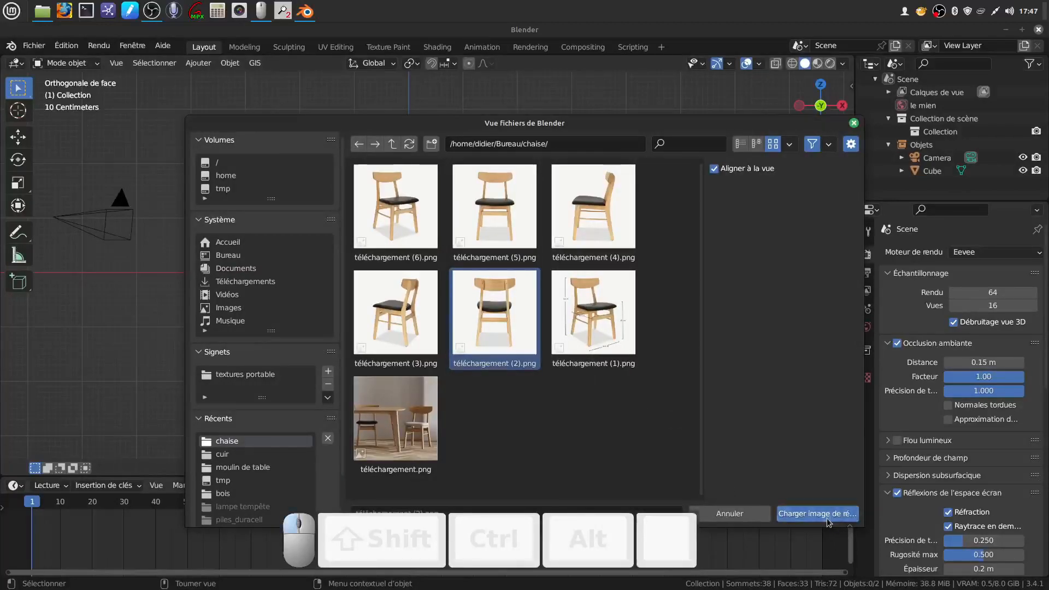
middle_click_drag(641, 266, 426, 247)
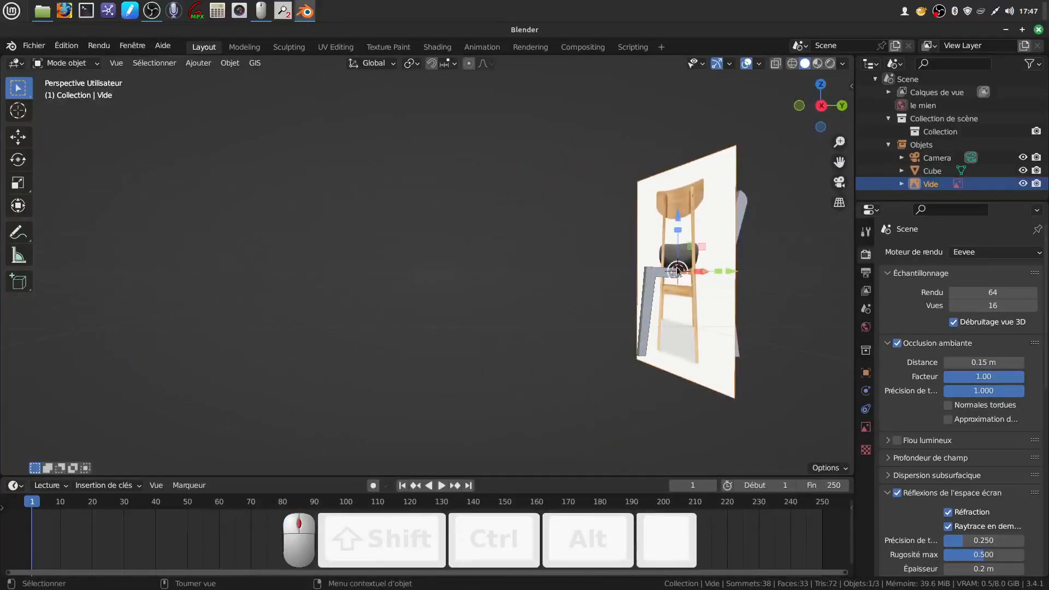
key("s")
left_click(802, 275)
key("ctrl+z")
middle_click_drag(802, 274, 624, 329)
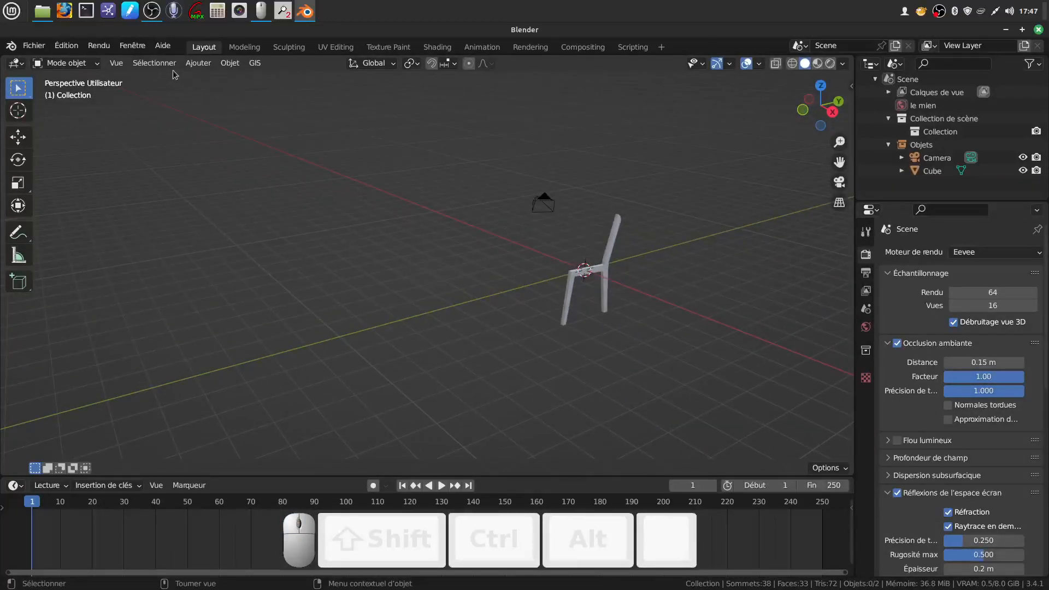
Step: Load the rear-view photo téléchargement (2).png as a reference image aligned to the front orthographic view
left_click(198, 63)
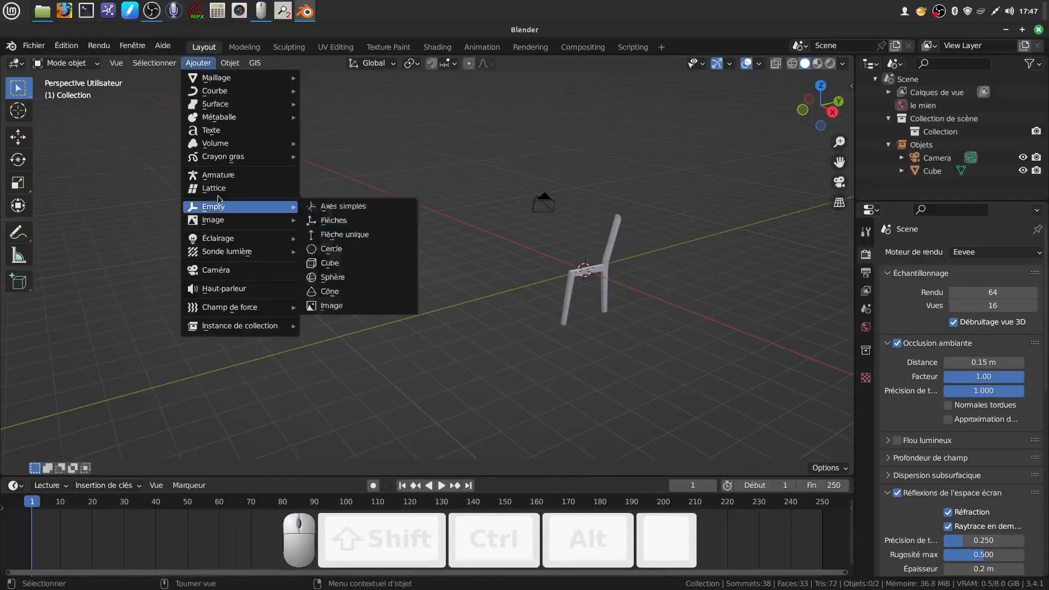
mouse_move(220, 221)
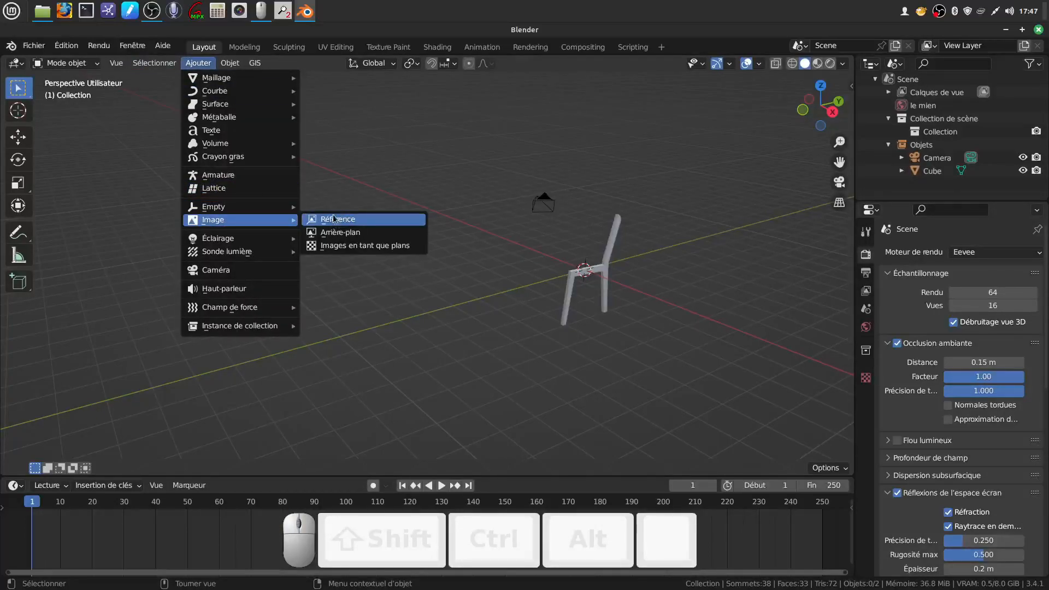
key("KP_1")
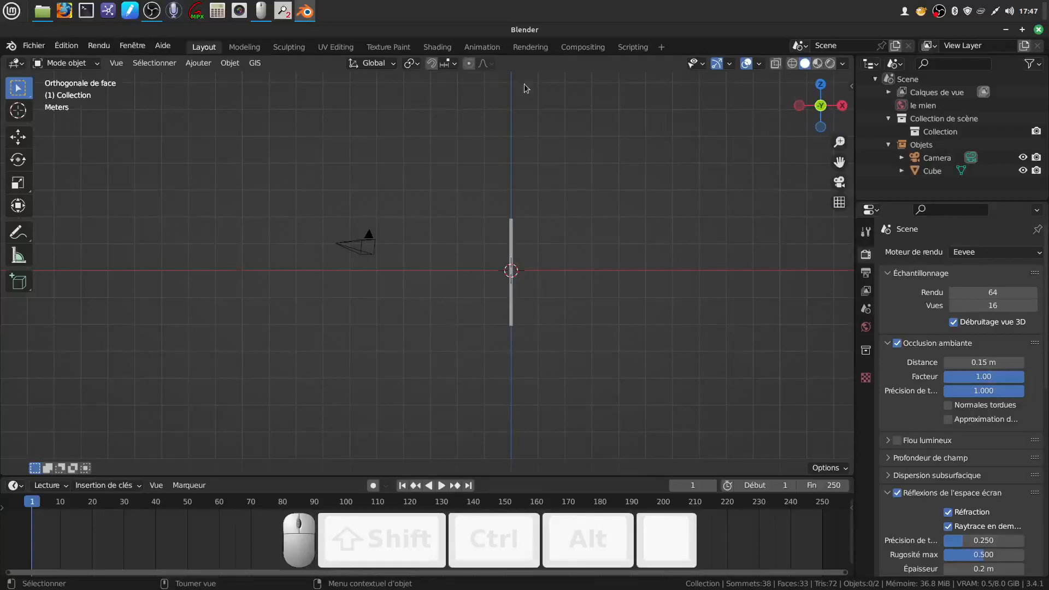
left_click(199, 63)
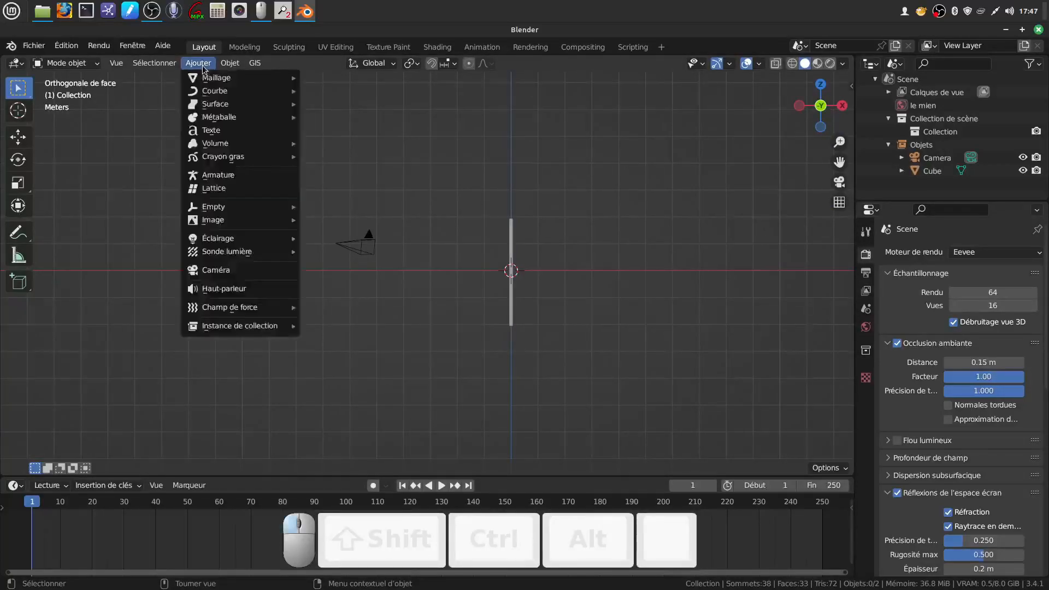
mouse_move(224, 220)
left_click(366, 221)
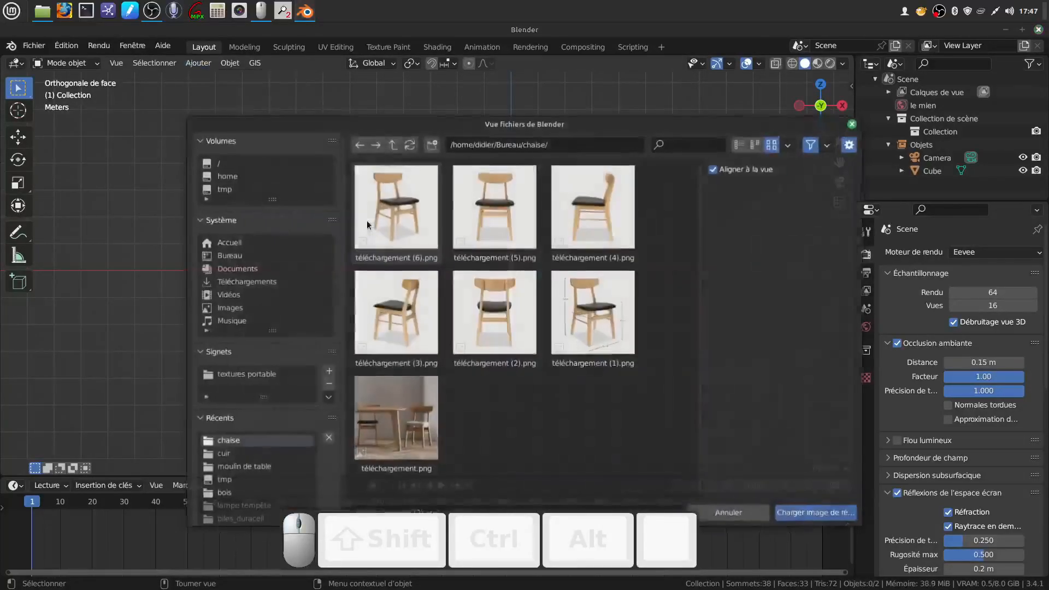
left_click(494, 312)
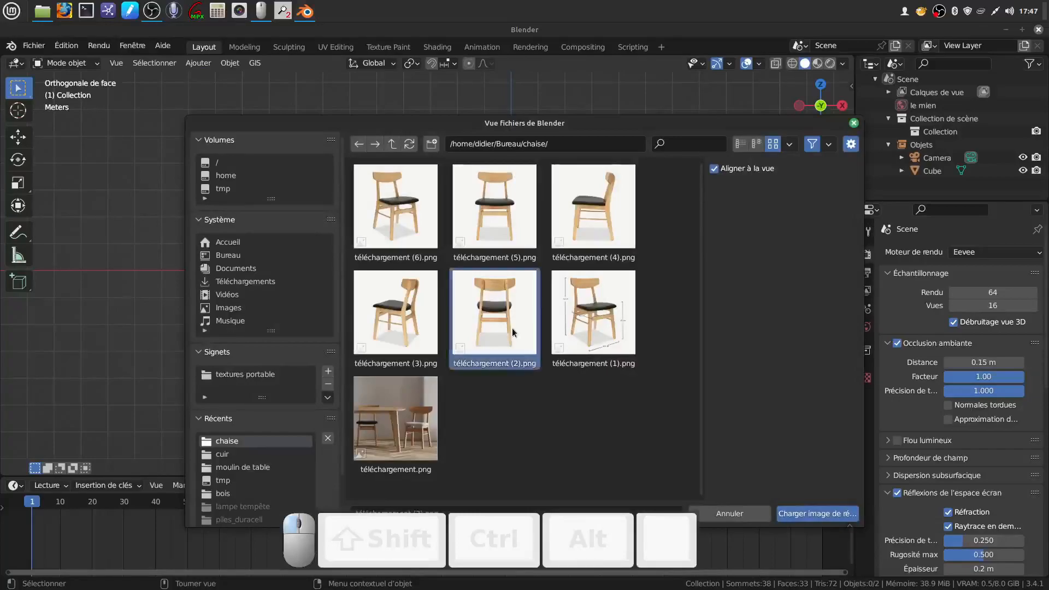
left_click(792, 514)
Step: Move the rear-view reference image about 3.15 m along Y so it stands behind the chair frame
left_click(627, 317)
left_click(555, 315)
middle_click_drag(634, 308, 722, 278)
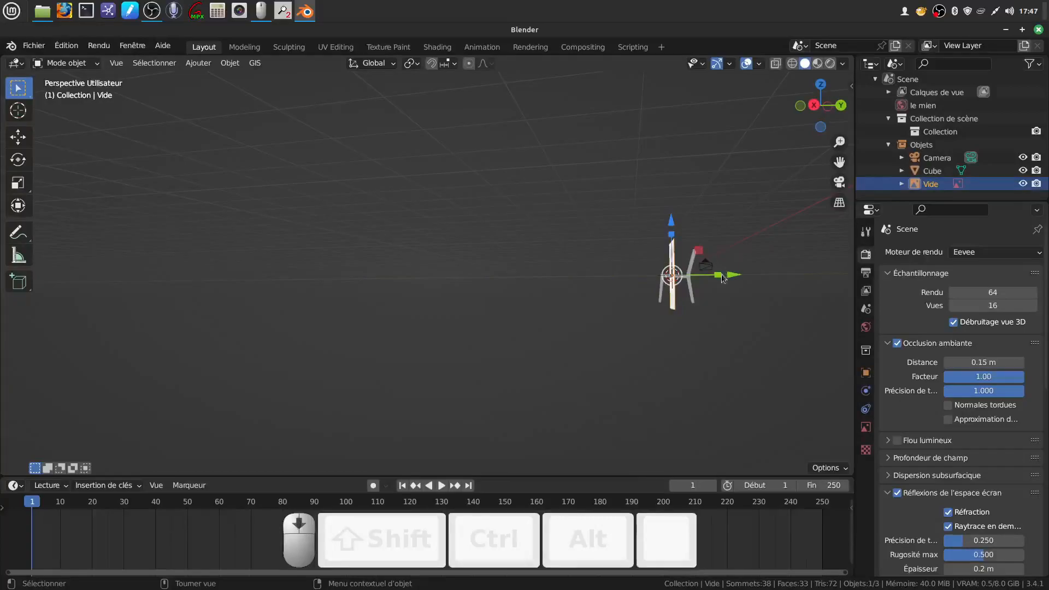
left_click_drag(722, 278, 761, 280)
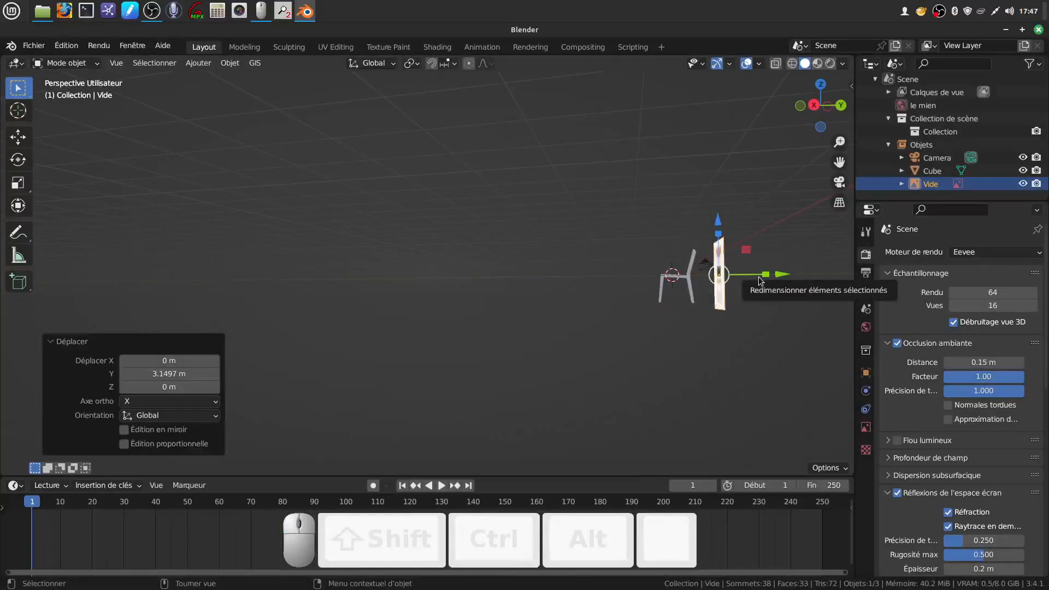
Step: In the front view, move the chair frame about 0.859 m along X onto the reference chair's right-hand leg
key("KP_1")
scroll(759, 279, "up", 4)
middle_click_drag(465, 231, 794, 246, "shift")
scroll(655, 322, "up", 2)
middle_click_drag(650, 323, 586, 274, "shift")
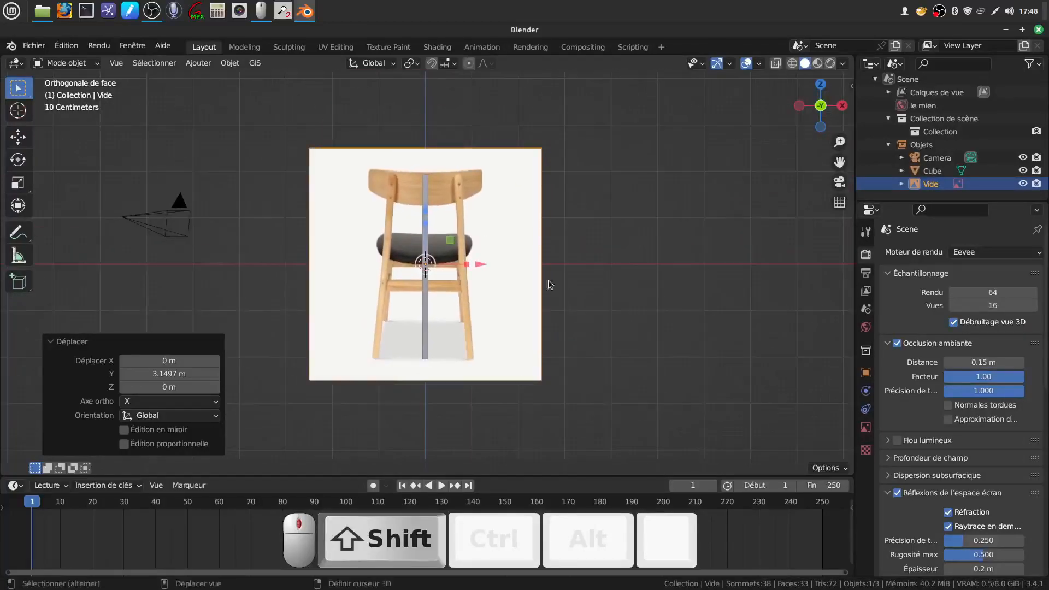
left_click(425, 334)
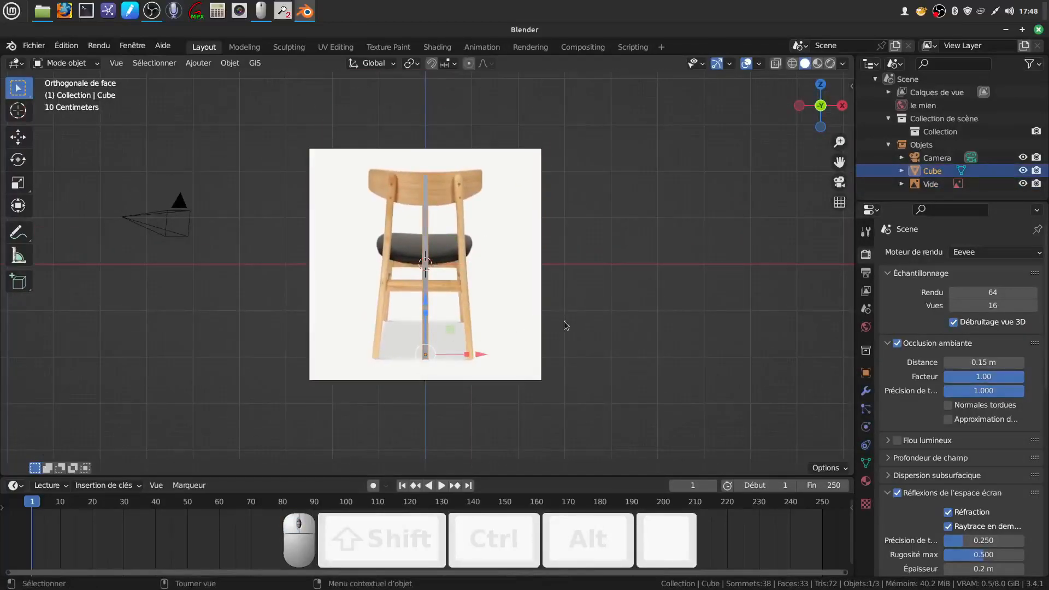
left_click_drag(481, 355, 522, 355)
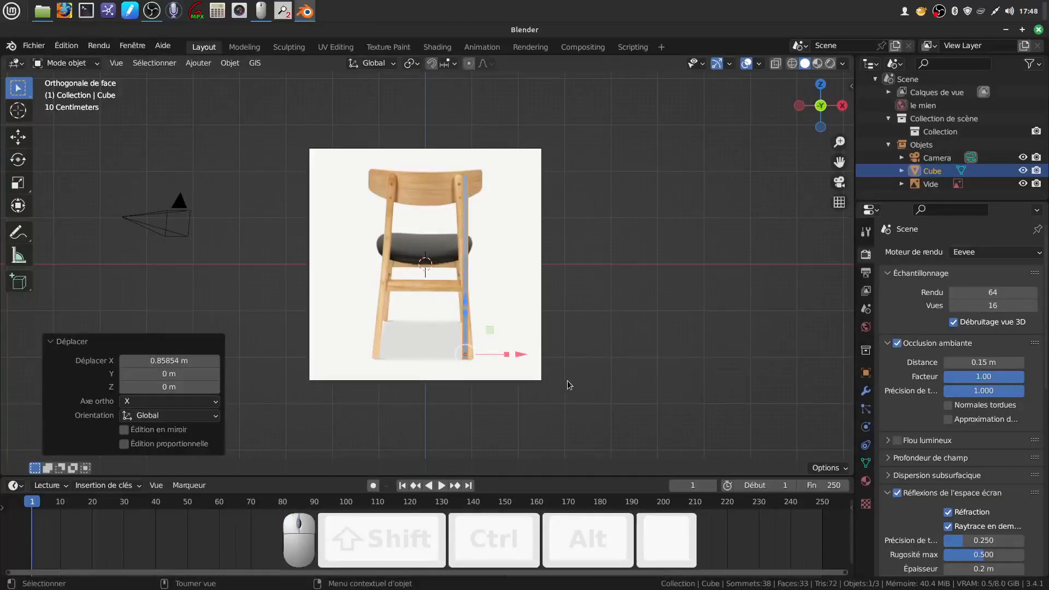
Step: Tilt the chair frame about 4.4° inward, shift it about 0.094 m along X and rotate it back by 0.659°
key("r")
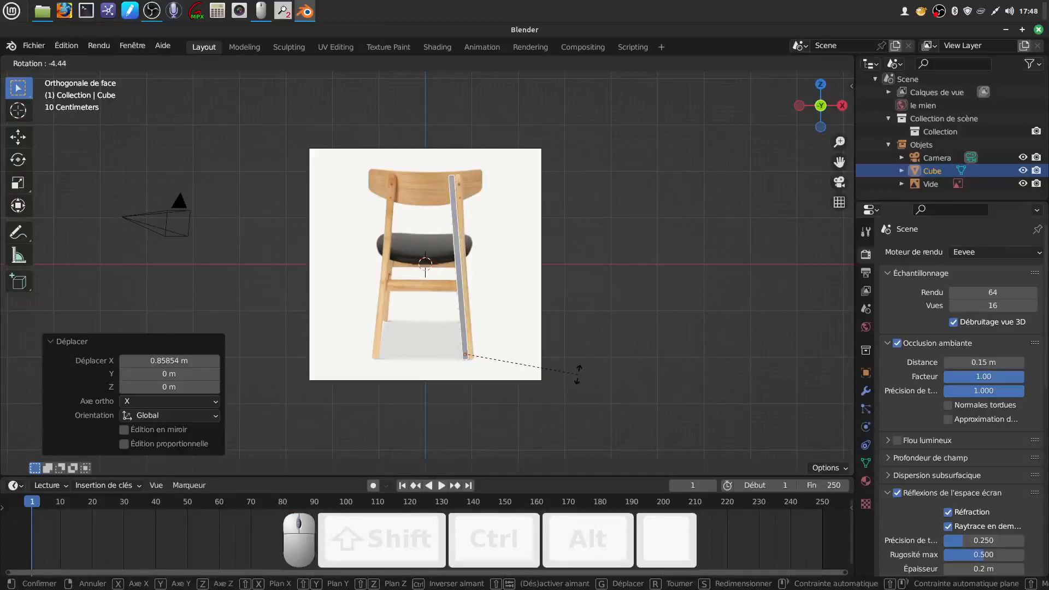
left_click(577, 373)
left_click_drag(525, 355, 530, 356)
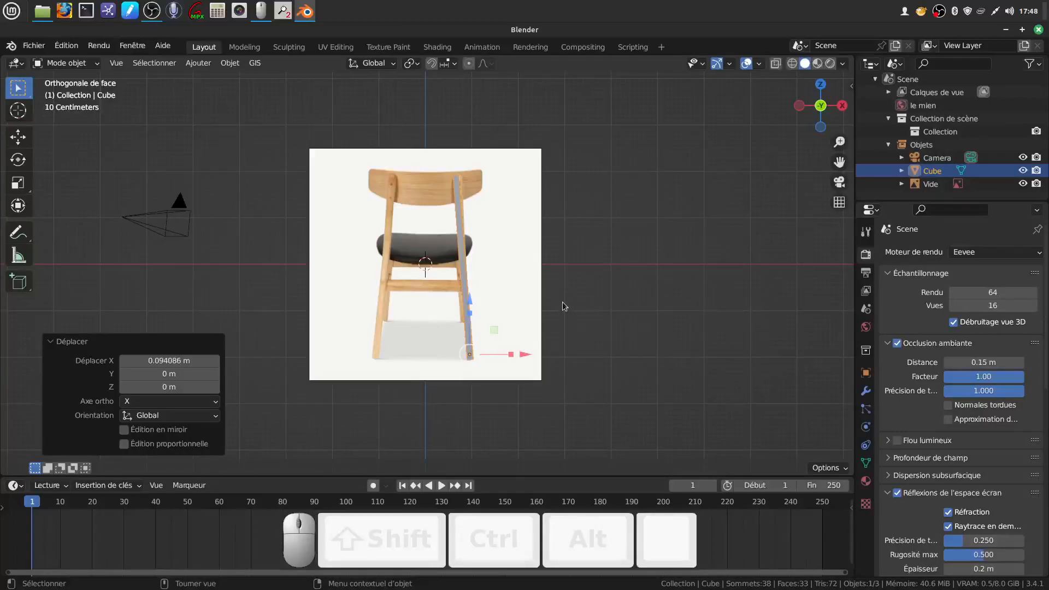
key("r")
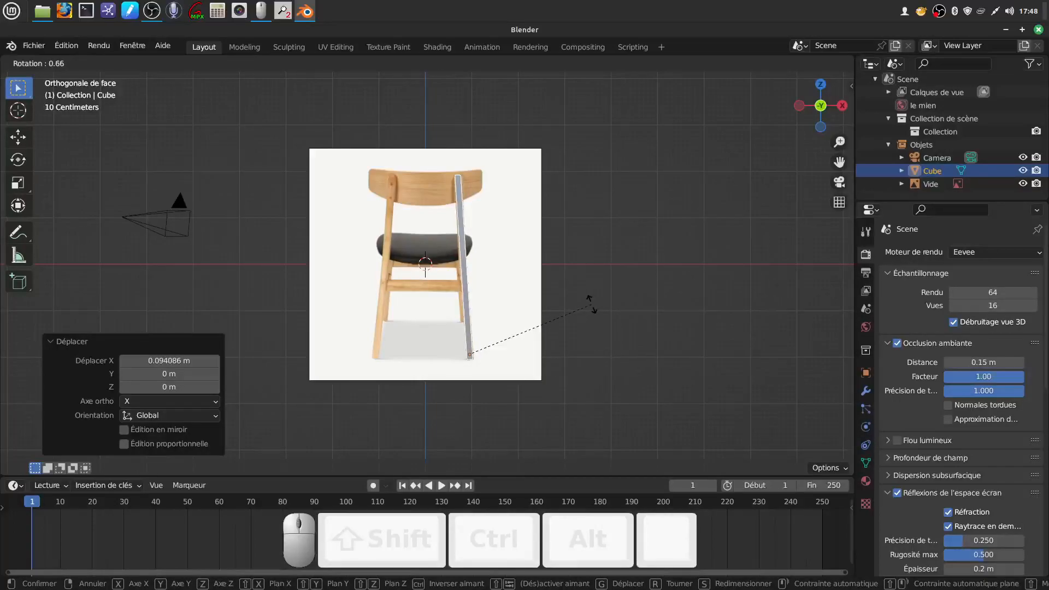
left_click(592, 304)
Step: Apply all transformations to the chair frame, and undo this together with the preceding tilt and small shift
key("ctrl+a")
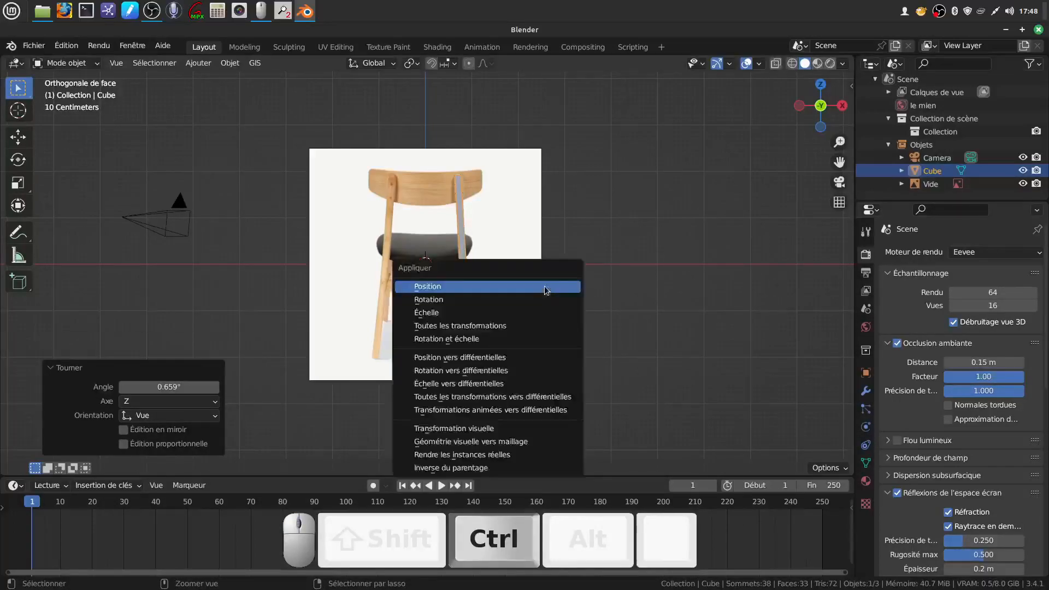
left_click(487, 324)
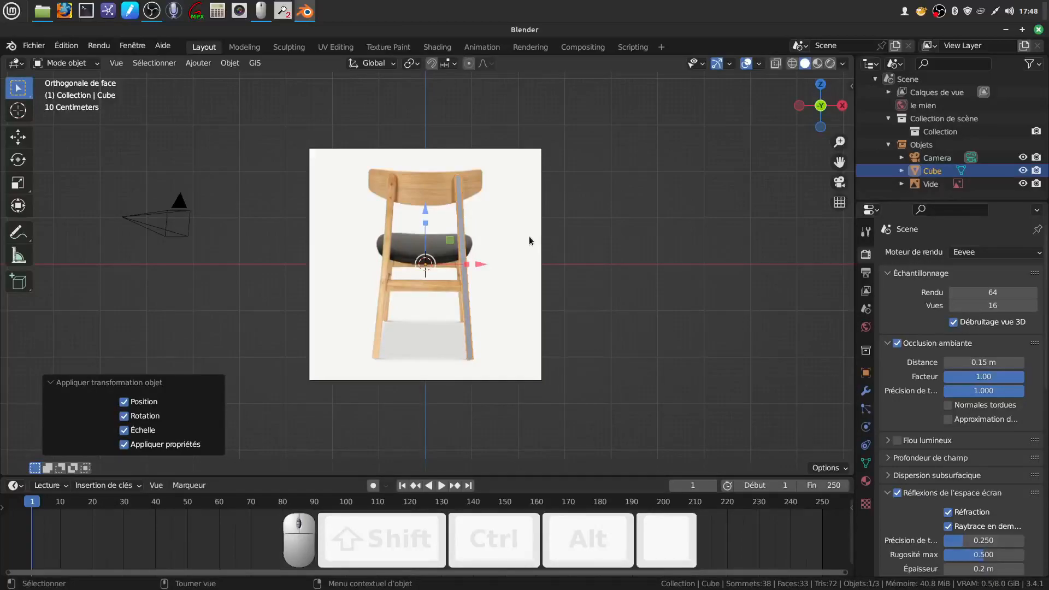
scroll(547, 322, "up", 2)
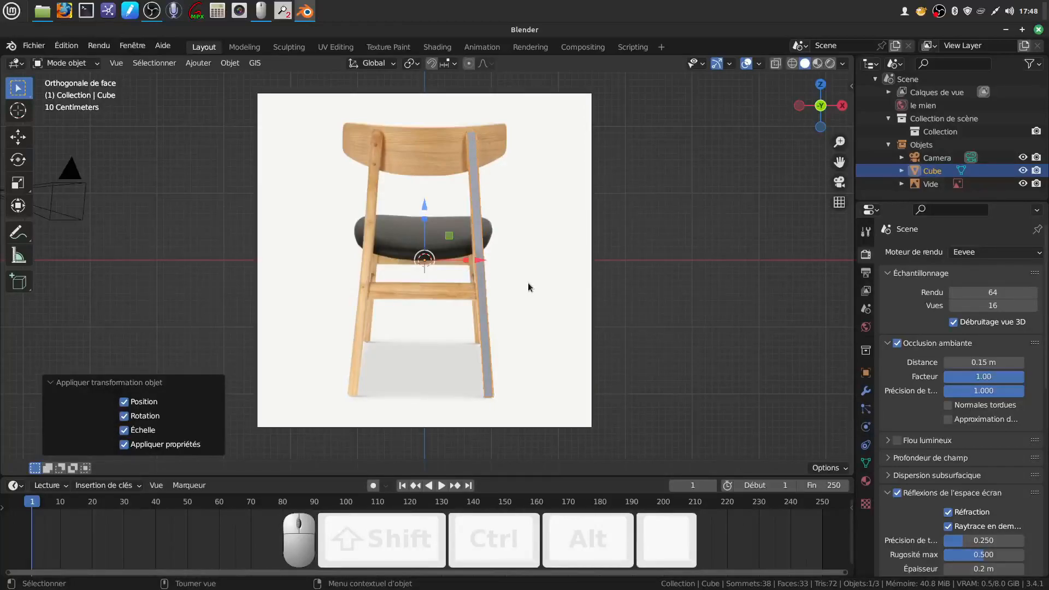
key("ctrl+z")
key("ctrl+z")
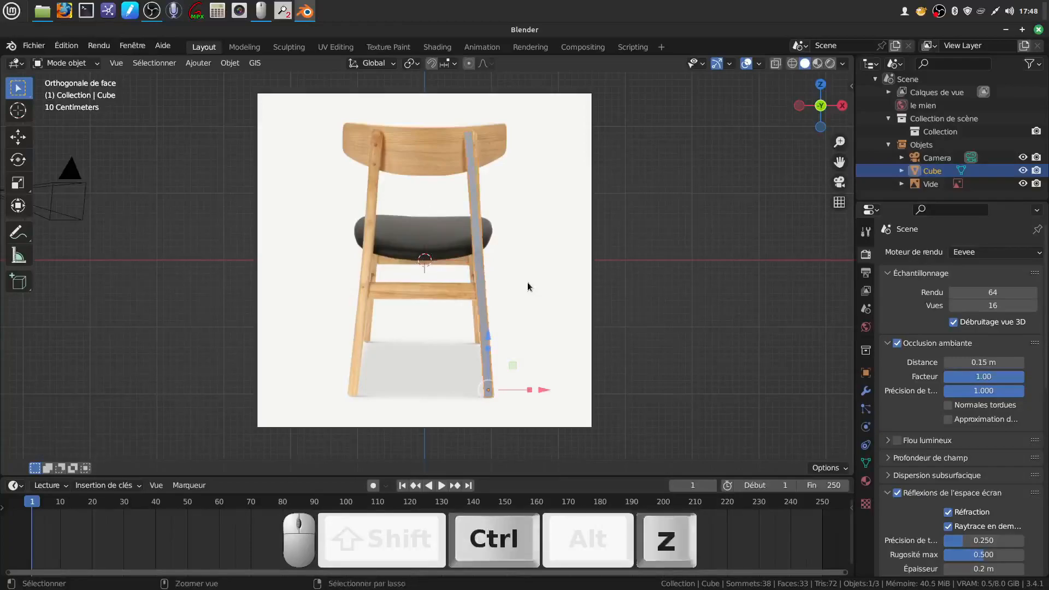
key("ctrl+z")
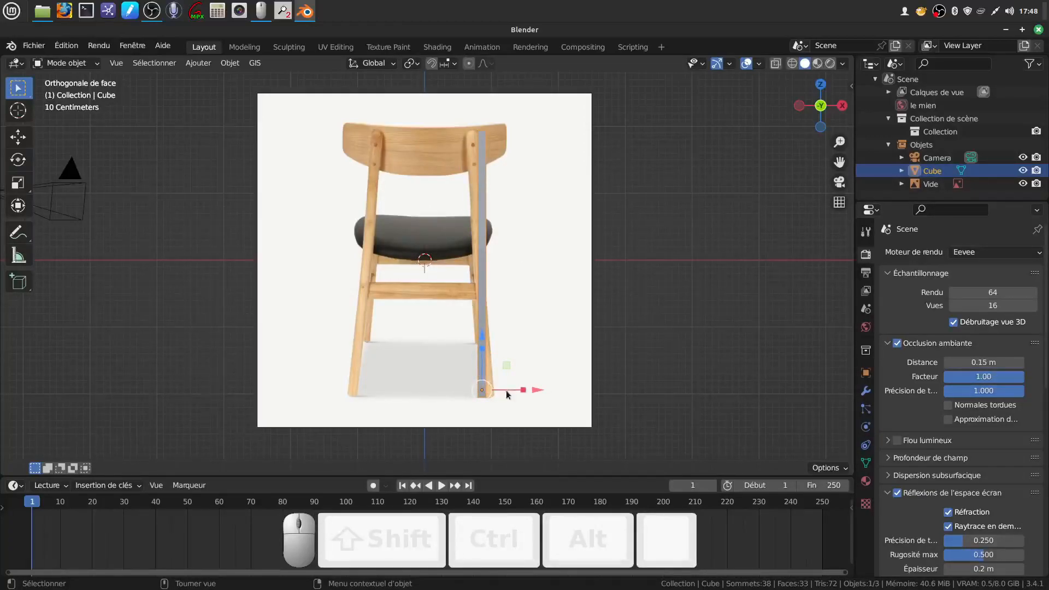
Step: Widen the upright chair frame by scaling it 1.314 along X
left_click_drag(520, 392, 538, 386)
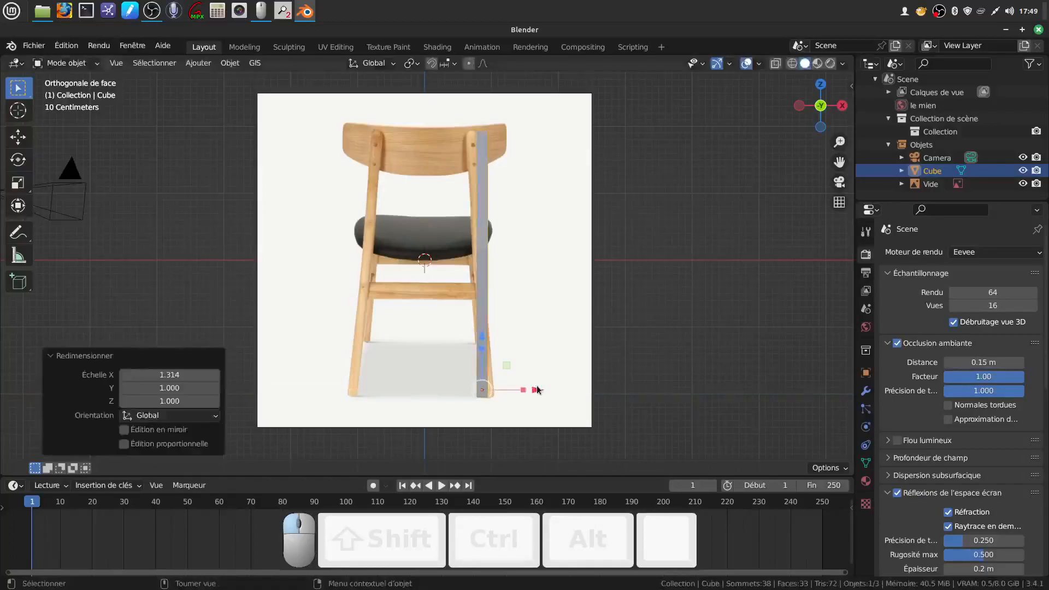
Step: Tilt the chair frame about 4.5° inward and shift it about 0.098 m along X onto the reference leg
key("r")
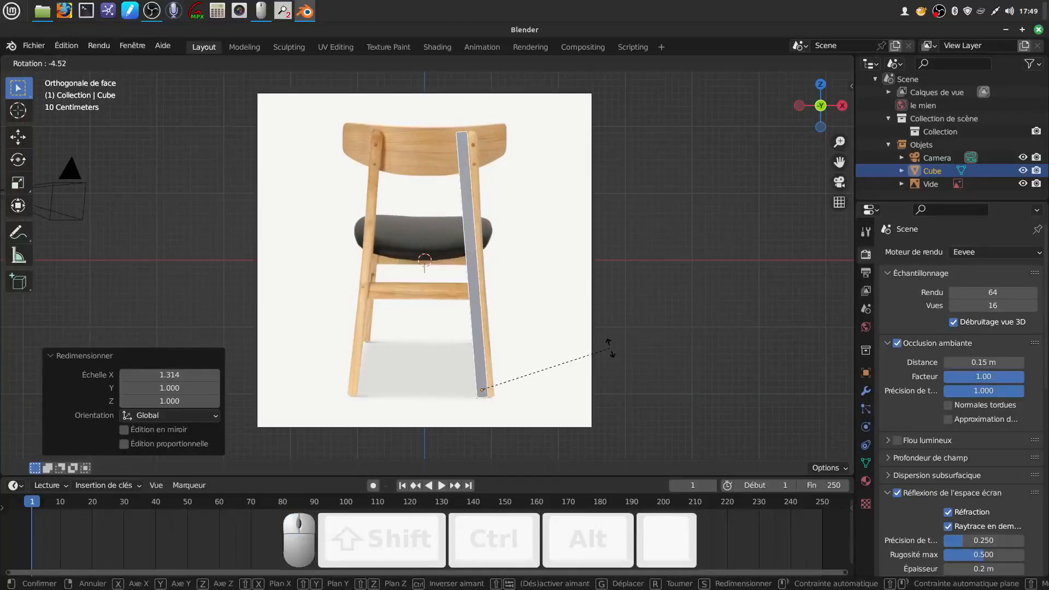
left_click(608, 350)
left_click_drag(535, 390, 545, 391)
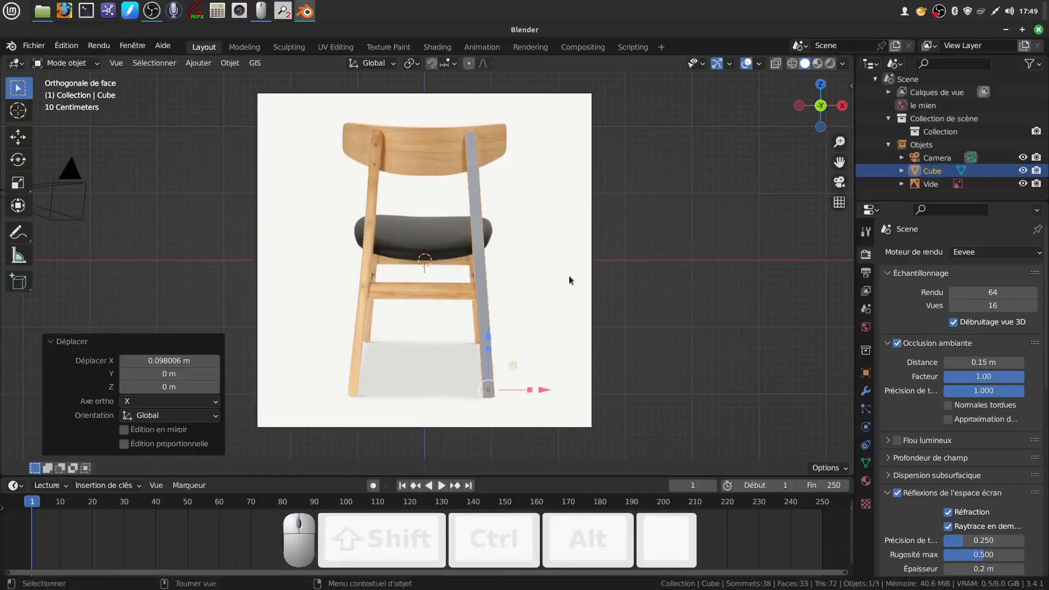
Step: Apply all transformations to the chair frame
key("ctrl+a")
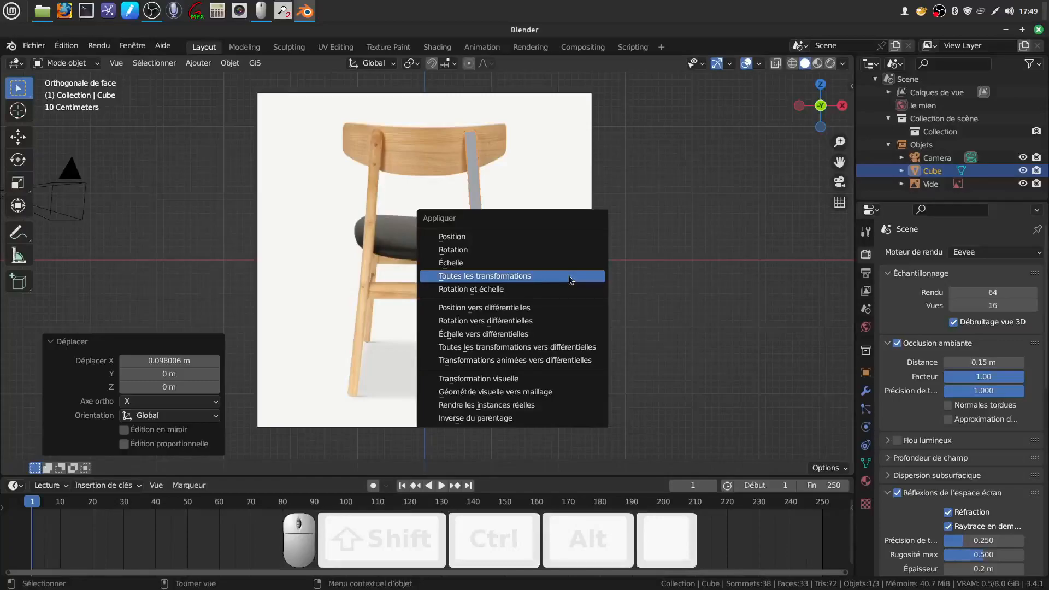
left_click(569, 276)
middle_click_drag(595, 271, 538, 258)
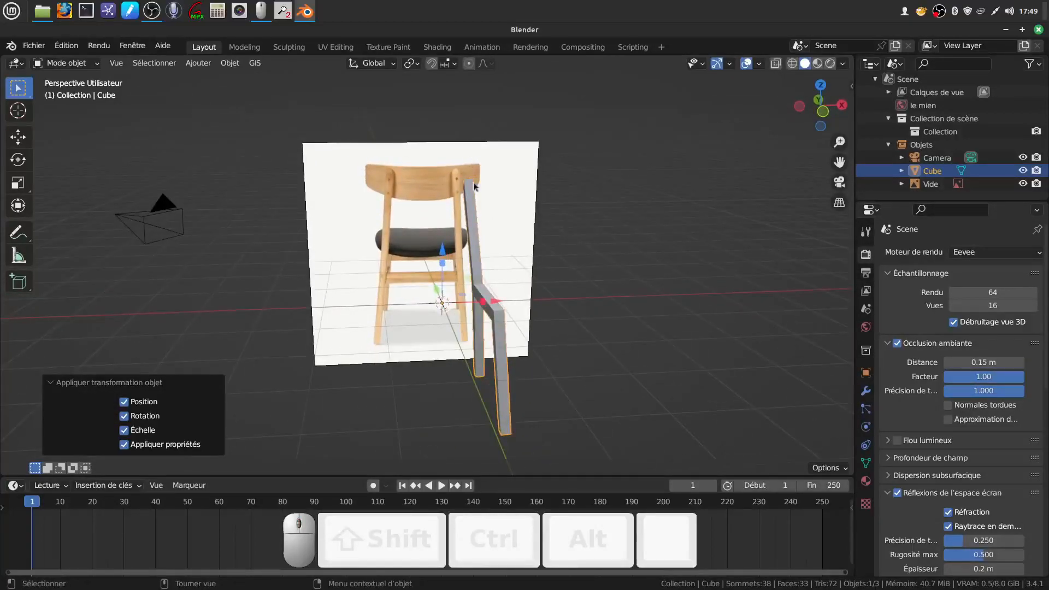
middle_click_drag(489, 232, 409, 97)
Step: Add a Mirror modifier across the X axis to the chair frame to create the opposite side
key("KP_1")
scroll(496, 207, "up", 3)
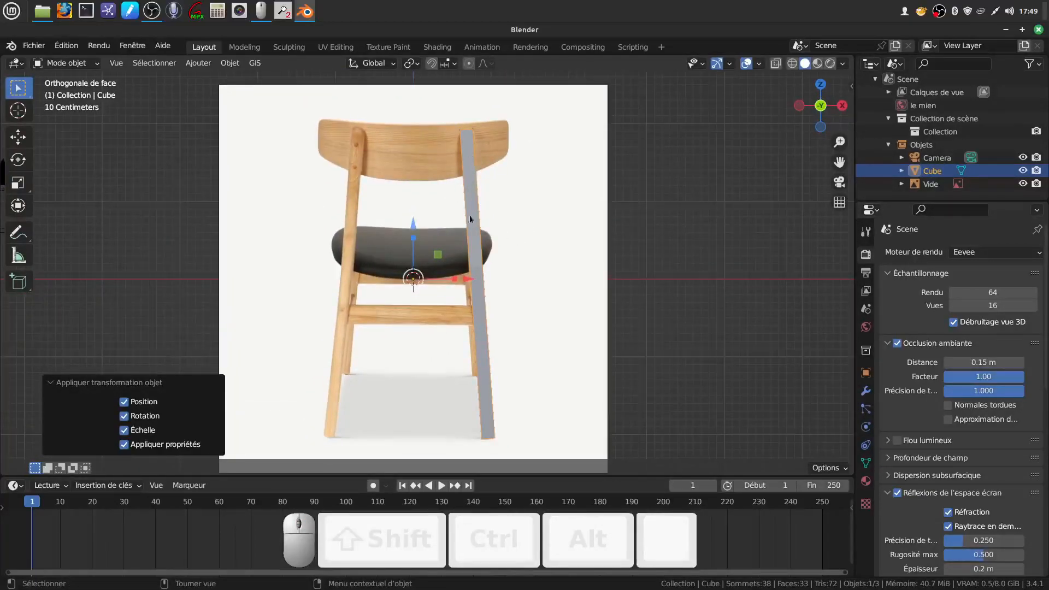
left_click(868, 393)
left_click(941, 252)
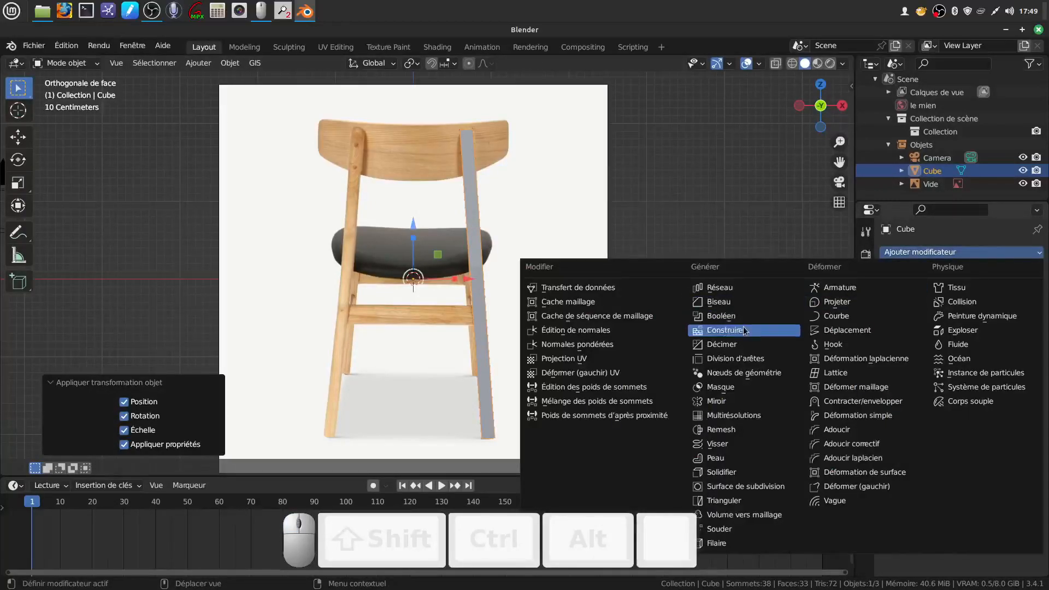
left_click(749, 402)
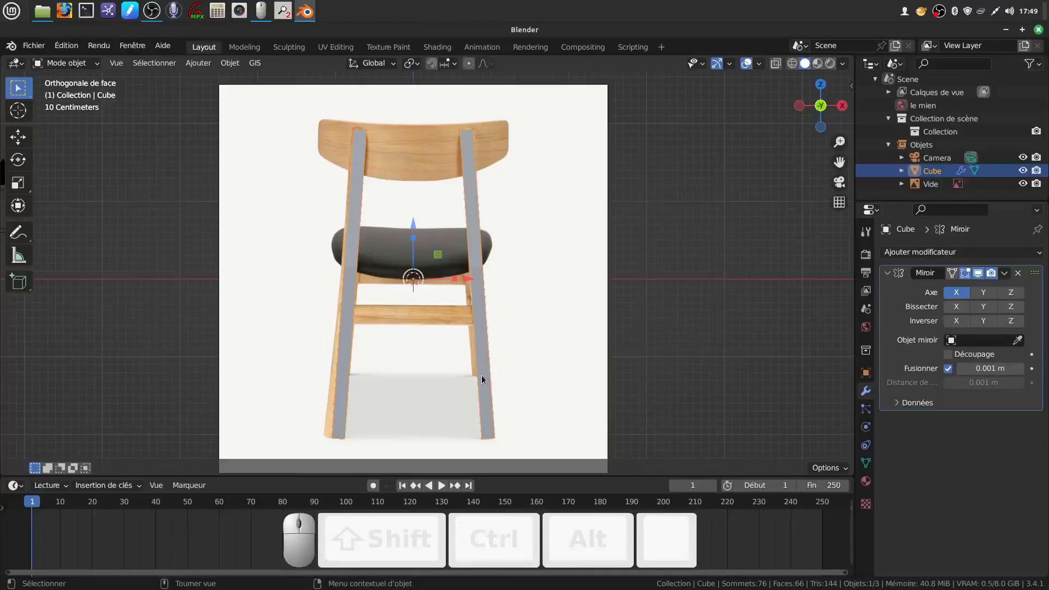
left_click(486, 408)
key("r")
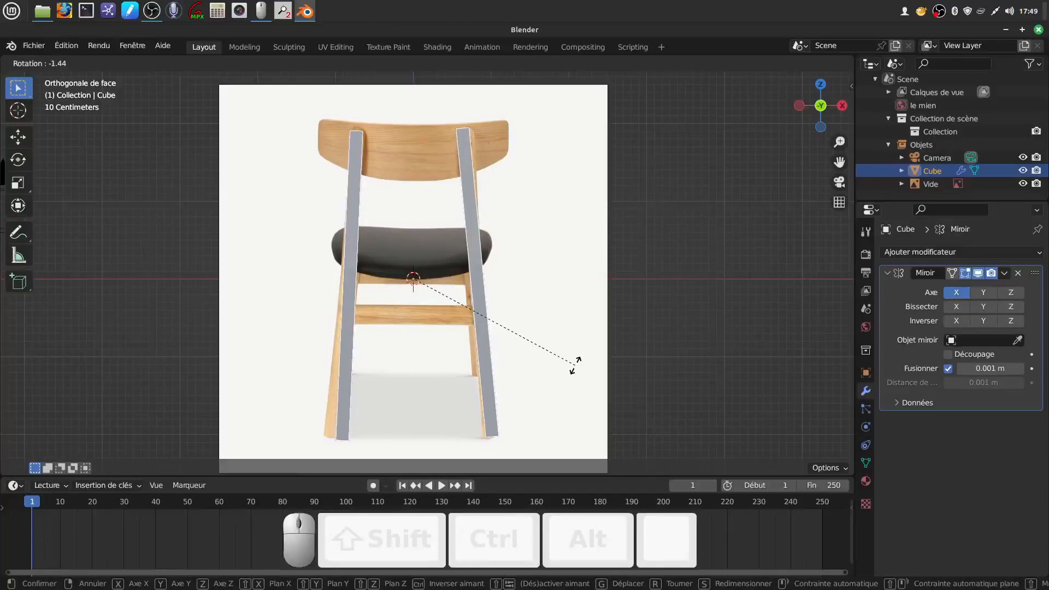
right_click(569, 362)
Step: In Edit Mode, rotate the whole frame mesh by -0.517° in the front view
key("Tab")
key("a")
key("r")
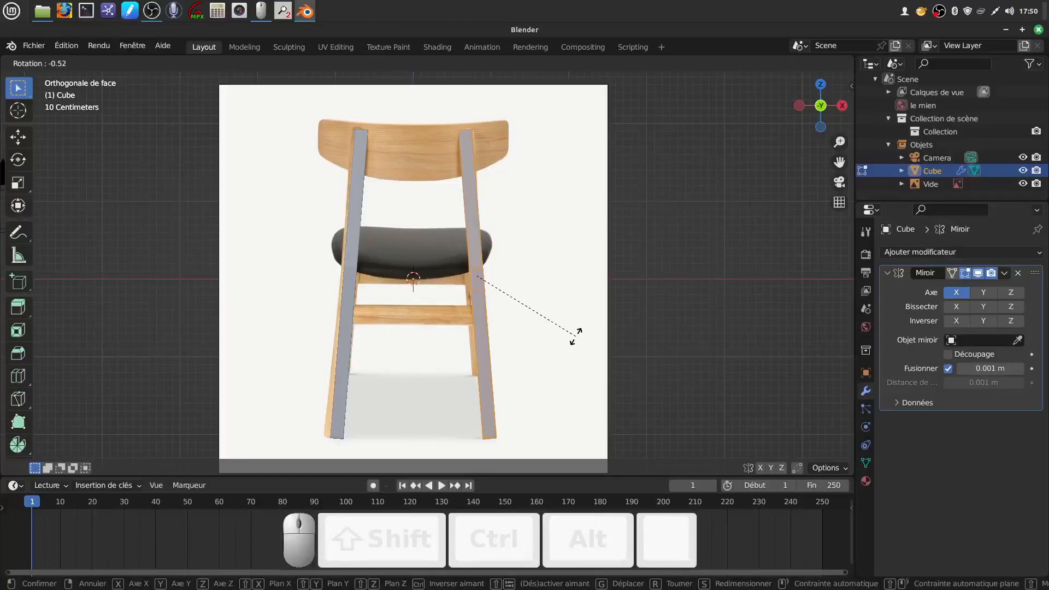
left_click(576, 336)
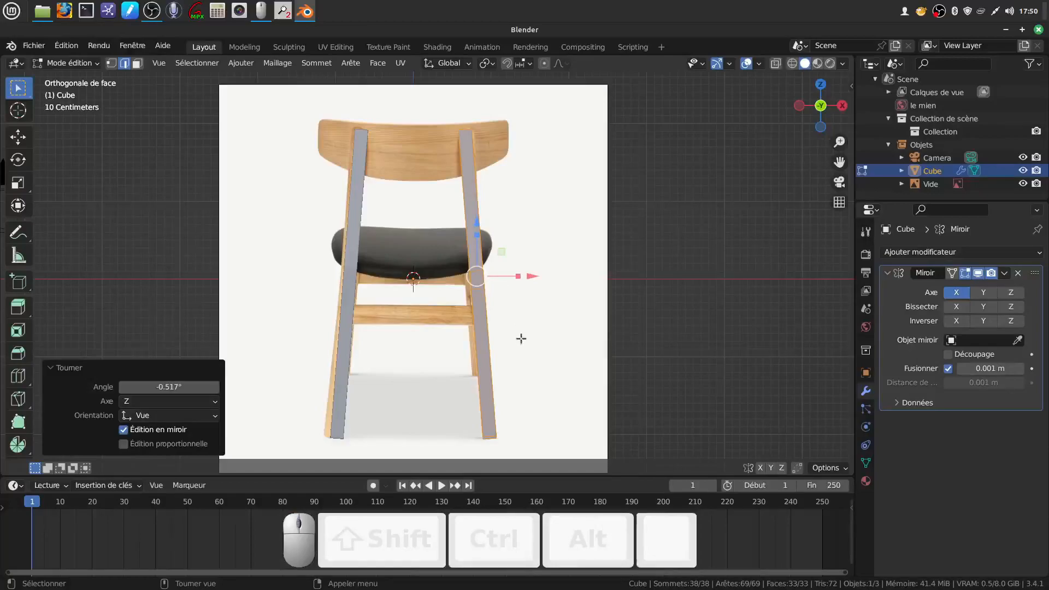
key("Tab")
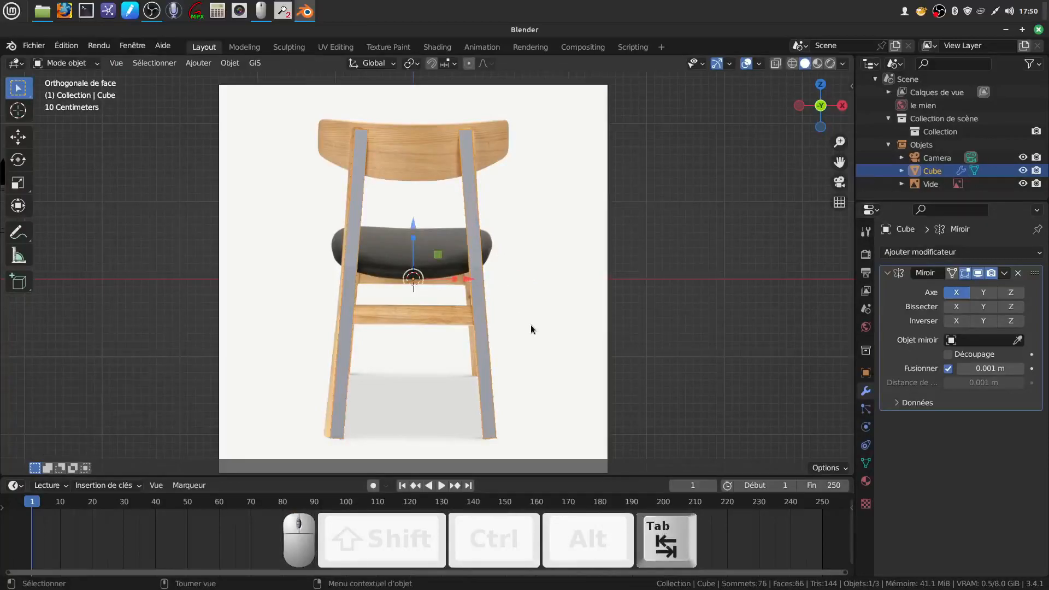
Step: Examine the mirrored chair frame in perspective from several angles
scroll(522, 251, "down", 3)
middle_click_drag(520, 252, 467, 355)
scroll(468, 355, "up", 1)
middle_click_drag(490, 317, 467, 315, "shift")
scroll(491, 314, "down", 3)
left_click(584, 353)
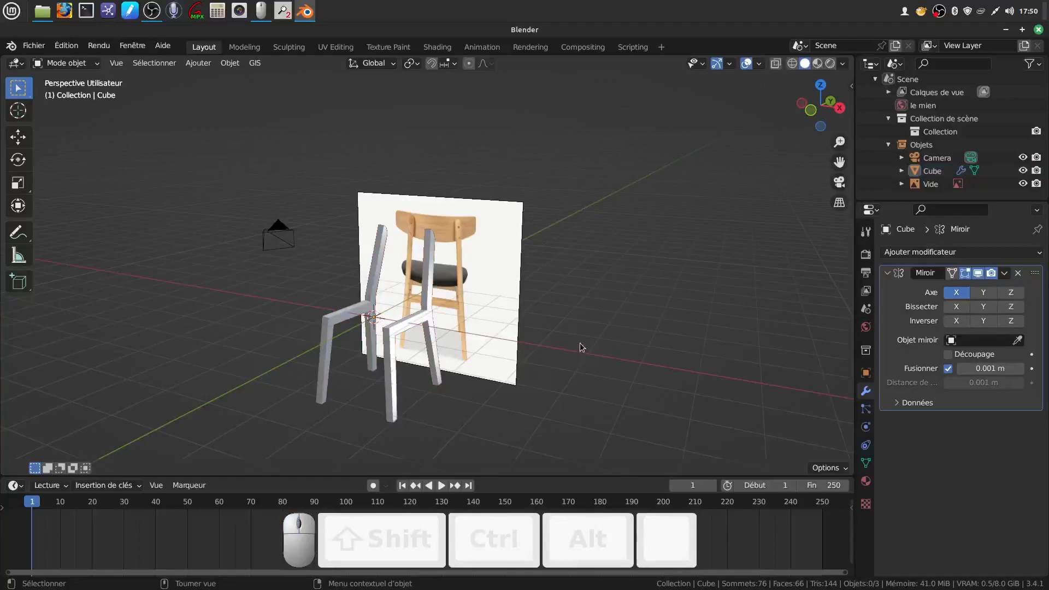
scroll(577, 344, "down", 1)
right_click(579, 342)
middle_click_drag(543, 234, 577, 222)
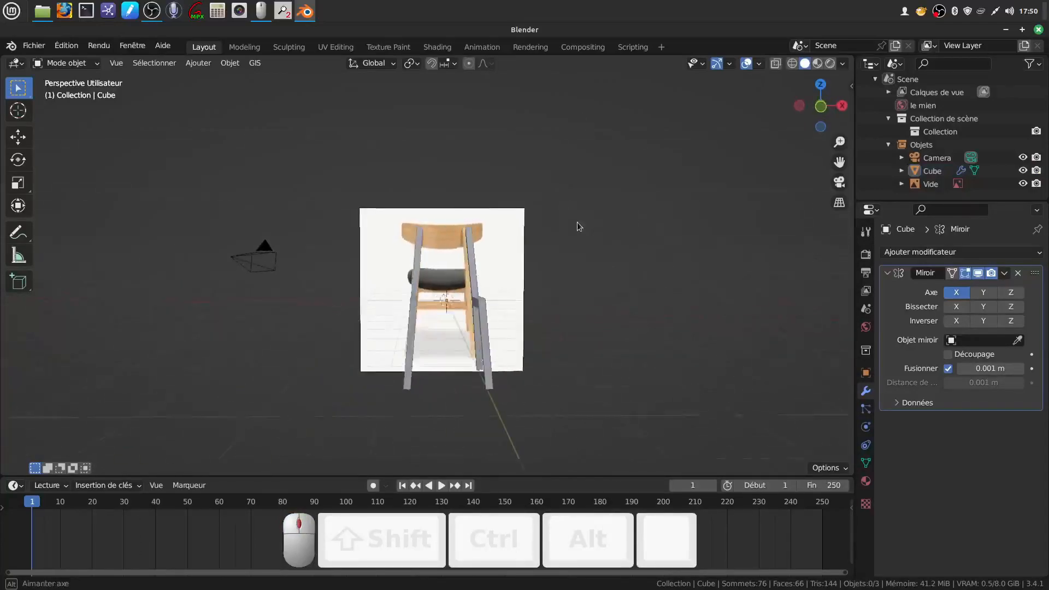
Step: In the front view, add a 2 m mesh plane at the origin for the backrest
key("KP_1")
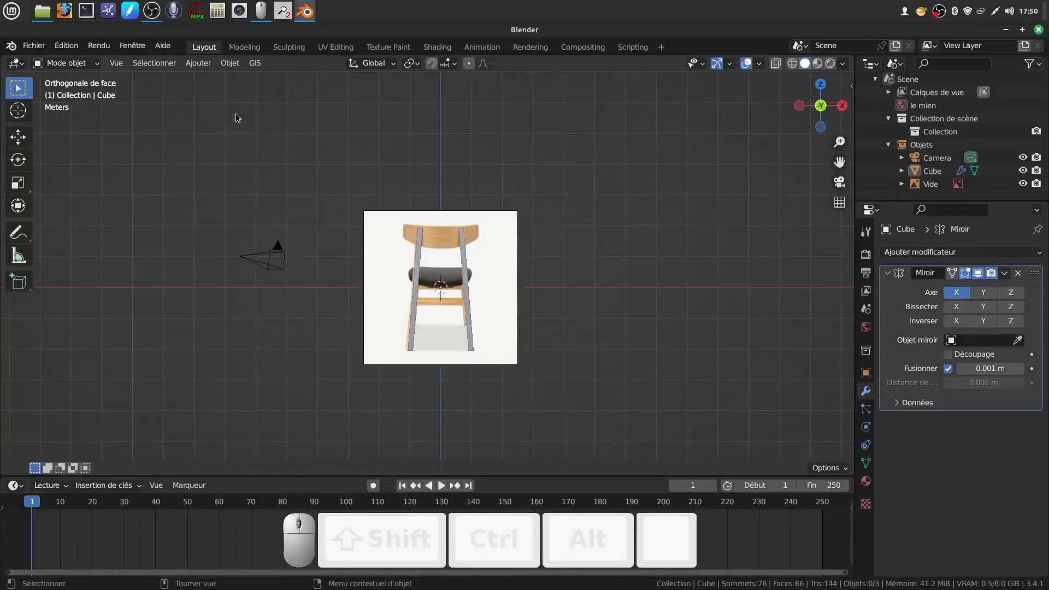
left_click(198, 63)
mouse_move(222, 79)
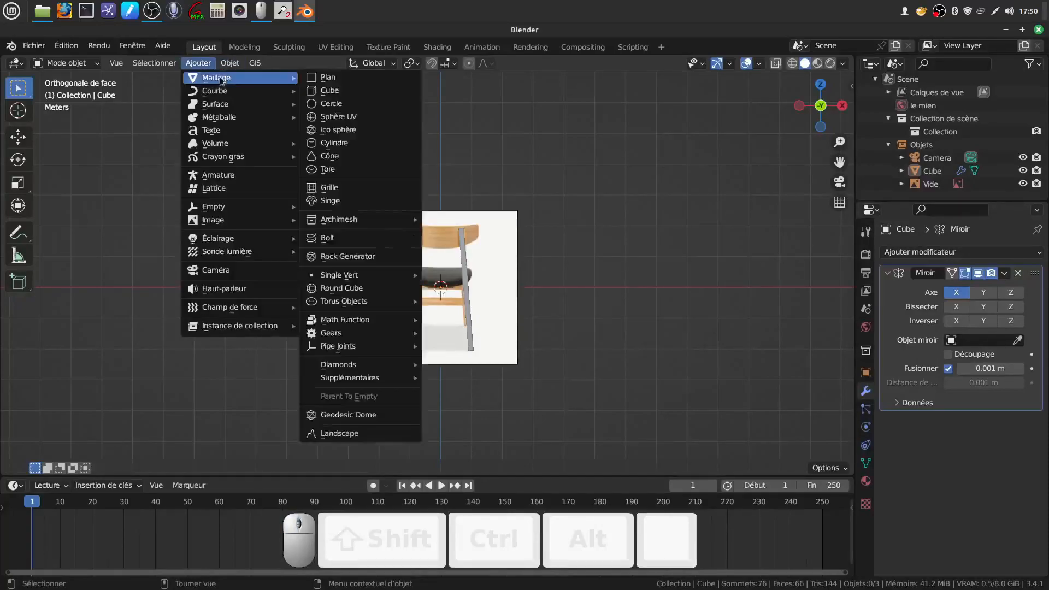
left_click(333, 77)
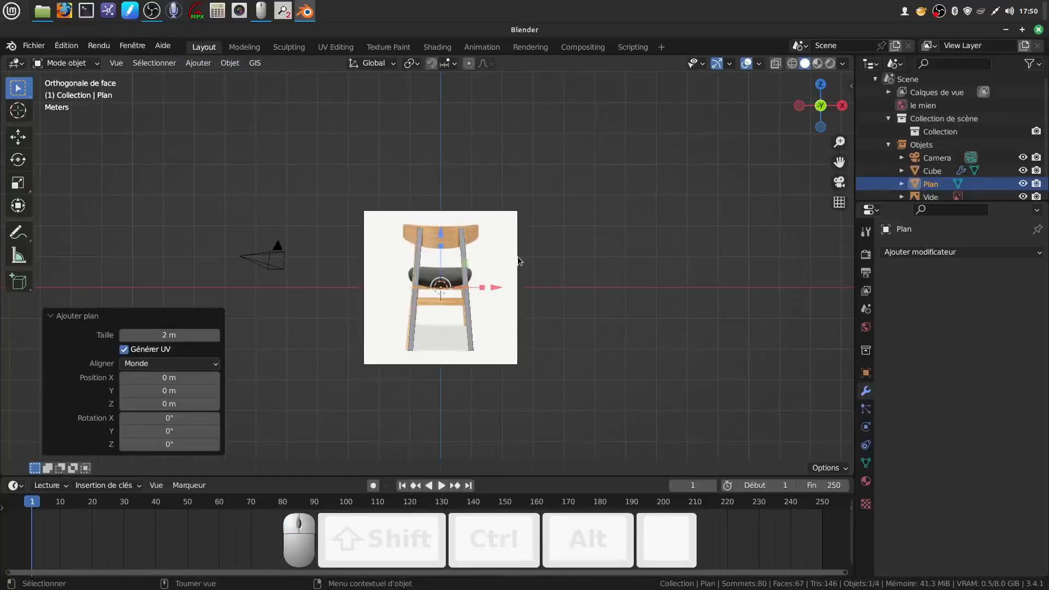
Step: In Edit Mode, rotate the plane's mesh 90° about X so it stands upright, and return to Object Mode
key("Tab")
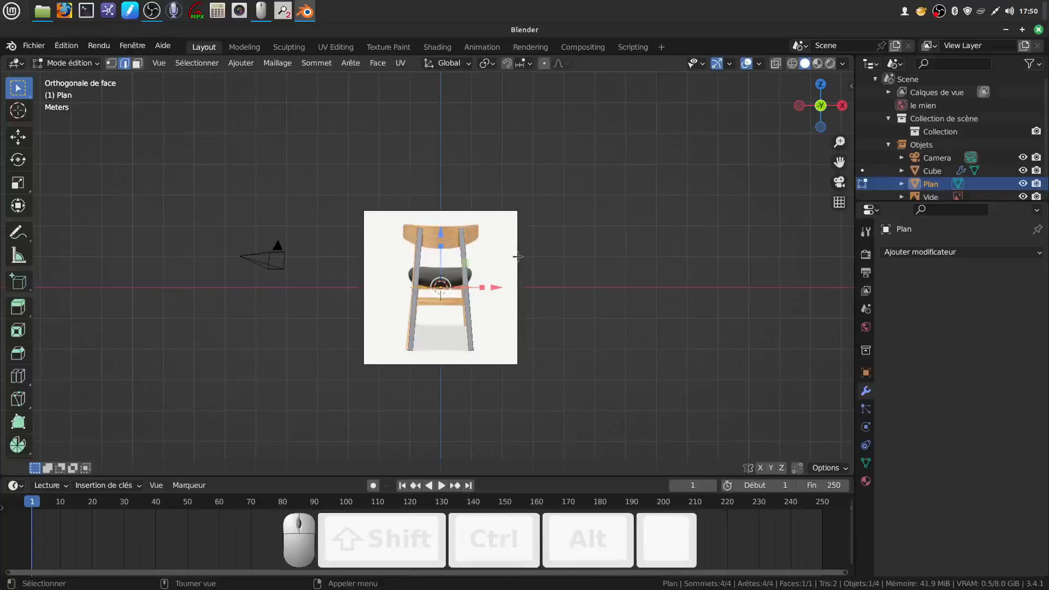
key("r")
key("x")
key("KP_9")
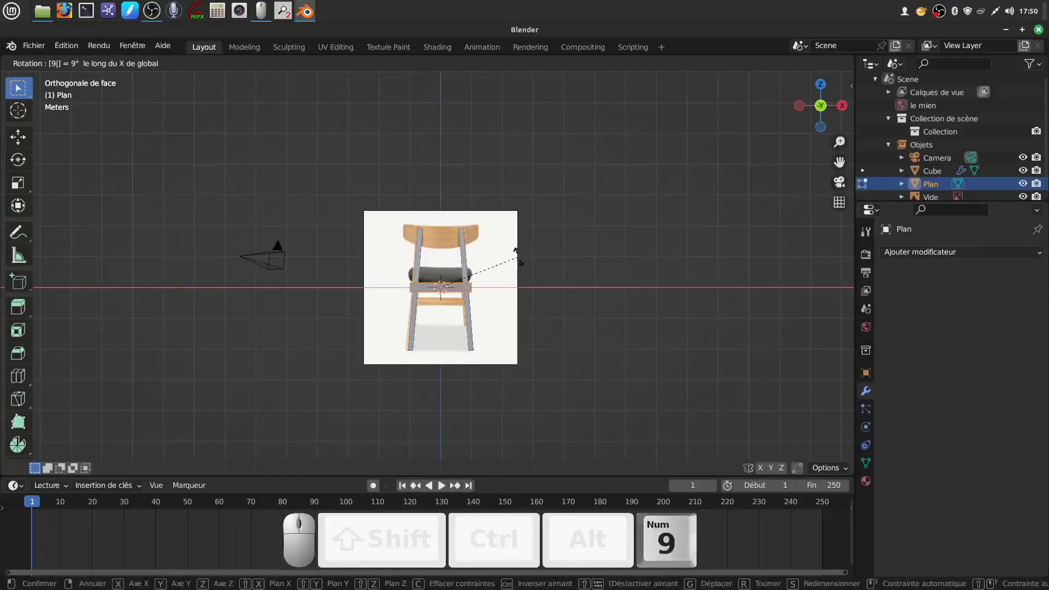
key("KP_0")
left_click(516, 256)
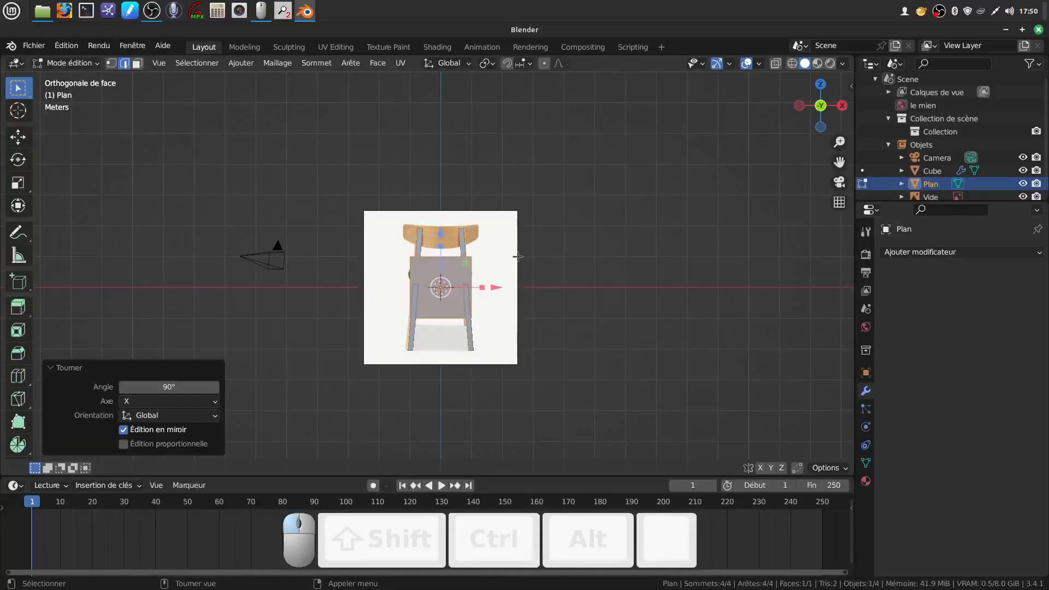
scroll(517, 254, "up", 2)
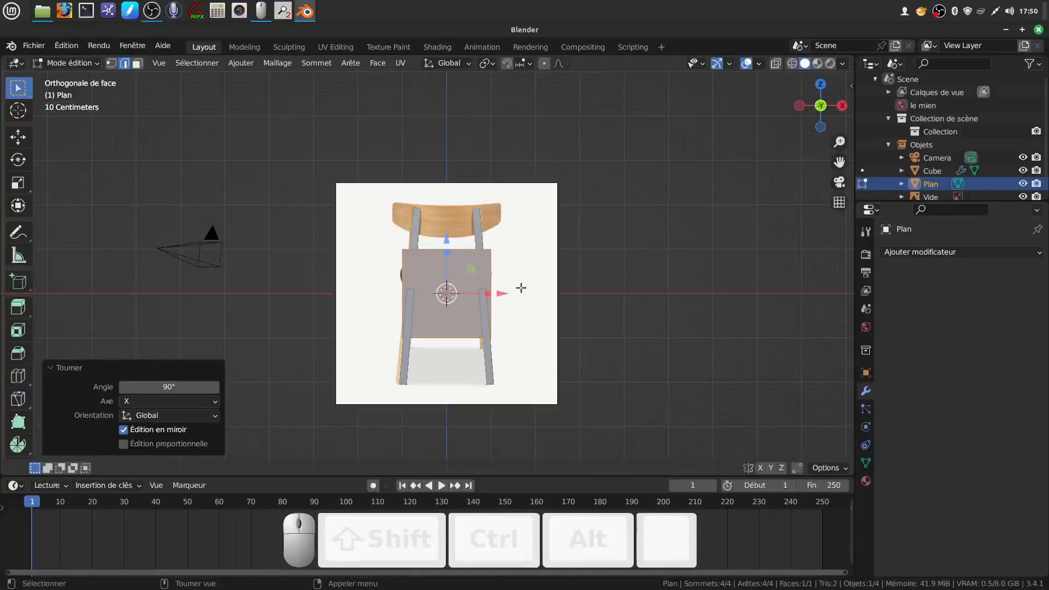
key("Tab")
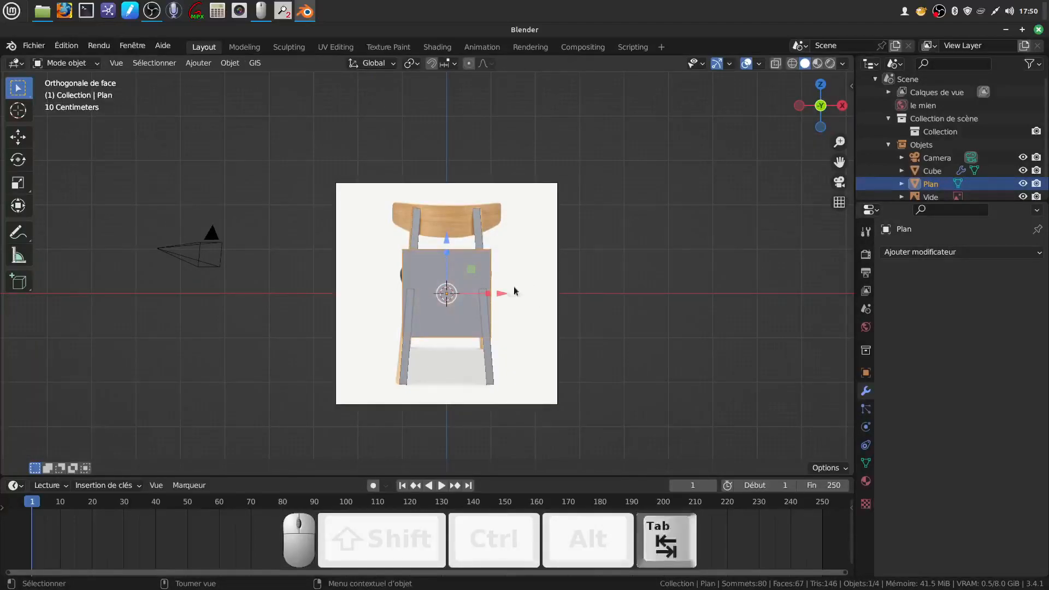
Step: Raise the upright plane onto the reference backrest and reduce its height to match the backrest
left_click_drag(450, 239, 446, 207)
scroll(576, 246, "up", 2)
mouse_move(458, 145)
left_mouse_down()
mouse_move(463, 154)
mouse_move(469, 134)
mouse_move(473, 152)
left_mouse_up()
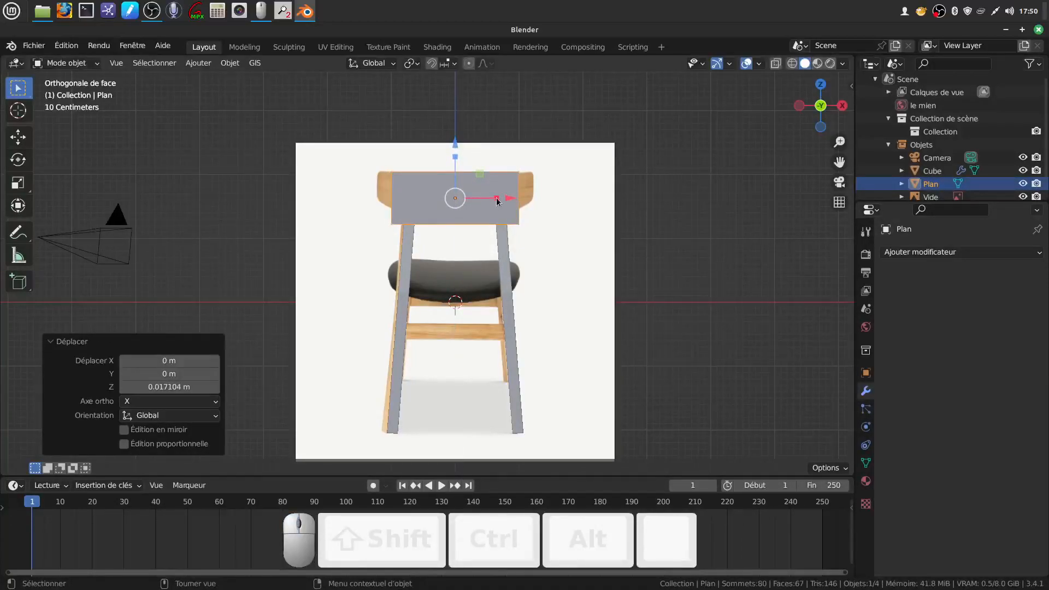
Step: Scale the plane by 1.228 along X to span the reference backrest's full width
key("s")
key("x")
left_click(507, 194)
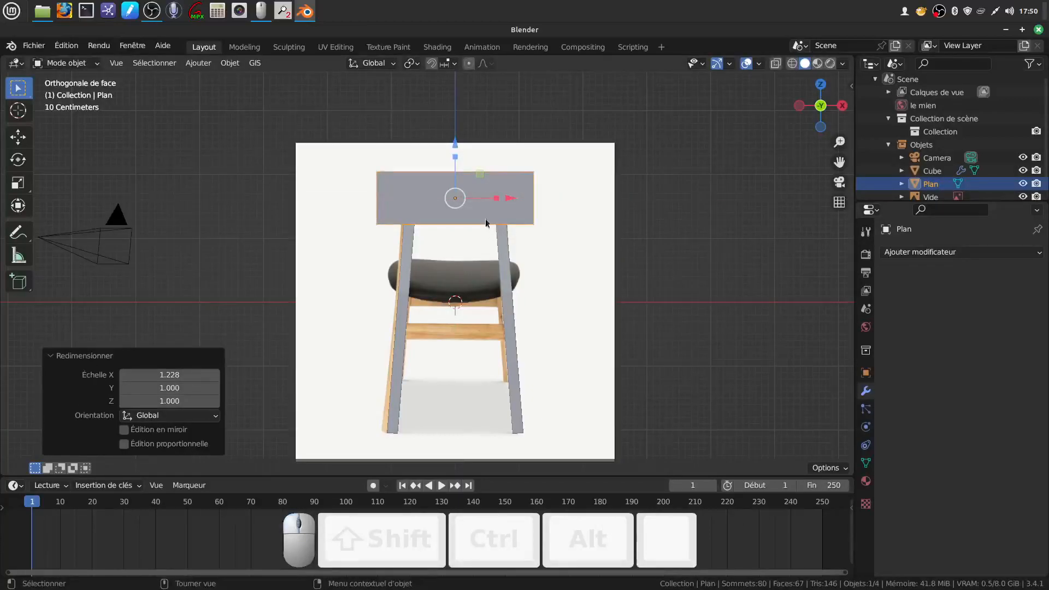
Step: Divide the backrest plane with three evenly spaced vertical loop cuts and deselect everything
key("Tab")
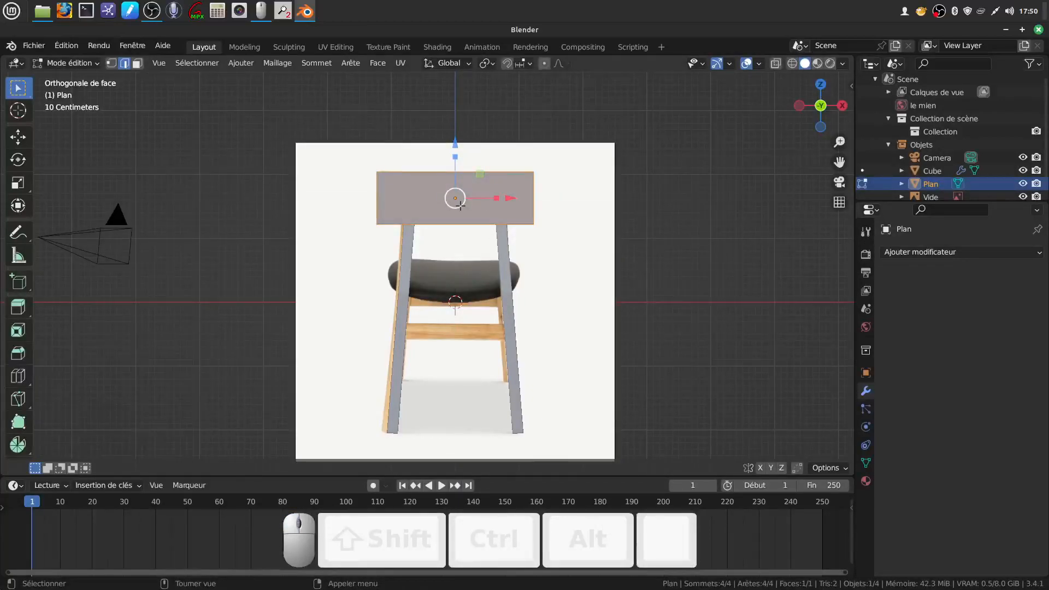
key("ctrl+r")
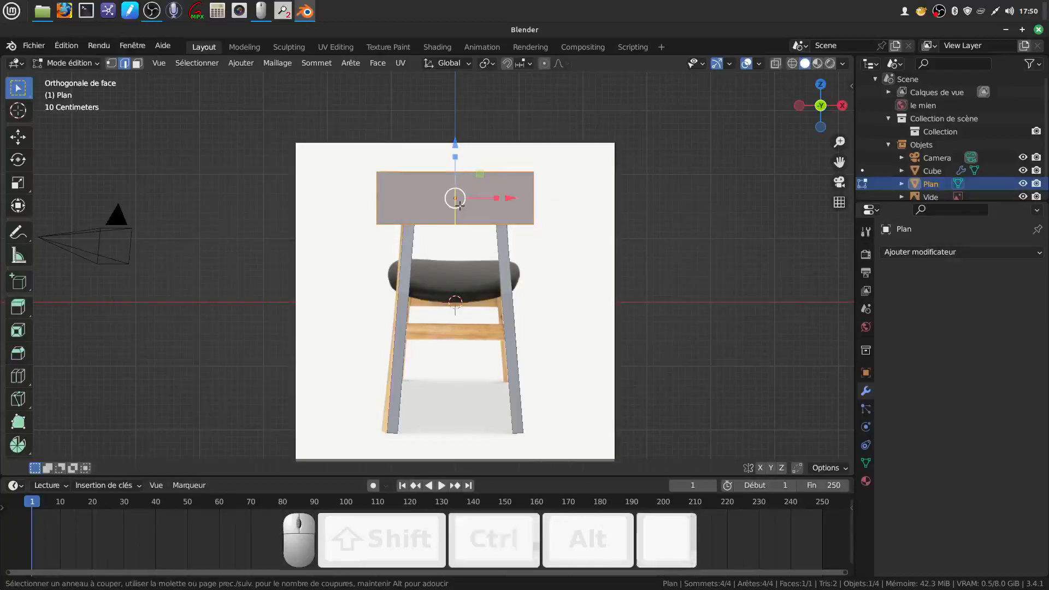
scroll(460, 205, "up", 1)
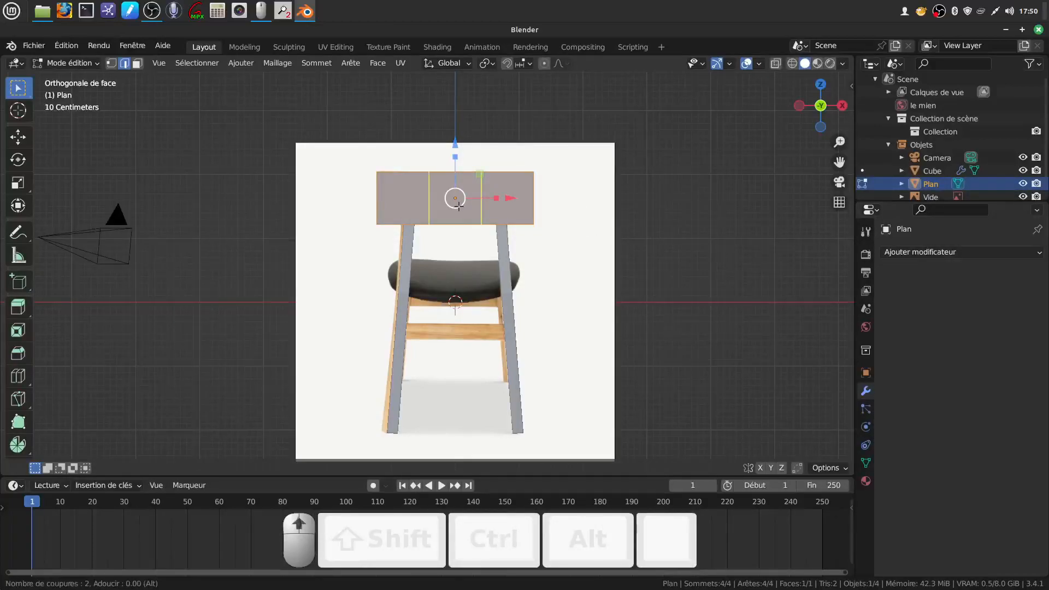
scroll(458, 206, "up", 1)
left_click(458, 205)
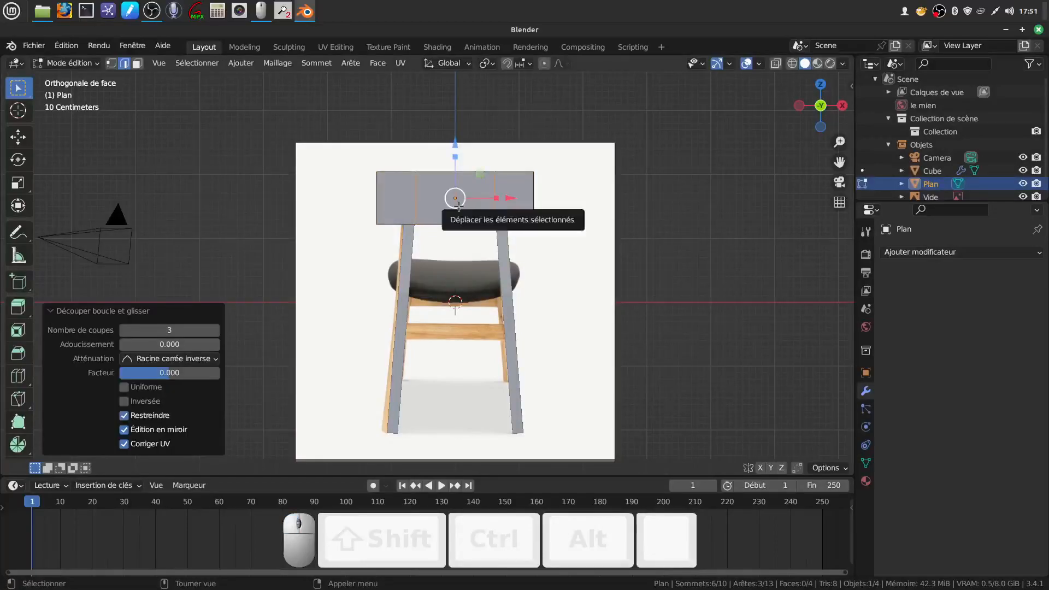
key("a")
key("a")
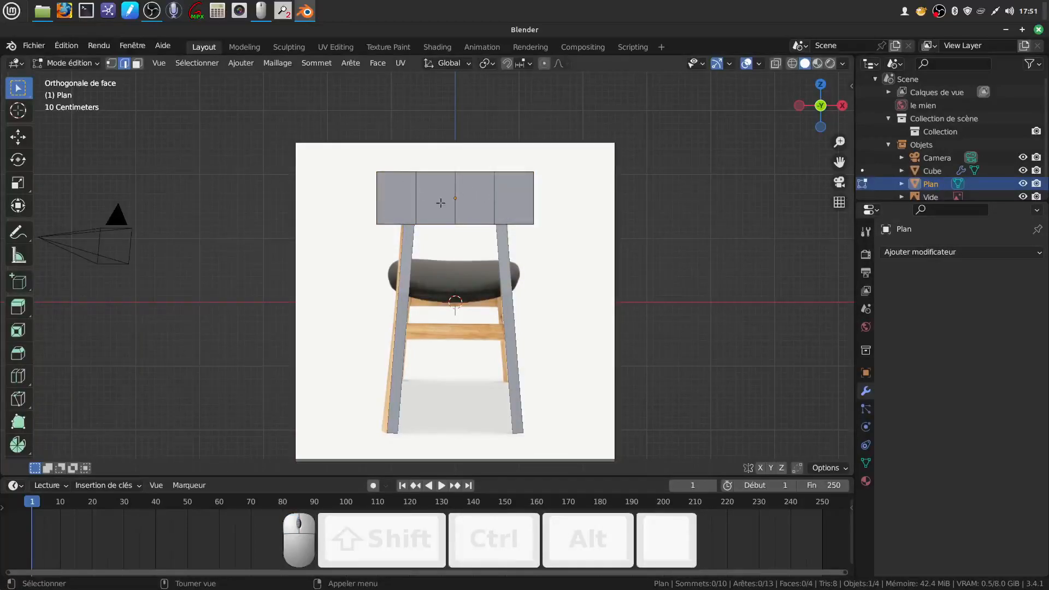
Step: In vertex selection with wireframe display, raise the backrest's bottom middle vertex about 0.026 m along Z
left_click(116, 64)
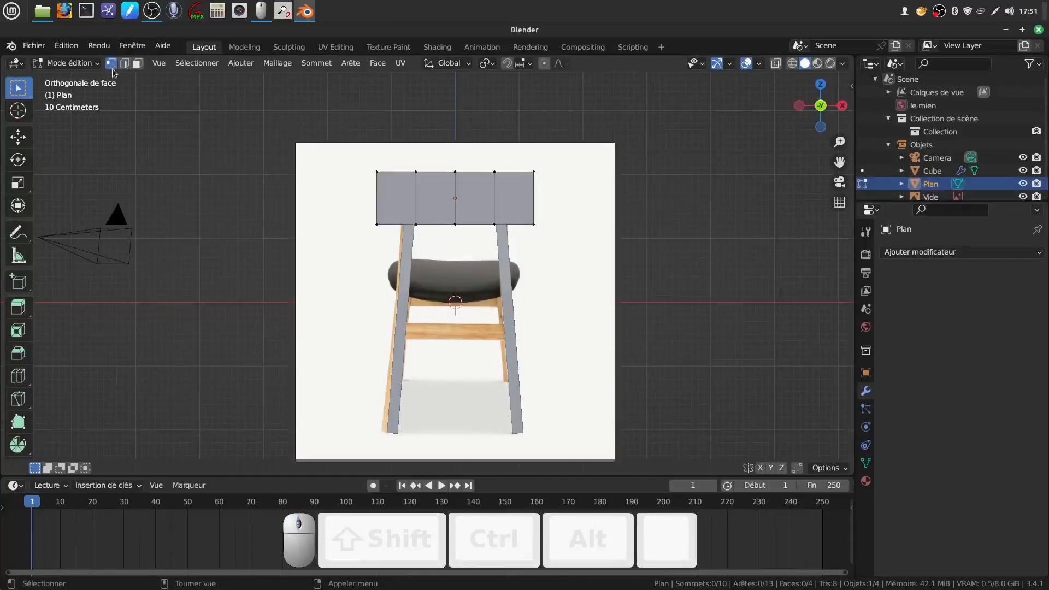
key("shift+z")
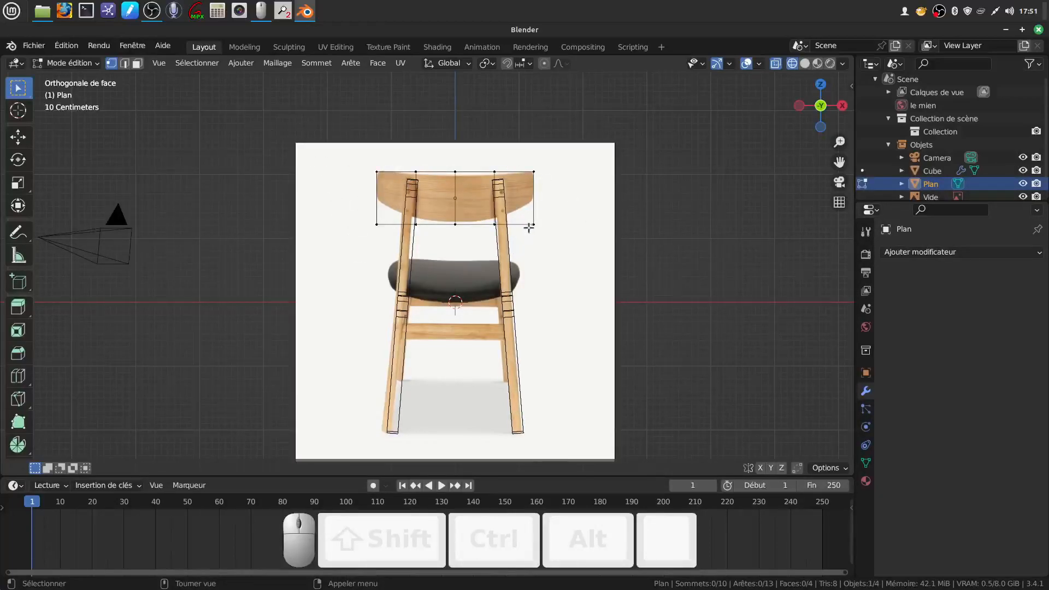
left_click(454, 224)
left_click_drag(457, 173, 457, 173)
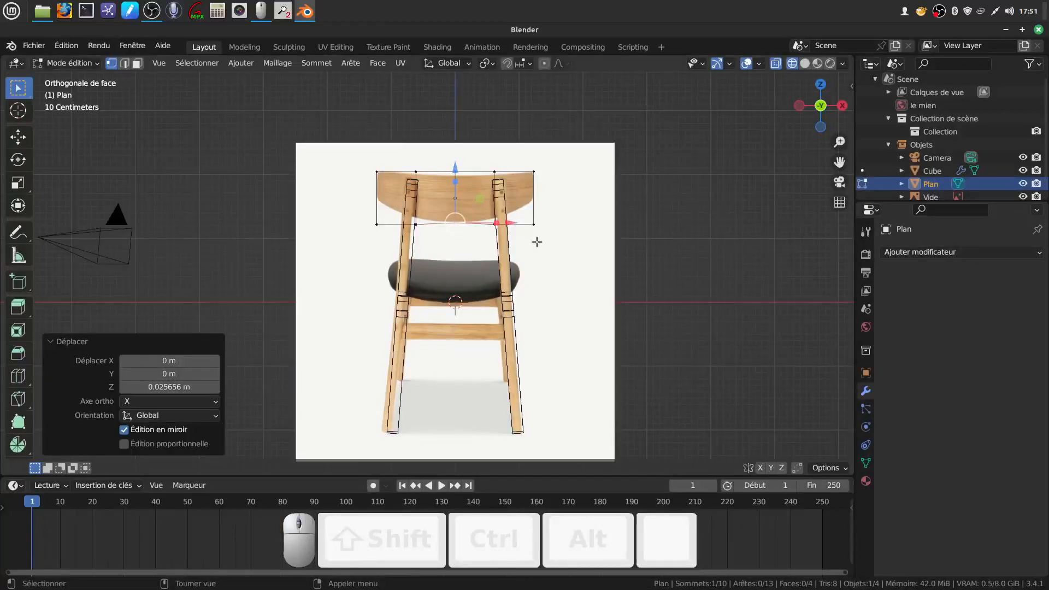
key("a")
Step: Raise the backrest's two bottom corners and move the two inner bottom vertices up about 0.094 m along its curved lower edge
left_click(534, 224)
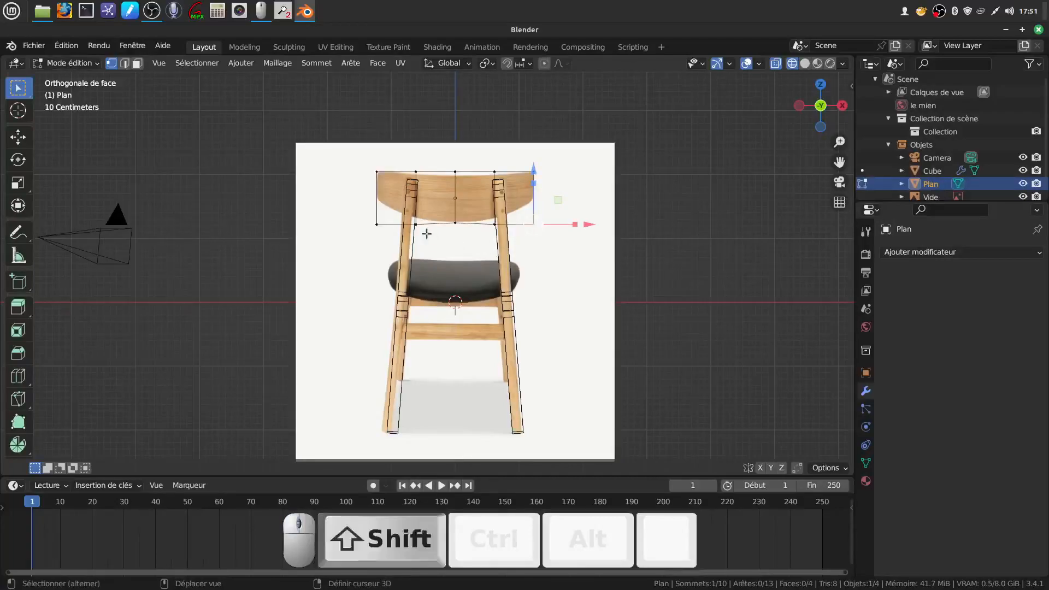
left_click(378, 225, "shift")
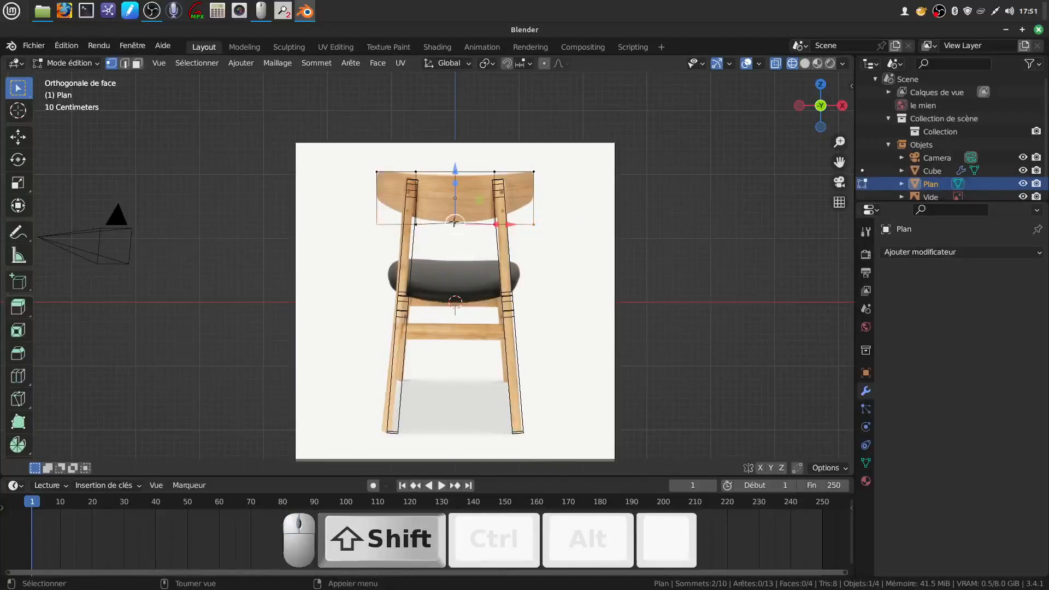
mouse_move(465, 171)
left_mouse_down()
mouse_move(471, 146)
mouse_move(457, 170)
mouse_move(475, 165)
left_mouse_up()
left_click(420, 233)
left_click(495, 225, "shift")
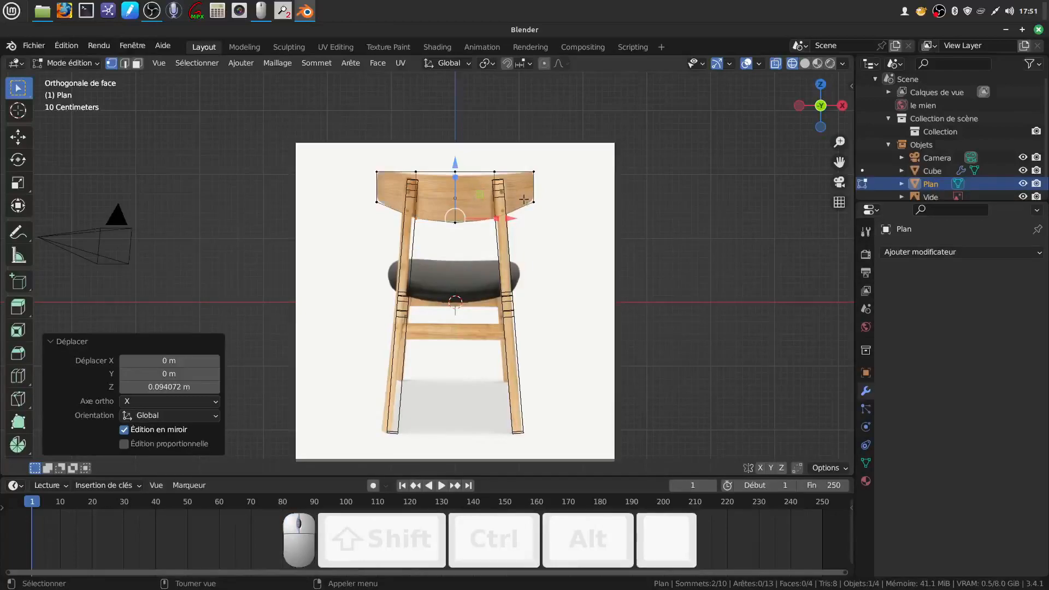
Step: Select the whole backrest mesh, switch to solid display and subdivide it with one cut
key("a")
key("a")
middle_click_drag(525, 200, 472, 238)
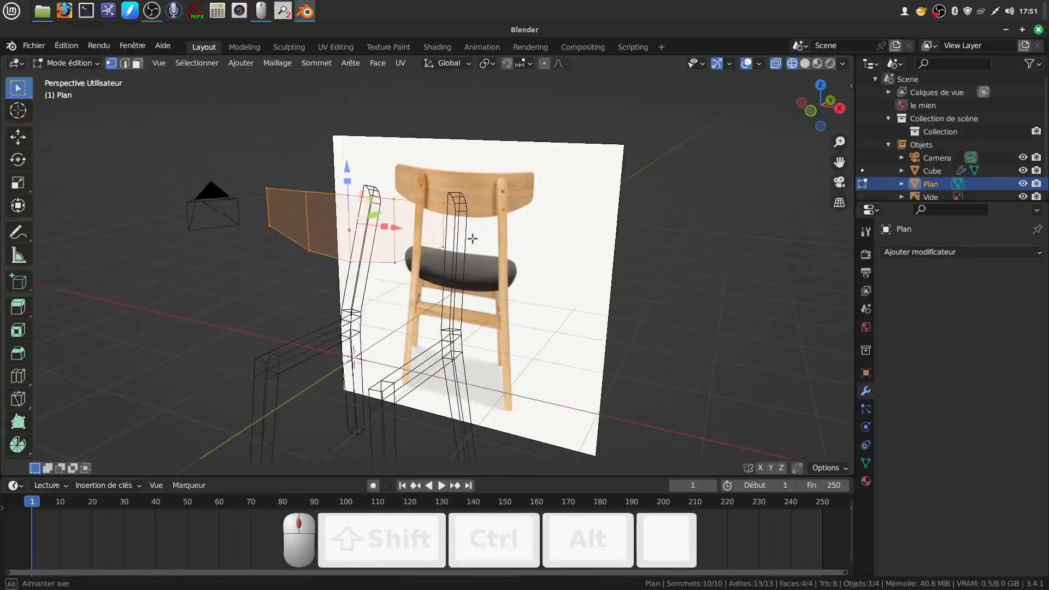
key("z")
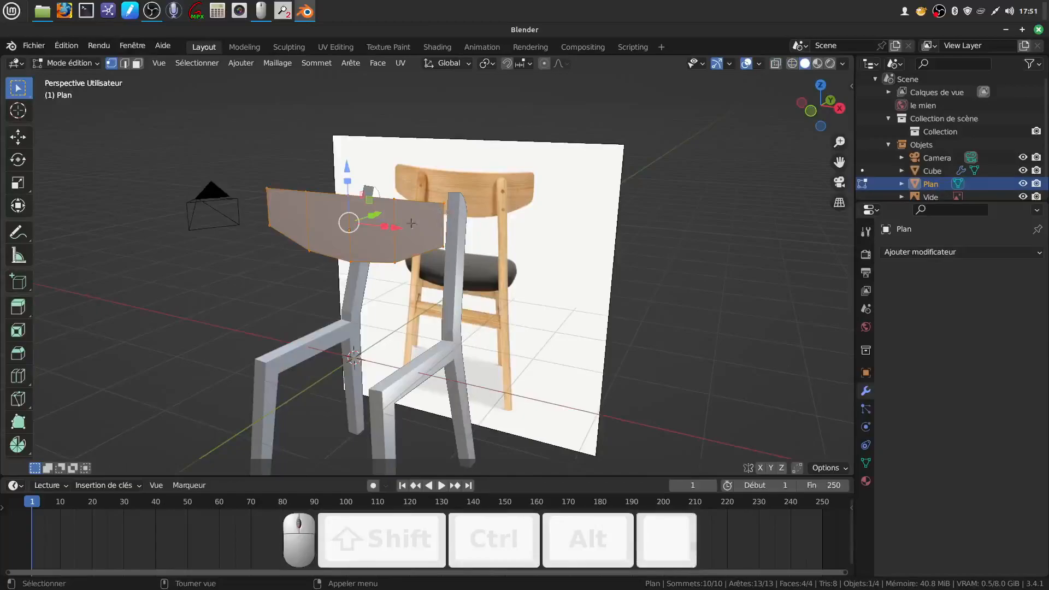
middle_click_drag(368, 234, 374, 256)
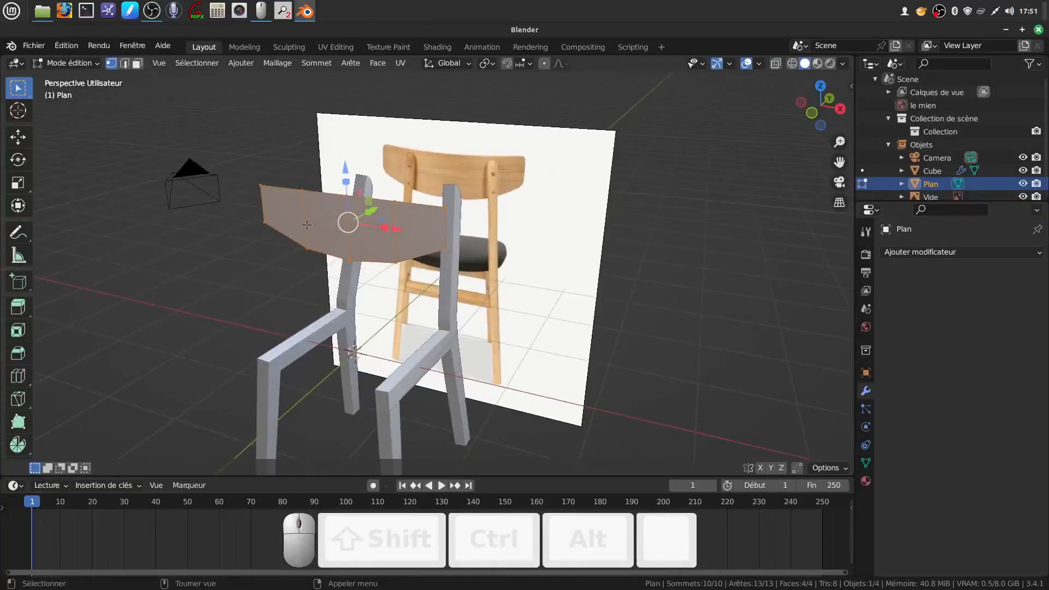
right_click(189, 287)
left_click(149, 286)
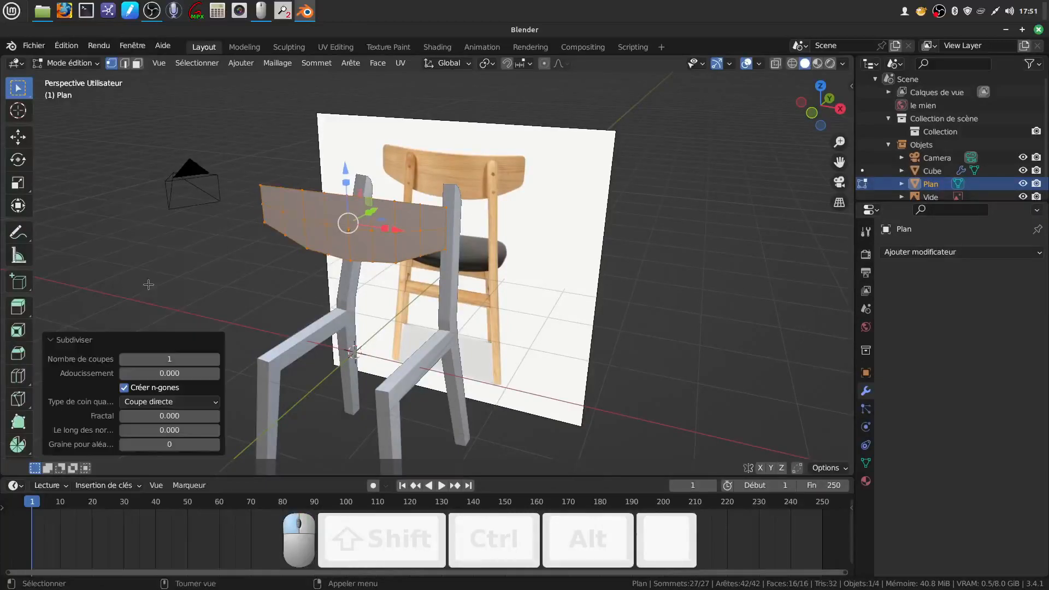
Step: Extrude the whole backrest mesh about 0.088 m in the negative Y direction to give it thickness
middle_click_drag(284, 250, 470, 239)
key("Tab")
key("Tab")
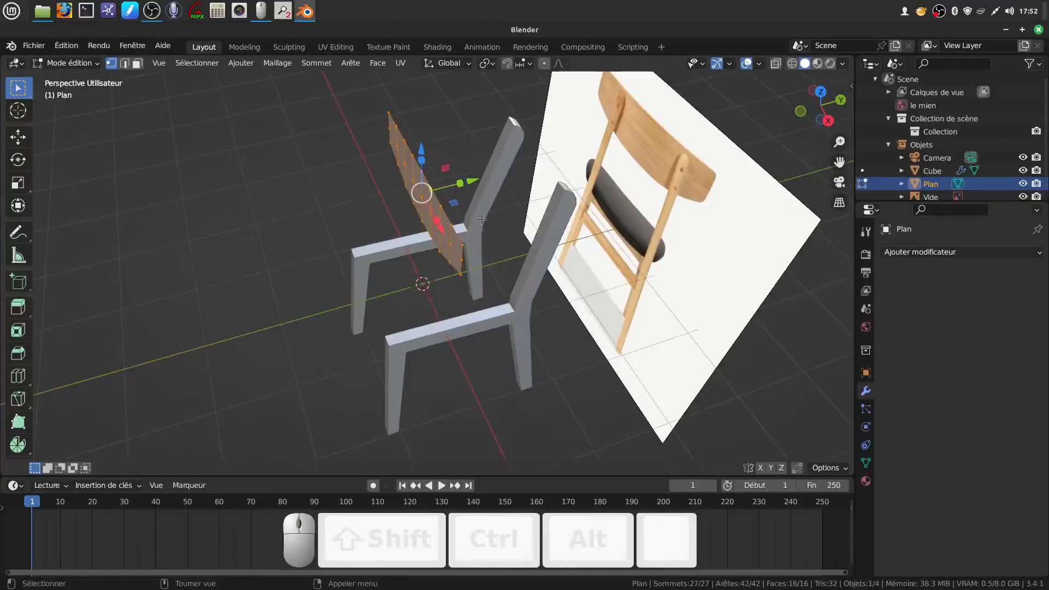
key("e")
right_click(484, 219)
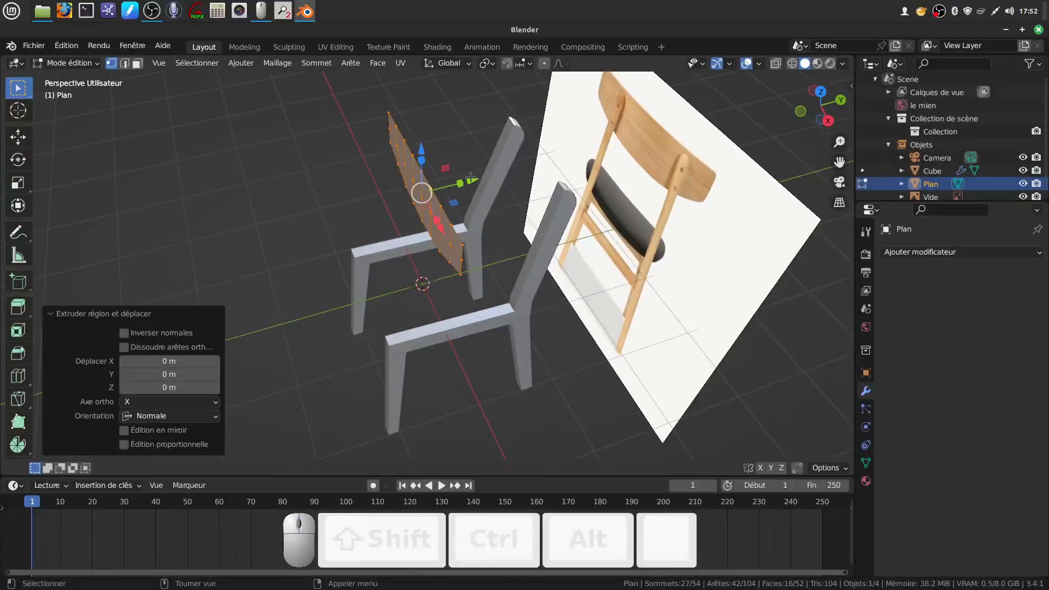
left_click_drag(471, 178, 464, 182)
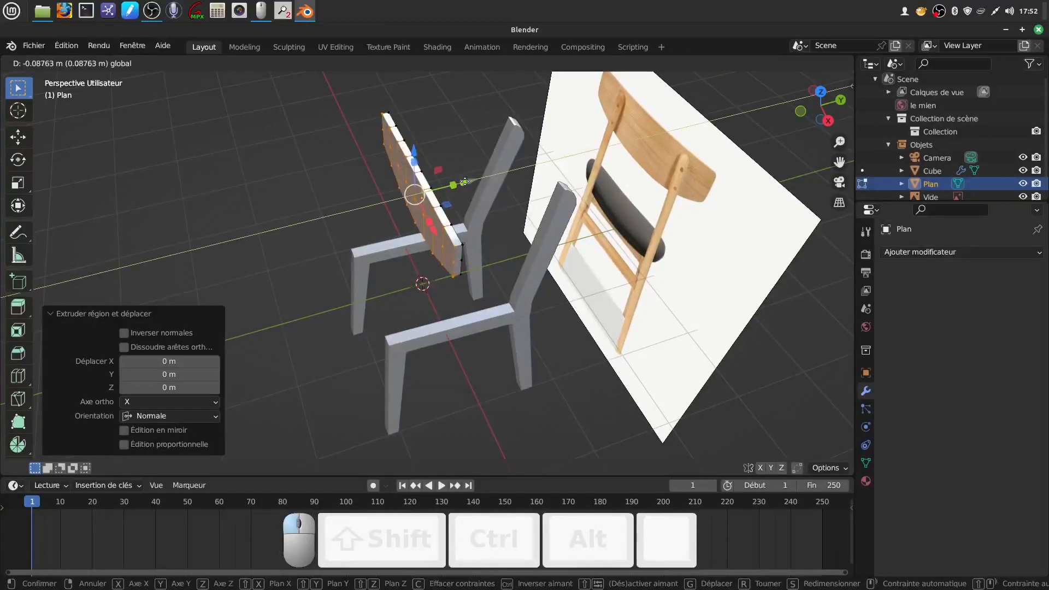
left_click_drag(464, 181, 464, 182)
Step: Check the chair's face orientation in Object Mode with the overlay turned on, and turn the overlay off again
middle_click_drag(455, 239, 434, 203)
key("Tab")
middle_click_drag(519, 215, 495, 241)
scroll(498, 245, "down", 1)
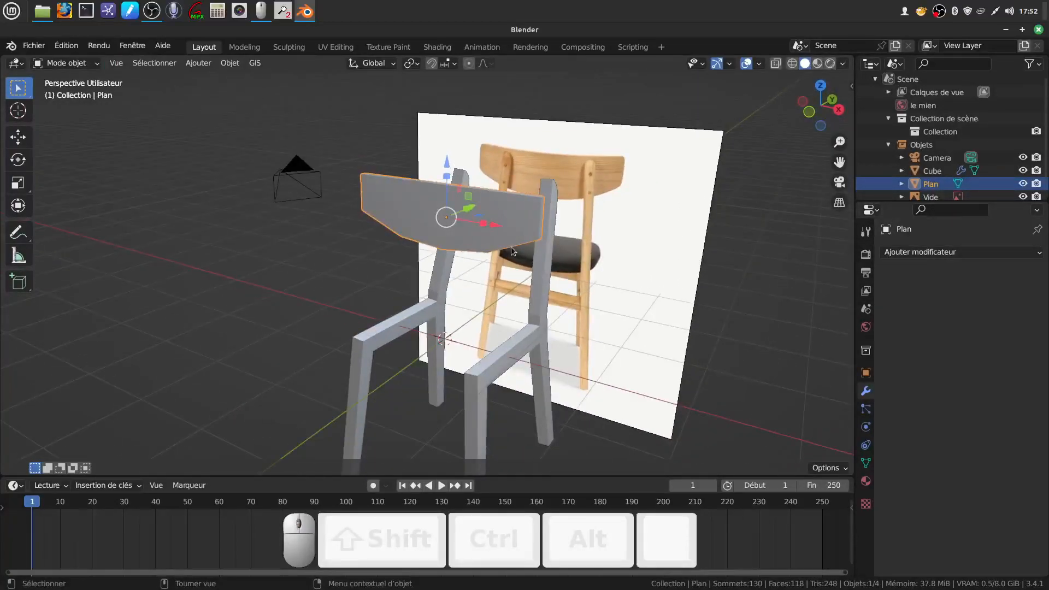
key("q")
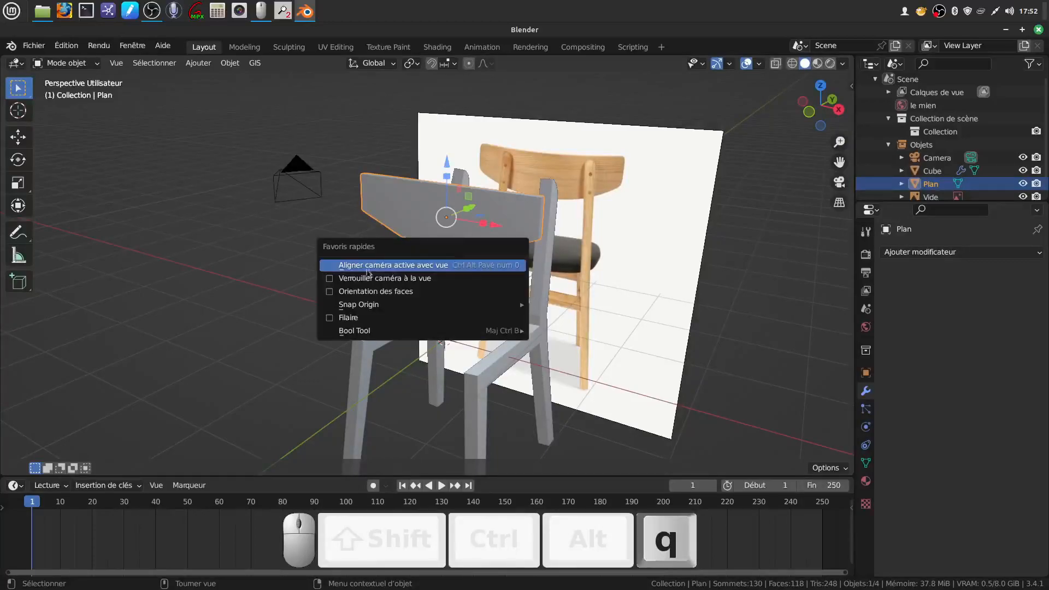
left_click(328, 292)
middle_click_drag(473, 262, 403, 243)
key("q")
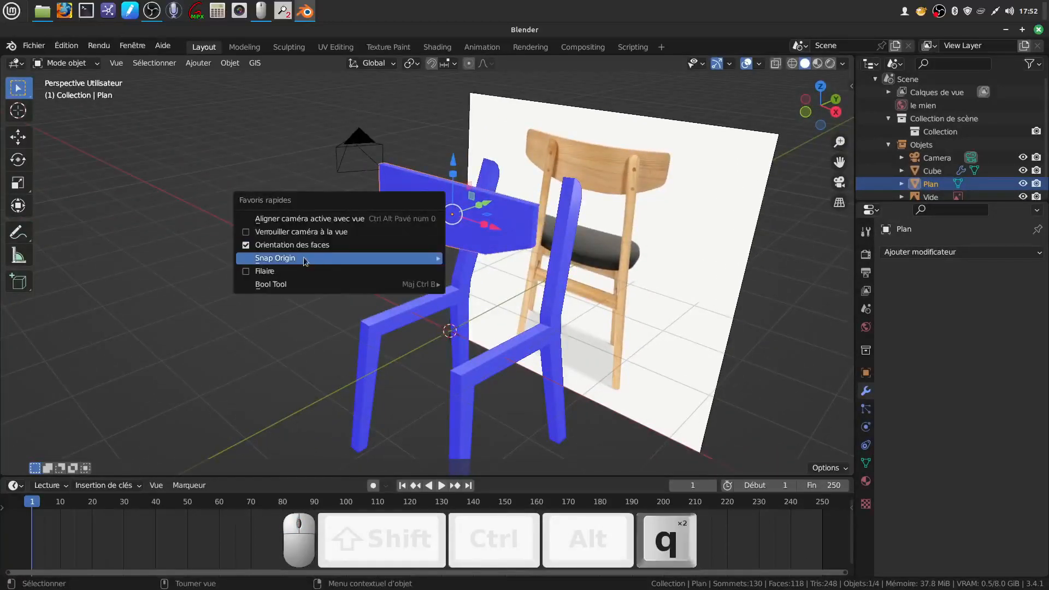
left_click(249, 249)
Step: In edge selection, select the four short edges across the backrest's thickness at its outer corners
key("Tab")
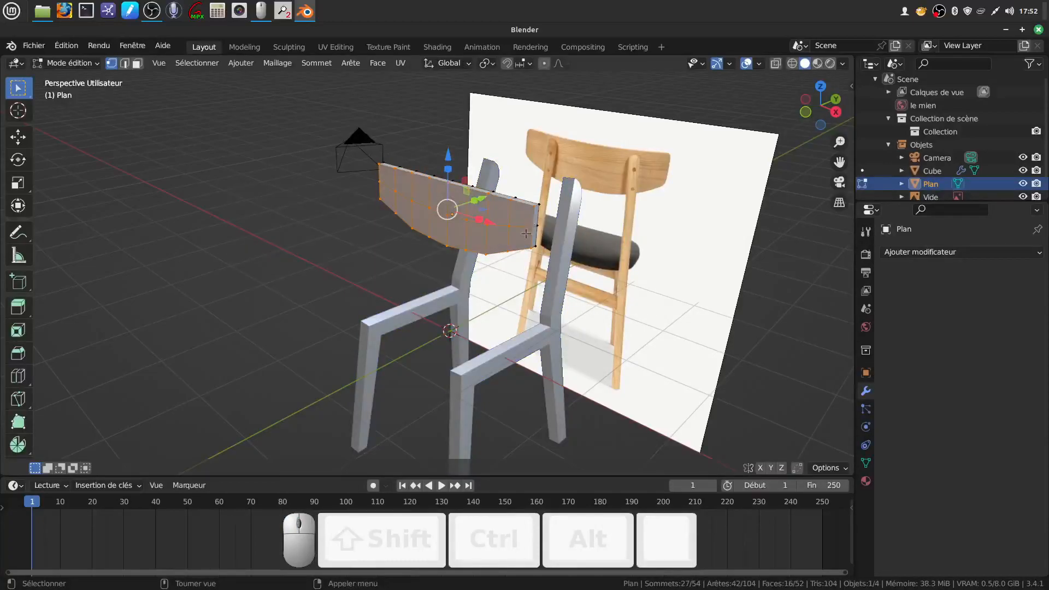
scroll(526, 234, "up", 1)
middle_click_drag(526, 235, 497, 272, "shift")
scroll(497, 274, "up", 2)
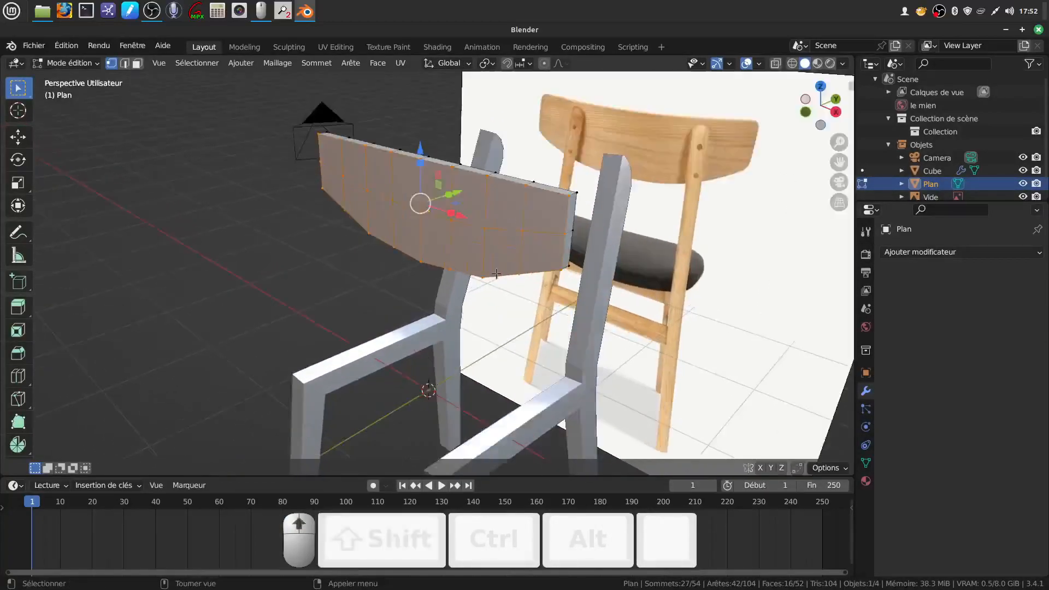
middle_click_drag(514, 235, 487, 251, "shift")
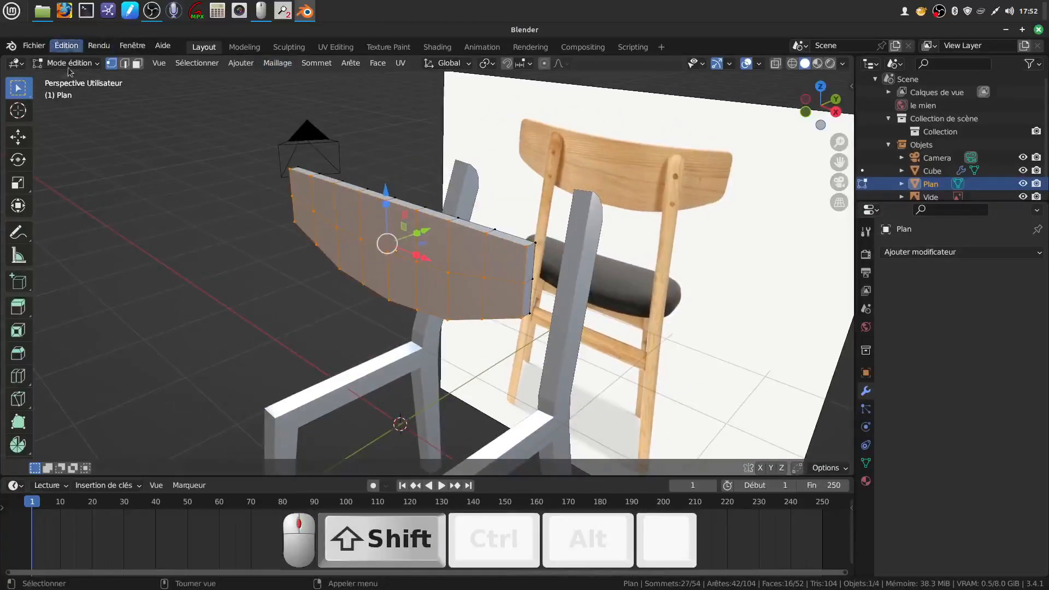
left_click(125, 64)
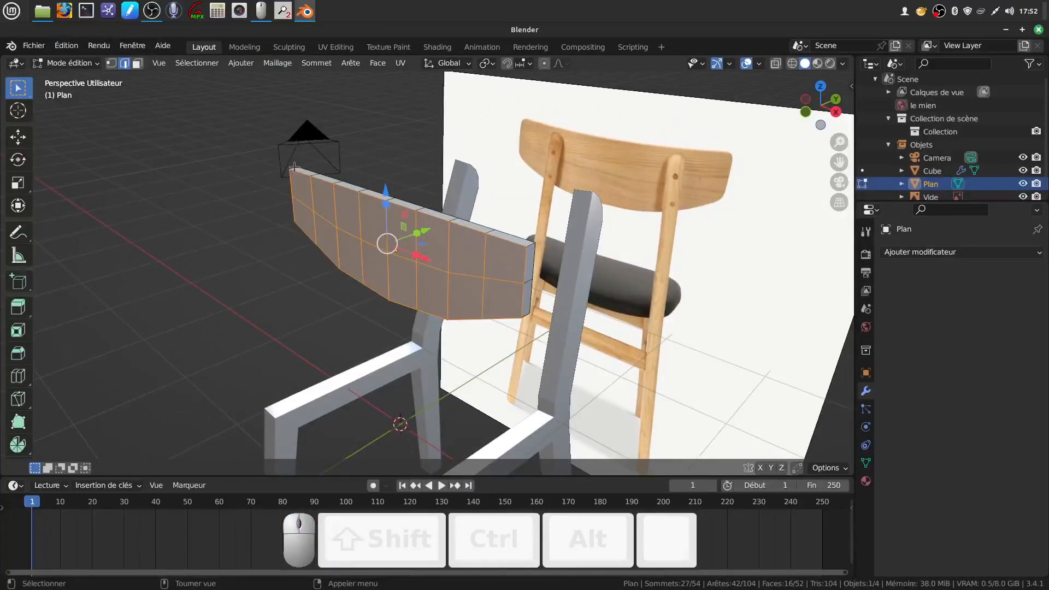
left_click(294, 168)
left_click(530, 246, "shift")
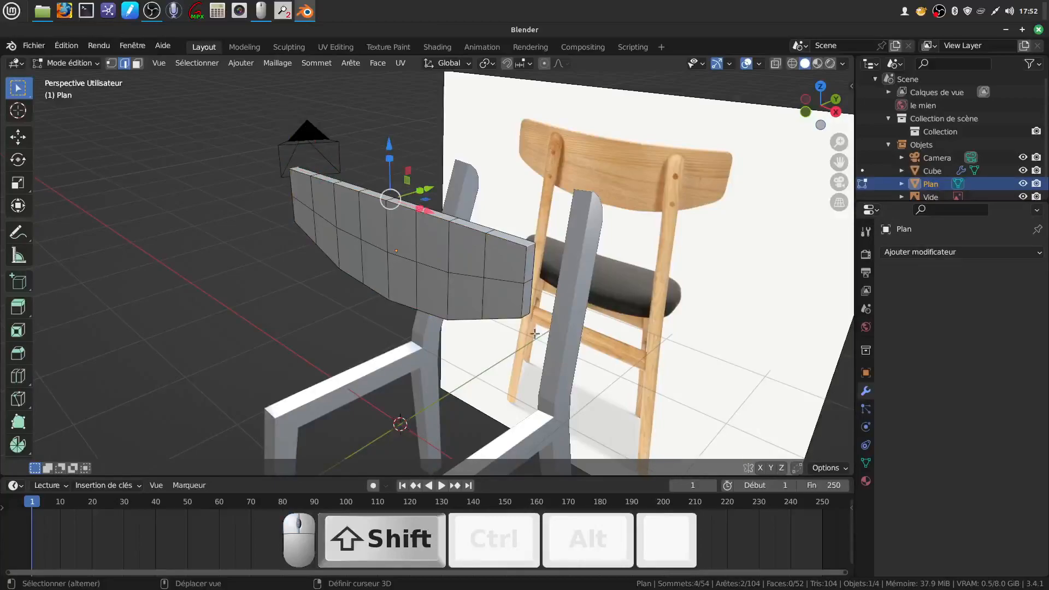
left_click(525, 312, "shift")
middle_click_drag(525, 313, 581, 241)
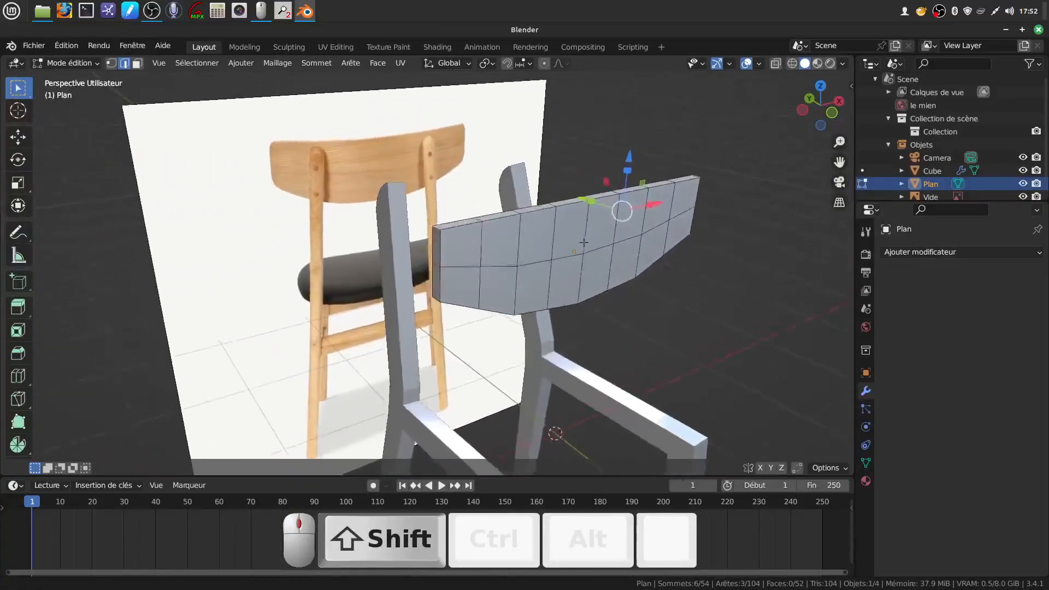
scroll(581, 241, "up", 3)
left_click(455, 324, "shift")
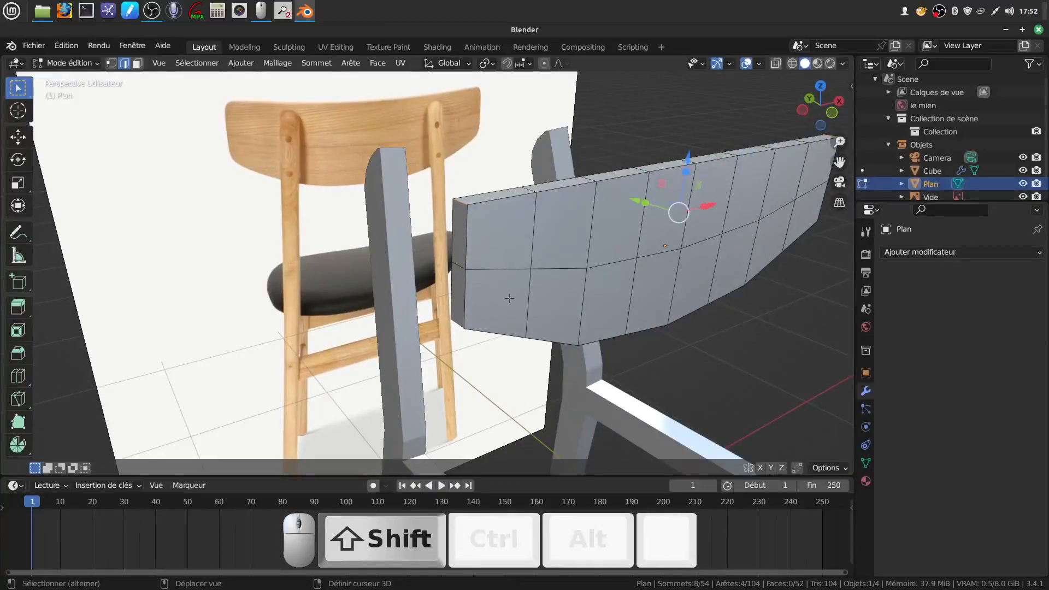
middle_click_drag(455, 324, 461, 314, "shift")
key("ctrl+b")
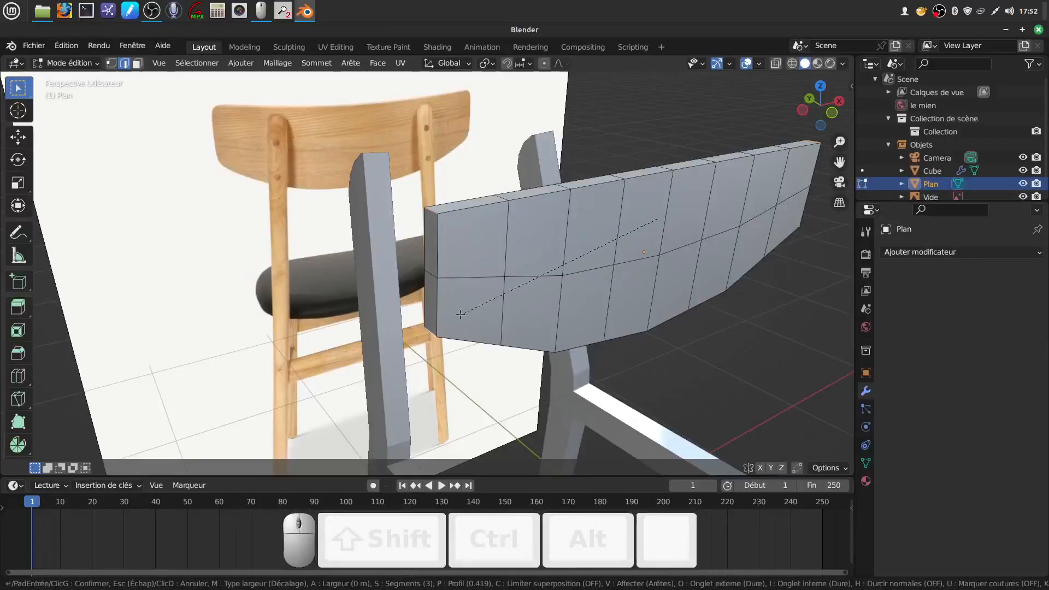
left_click(461, 324)
middle_click_drag(511, 291, 506, 289)
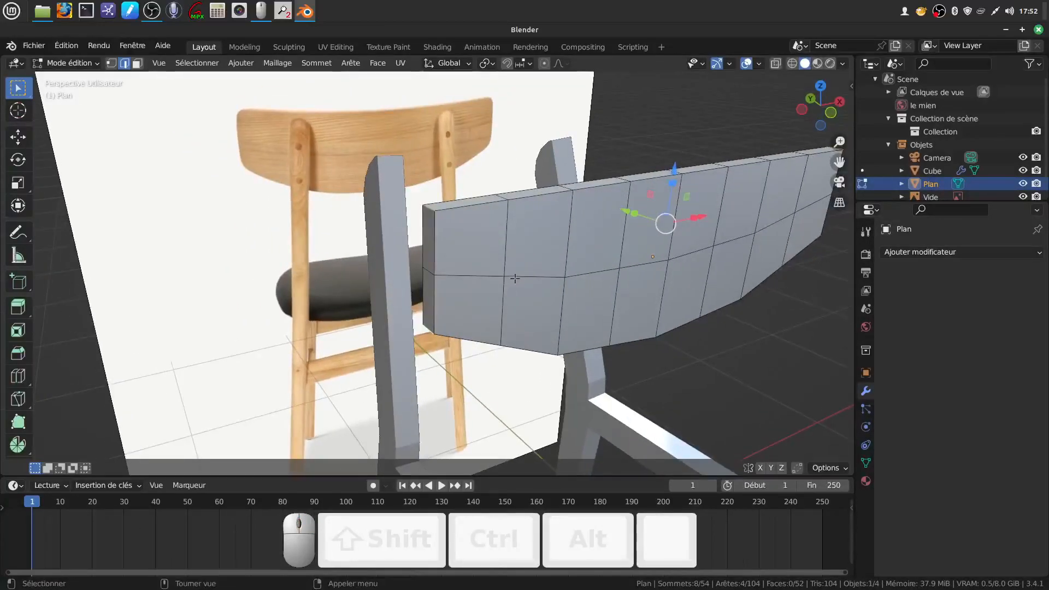
Step: Apply the backrest's rotation and scale in Object Mode
key("Tab")
key("ctrl+a")
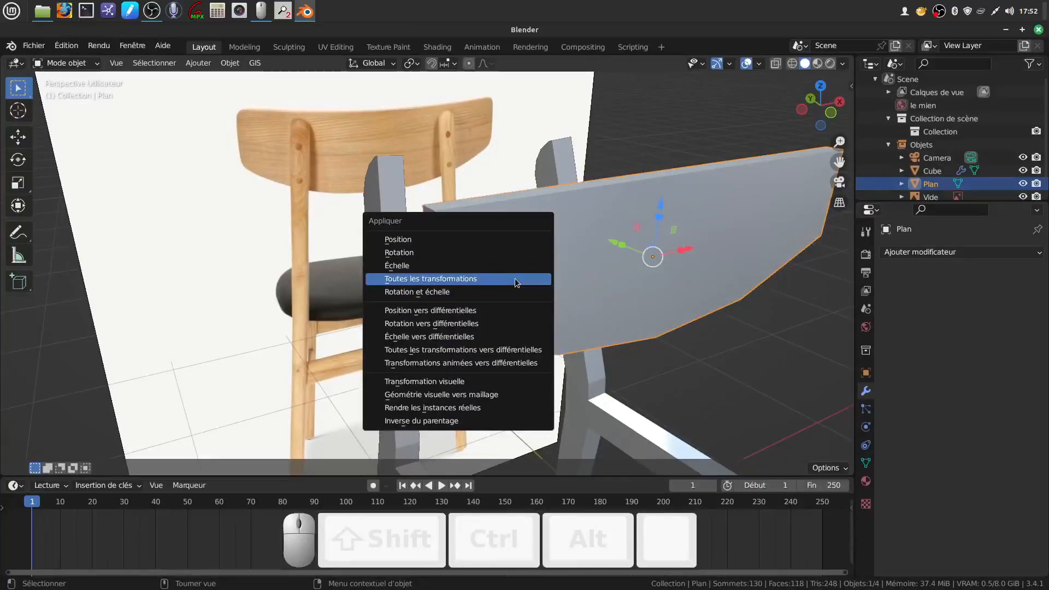
left_click(497, 293)
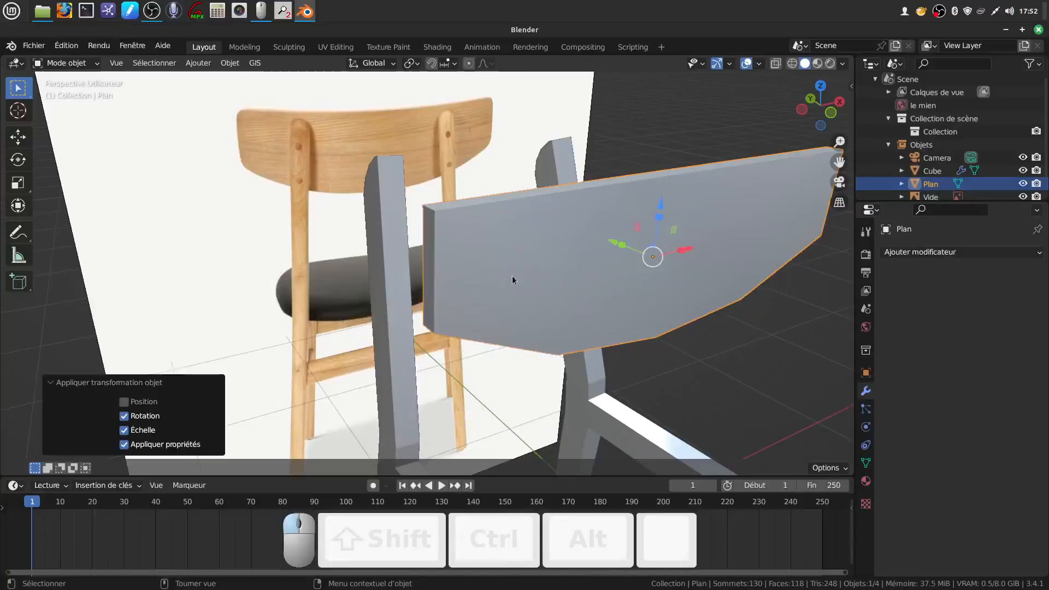
Step: Bevel the backrest's four selected corner edges with a width of about 0.0466 m and 2 segments
key("Tab")
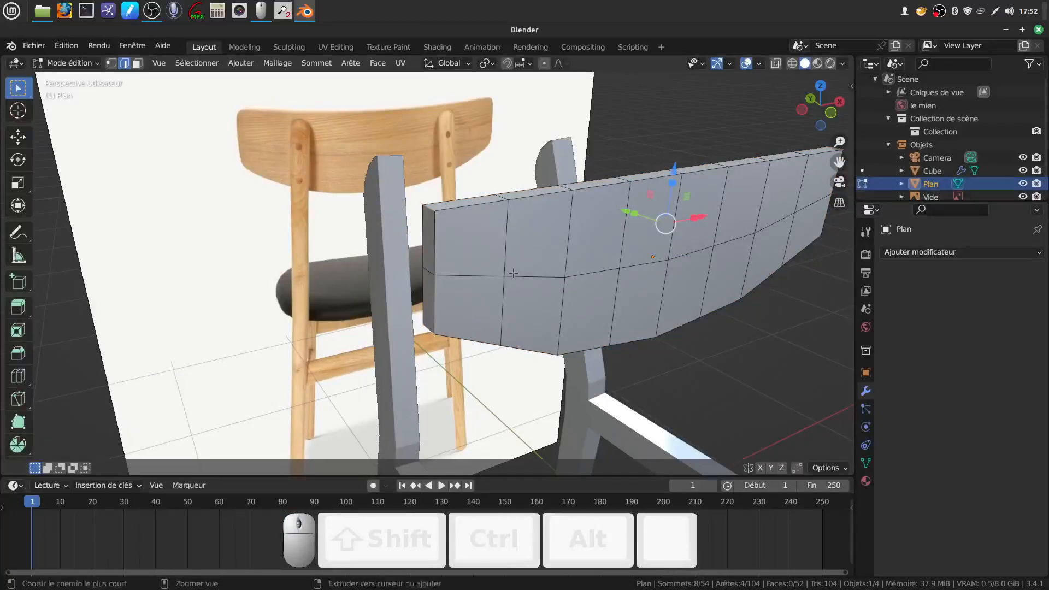
key("ctrl+b")
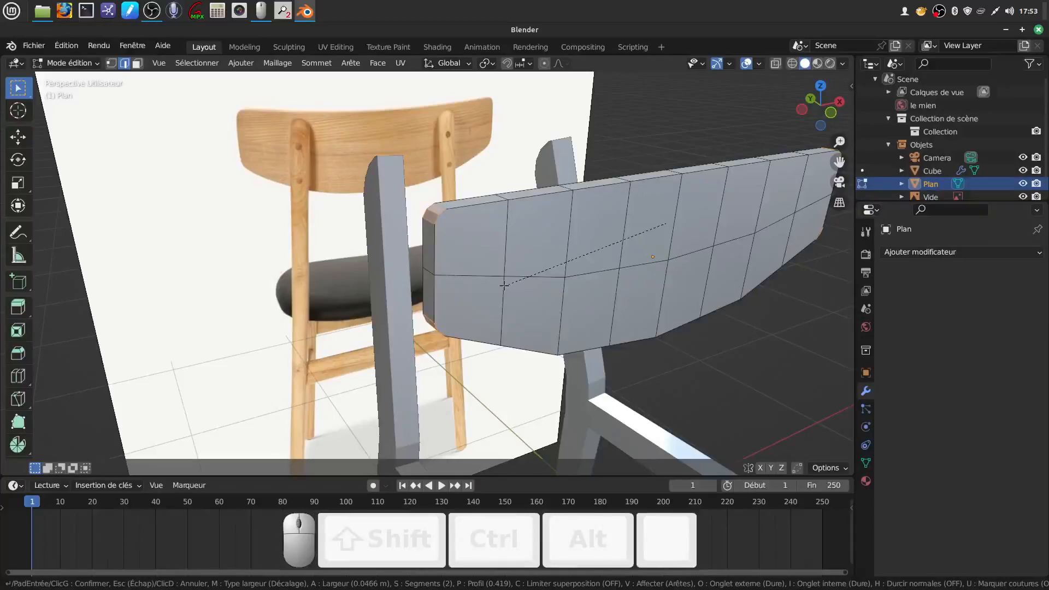
left_click(504, 284)
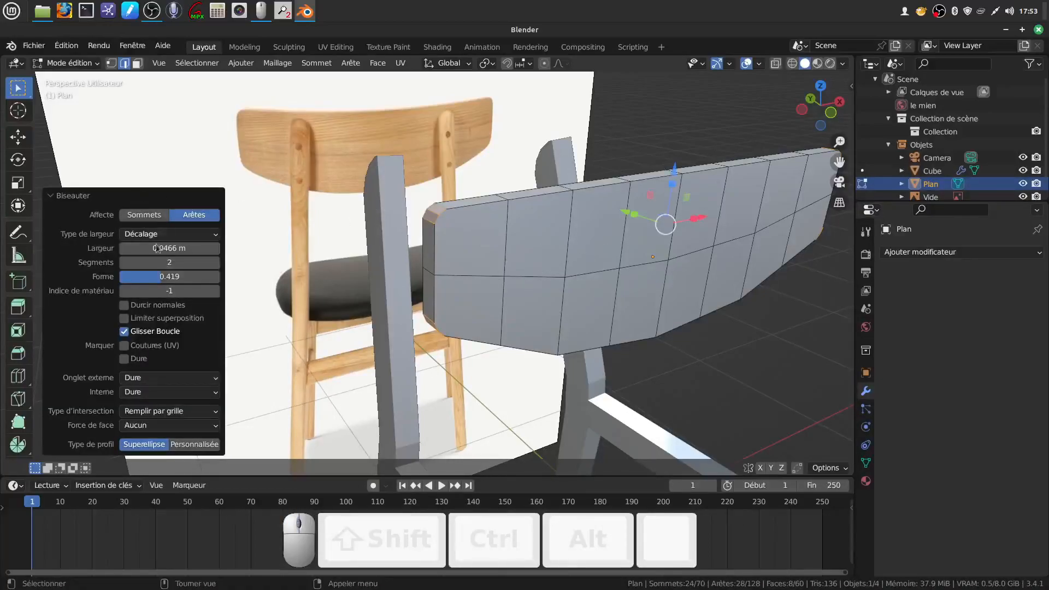
Step: Select the outline edges along the backrest's top on both faces and continue the selection around its far rounded end
scroll(525, 257, "down", 3)
middle_click_drag(524, 257, 544, 281)
scroll(543, 283, "up", 2)
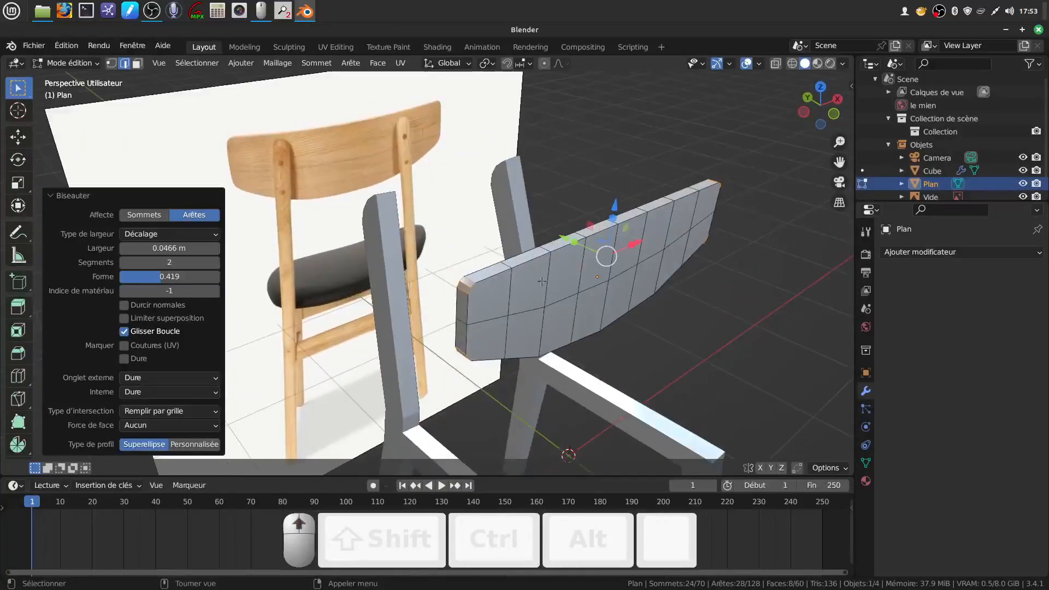
scroll(546, 294, "up", 1)
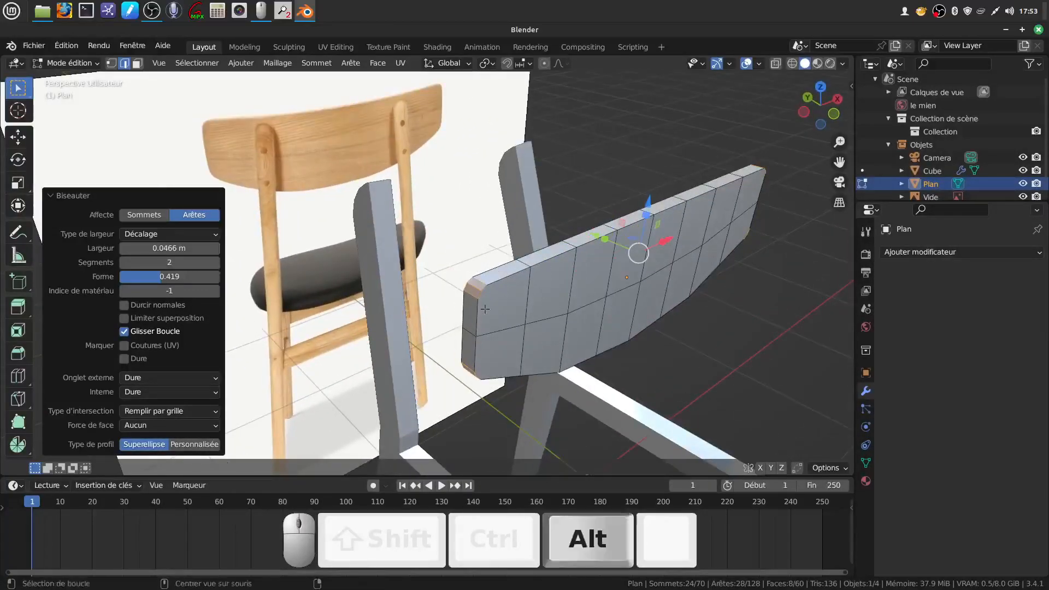
left_click(543, 267, "alt")
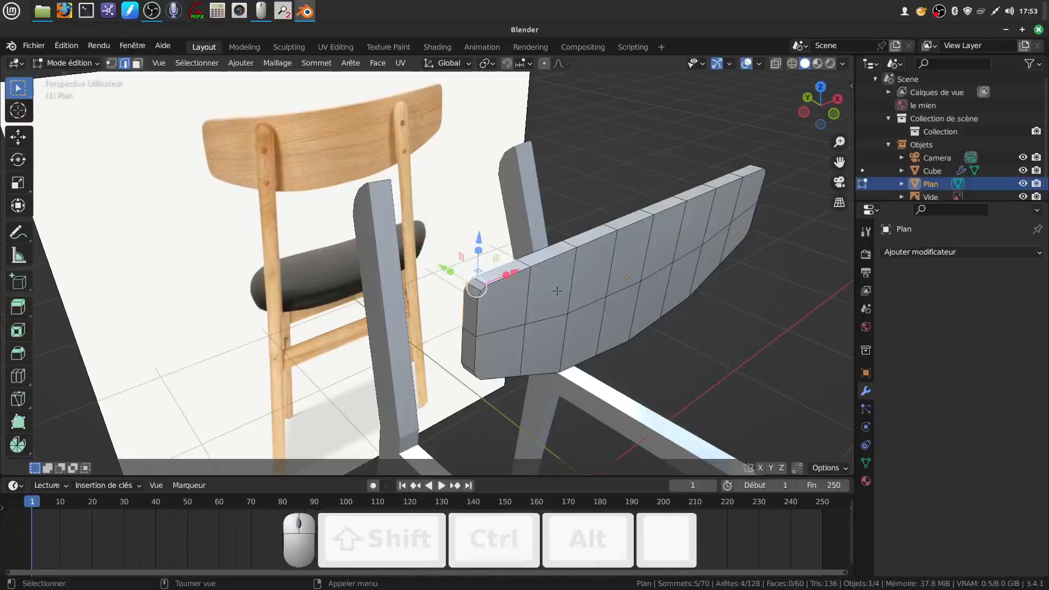
left_click(566, 250, "alt+shift")
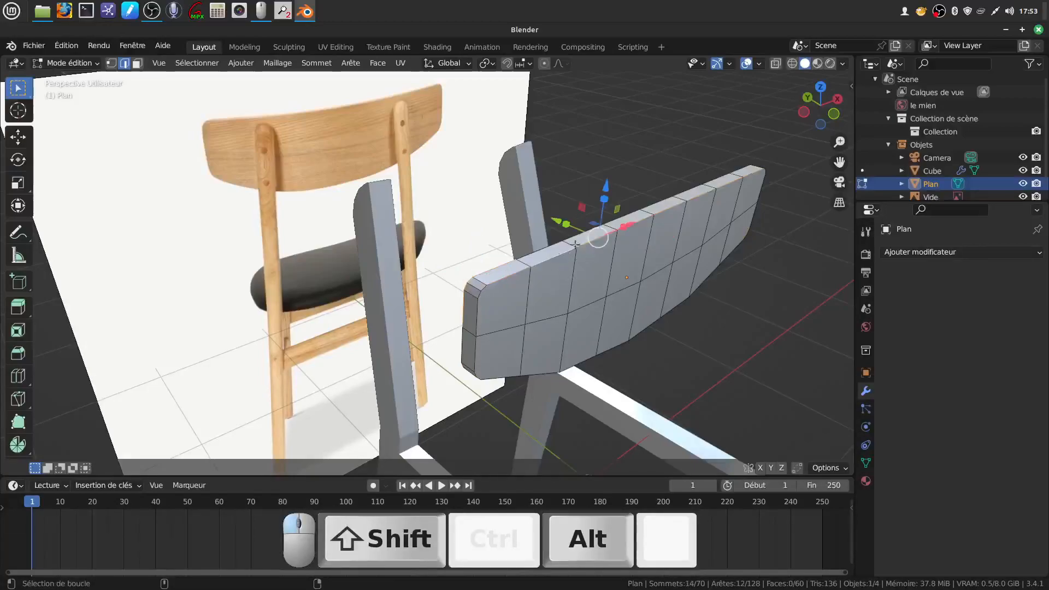
middle_click_drag(661, 223, 702, 236)
left_click(652, 218, "alt+shift")
left_click(551, 179, "alt+shift")
left_click(553, 187, "alt+shift")
left_click(549, 169, "alt+shift")
left_click(550, 206, "alt+shift")
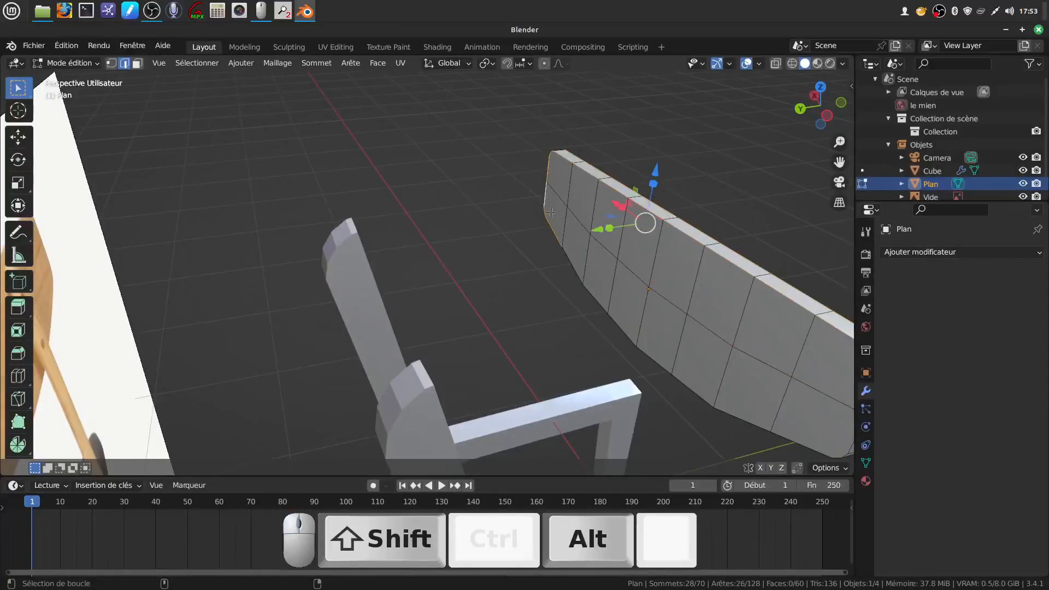
Step: Add the lower and remaining end edges to the selection to complete the backrest's front and back outlines
left_click(574, 268, "alt+shift")
middle_click_drag(776, 323, 609, 242, "shift")
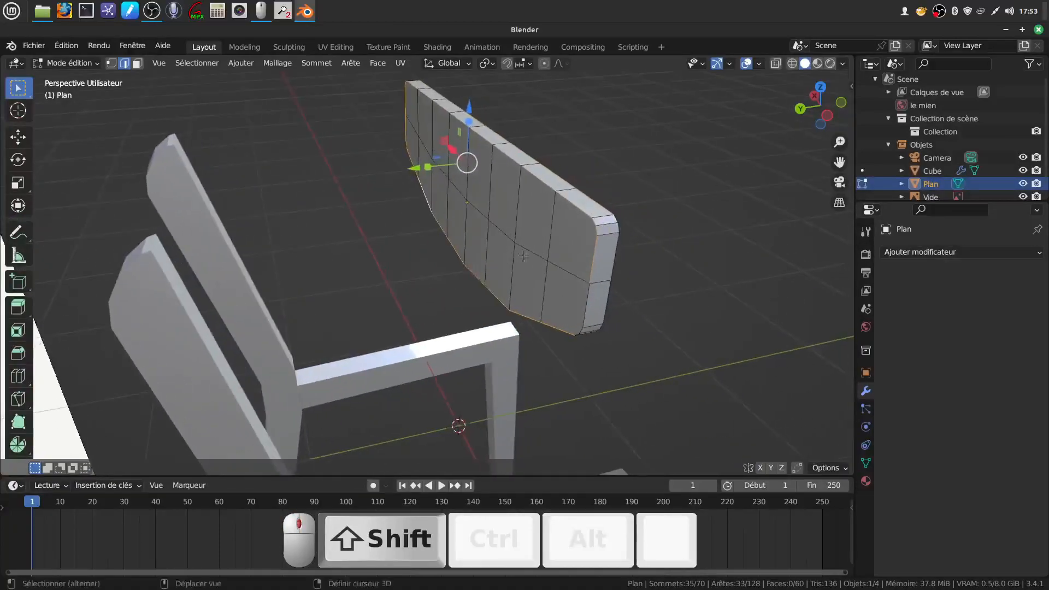
left_click(577, 317, "alt+shift")
middle_click_drag(577, 317, 483, 246)
left_click(525, 231, "alt+shift")
left_click(430, 184, "alt+shift")
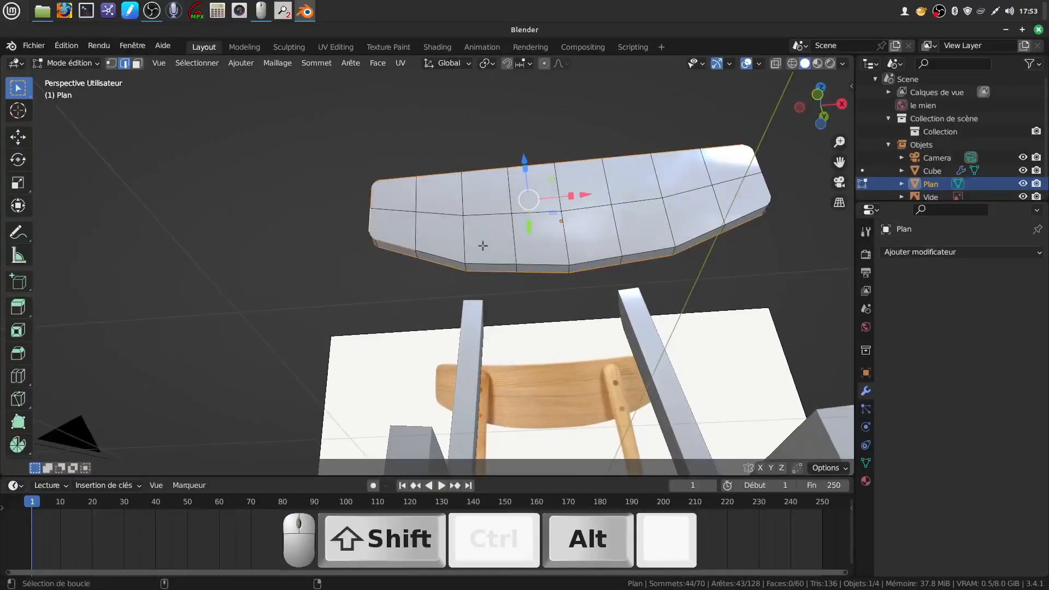
left_click(484, 256, "alt+shift")
middle_click_drag(737, 205, 716, 269)
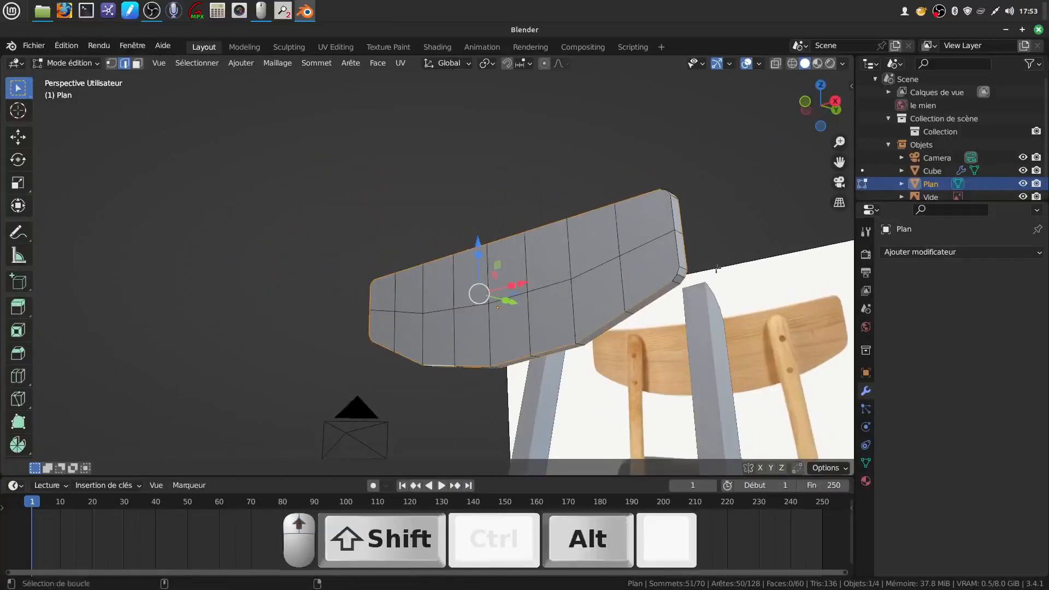
left_click(678, 250, "alt+shift")
left_click(678, 207, "alt+shift")
middle_click_drag(680, 210, 745, 127)
middle_click_drag(529, 210, 517, 259, "shift")
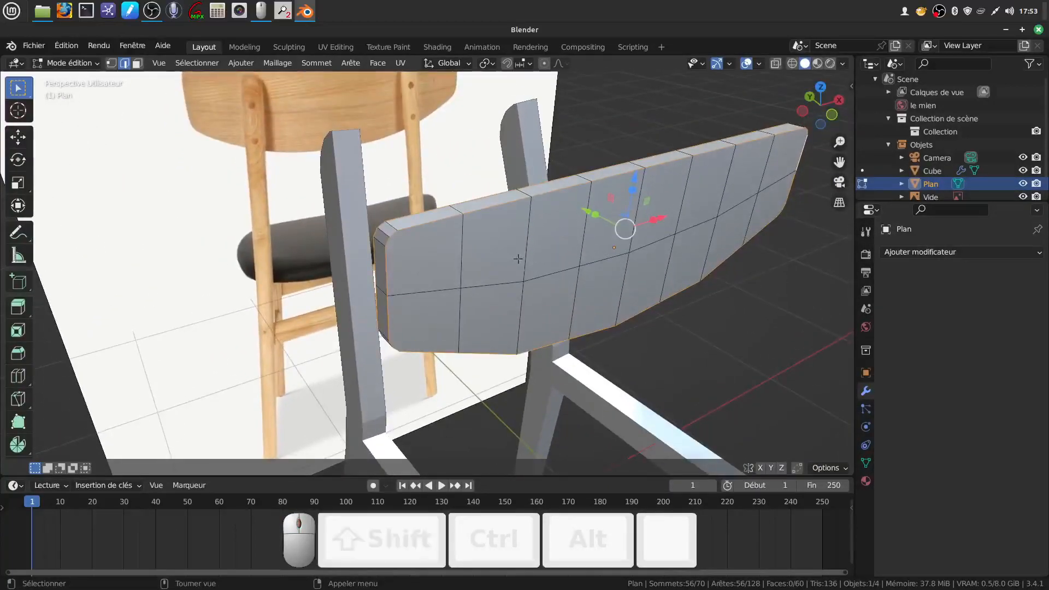
Step: Bevel the selected backrest outline edges with a width of about 0.008 m and 2 segments, then return to Object Mode
scroll(517, 259, "up", 2)
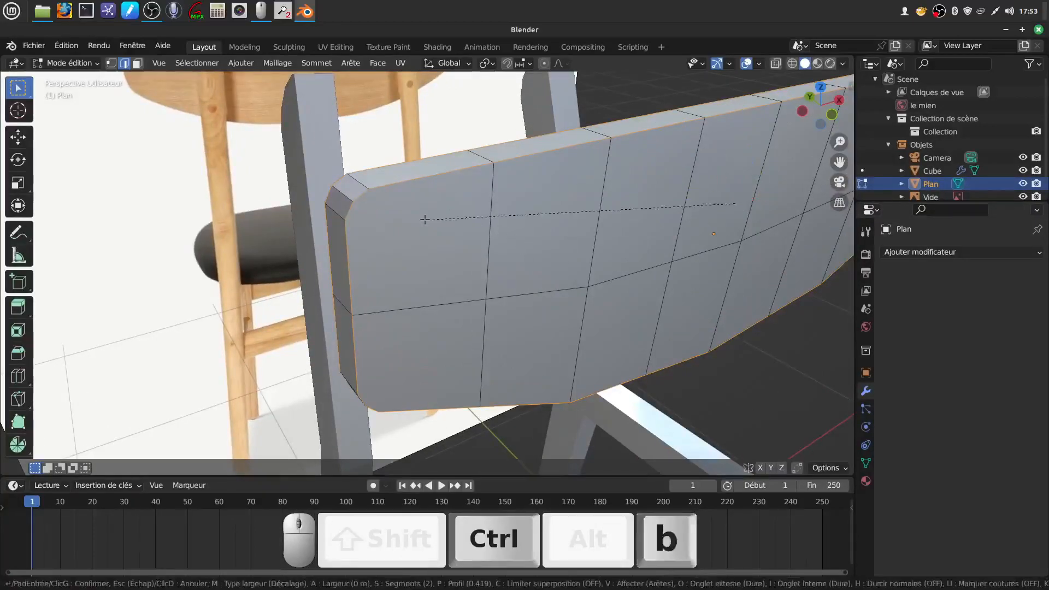
key("ctrl+b")
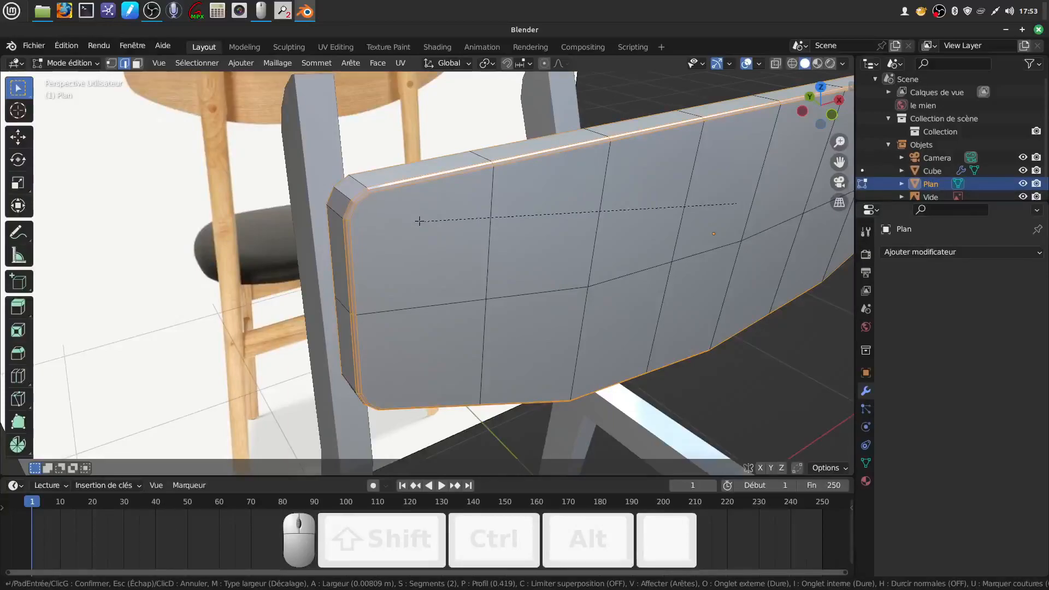
left_click(419, 221)
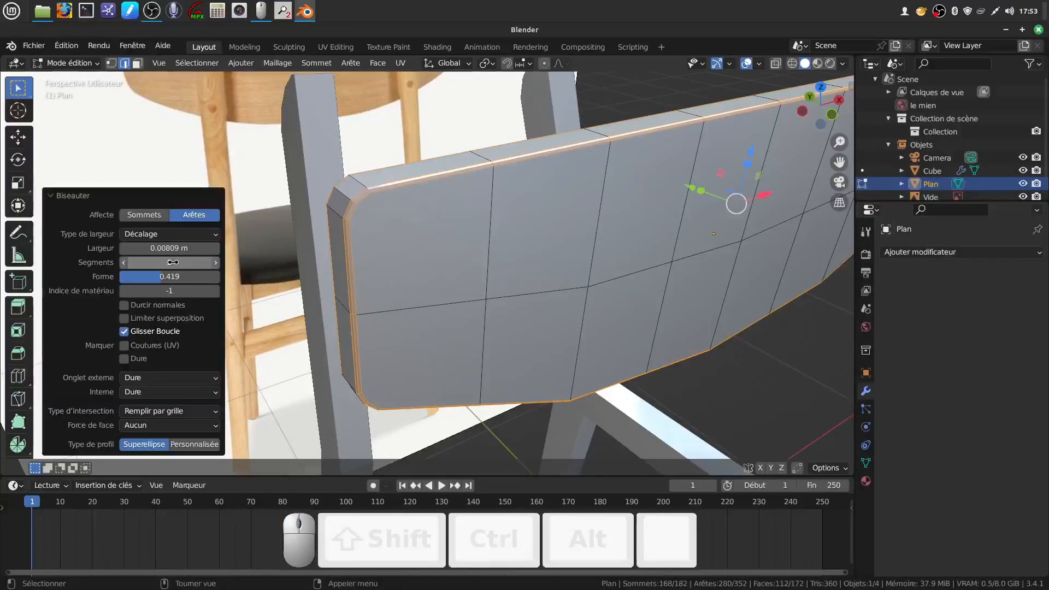
scroll(437, 219, "down", 3)
middle_click_drag(437, 218, 536, 220)
key("Tab")
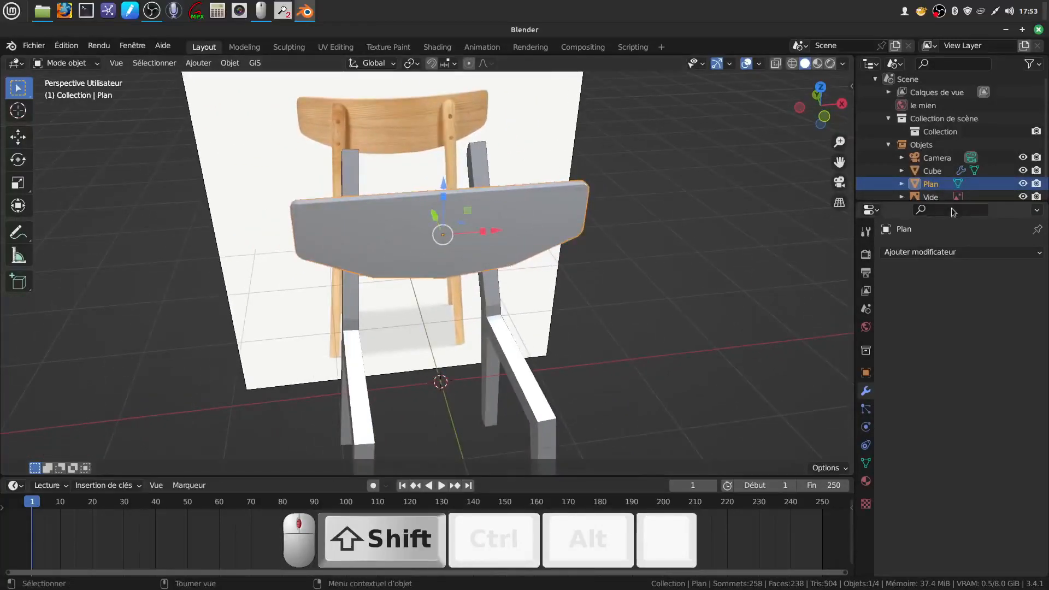
Step: Add a Subdivision Surface modifier to the backrest with the viewport level set to 2
left_click(1039, 254)
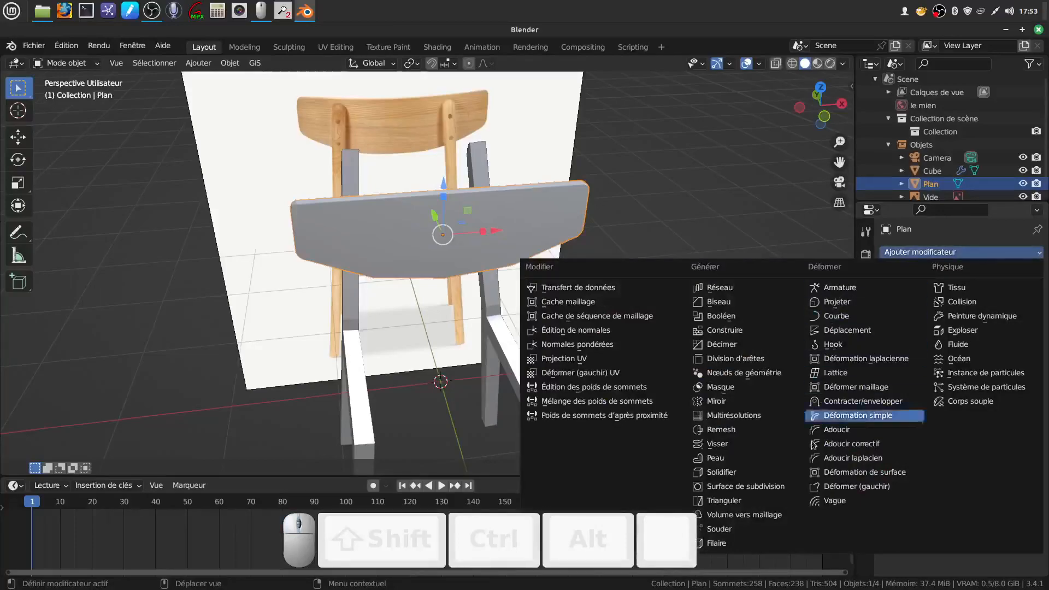
left_click(745, 487)
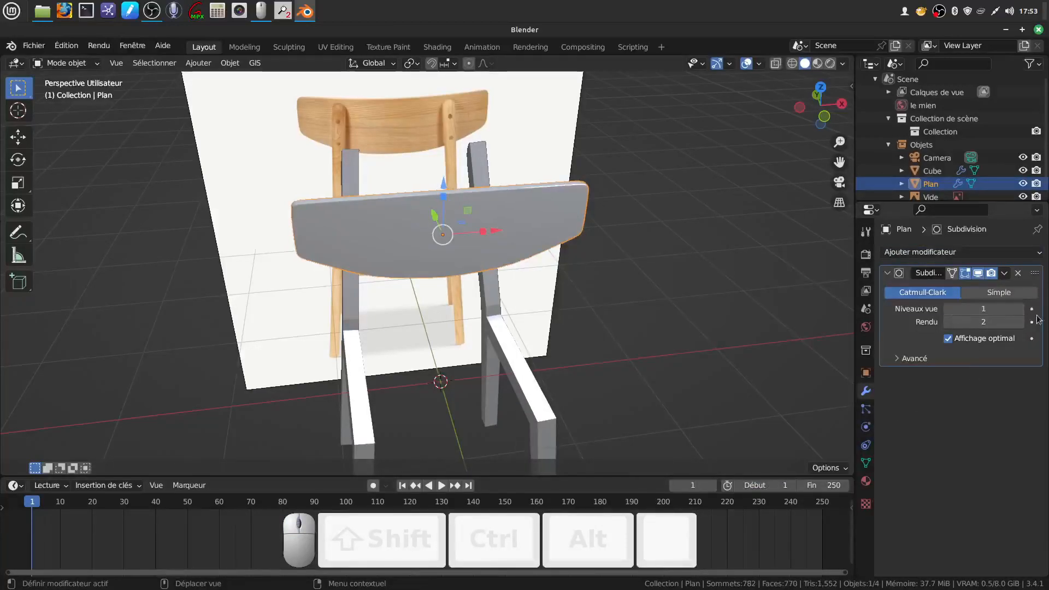
left_click(1019, 309)
Step: Move the backrest about 1.35 m along Y to the rear posts and inspect its position in top view
middle_click_drag(539, 274, 437, 257)
left_click_drag(437, 257, 438, 155)
middle_click_drag(513, 212, 515, 243)
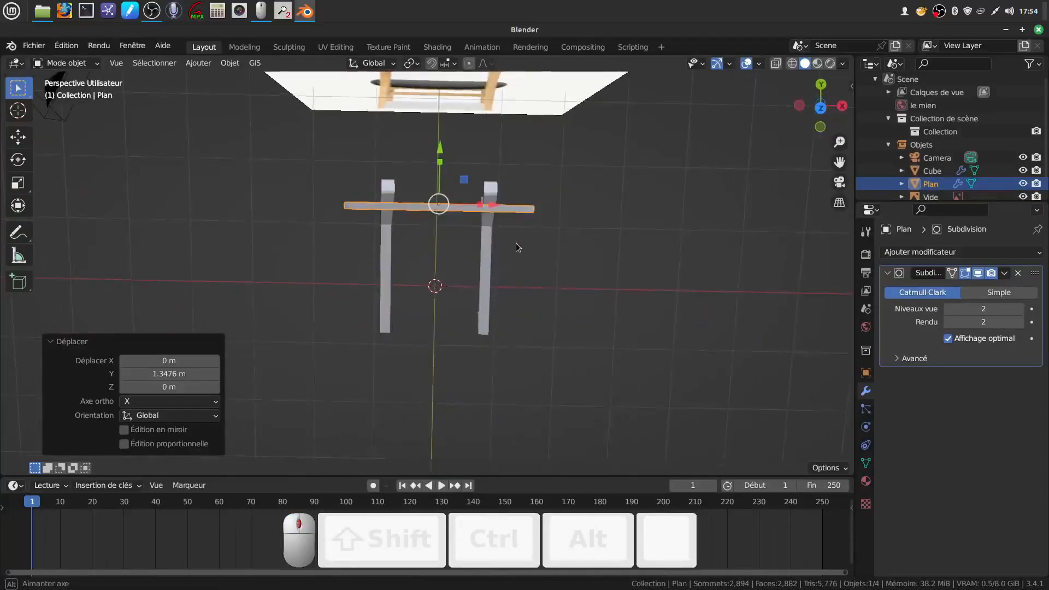
key("KP_7")
scroll(516, 247, "up", 3)
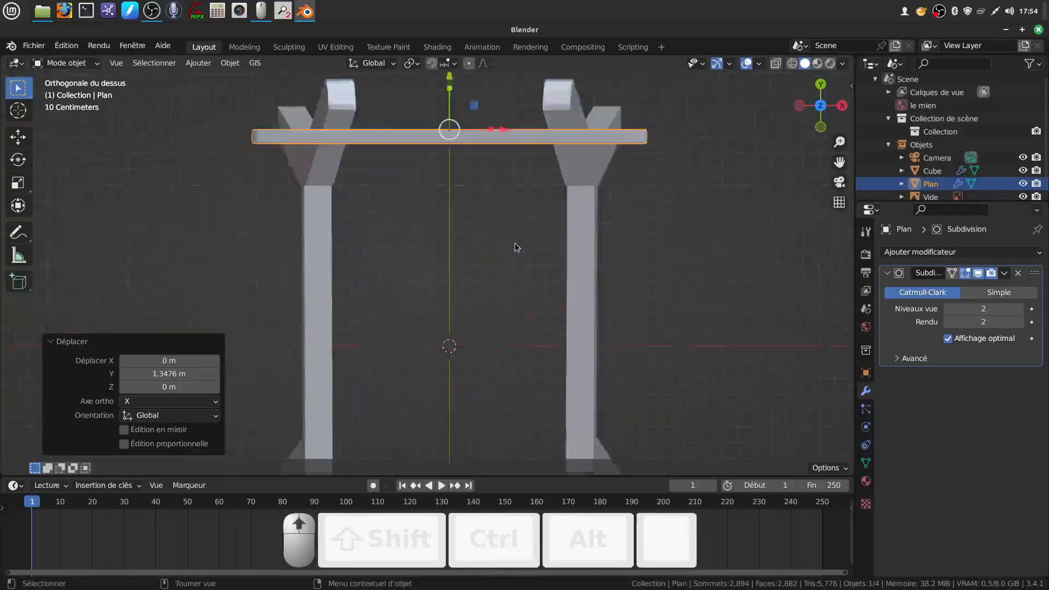
scroll(515, 243, "up", 1)
middle_click_drag(464, 309, 384, 364, "shift")
scroll(425, 340, "down", 3)
middle_click_drag(425, 308, 434, 301, "shift")
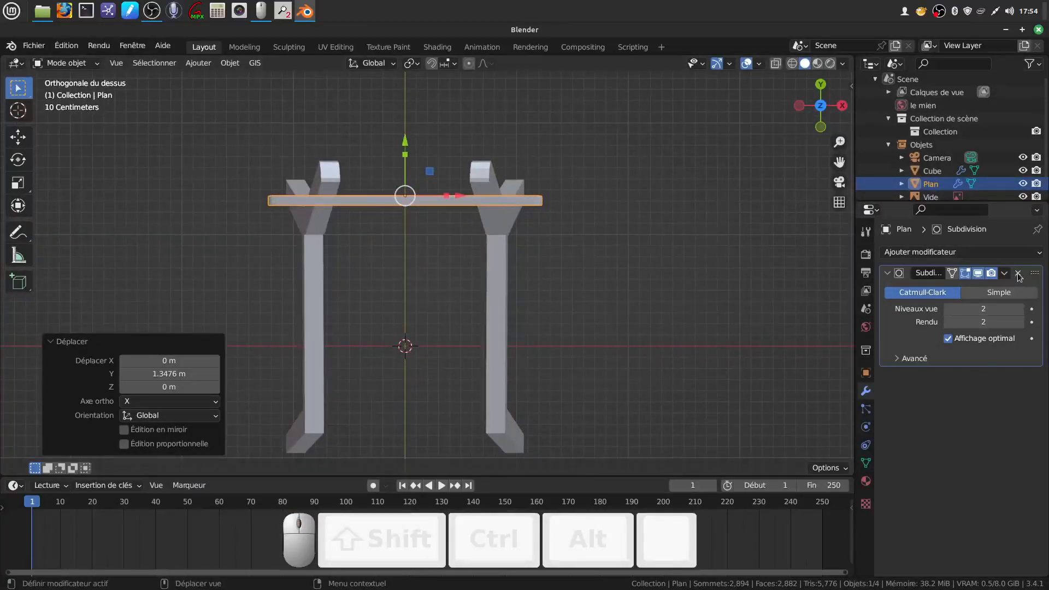
Step: Add a Simple Deform modifier to the backrest, set to Bend around the Z axis with an angle of -55°
left_click(1038, 254)
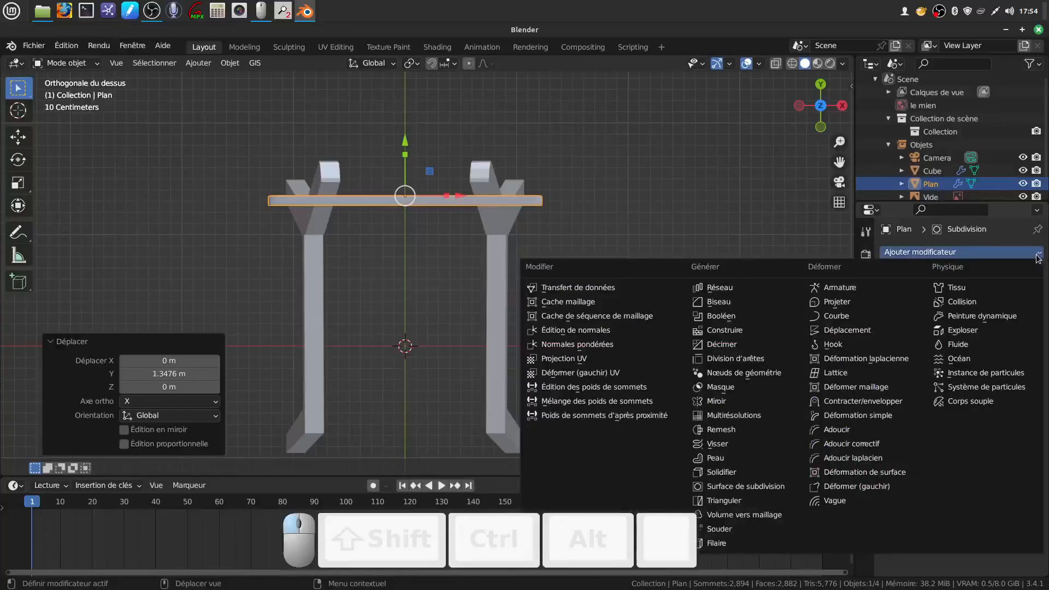
left_click(881, 416)
left_click(941, 396)
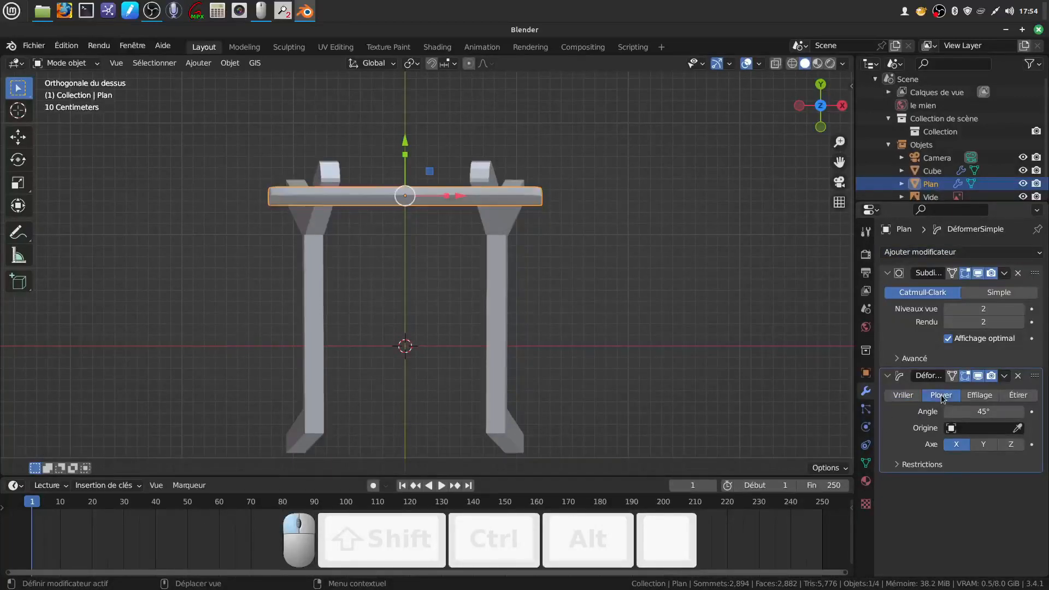
left_click(1010, 445)
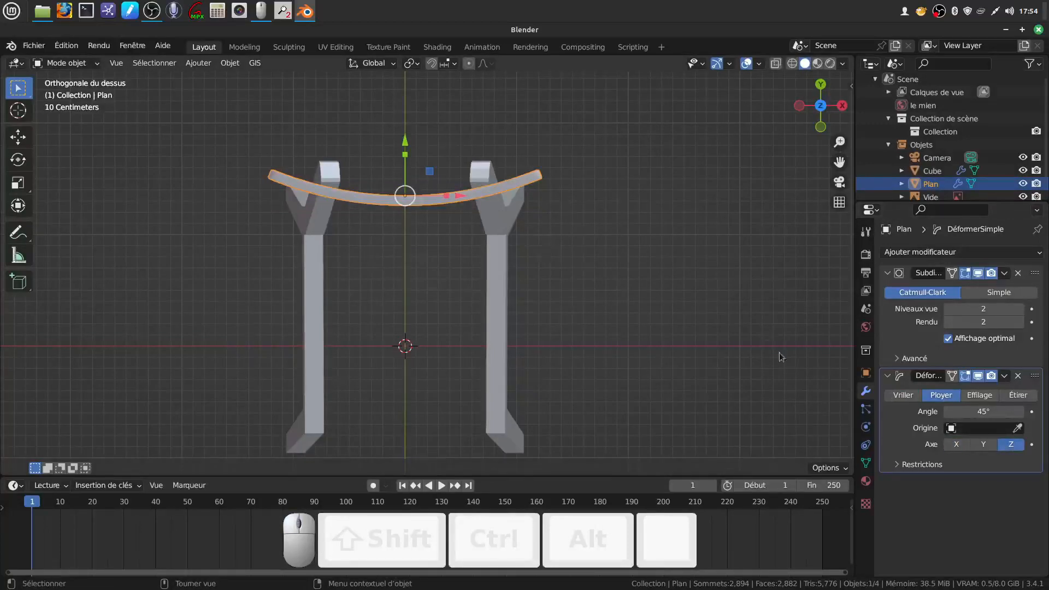
left_click_drag(1000, 413, 663, 413)
right_click(1000, 413)
left_click_drag(1016, 413, 618, 412)
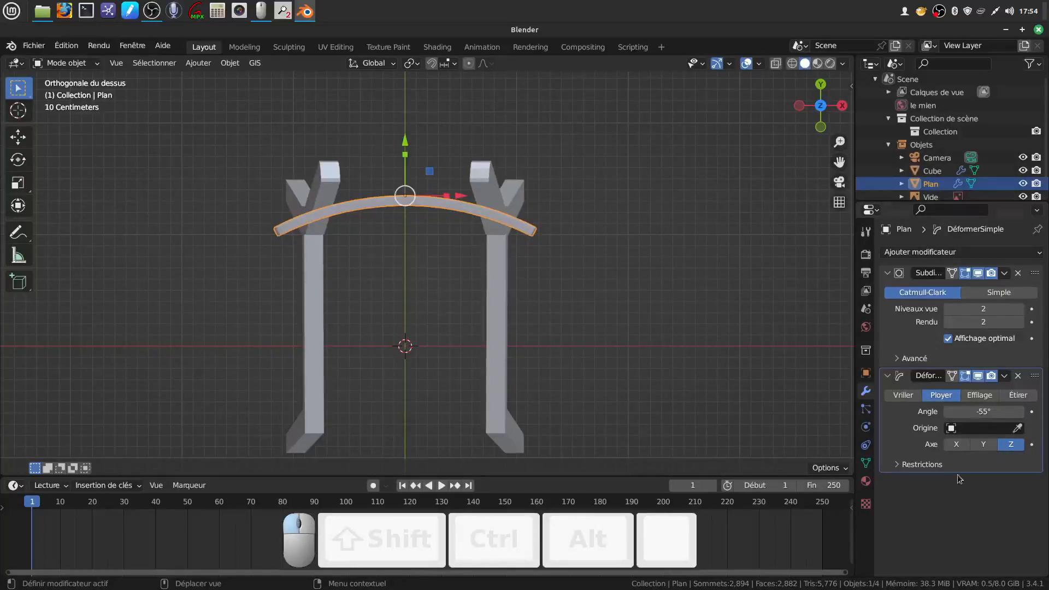
Step: Rotate the backrest about 15.7° in the right side view to match the slant of the rear posts
middle_click_drag(608, 292, 771, 271)
middle_click_drag(508, 230, 513, 200)
key("KP_3")
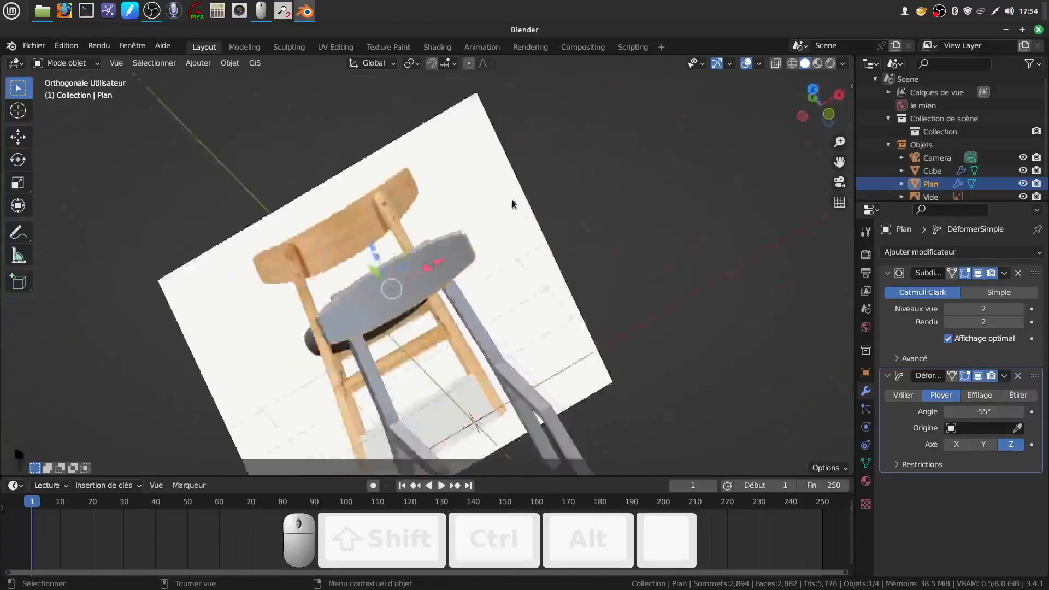
scroll(513, 200, "up", 3)
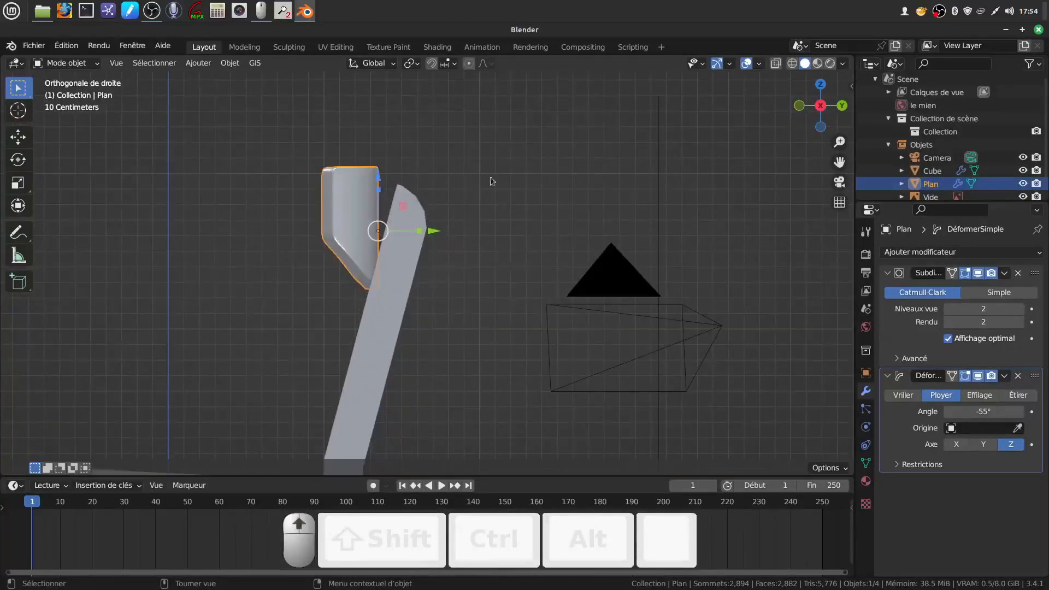
middle_click_drag(442, 155, 453, 157, "shift")
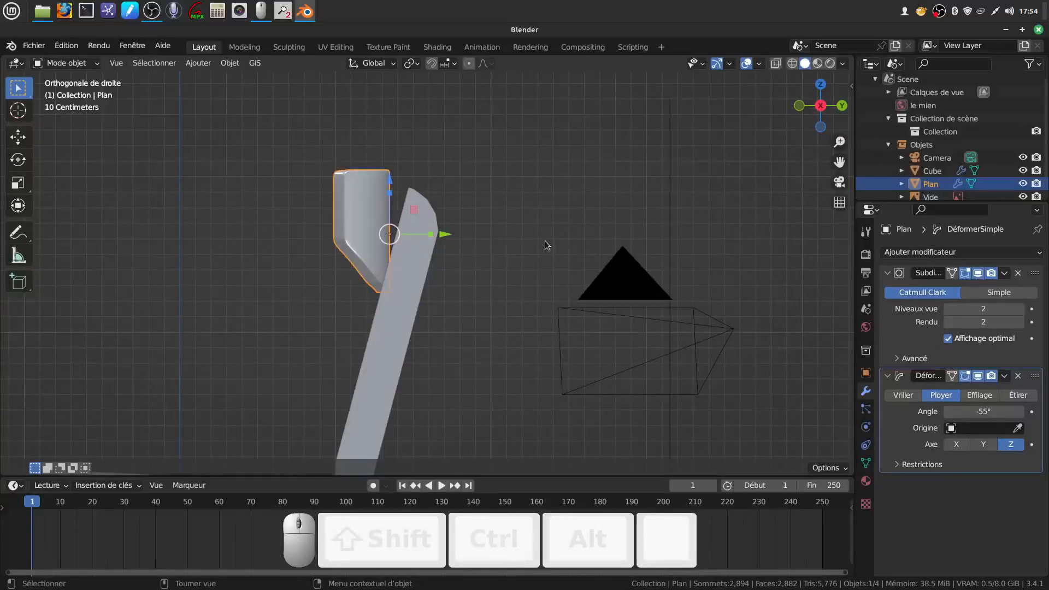
key("r")
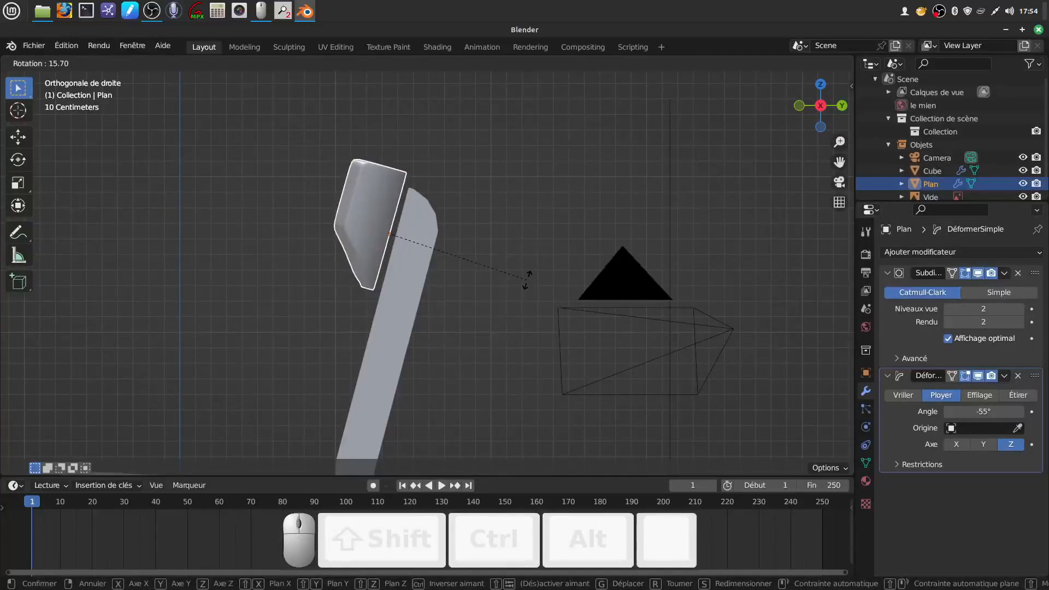
left_click(527, 279)
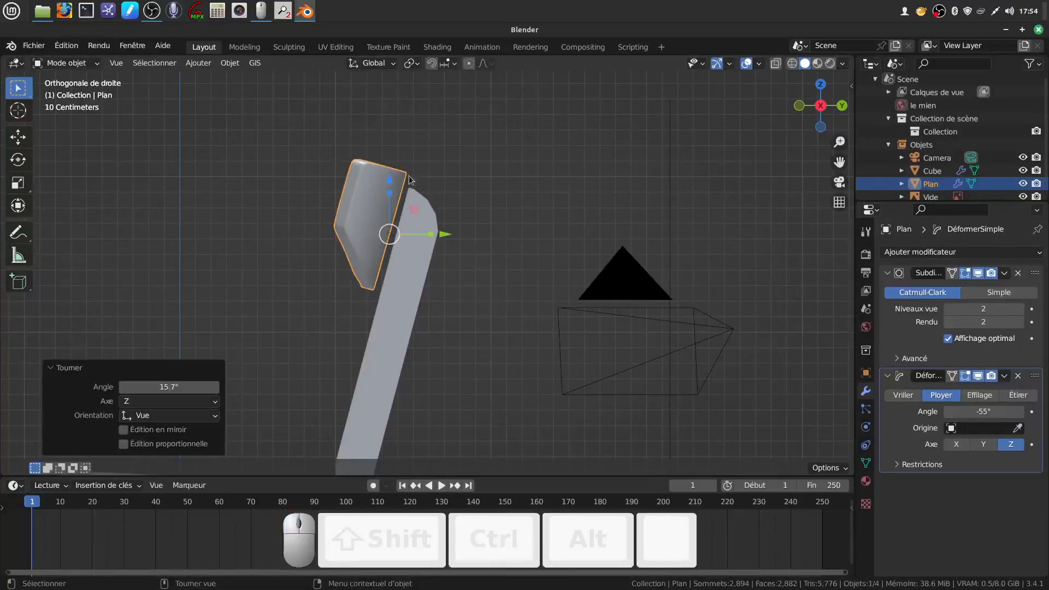
Step: Lower the backrest by about 0.077 m along Z and correct its tilt by about -0.38°
left_click_drag(395, 187, 393, 194)
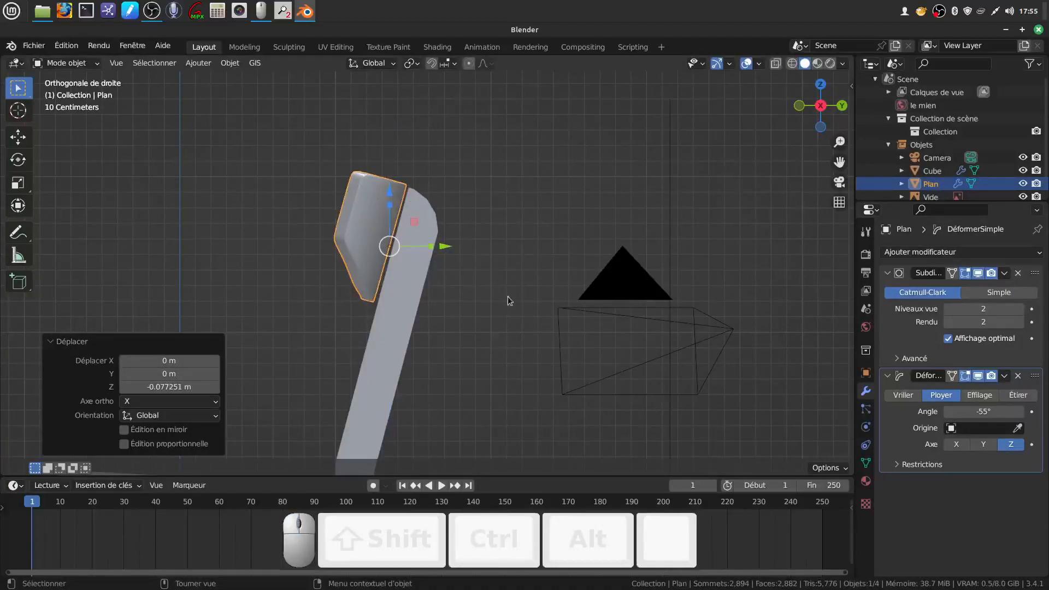
key("r")
left_click(524, 283)
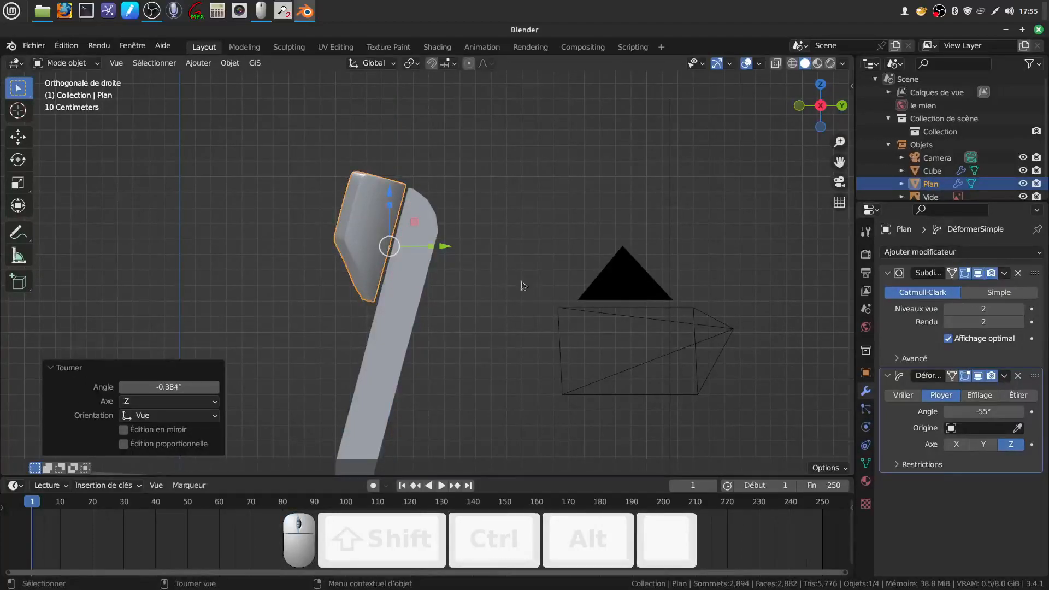
Step: Shift the backrest along Y against the rear posts, with a final move of about 0.077 m
left_click_drag(452, 256, 455, 254)
mouse_move(489, 202)
middle_mouse_down()
mouse_move(461, 298)
mouse_move(474, 211)
middle_mouse_up()
middle_click_drag(454, 136, 363, 229, "shift")
scroll(398, 238, "up", 2)
middle_click_drag(363, 228, 360, 266, "shift")
left_click_drag(393, 297, 411, 290)
Step: Apply smooth shading to the backrest
middle_click_drag(434, 228, 399, 243)
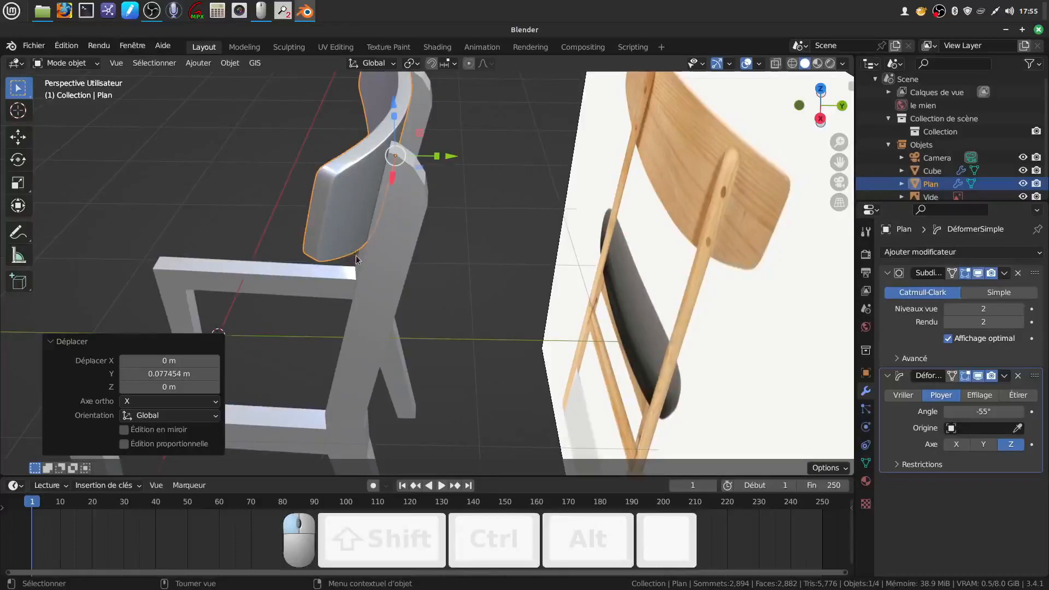
middle_click_drag(399, 140, 375, 264, "shift")
scroll(366, 241, "down", 3)
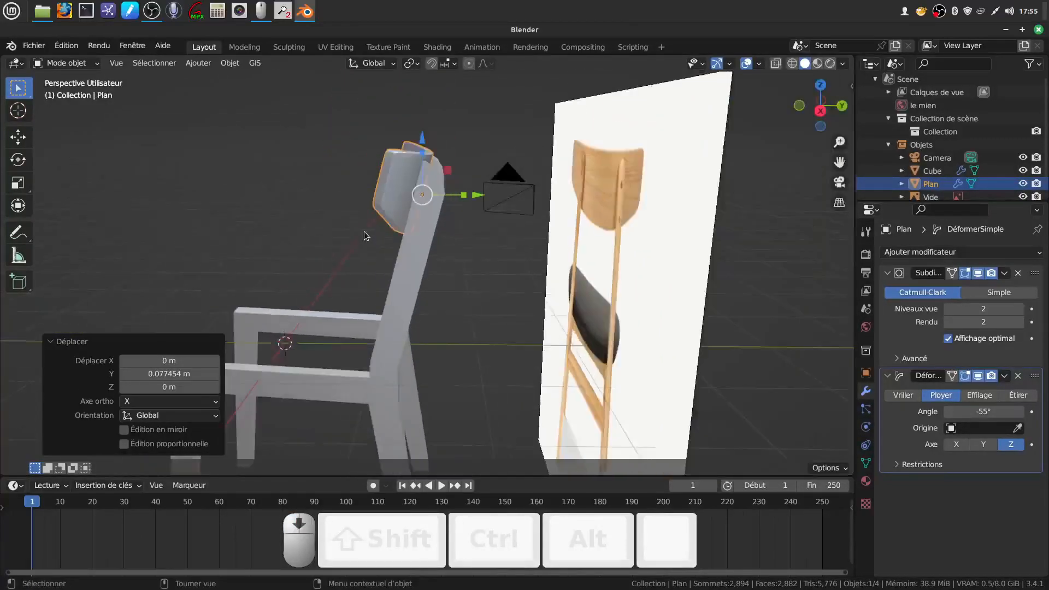
right_click(393, 170)
left_click(375, 171)
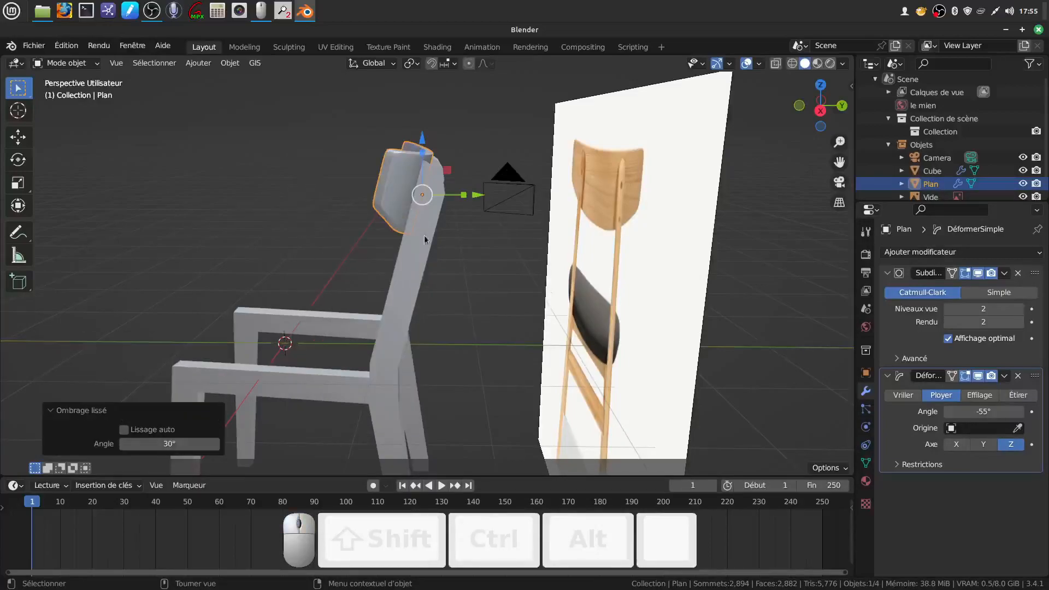
Step: Open the chair frame's mesh in Edit Mode and try a loop cut on the rear post
scroll(428, 262, "up", 5)
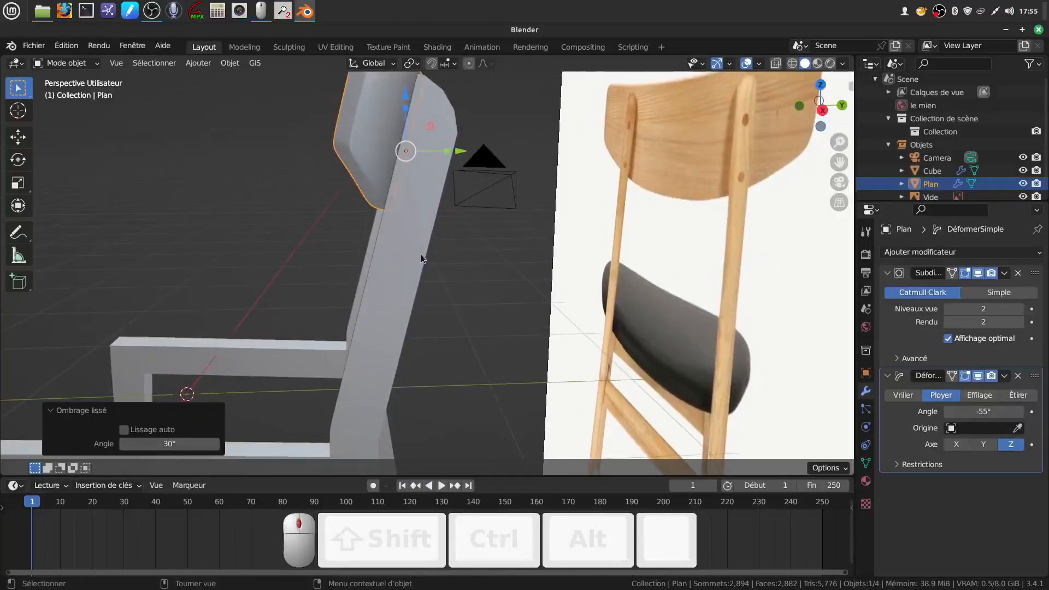
left_click(421, 255)
key("Tab")
middle_click_drag(423, 267, 405, 244)
key("ctrl+r")
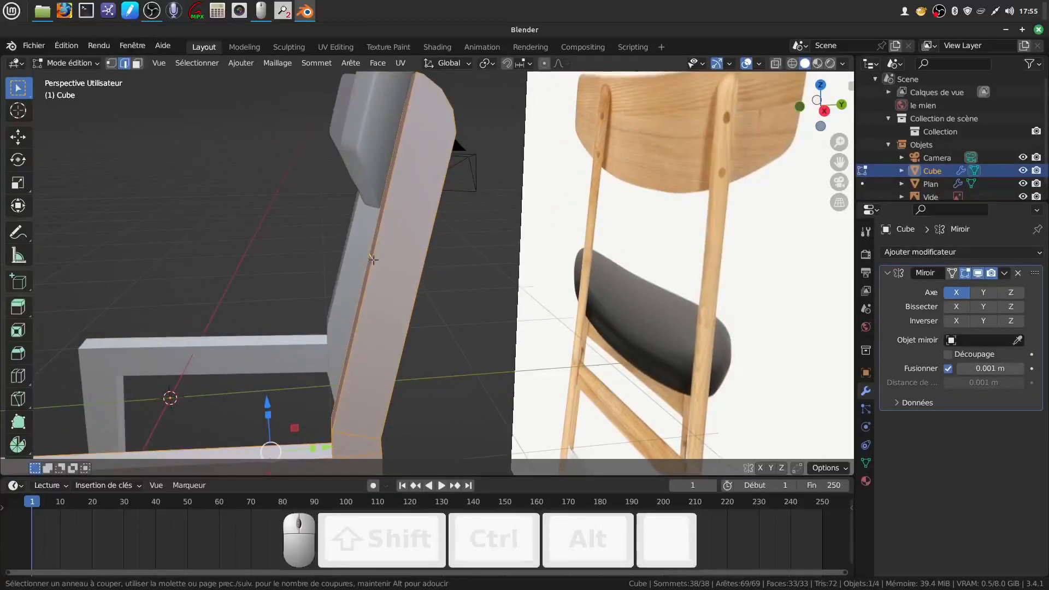
Step: Bisect the frame mesh in the right side view with a line across the rear post at the backrest's lower edge
scroll(330, 253, "down", 5)
mouse_move(367, 246)
middle_mouse_down()
mouse_move(397, 267)
mouse_move(355, 234)
middle_mouse_up()
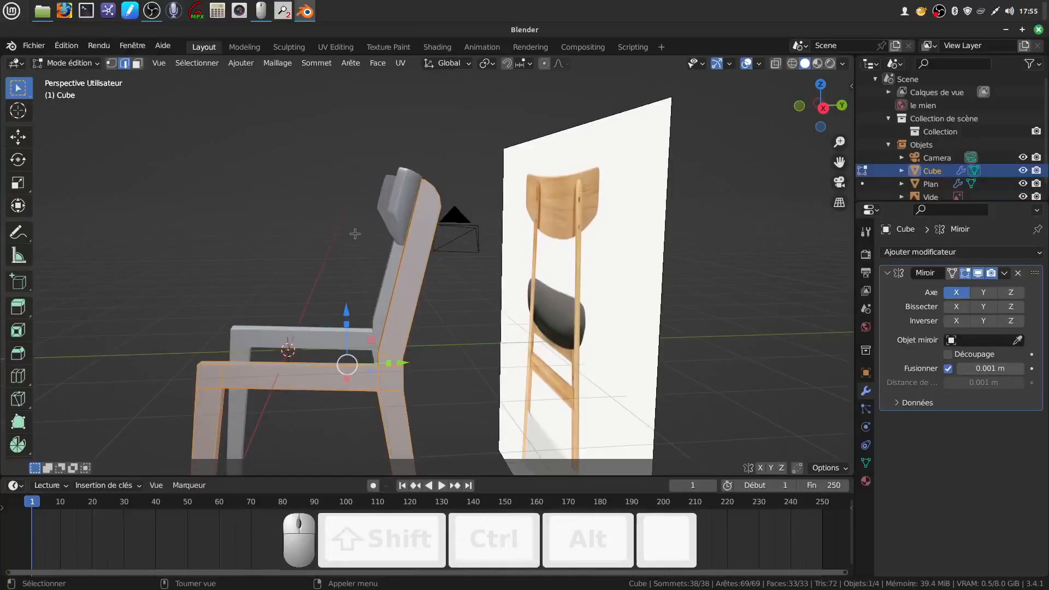
key("KP_3")
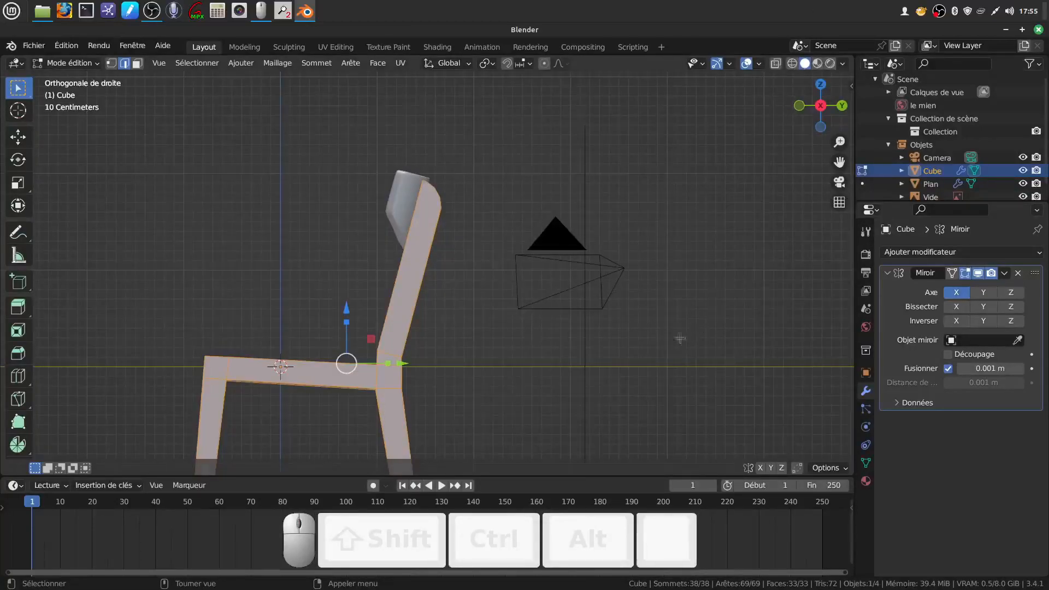
scroll(487, 311, "up", 2)
middle_click_drag(469, 270, 422, 271, "shift")
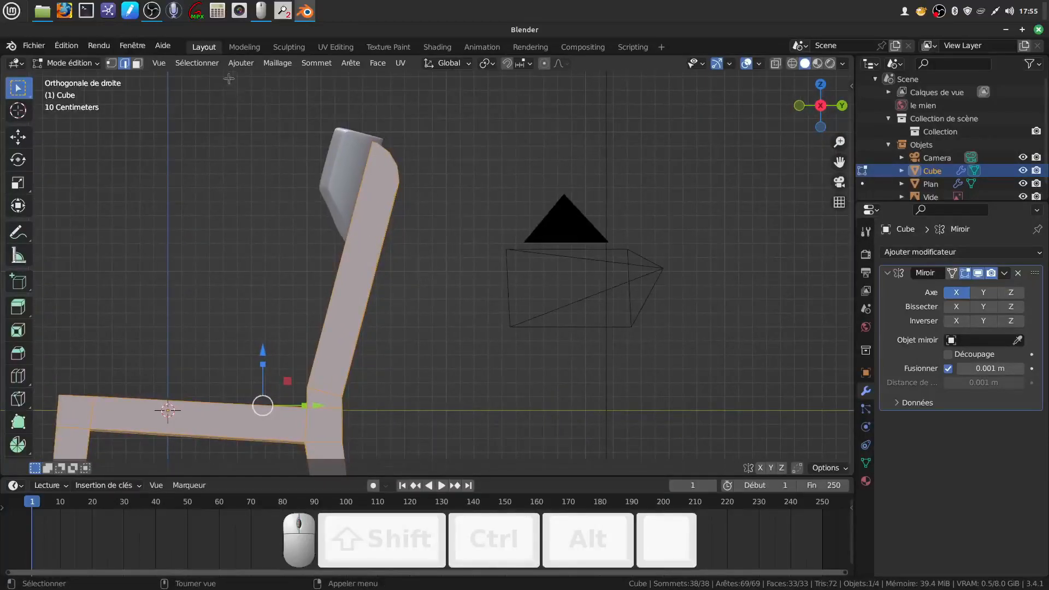
left_click(278, 63)
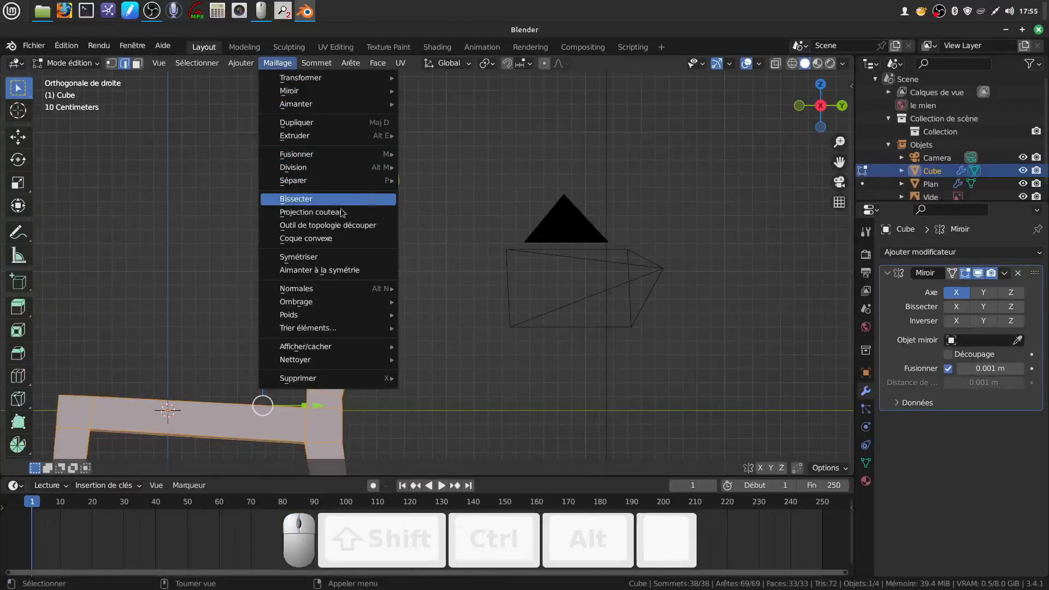
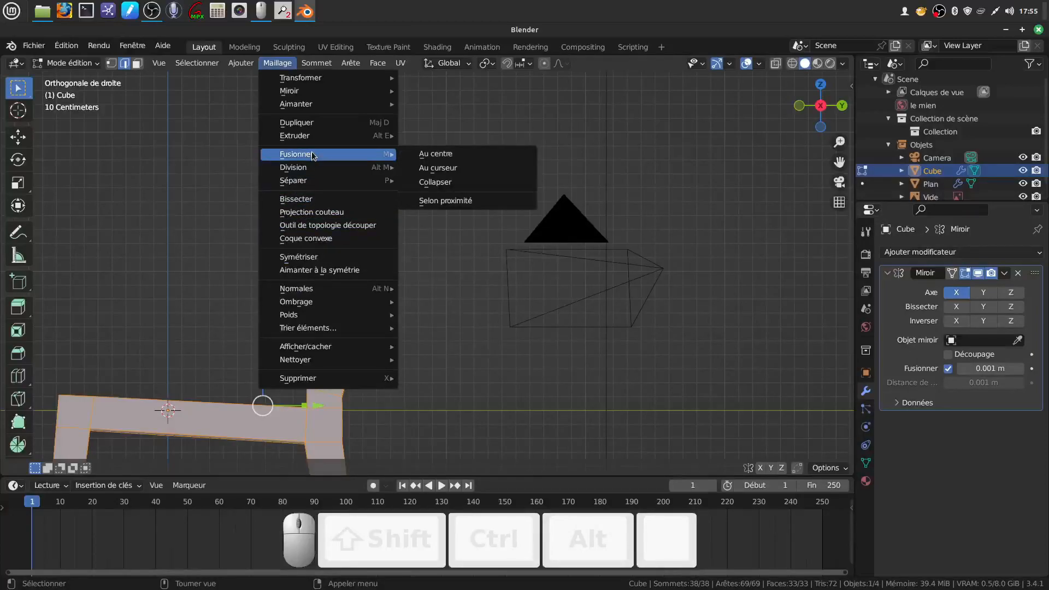
mouse_move(320, 183)
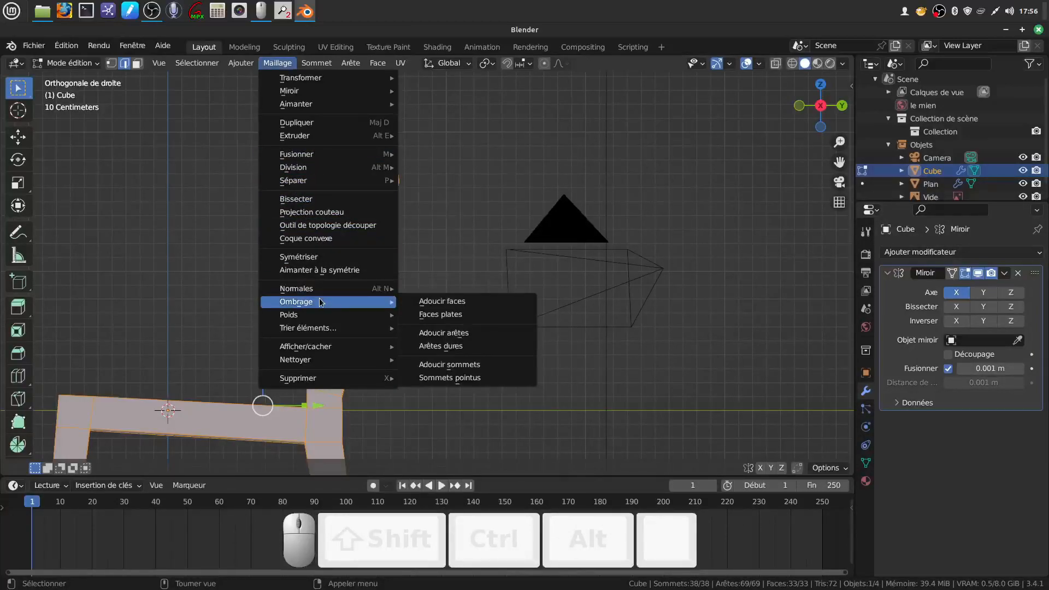
left_click(306, 200)
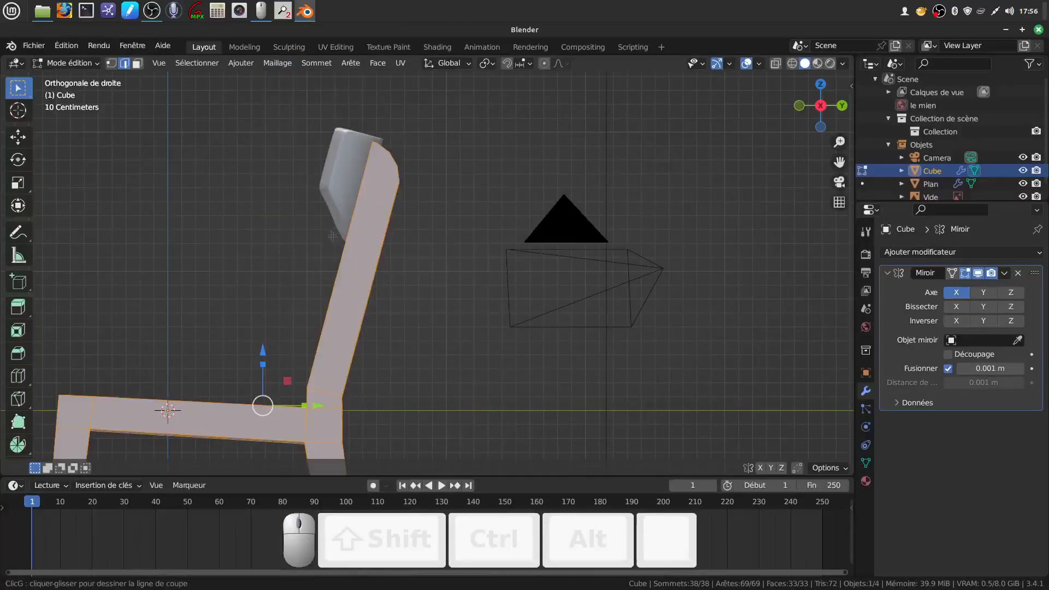
left_click_drag(322, 221, 395, 254)
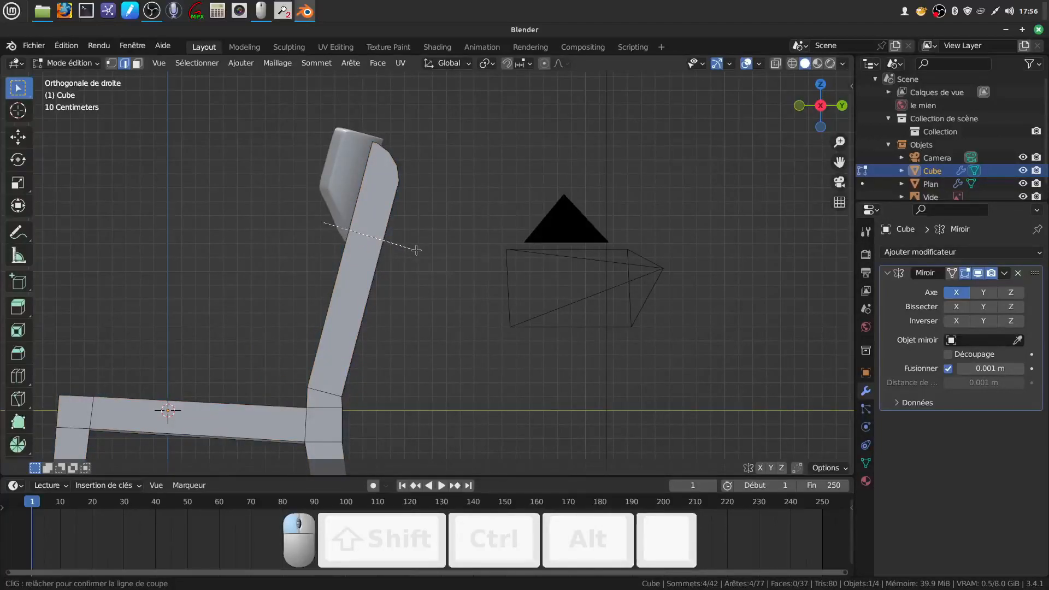
left_click_drag(417, 249, 416, 250)
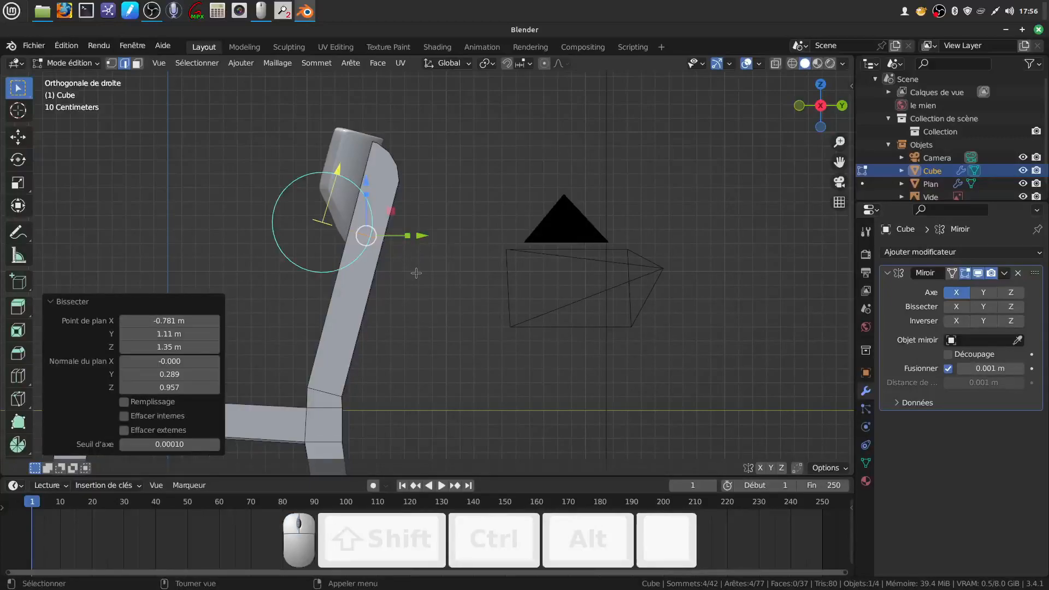
Step: Move the bisect plane up the rear post until its plane point is at about Y 1.14 m, Z 1.46 m
middle_click_drag(403, 265, 350, 196)
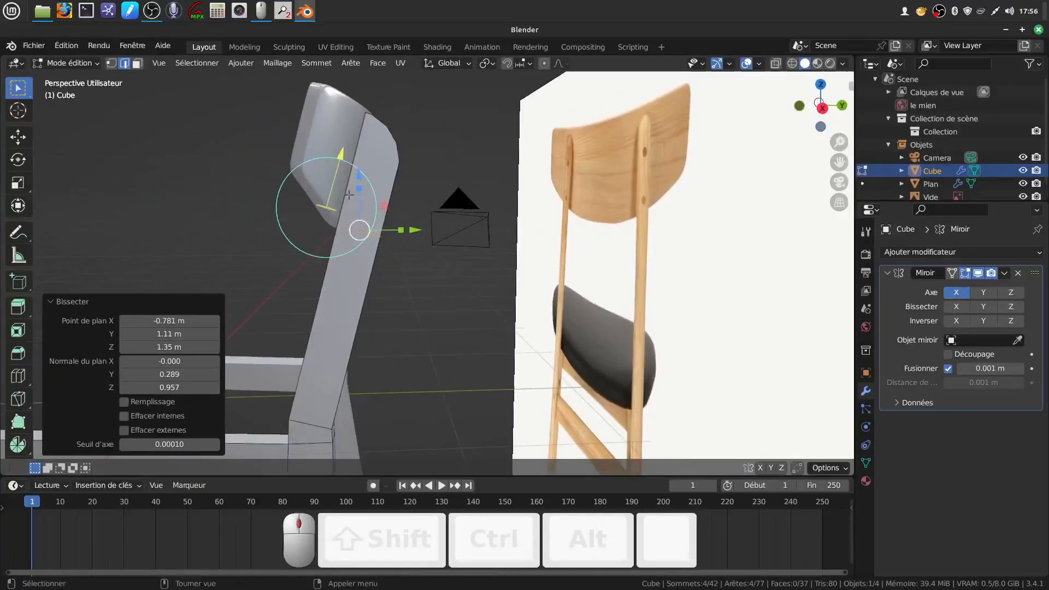
left_click_drag(340, 154, 350, 144)
middle_click_drag(350, 145, 413, 249)
left_click_drag(318, 123, 316, 115)
middle_click_drag(320, 123, 364, 297)
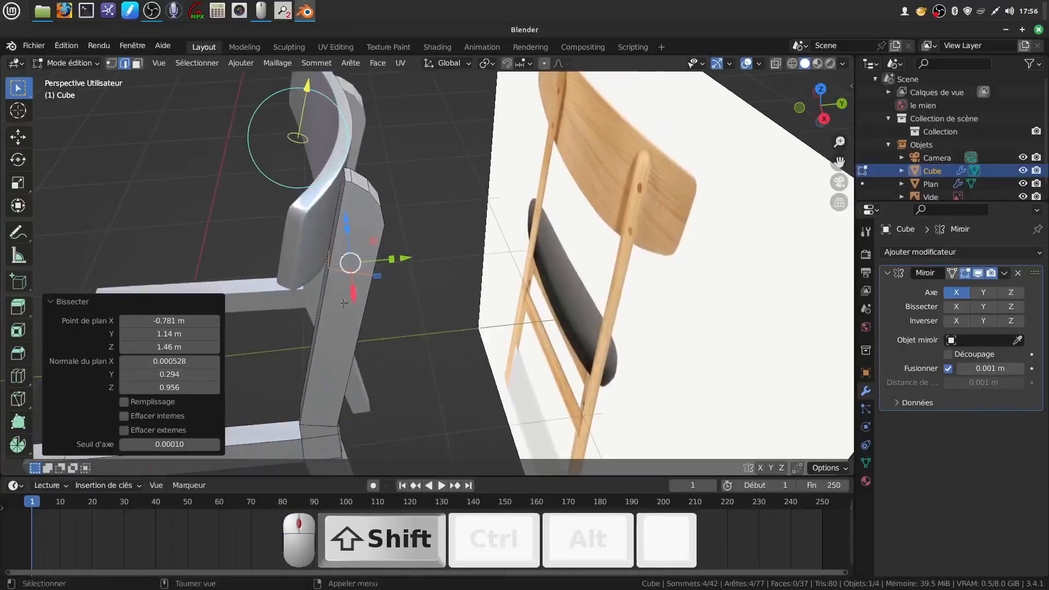
scroll(310, 230, "up", 3)
middle_click_drag(309, 231, 386, 197, "shift")
scroll(382, 268, "down", 3)
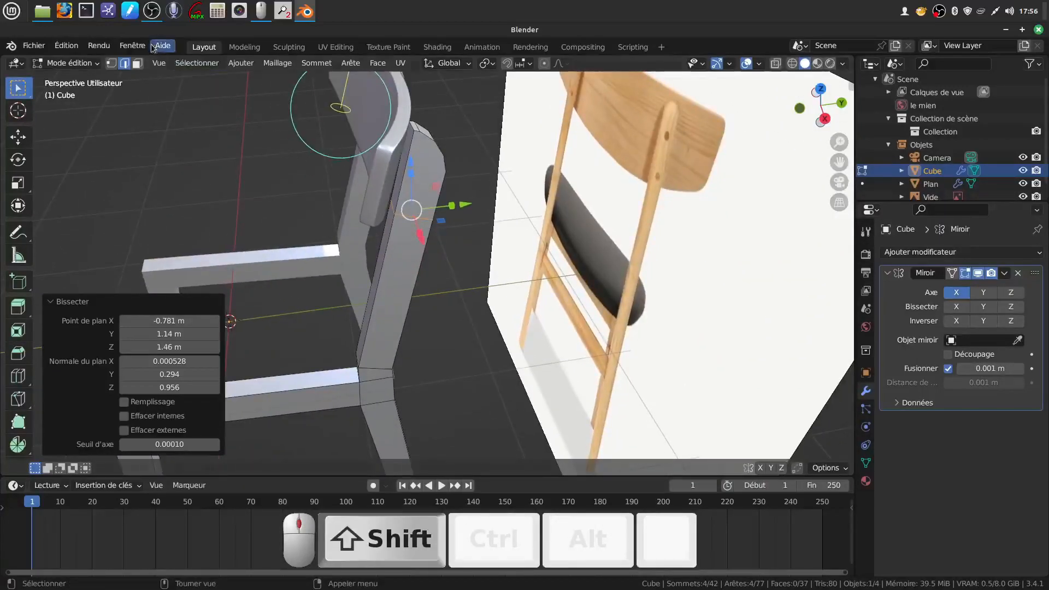
Step: Switch to vertex selection and select the rear post's front vertices at its upper end and at the bisect cut
left_click(112, 66)
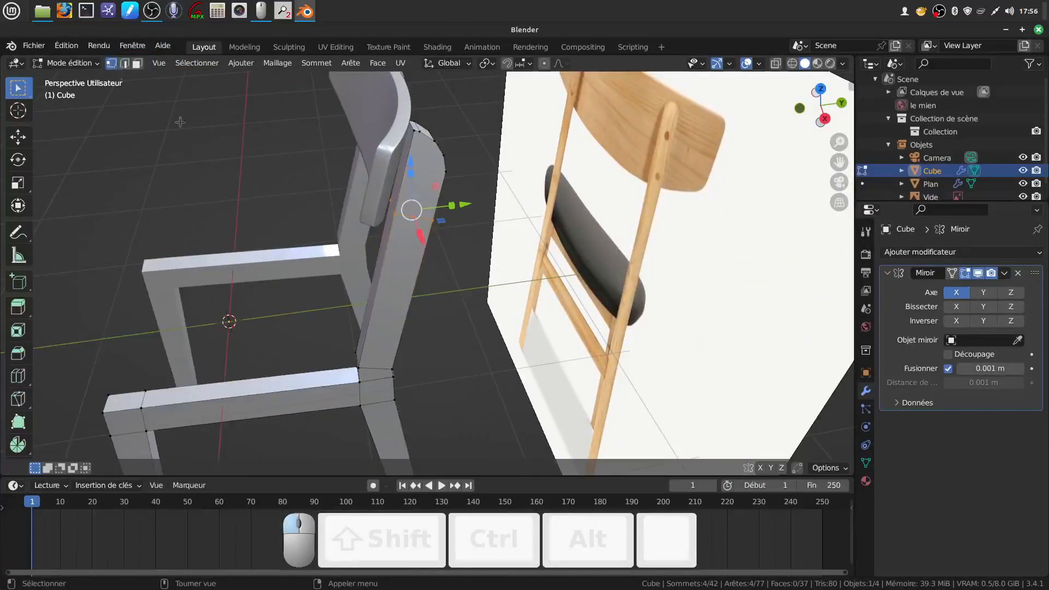
scroll(440, 264, "up", 1)
middle_click_drag(424, 95, 423, 138, "shift")
left_click(410, 148)
left_click(389, 256, "shift")
middle_click_drag(389, 256, 443, 233)
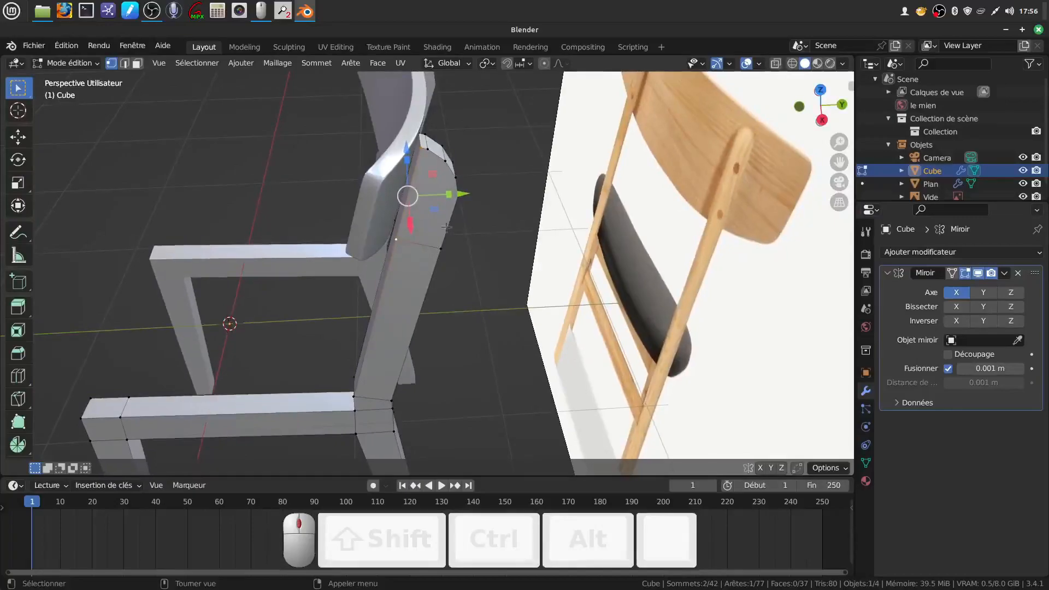
left_click_drag(463, 194, 458, 195)
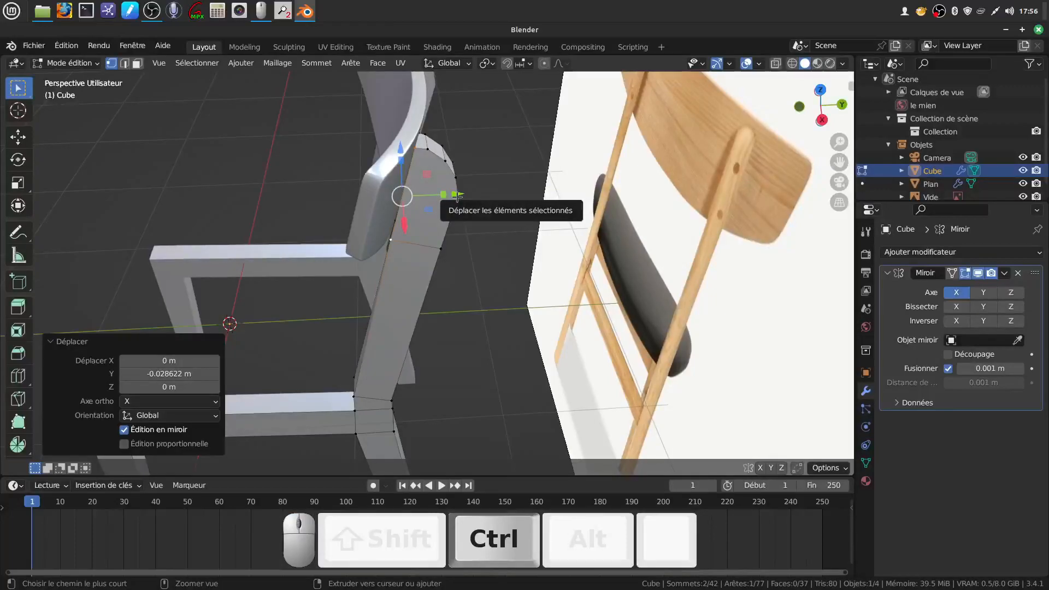
key("ctrl+z")
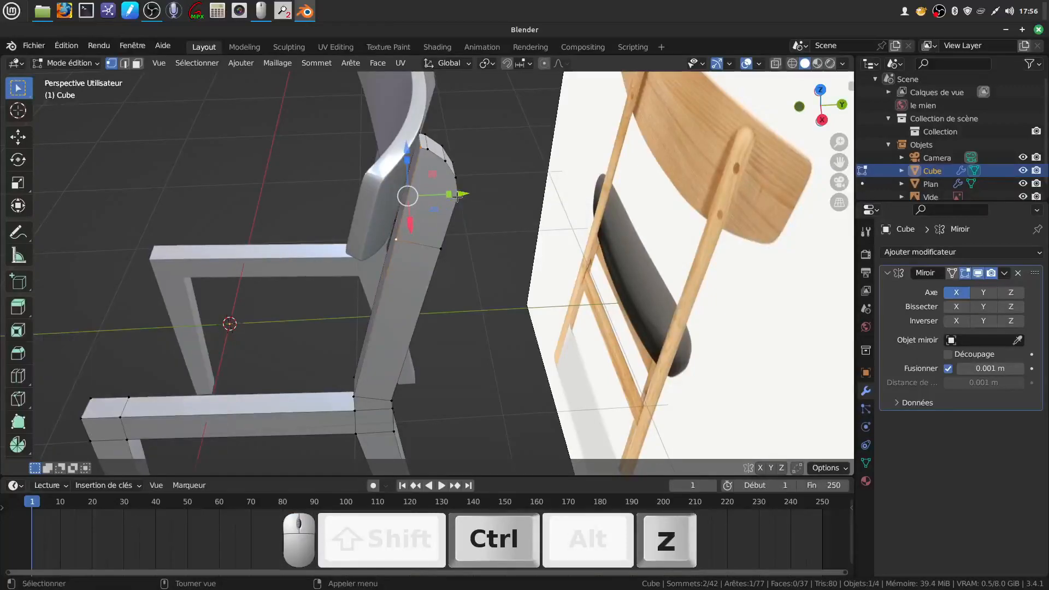
key("a")
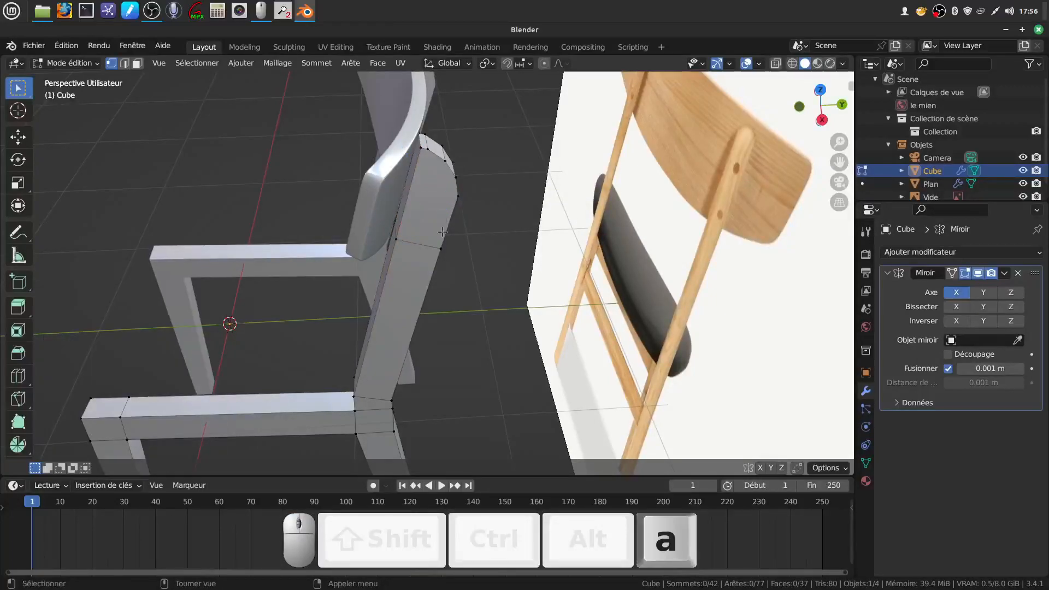
Step: Add one loop cut to the chair's rear post and slide it just below the post's upper edge loop, factor about -0.93
key("ctrl+r")
left_click(396, 337)
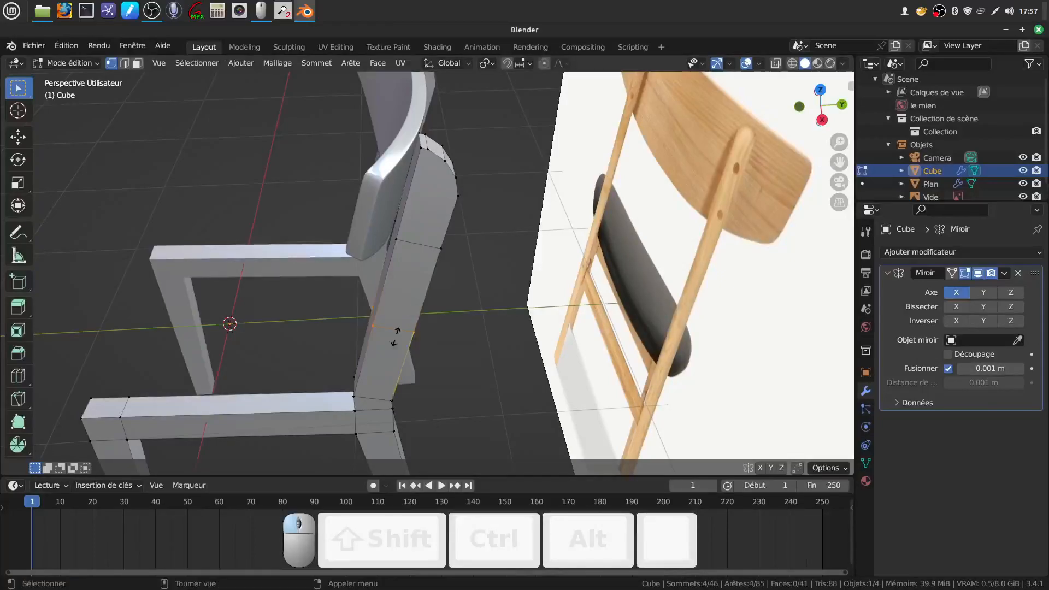
left_click(412, 265)
right_click(414, 266)
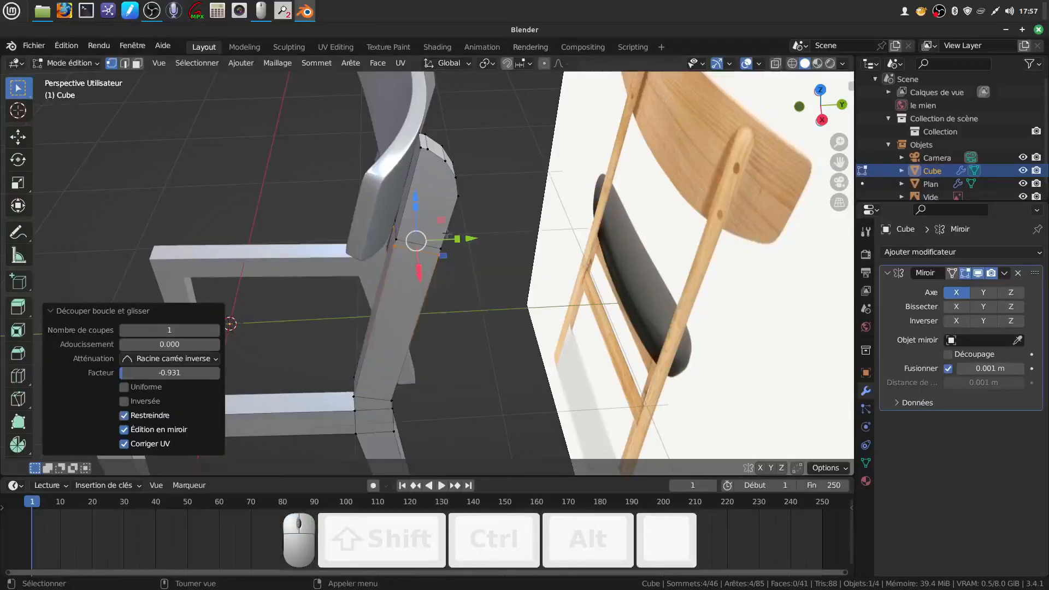
Step: Slide the new edge loop on the rear post closer to the loop above it, with a factor of about -0.46
scroll(446, 229, "up", 2)
middle_click_drag(446, 229, 473, 190)
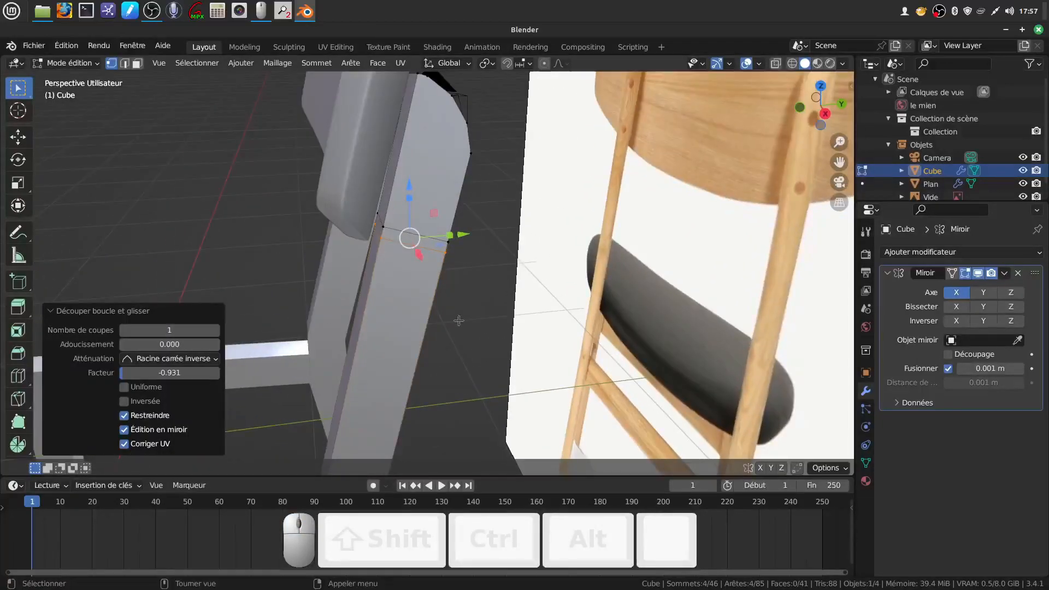
key("g")
key("g")
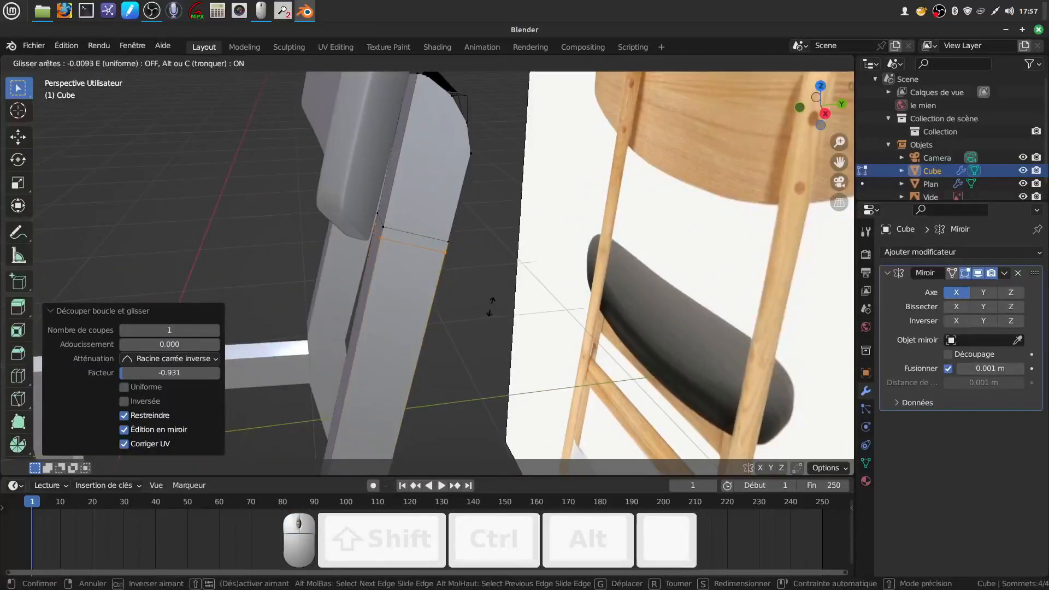
left_click(467, 234)
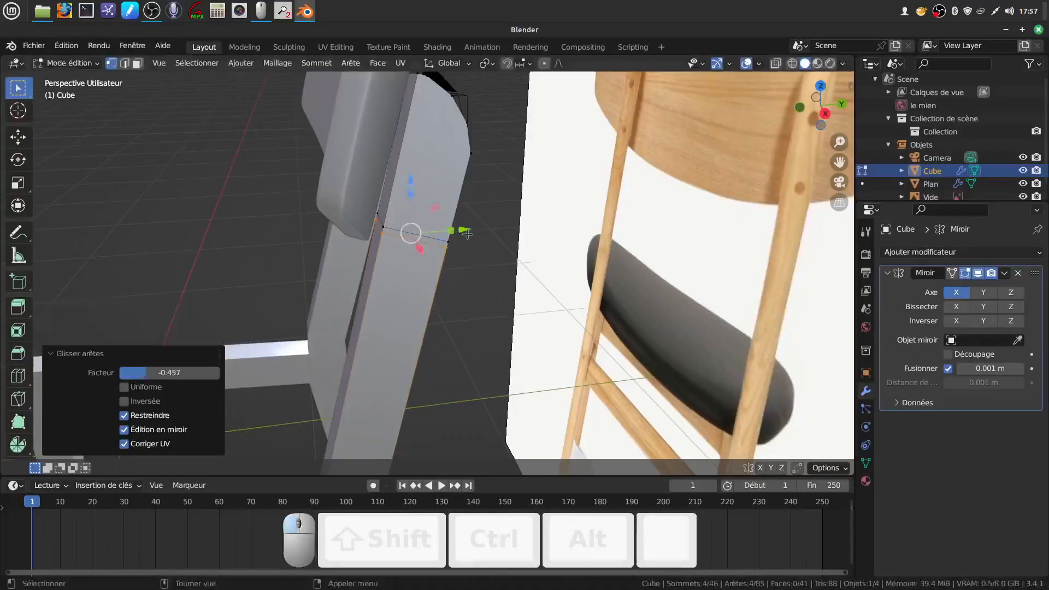
Step: Move the rear post's front vertex near the backrest's lower edge about -0.018 m along Y
left_click(385, 221)
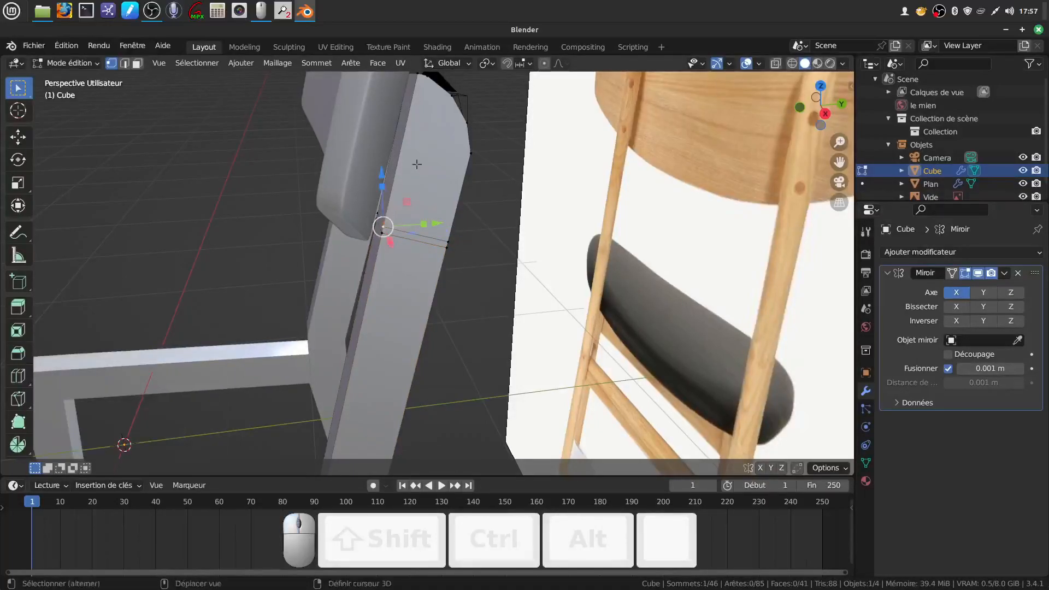
middle_click_drag(436, 98, 424, 85, "shift")
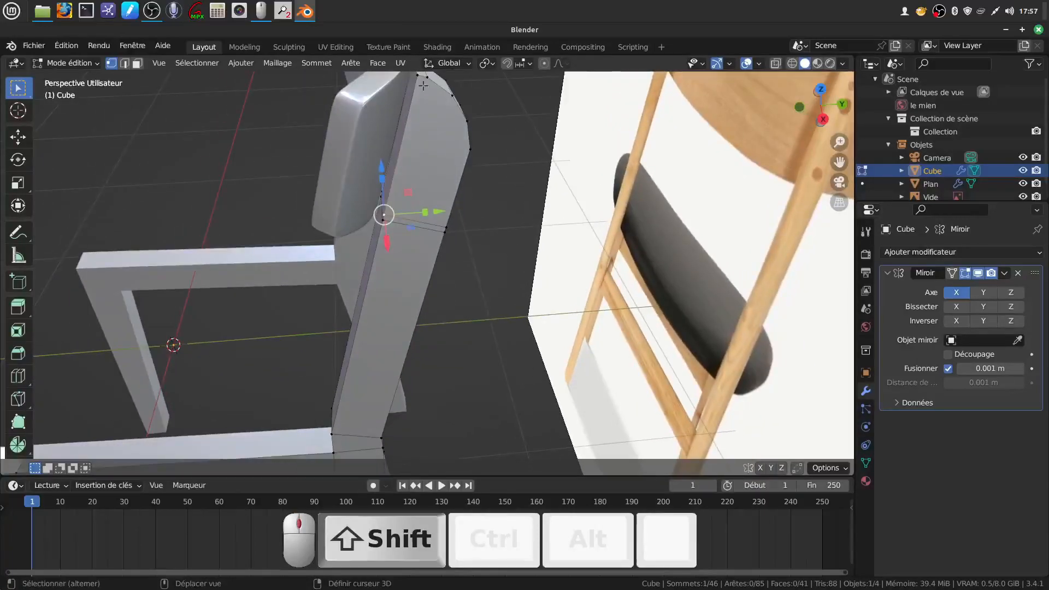
middle_click_drag(419, 154, 420, 158)
left_click_drag(472, 204, 463, 204)
middle_click_drag(463, 204, 435, 217)
left_click_drag(436, 217, 436, 305)
left_click(374, 274)
middle_click_drag(435, 305, 472, 323)
scroll(472, 323, "up", 2)
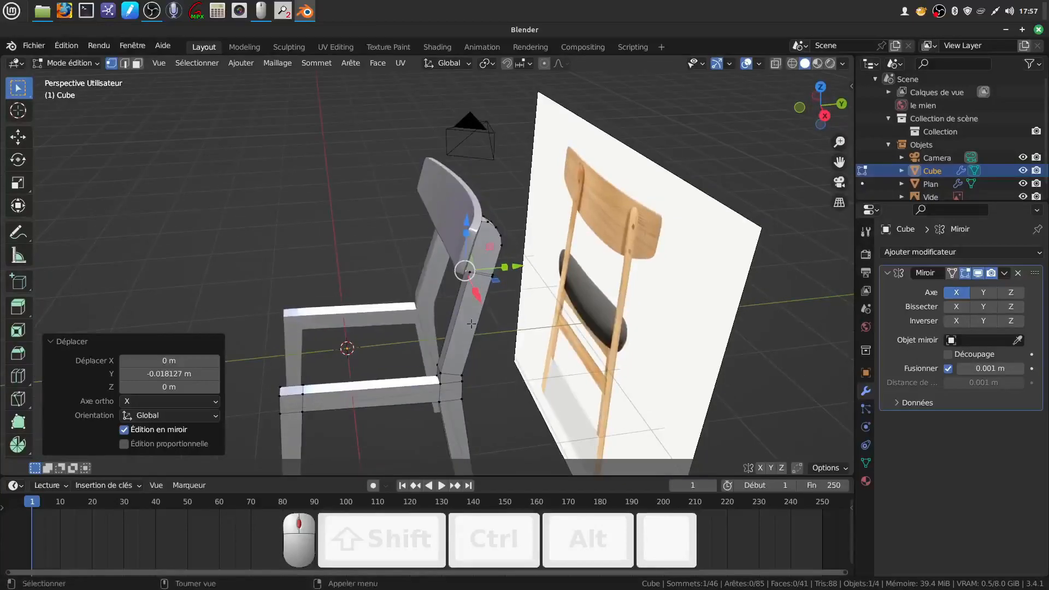
Step: Return to Object Mode and add a Subdivision Surface modifier to the chair frame with a viewport level of 2
key("Tab")
scroll(448, 342, "down", 3)
middle_click_drag(448, 342, 473, 283)
left_click(346, 191)
middle_click_drag(358, 218, 444, 284)
scroll(444, 284, "up", 3)
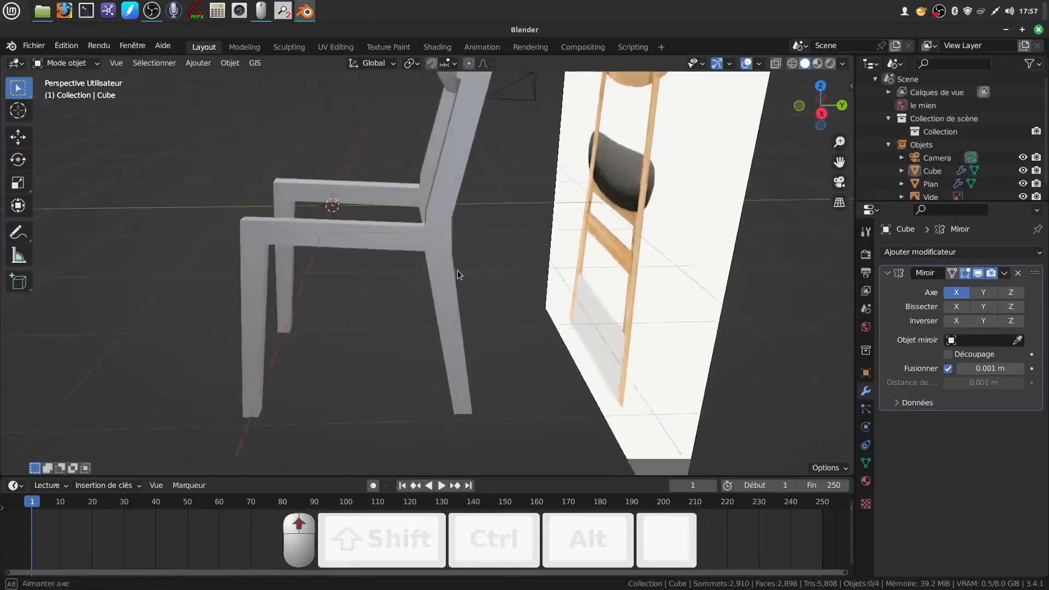
left_click(442, 271)
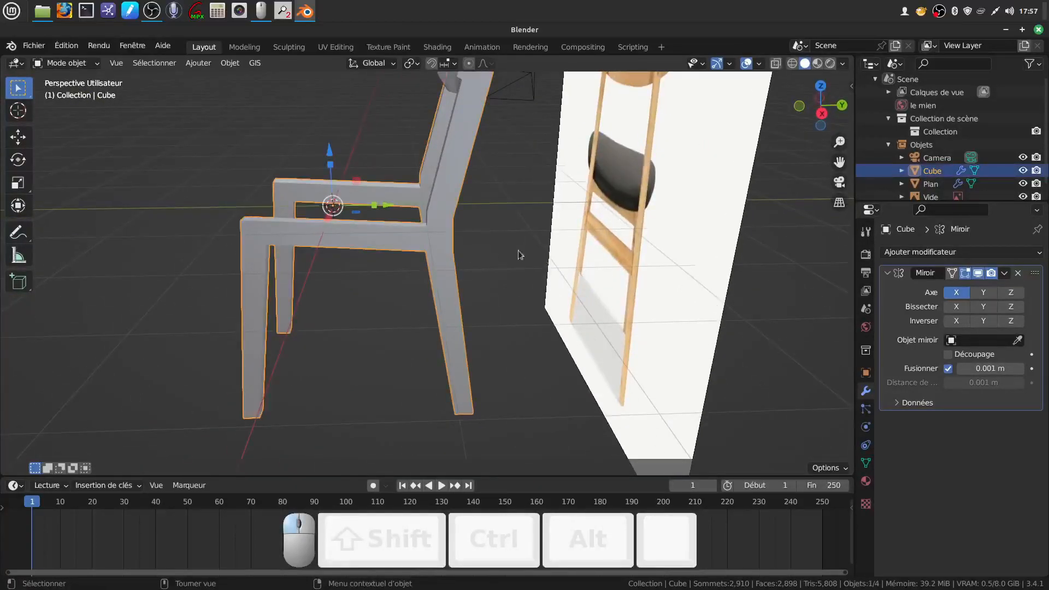
left_click(1038, 254)
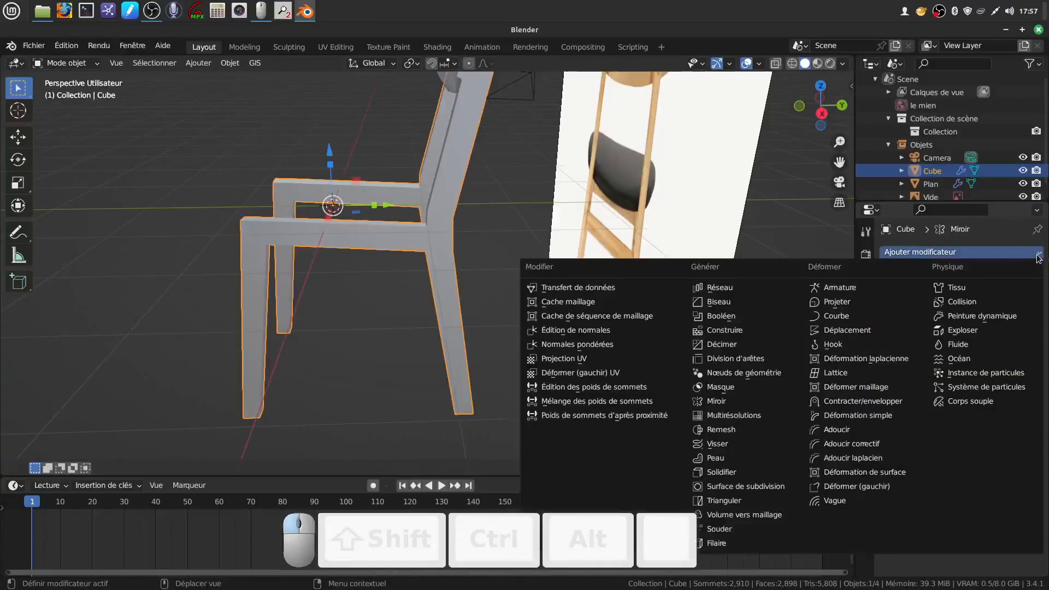
left_click(772, 485)
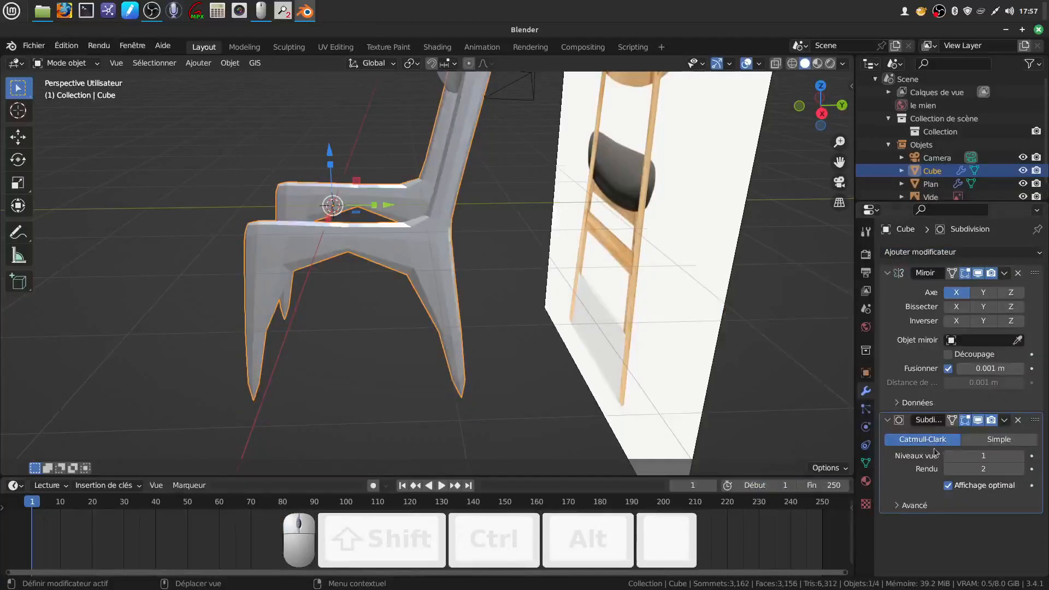
left_click(1021, 456)
Step: Apply smooth shading to the chair frame
middle_click_drag(432, 312, 428, 265, "shift")
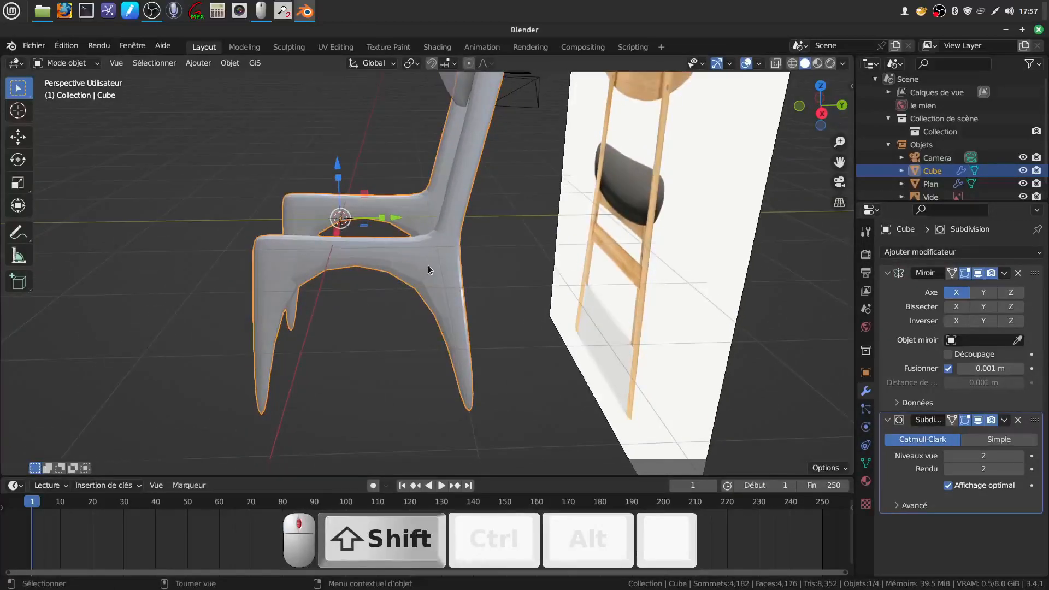
right_click(428, 265)
left_click(428, 264)
Step: In Edit Mode, add loop cuts near the front leg's foot and top, at factors of about 0.97 and -0.96
middle_click_drag(346, 381, 399, 317, "shift")
scroll(361, 368, "up", 1)
scroll(361, 368, "up", 2)
scroll(361, 368, "down", 3)
key("Tab")
mouse_move(333, 378)
middle_mouse_down("ctrl")
mouse_move(347, 340)
mouse_move(335, 358)
middle_mouse_up("ctrl")
middle_click_drag(335, 356, 323, 355)
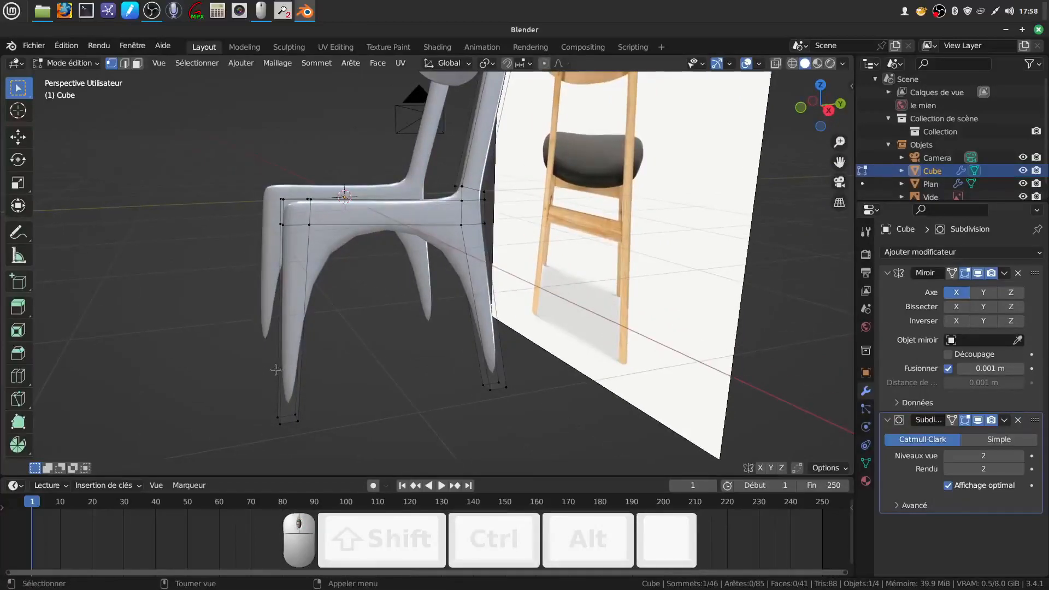
key("ctrl+r")
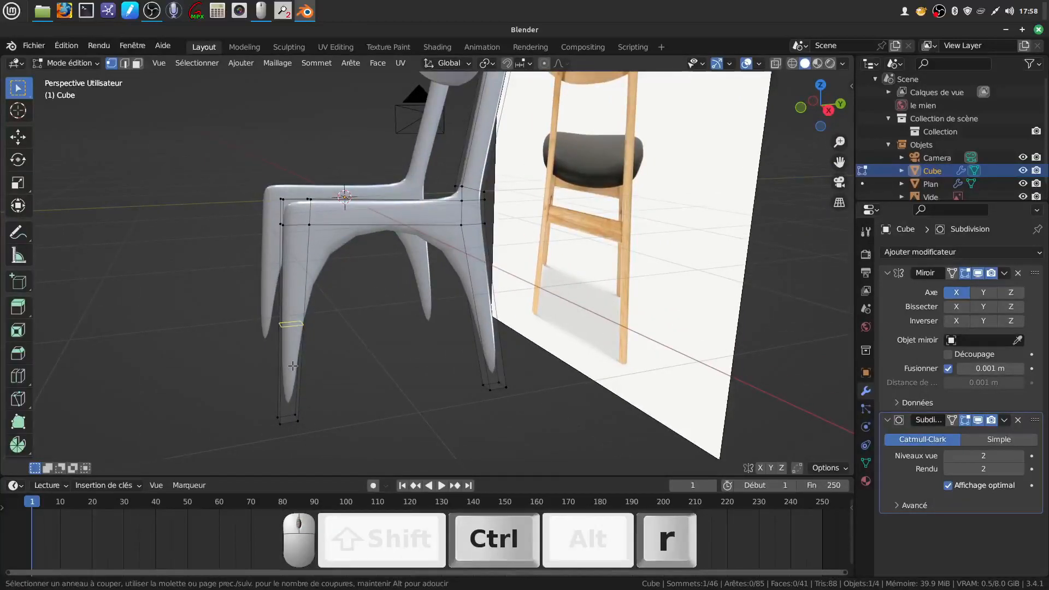
left_click_drag(293, 366, 305, 462)
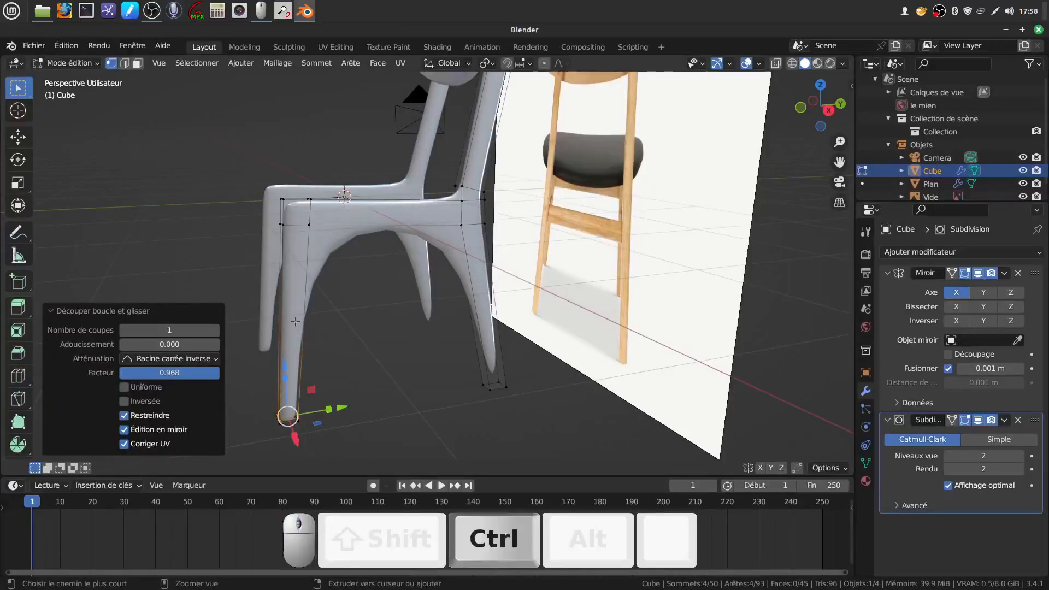
key("ctrl+r")
left_click_drag(296, 320, 326, 231)
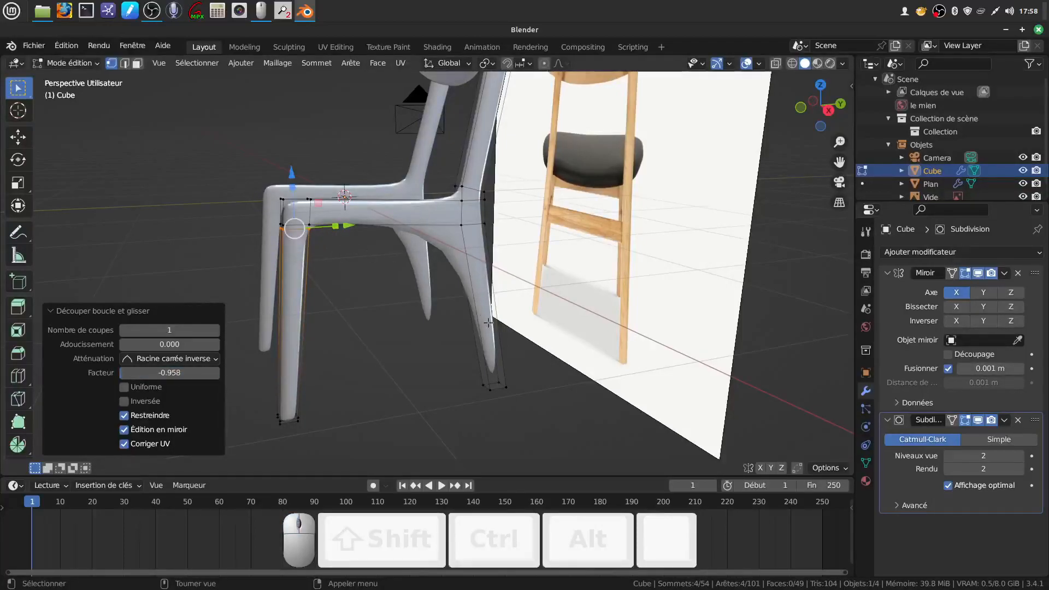
Step: Add loop cuts near the rear leg's foot and top, at factors of about -0.955 and 0.96
key("ctrl+r")
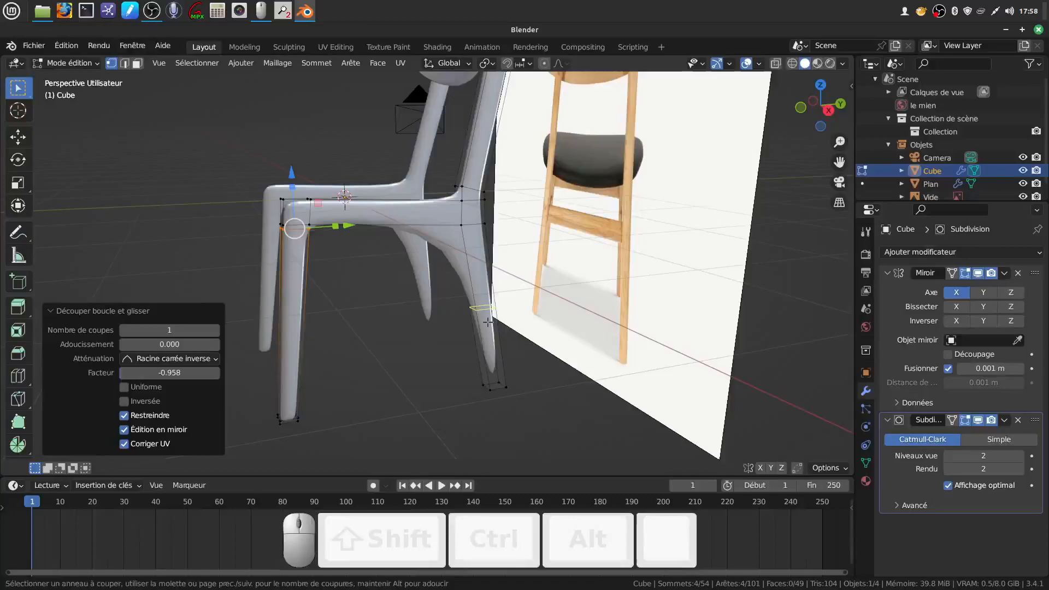
left_click(488, 323)
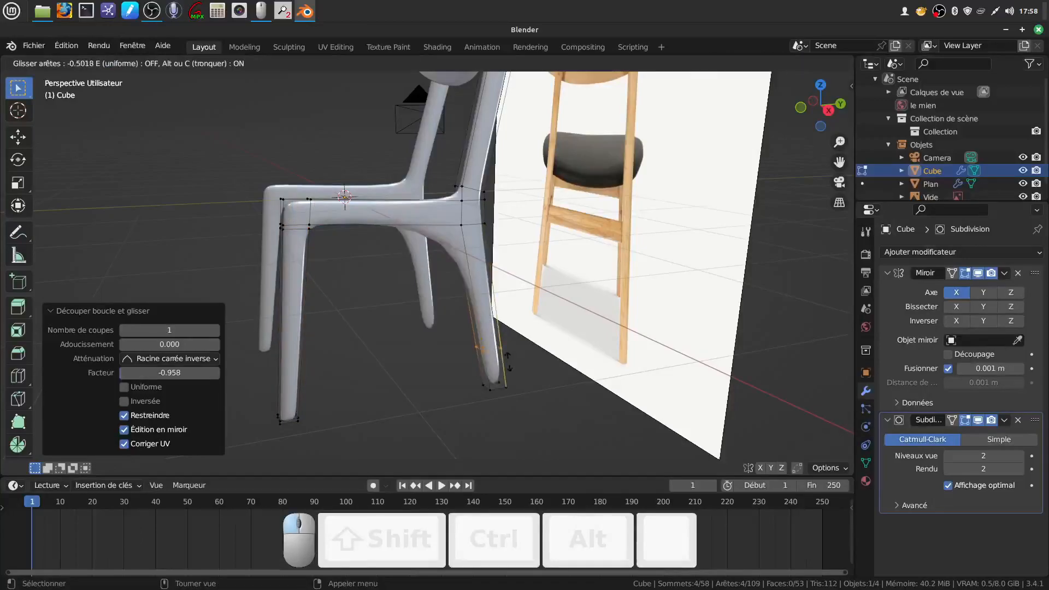
left_click(498, 403)
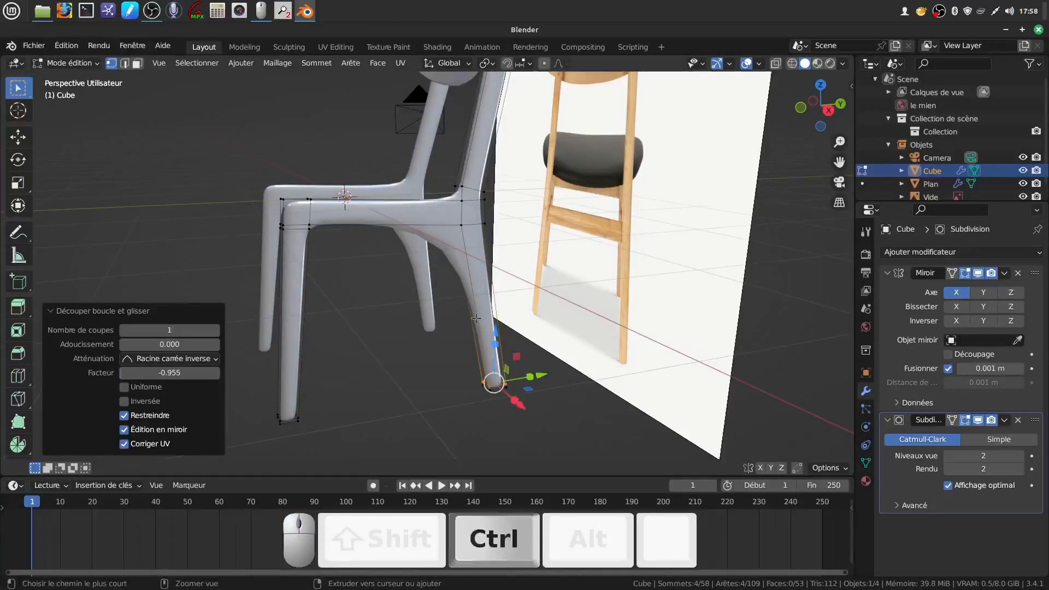
key("ctrl+r")
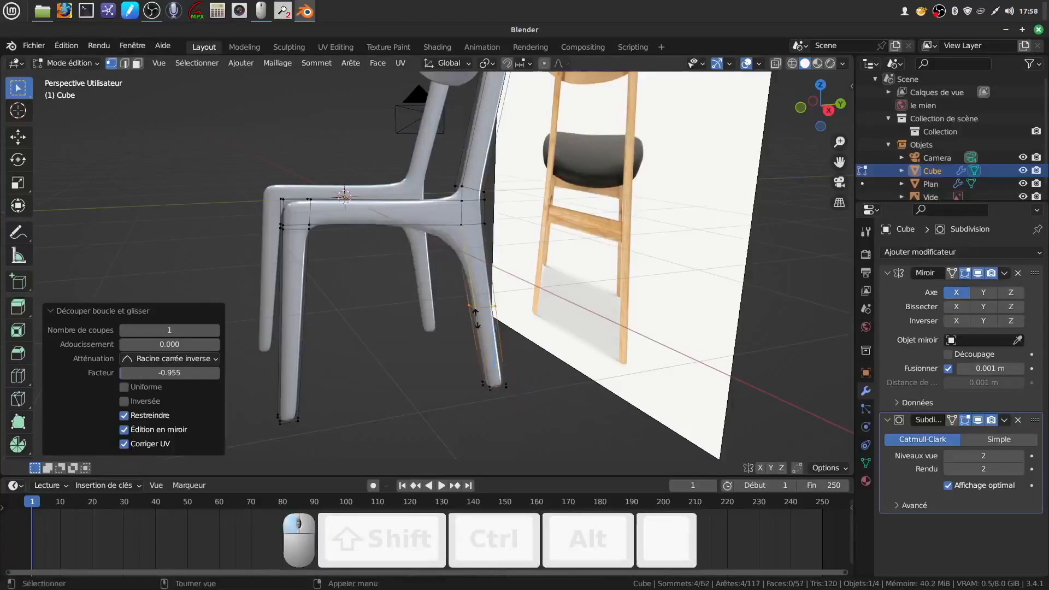
left_click(494, 270)
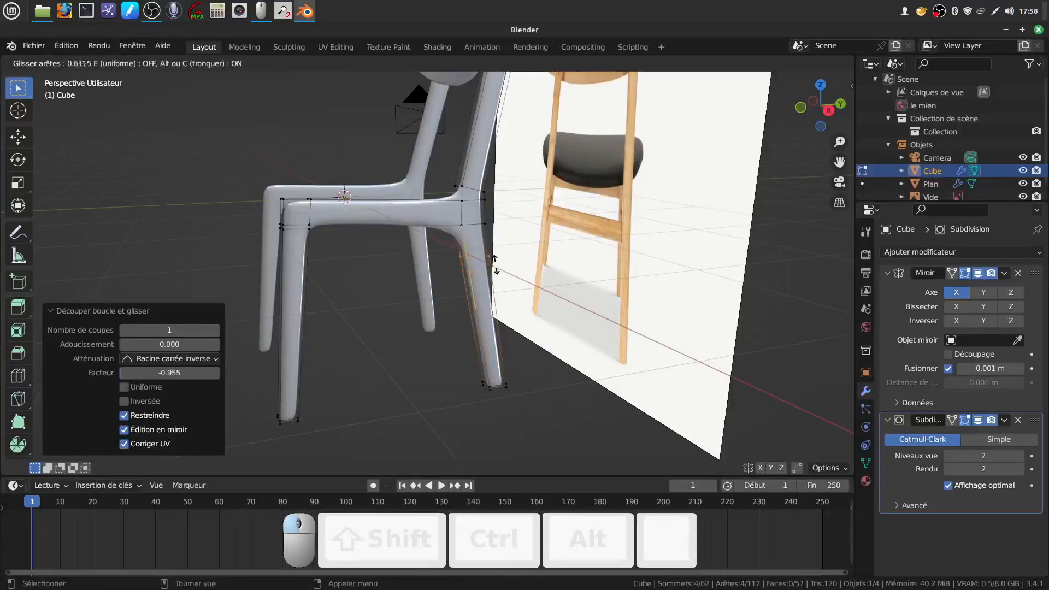
left_click(502, 235)
Step: Add loop cuts at the front and rear ends of the side seat rail, at factors of about 0.96 and -0.95
scroll(442, 341, "up", 1)
middle_click_drag(362, 322, 382, 314, "shift")
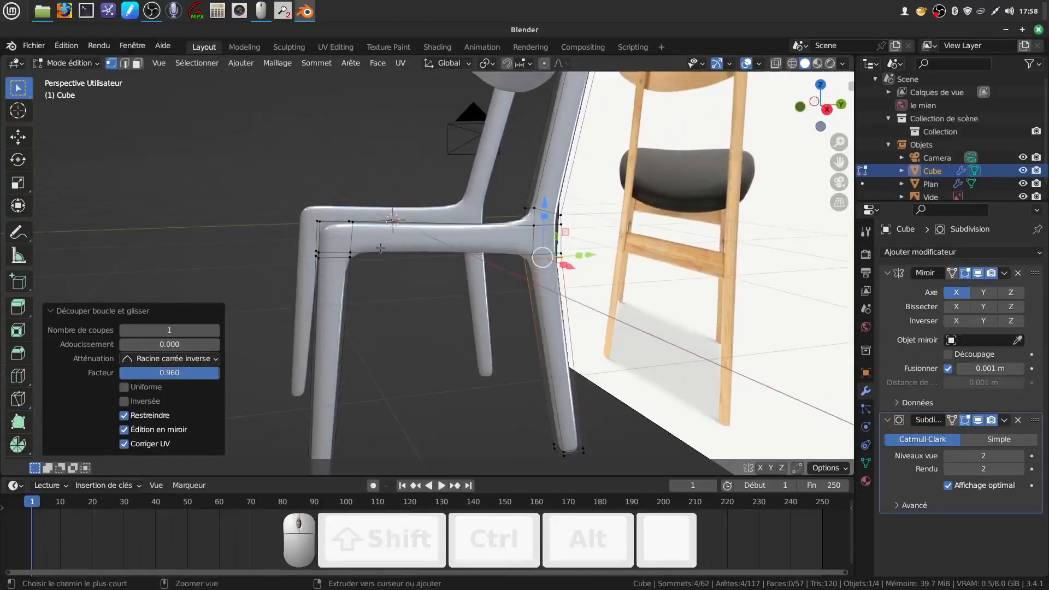
key("ctrl+r")
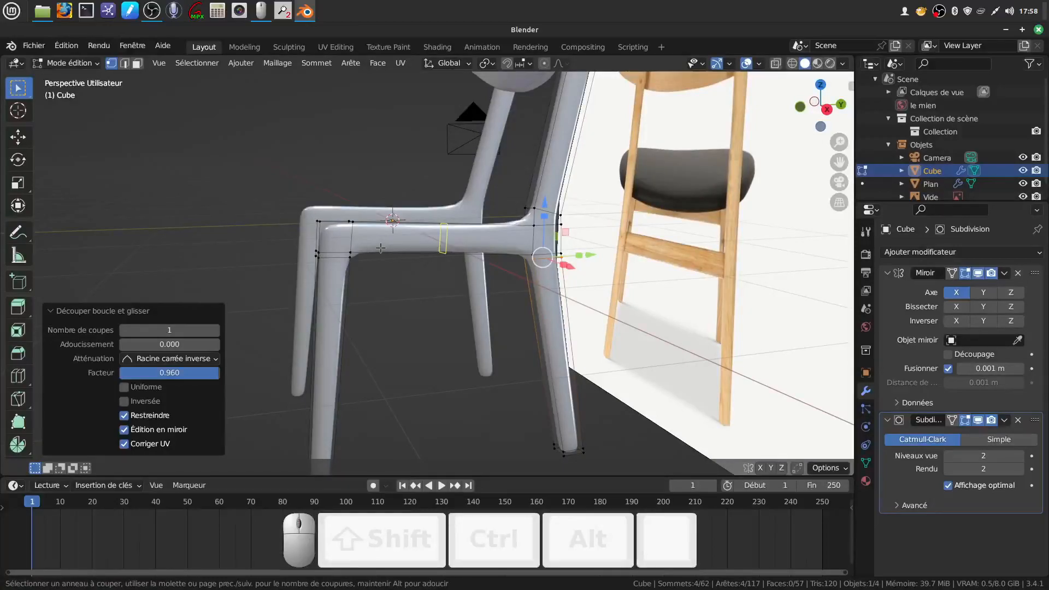
left_click(381, 248)
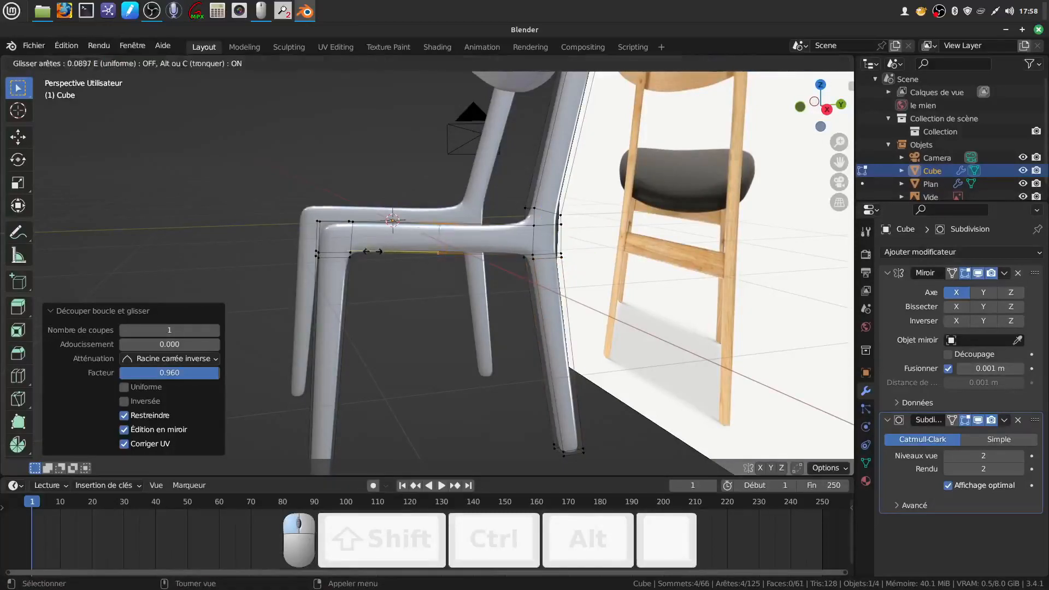
left_click(293, 263)
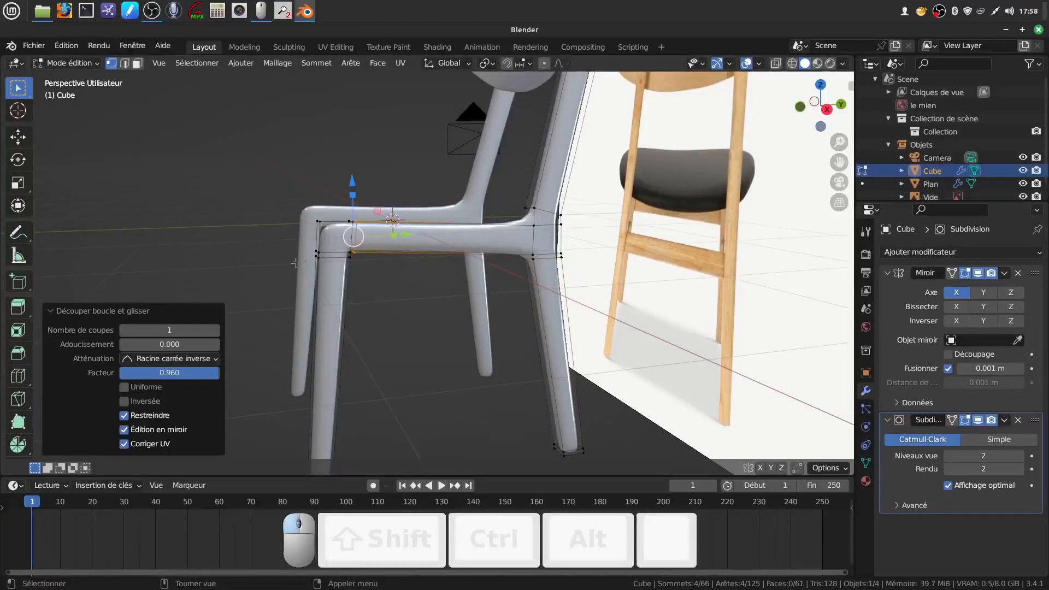
key("ctrl+r")
left_click(471, 247)
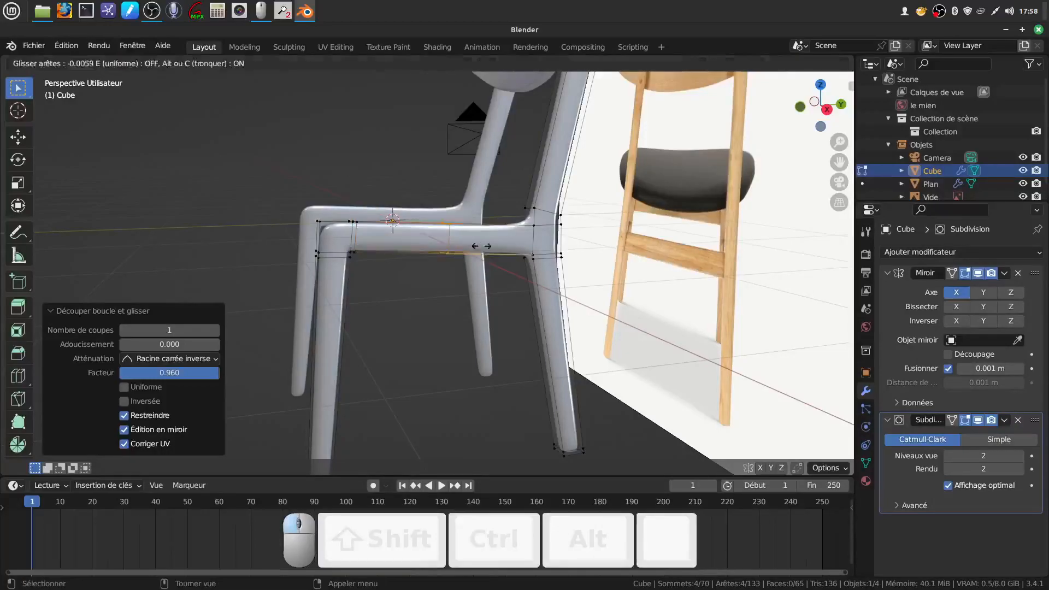
left_click(556, 243)
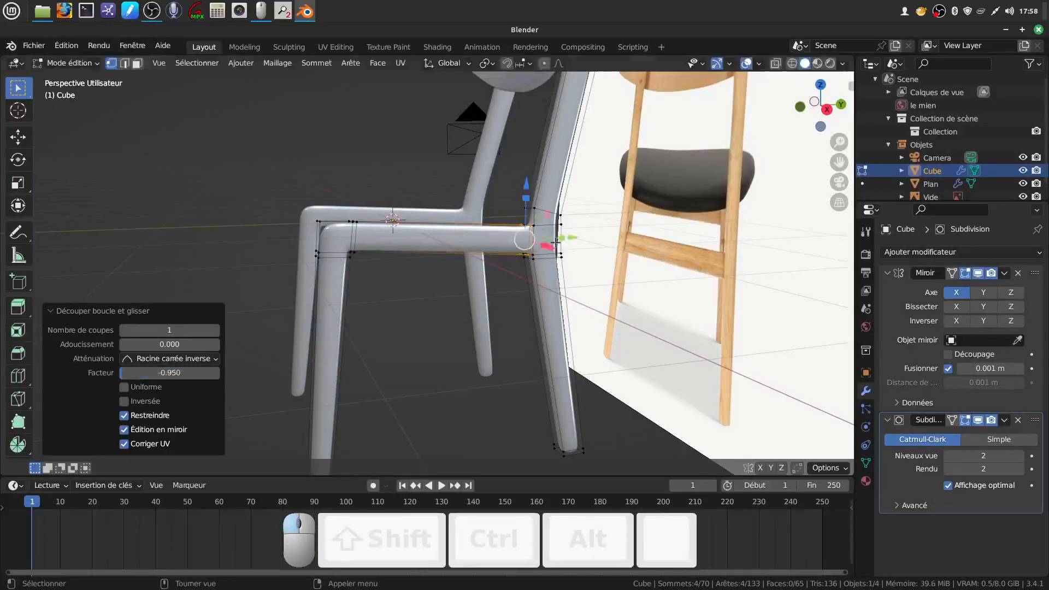
Step: Add a loop cut across the back post just below the backrest notch, at a factor of about -0.97
scroll(576, 162, "down", 5)
middle_click_drag(531, 179, 513, 234, "shift")
scroll(518, 269, "up", 6)
middle_click_drag(519, 237, 543, 202)
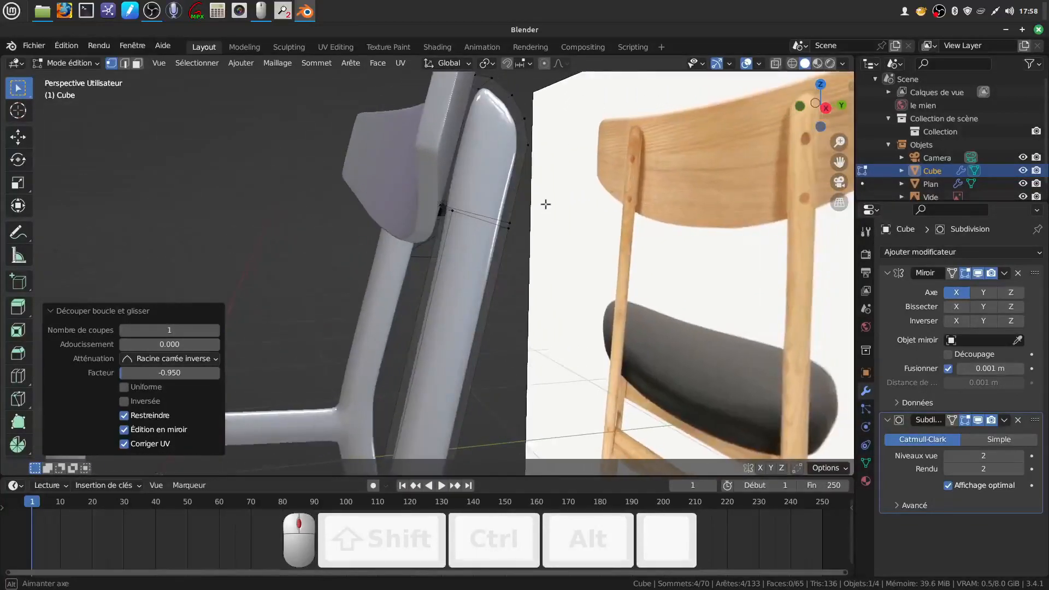
scroll(456, 275, "down", 3)
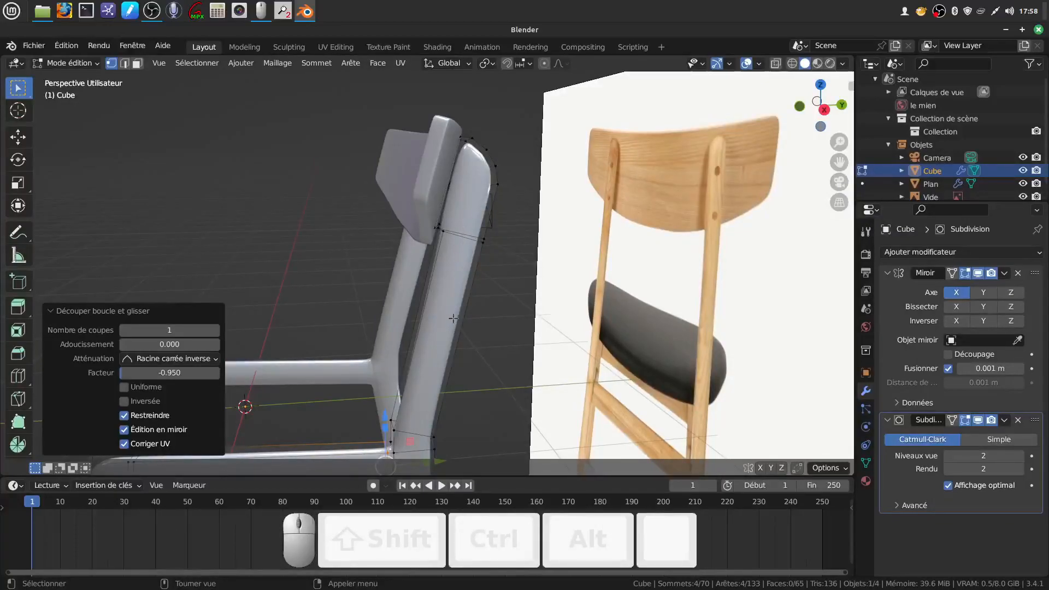
key("ctrl+r")
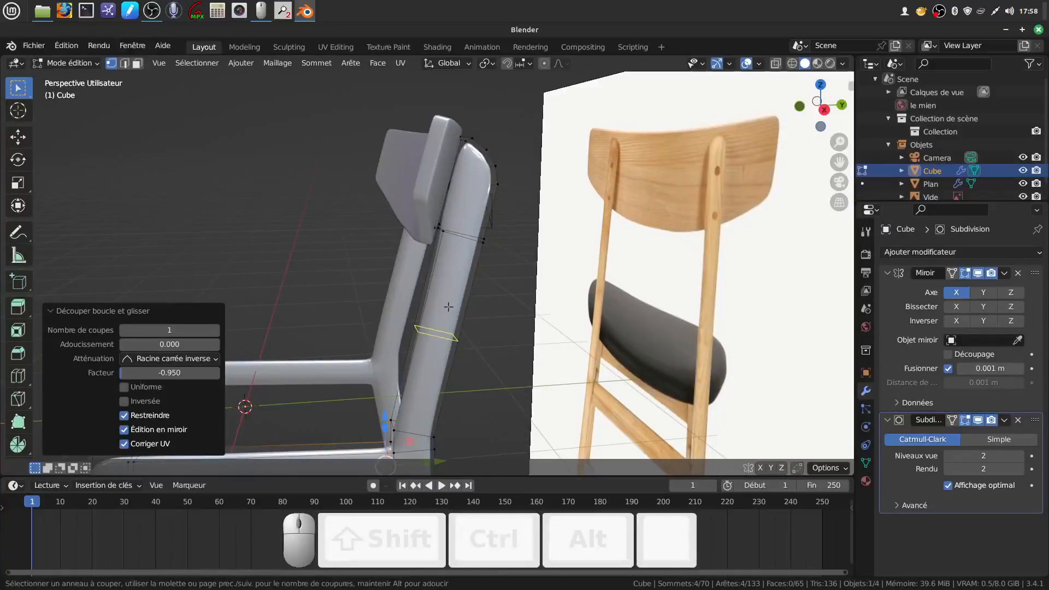
left_click(448, 307)
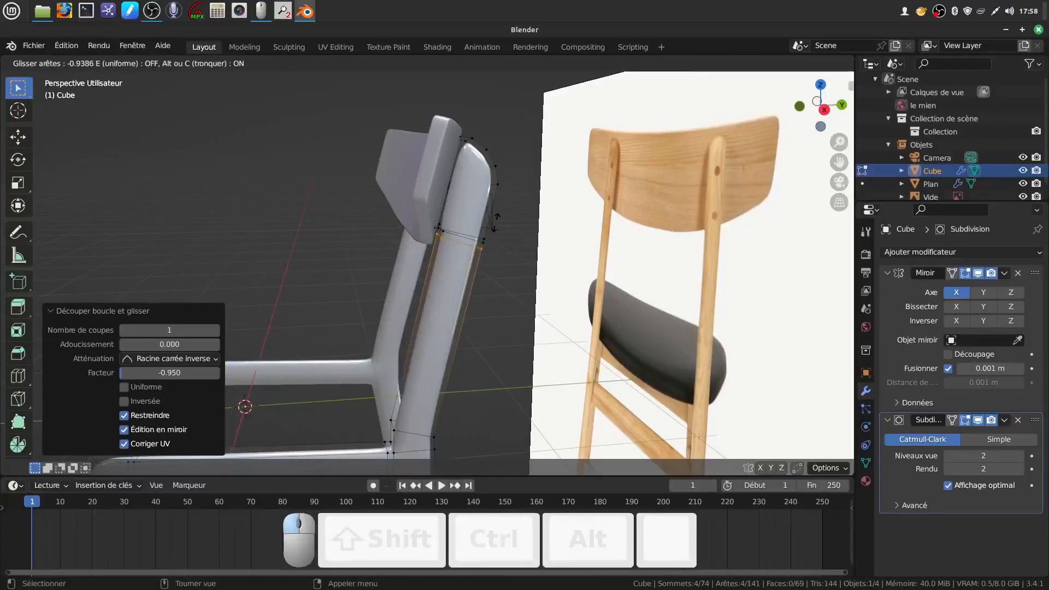
left_click(498, 218)
scroll(469, 208, "up", 5)
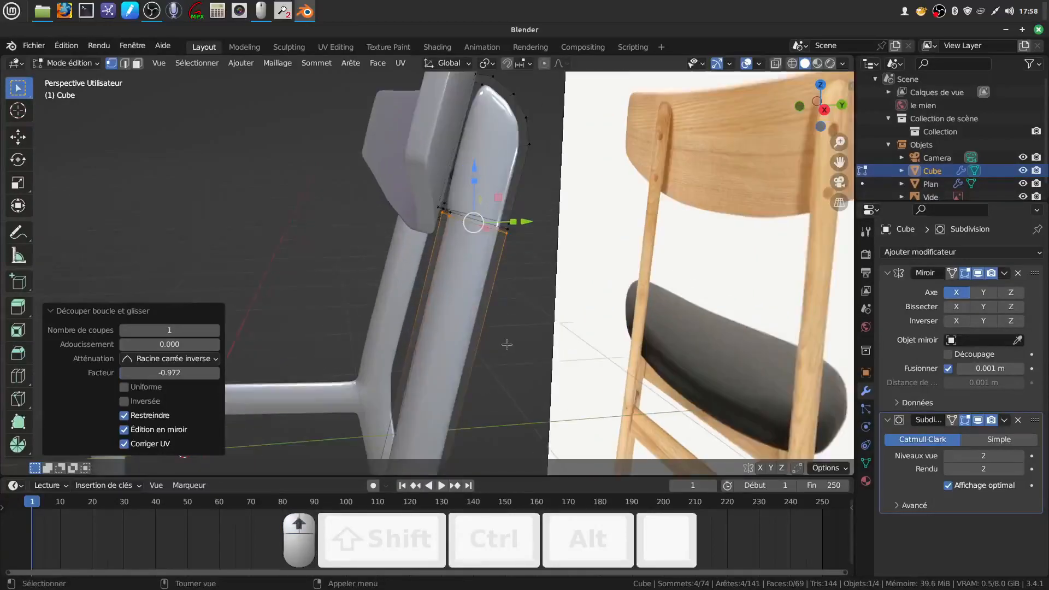
Step: Select the whole frame mesh and bisect it across the back post just above the backrest notch, parallel to the notch's edge loops
middle_click_drag(482, 167, 458, 226, "shift")
key("ctrl+r")
key("Escape")
middle_click_drag(468, 262, 468, 266)
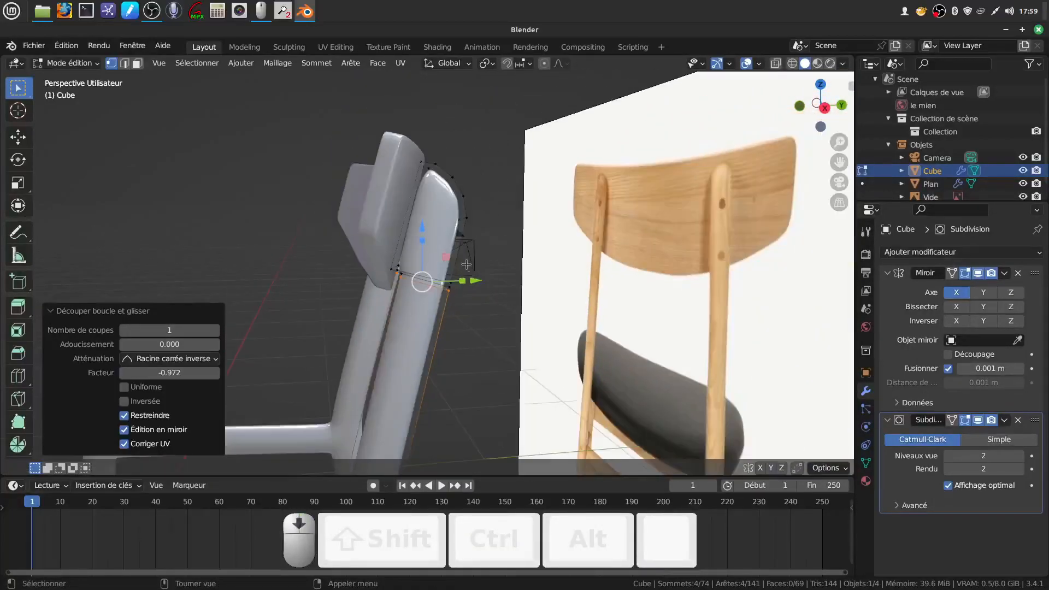
key("KP_3")
scroll(481, 240, "up", 3)
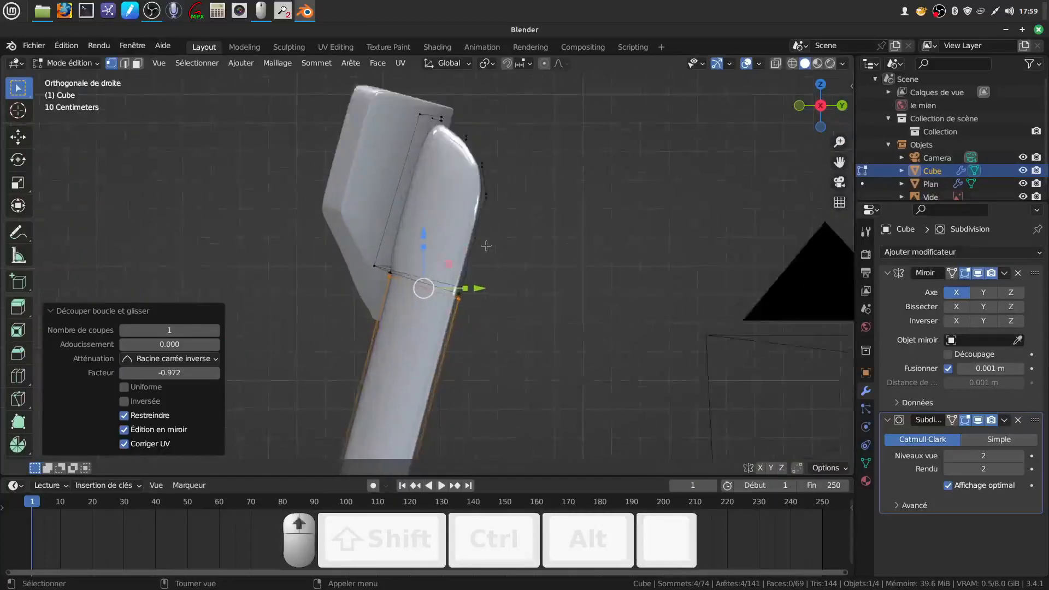
middle_click_drag(480, 234, 473, 219, "shift")
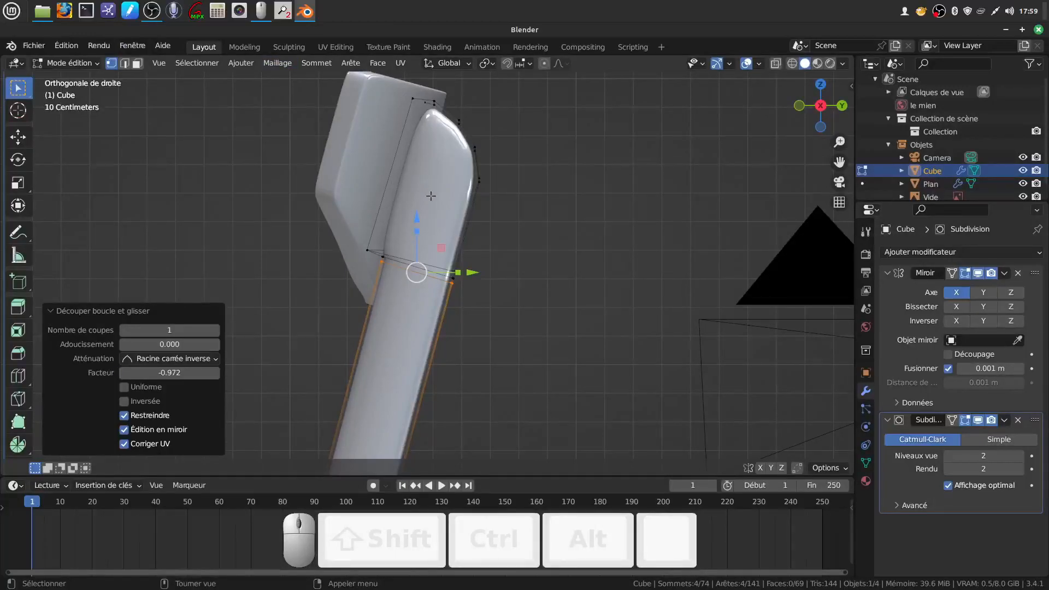
key("a")
left_click(278, 62)
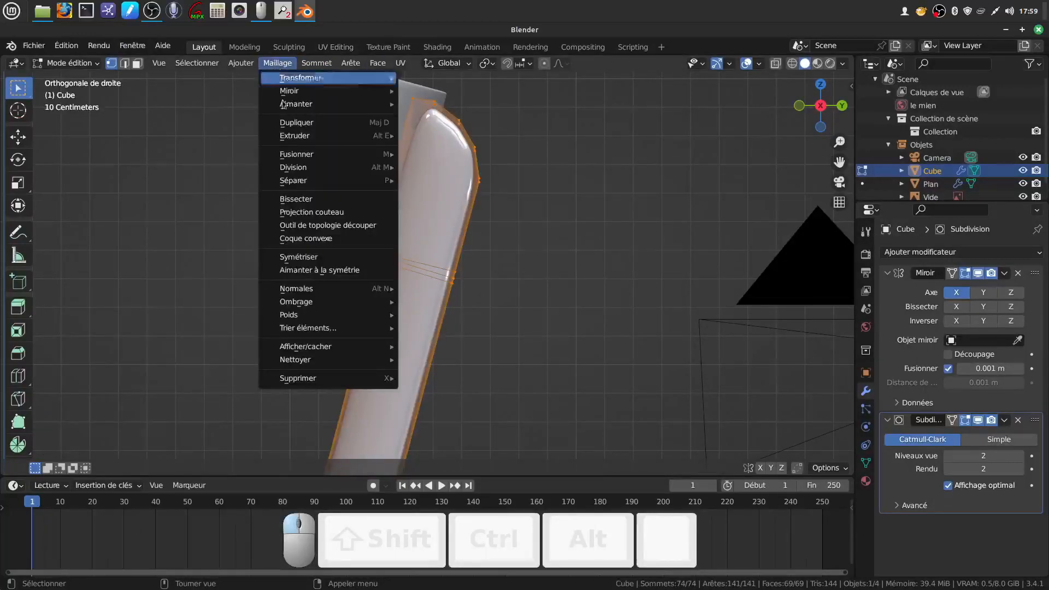
left_click(300, 200)
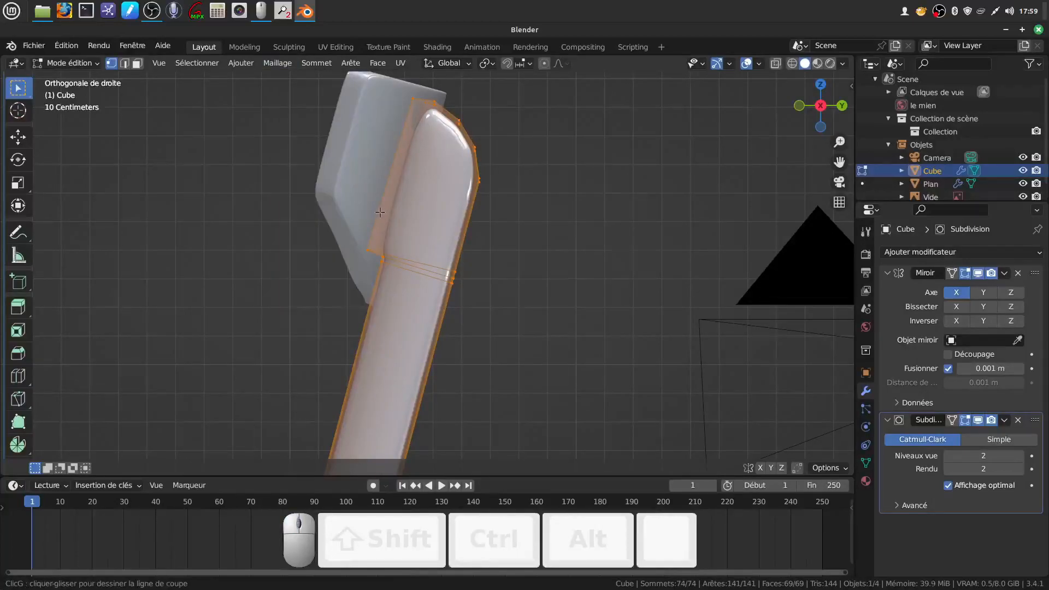
left_click_drag(361, 217, 411, 242)
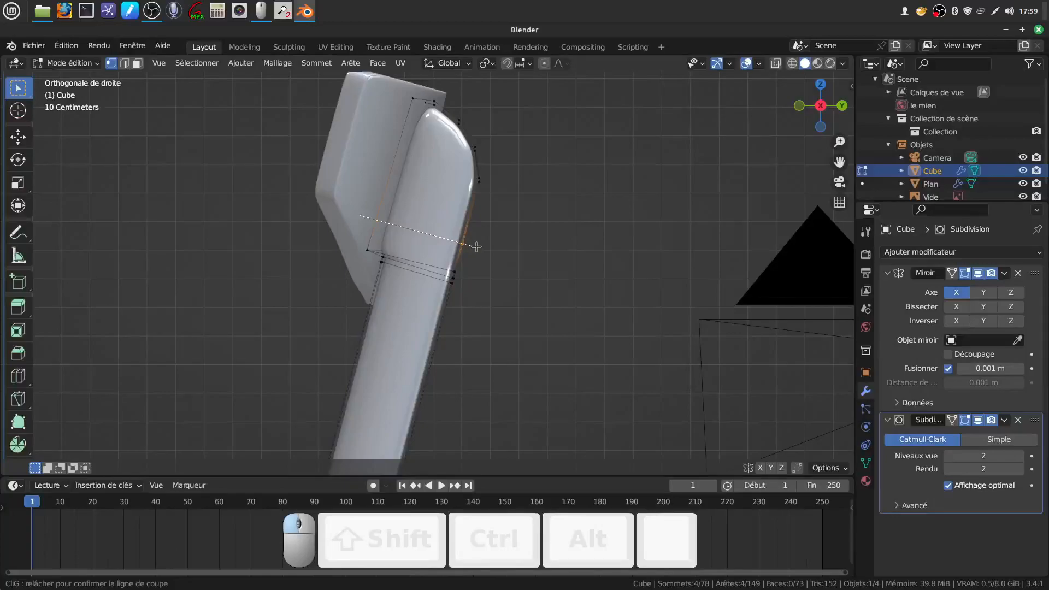
left_click_drag(476, 247, 476, 250)
left_click_drag(372, 162, 361, 185)
Step: Add a loop cut along the upper edge of the side seat rail, at a factor of about -0.744
scroll(557, 147, "down", 2)
middle_click_drag(558, 147, 484, 104)
scroll(451, 251, "down", 4)
mouse_move(443, 268)
middle_mouse_down("shift")
mouse_move(506, 163)
mouse_move(452, 251)
mouse_move(459, 244)
mouse_move(503, 277)
mouse_move(439, 280)
mouse_move(444, 269)
middle_mouse_up("shift")
middle_click_drag(444, 269, 466, 284)
scroll(448, 277, "up", 2)
middle_click_drag(466, 284, 450, 314, "shift")
key("ctrl+r")
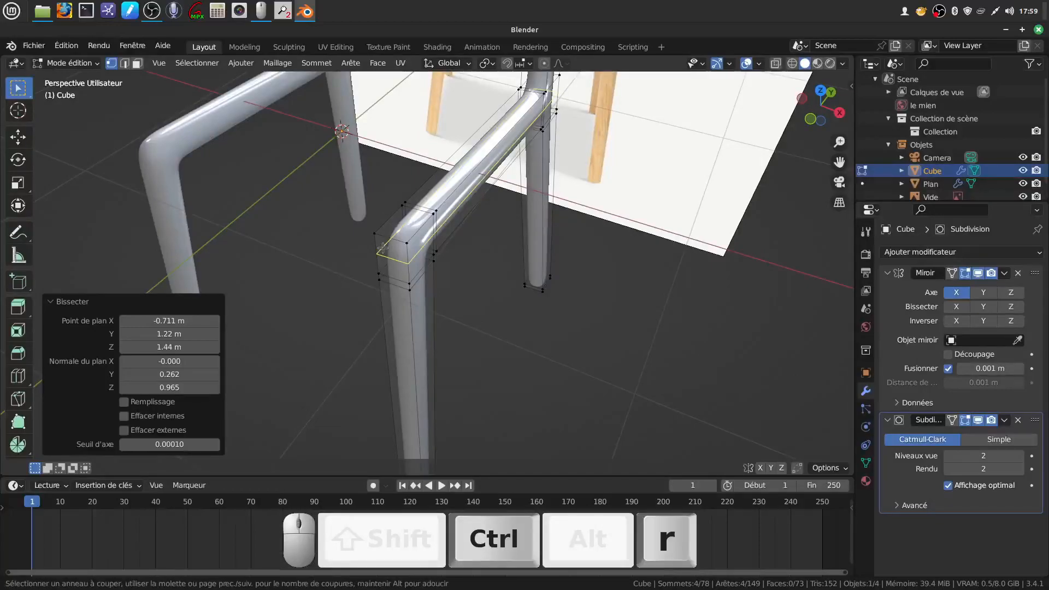
left_click_drag(382, 248, 377, 234)
middle_click_drag(377, 234, 512, 237)
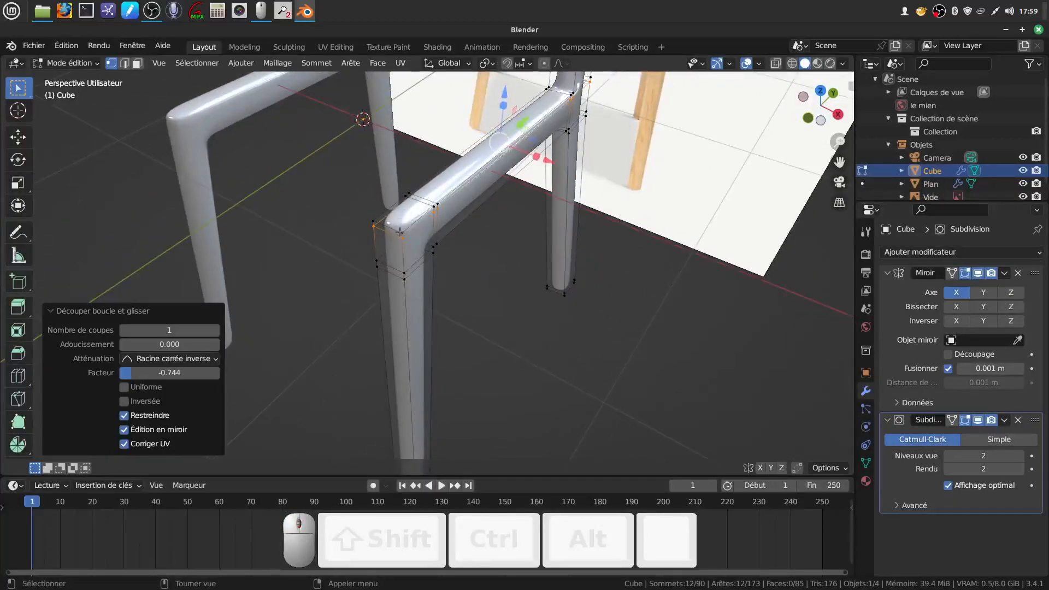
Step: Add two lengthwise loop cuts near the frame's inner and outer faces, the second at a factor of about -0.571
key("ctrl+r")
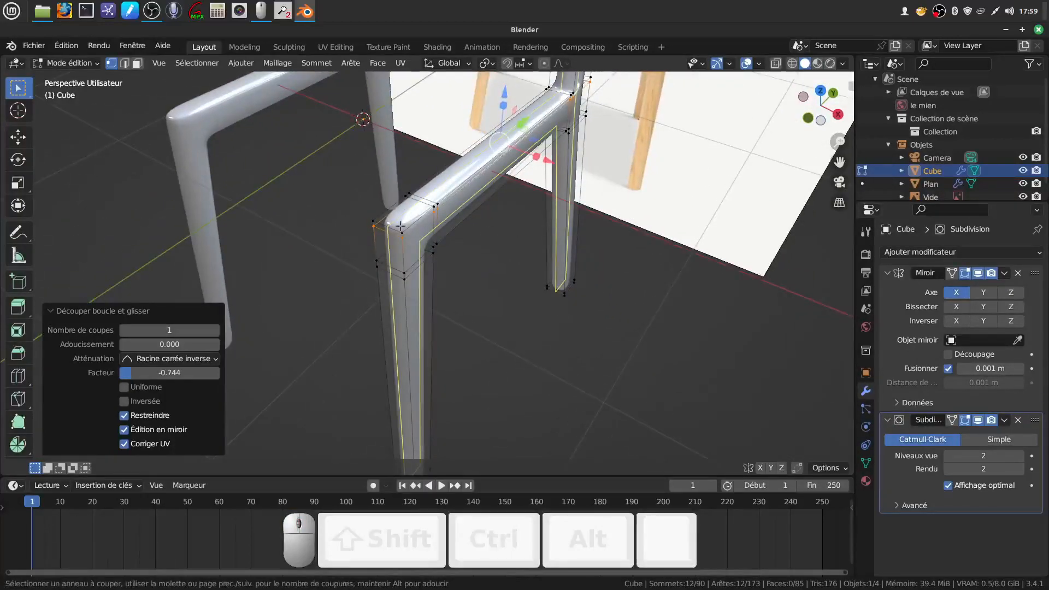
mouse_move(401, 226)
left_mouse_down()
mouse_move(384, 227)
mouse_move(401, 234)
left_mouse_up()
key("ctrl+r")
middle_click_drag(401, 234, 466, 250)
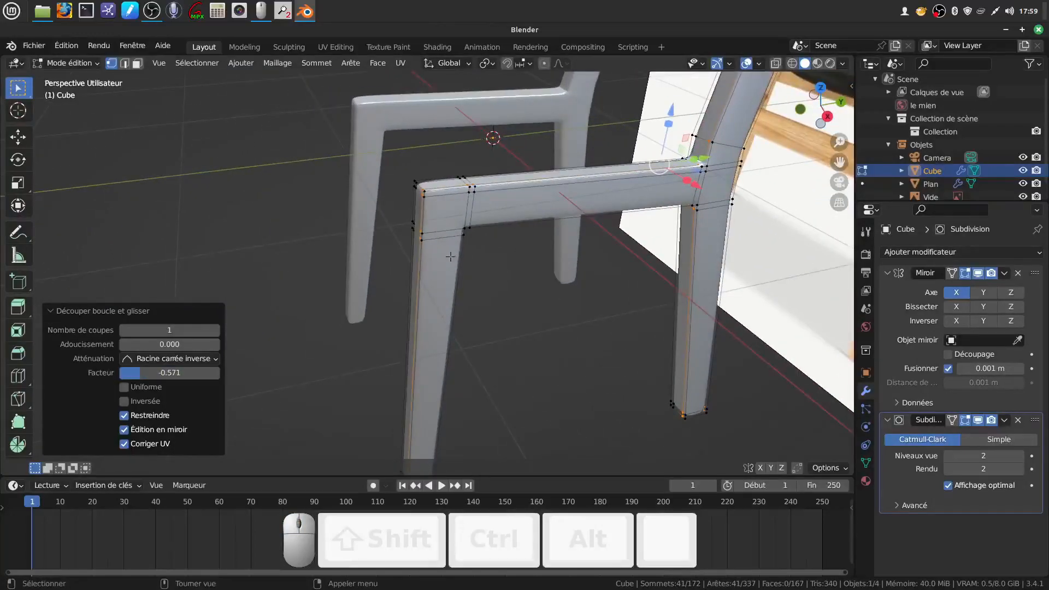
Step: Add lengthwise loop cuts near the front leg's rear and front edges, at factors of about -0.852 and -0.734
key("ctrl+r")
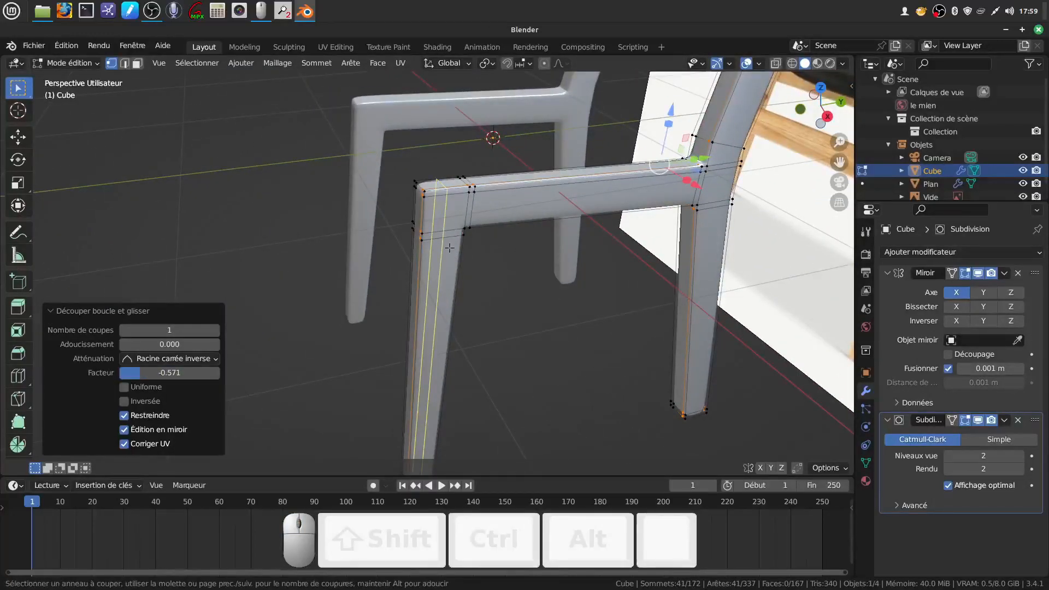
left_click_drag(449, 248, 447, 249)
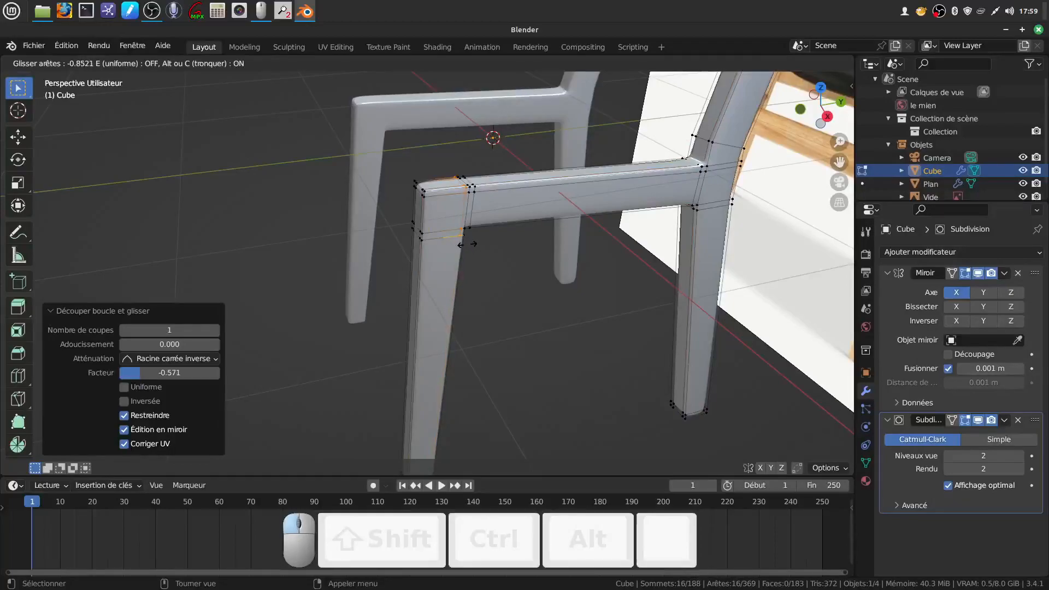
left_click(468, 245)
key("ctrl+r")
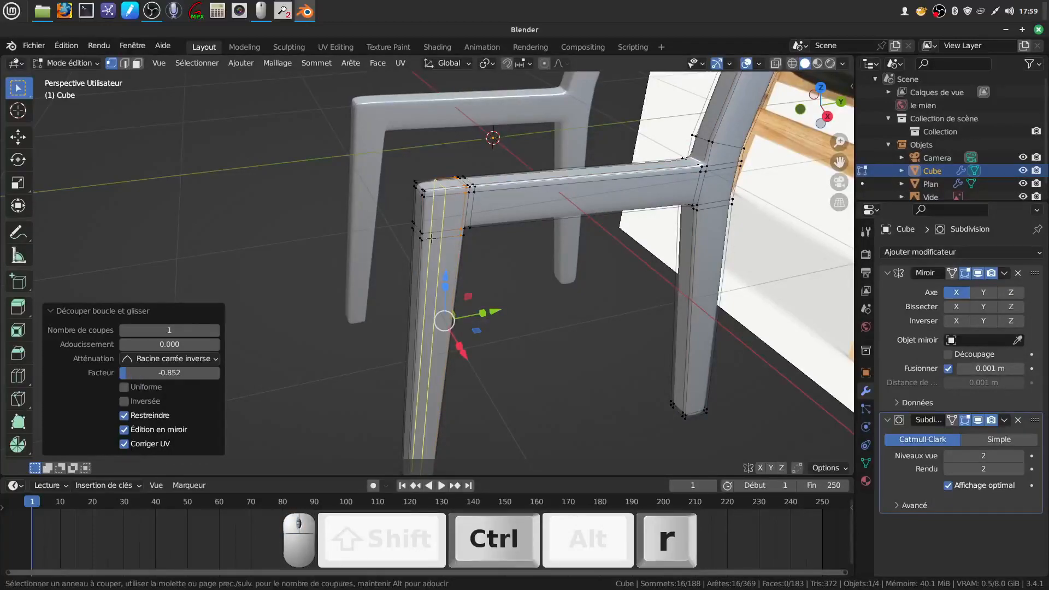
left_click(432, 239)
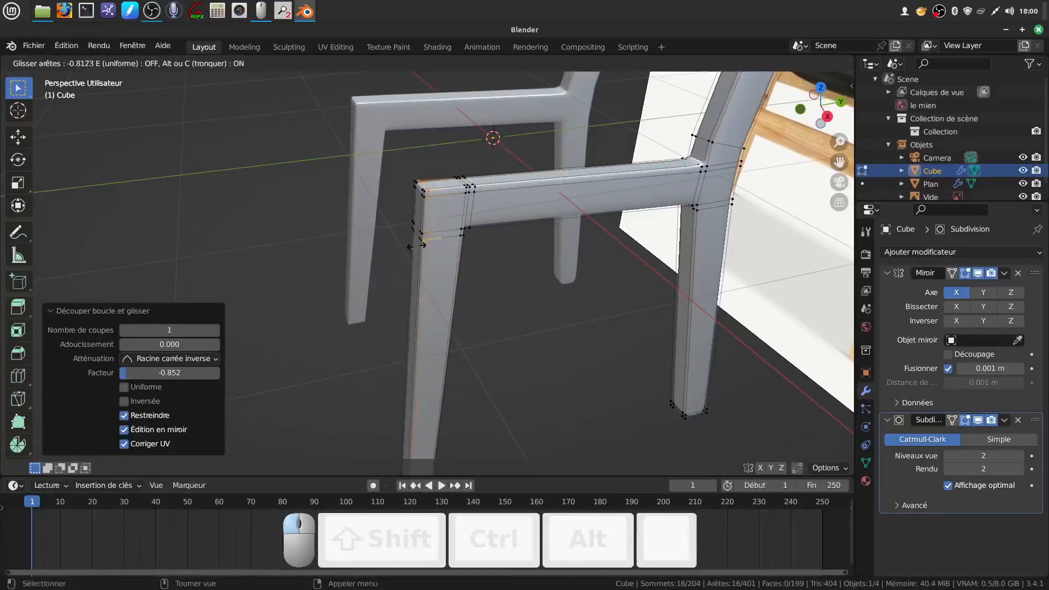
left_click(418, 247)
Step: Add a loop cut along the lower edge of the side seat rail, at a factor of about 0.808
middle_click_drag(630, 251, 575, 229)
middle_click_drag(746, 246, 487, 205, "shift")
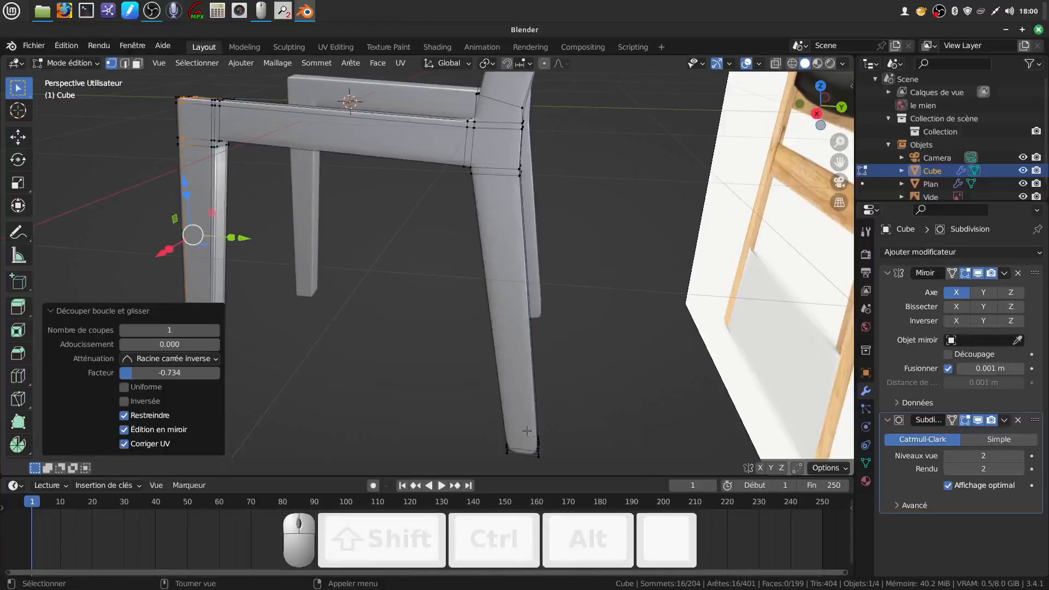
middle_click_drag(305, 265, 324, 237)
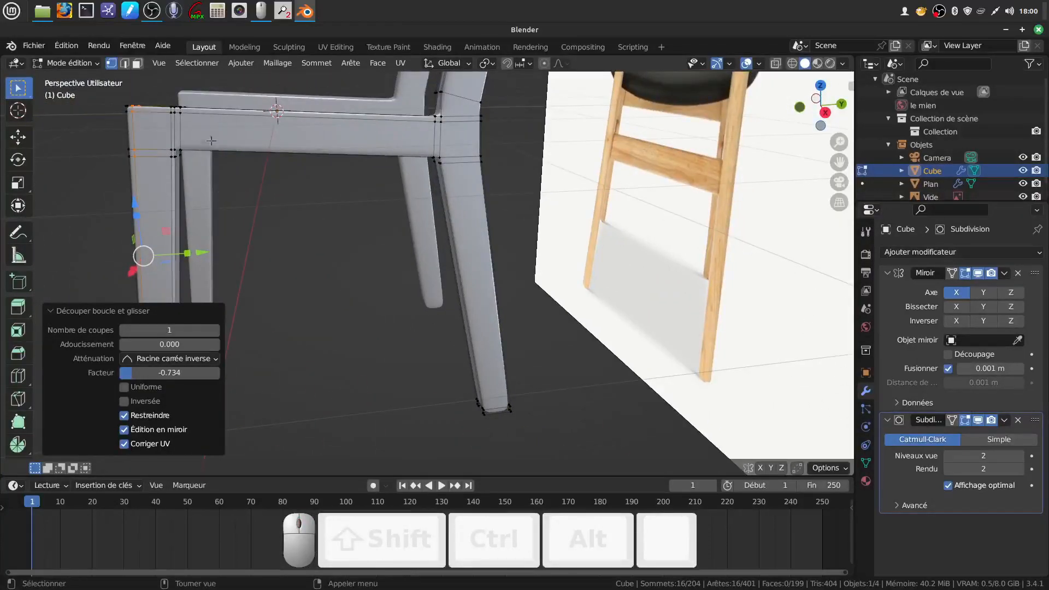
key("ctrl+r")
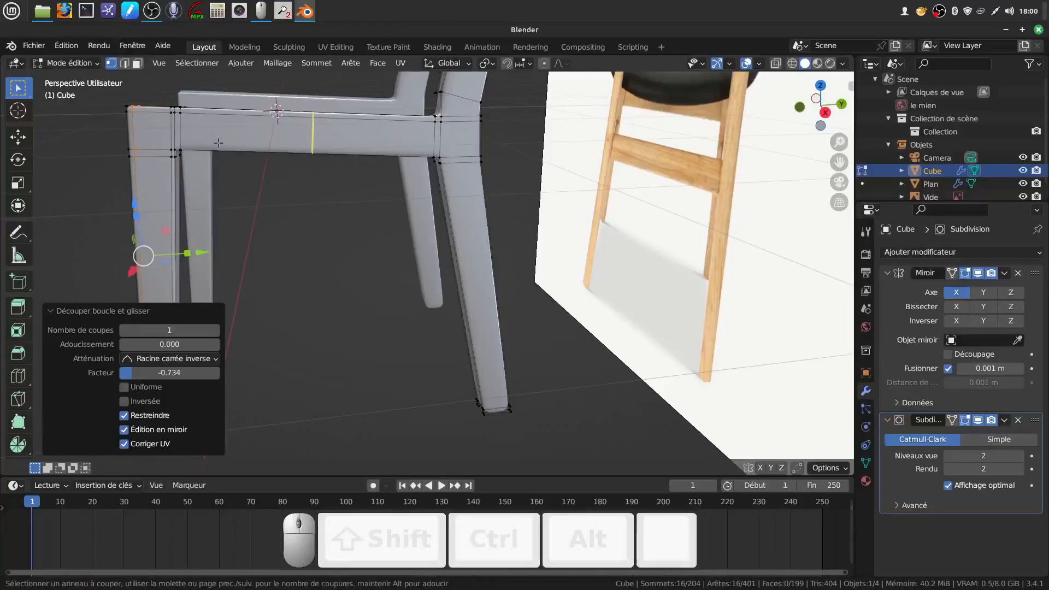
left_click(130, 145)
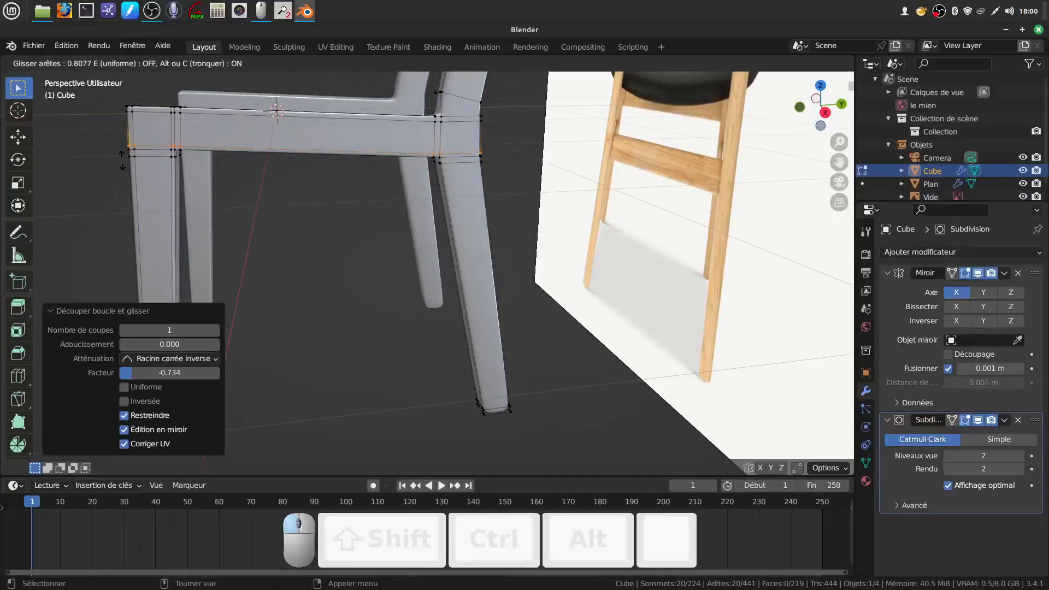
left_click(122, 161)
Step: Add lengthwise loop cuts near the rear leg's front and rear edges, at factors of about -0.731 and 0.744
middle_click_drag(273, 186, 367, 236)
middle_click_drag(481, 407, 406, 360, "shift")
scroll(412, 352, "up", 2)
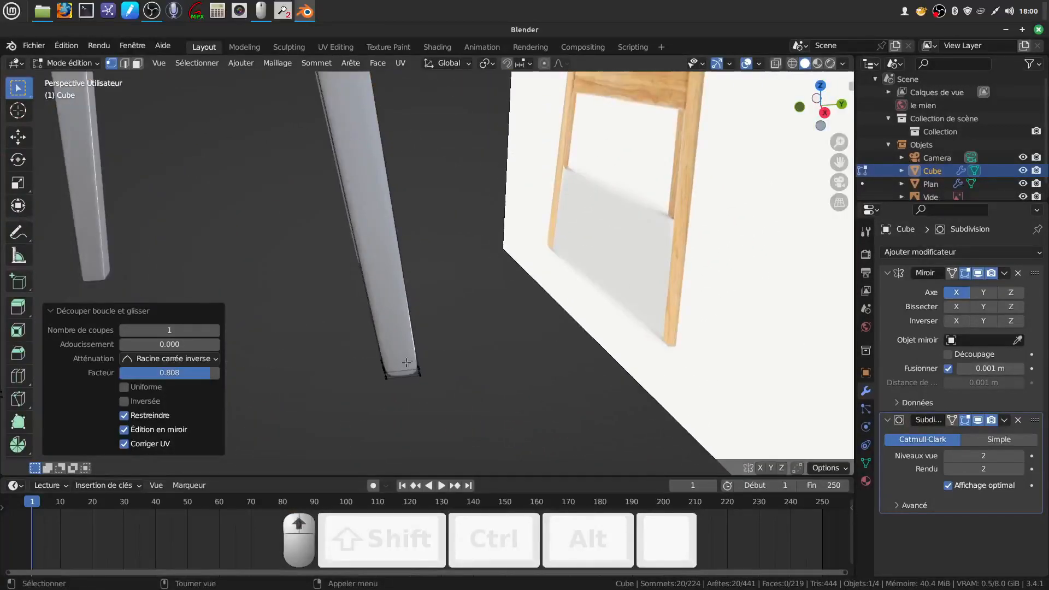
key("ctrl+r")
left_click(401, 371)
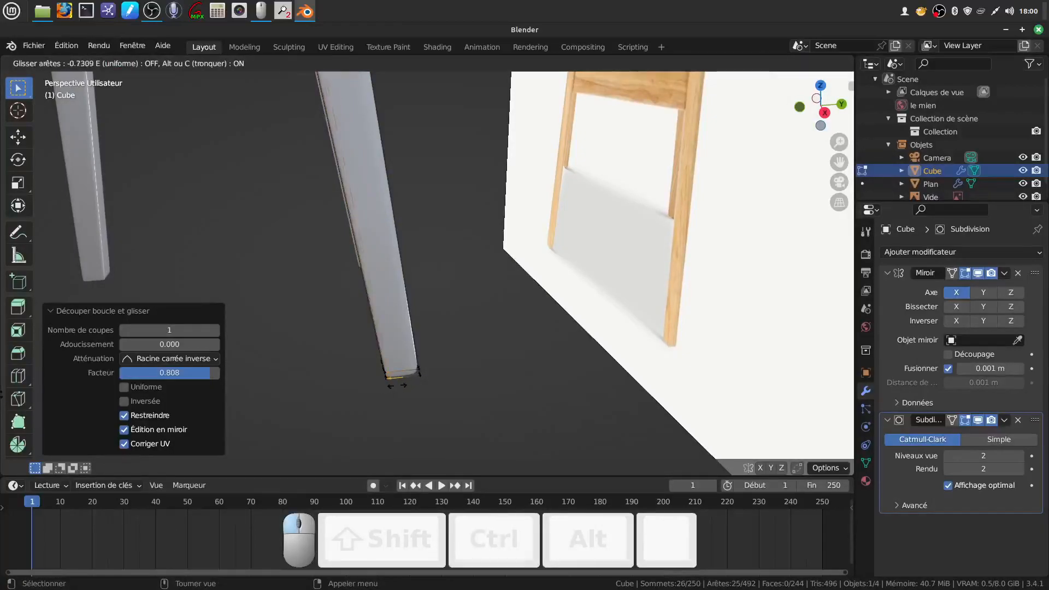
left_click(398, 384)
key("ctrl+r")
left_click(408, 365)
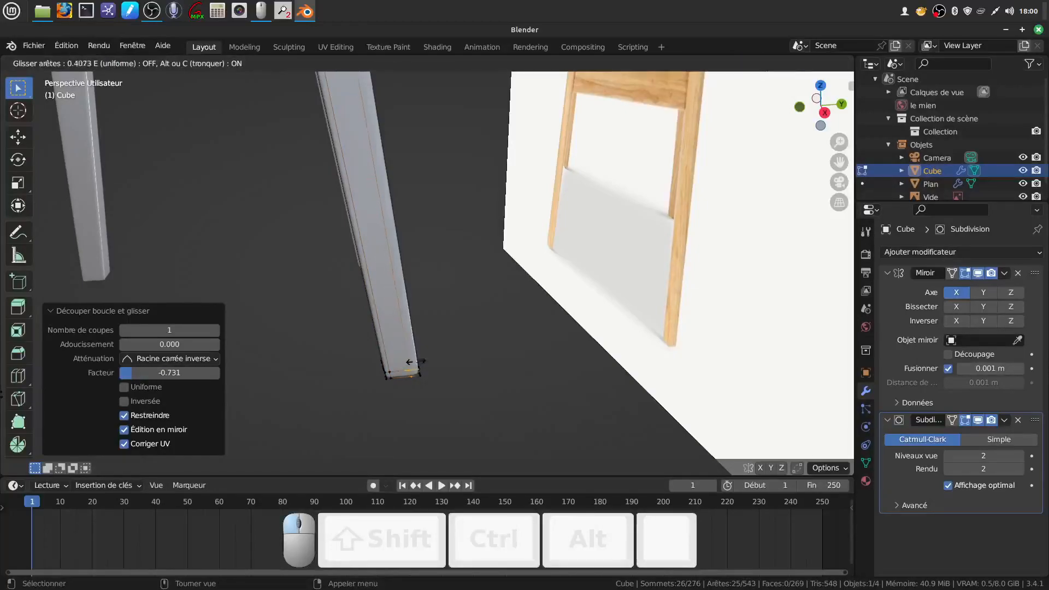
left_click(418, 360)
Step: Examine the back post's edge loops, and check the whole chair frame's shading in Object Mode
middle_click_drag(435, 330, 393, 295)
scroll(431, 208, "up", 5)
middle_click_drag(452, 240, 435, 339)
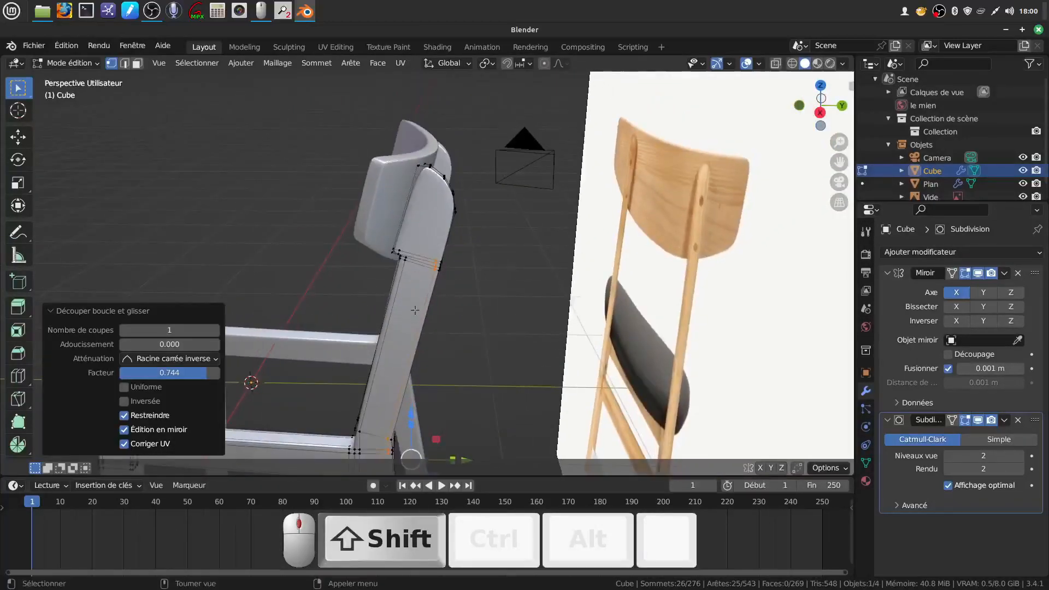
scroll(407, 235, "up", 3)
middle_click_drag(405, 230, 383, 230, "shift")
scroll(144, 299, "down", 3)
scroll(445, 212, "down", 2)
middle_click_drag(446, 211, 454, 210)
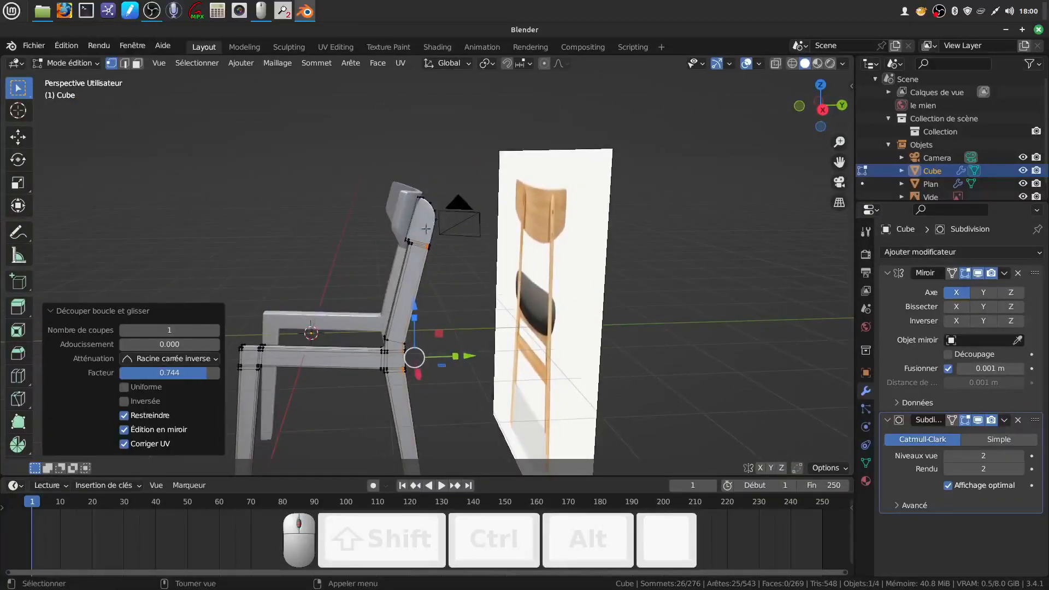
key("Tab")
middle_click_drag(399, 300, 423, 214)
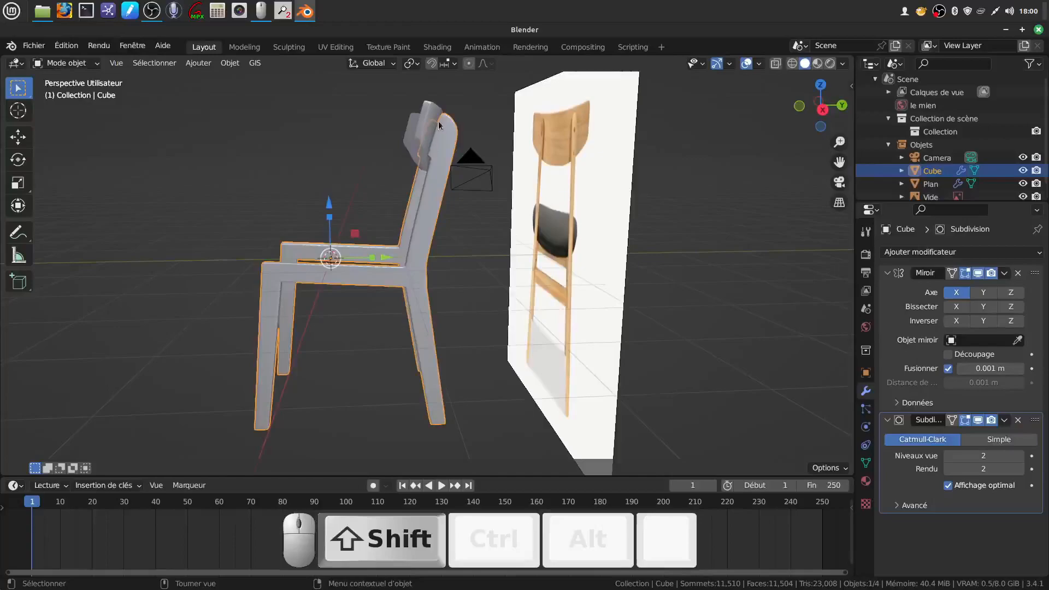
mouse_move(390, 282)
middle_mouse_down()
mouse_move(418, 252)
mouse_move(469, 280)
mouse_move(464, 297)
mouse_move(379, 300)
mouse_move(394, 269)
middle_mouse_up()
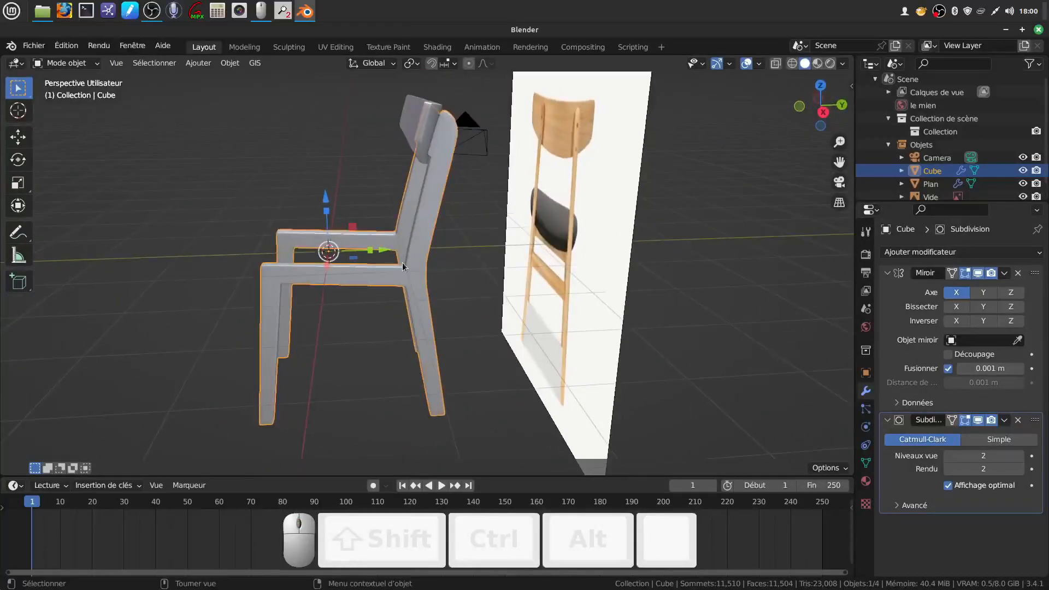
Step: Isolate the frame in local view and turn off the Subdivision modifier's viewport display while editing the back post
key("KP_Divide")
middle_click_drag(574, 136, 466, 203, "shift")
key("Tab")
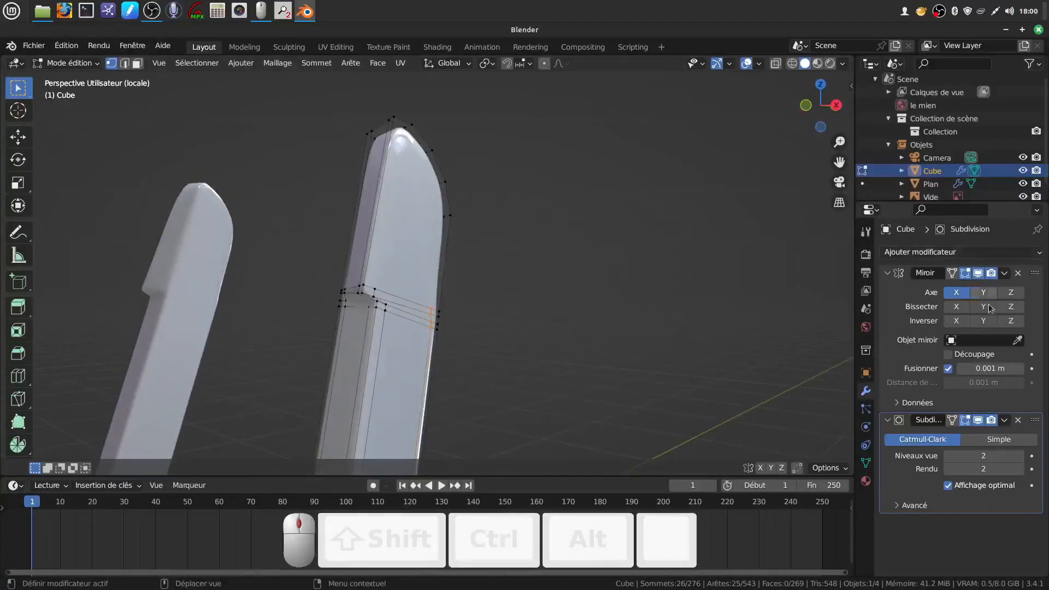
left_click(978, 275)
left_click(978, 274)
left_click(978, 420)
middle_click_drag(476, 230, 417, 245)
scroll(391, 284, "up", 1)
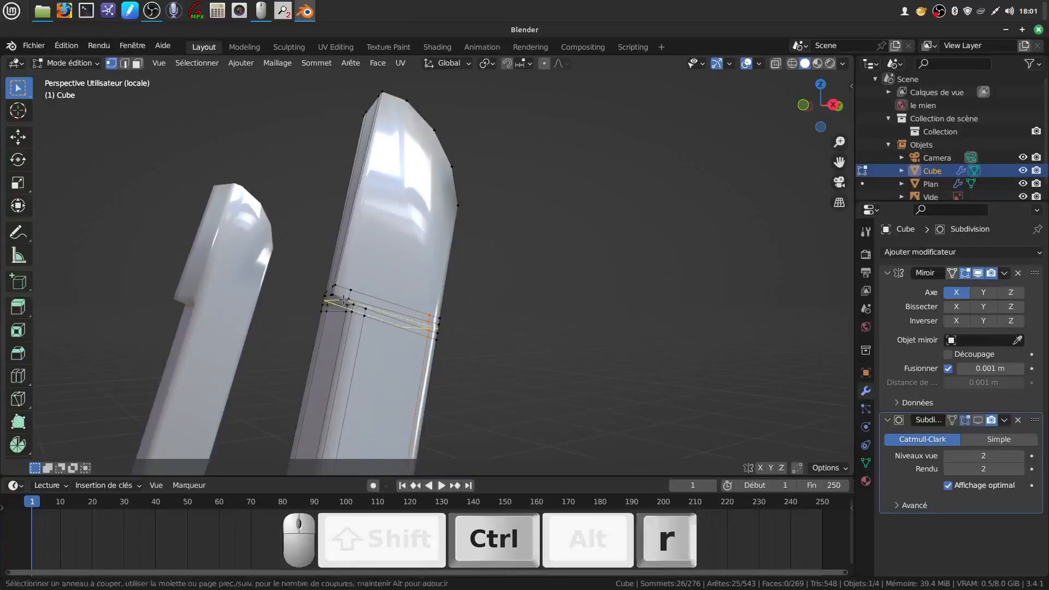
key("ctrl+r")
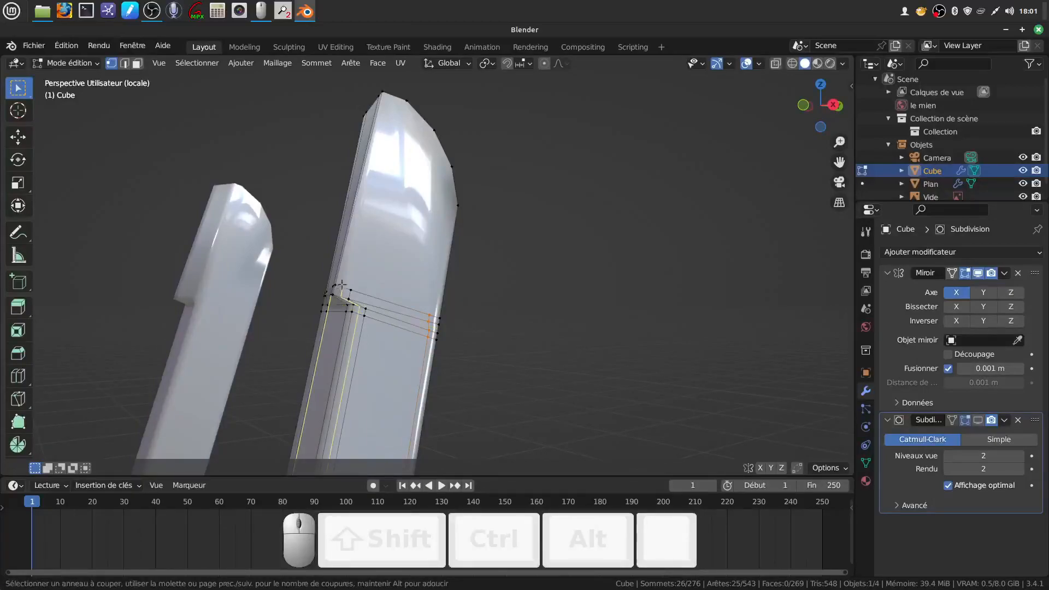
right_click(673, 189)
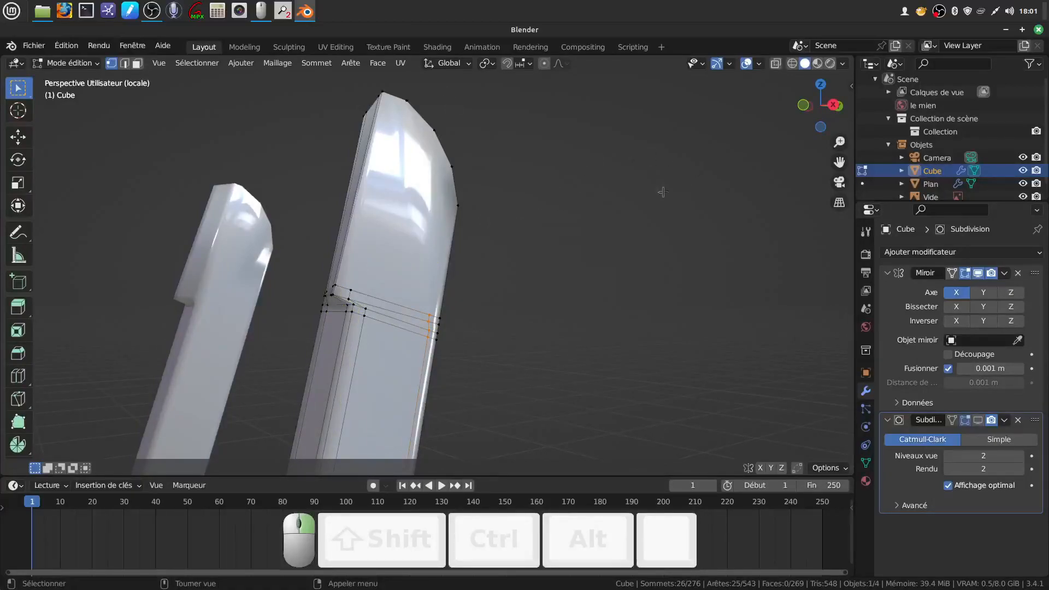
middle_click_drag(547, 232, 420, 249)
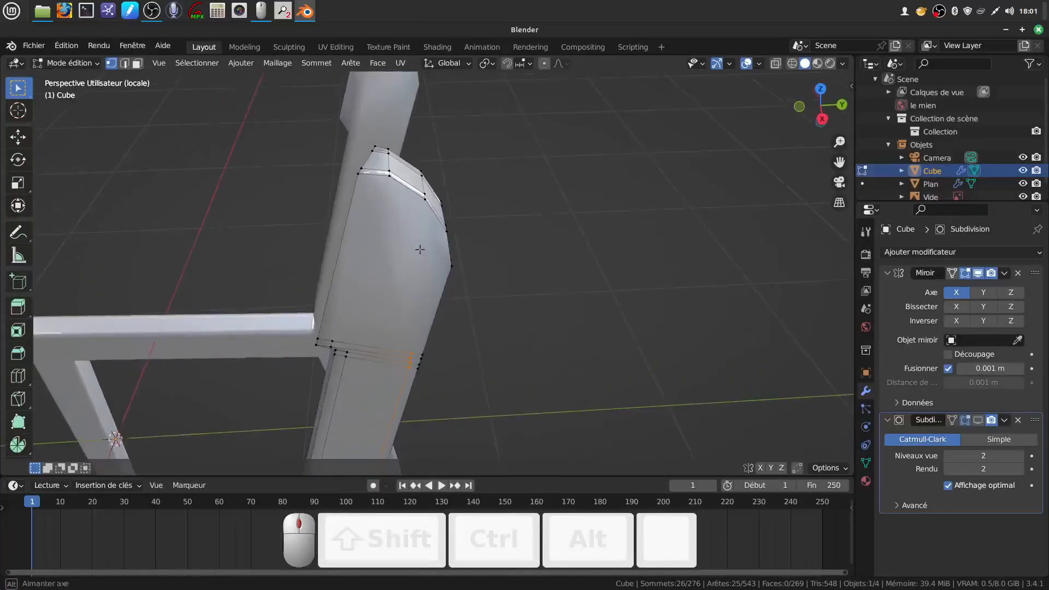
Step: Try knife-cutting a lengthwise edge along the side of the back post's top section, from the lower joint to the top edge
key("alt+a")
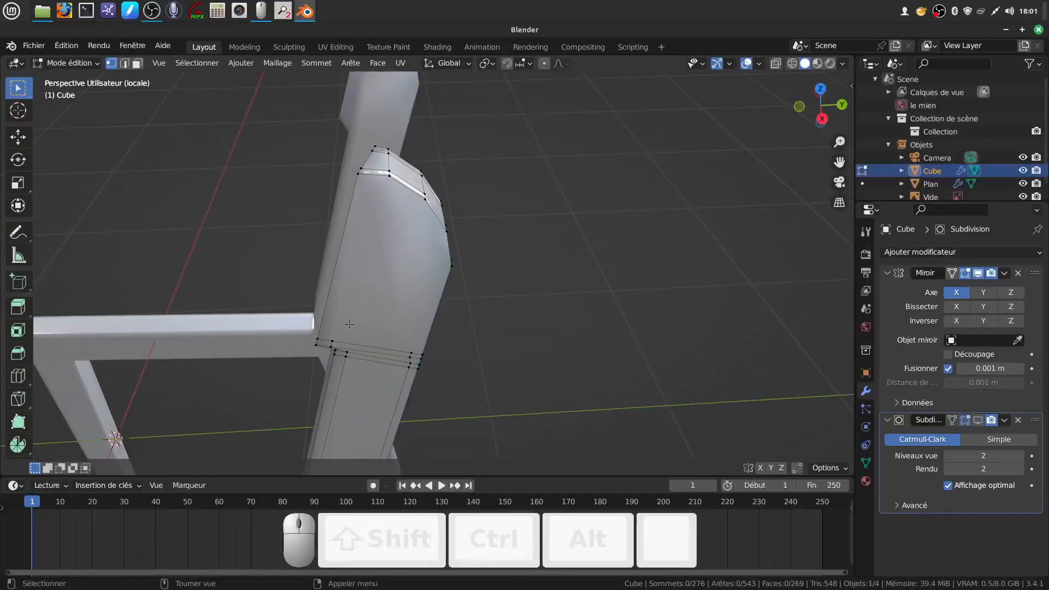
key("k")
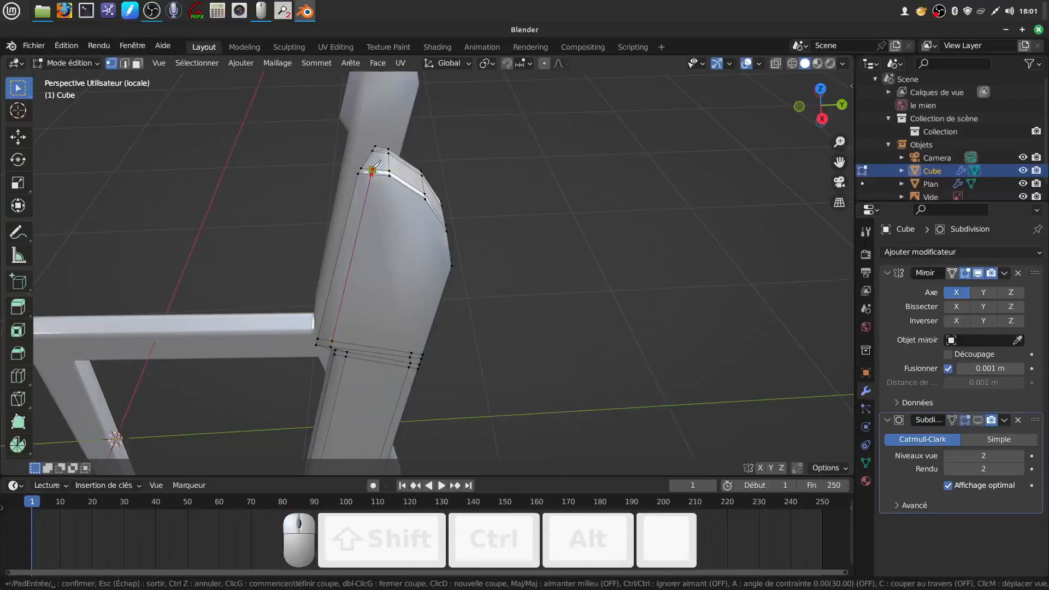
left_click(372, 170)
key("Return")
middle_click_drag(375, 164, 153, 190)
middle_click_drag(277, 239, 195, 324, "shift")
middle_click_drag(244, 290, 228, 286)
middle_click_drag(343, 289, 367, 278)
key("a")
key("a")
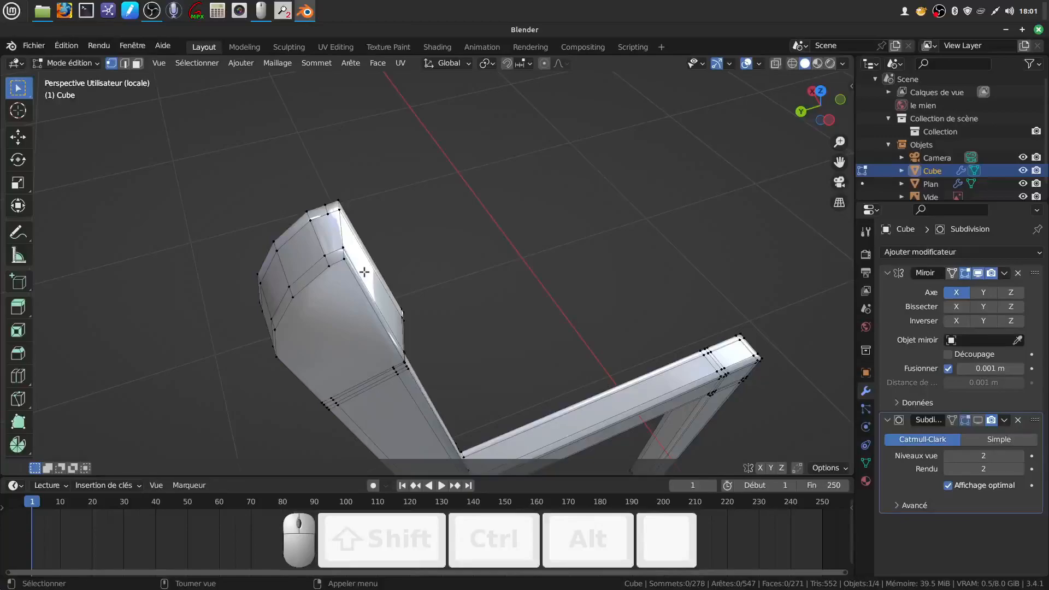
middle_click_drag(365, 272, 614, 250)
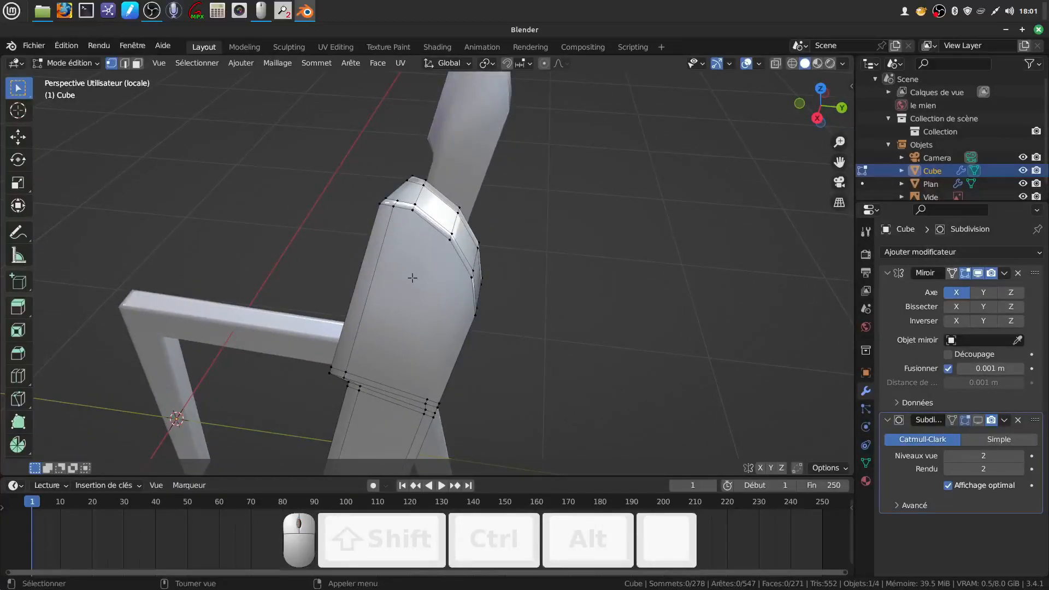
Step: Undo the lengthwise knife cuts on the back post's top section
key("ctrl")
key("ctrl+z")
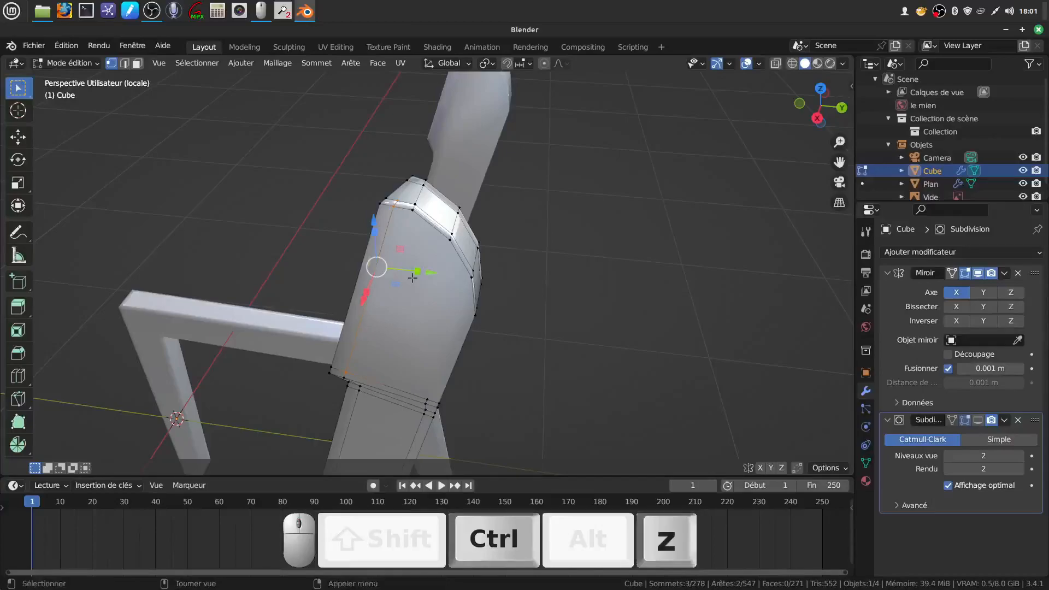
key("ctrl+z")
Step: Slide the two neighbouring vertices at the outer side of the post's top toward the front edge, the upper one by about 0.595
scroll(413, 278, "up", 3)
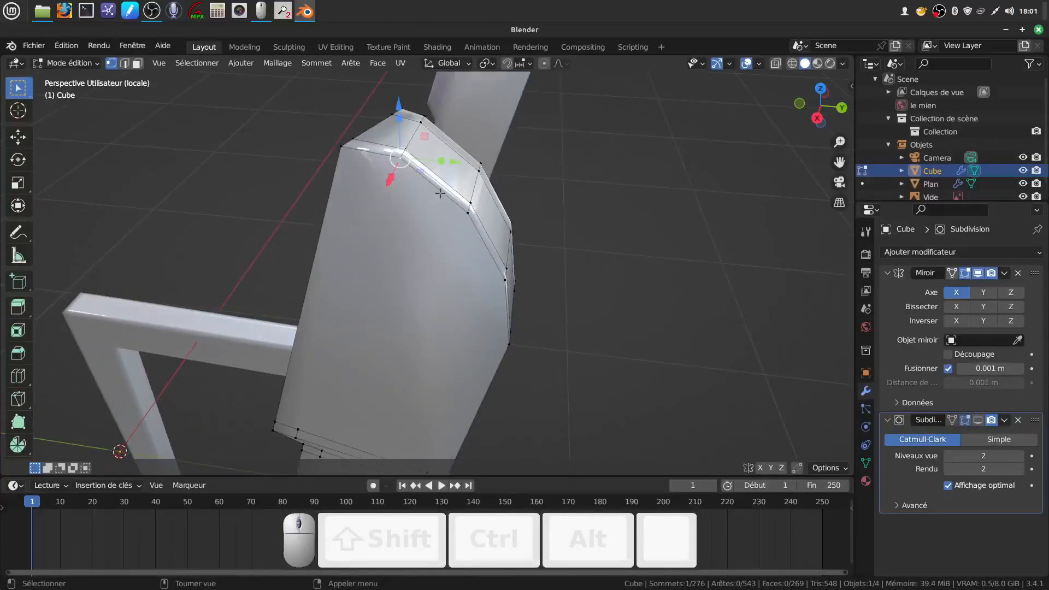
key("g")
key("g")
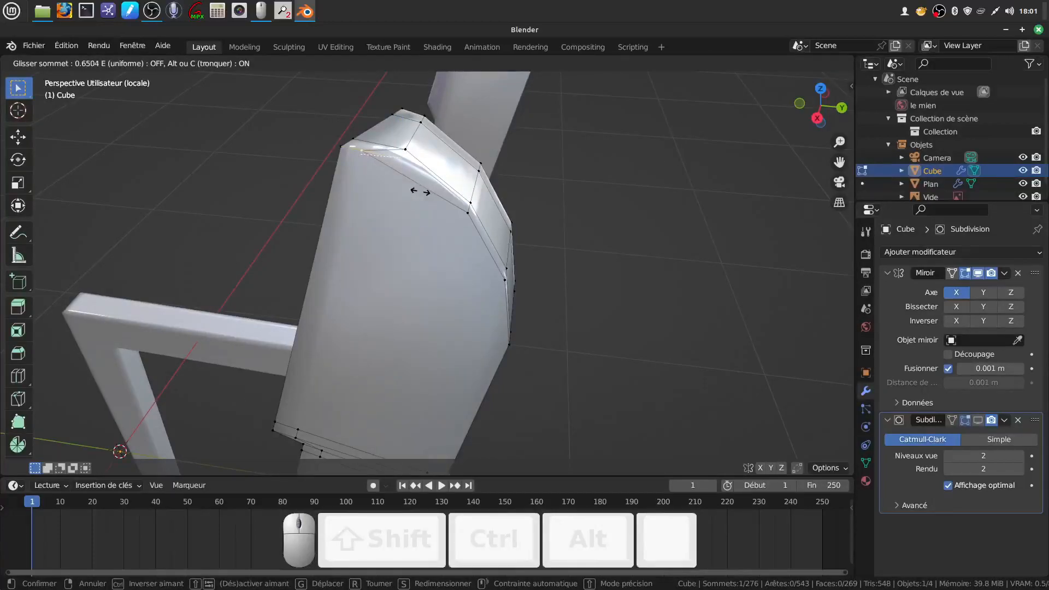
left_click(419, 139)
left_click(419, 149)
left_click(534, 150)
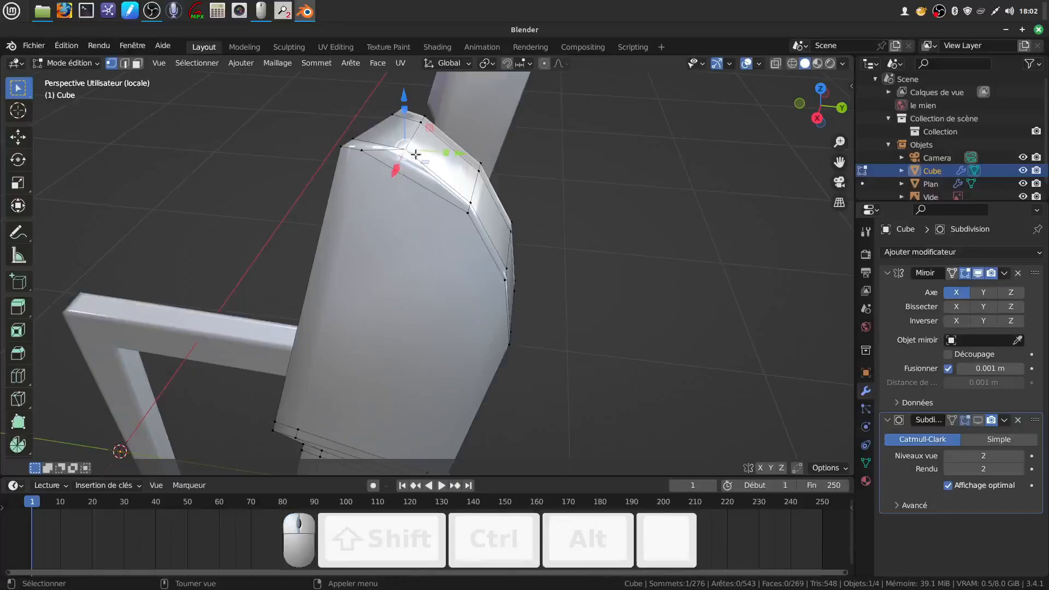
left_click(461, 162)
mouse_move(462, 164)
middle_mouse_down()
mouse_move(426, 170)
mouse_move(447, 170)
middle_mouse_up()
scroll(376, 238, "down", 2)
middle_click_drag(377, 238, 381, 217, "shift")
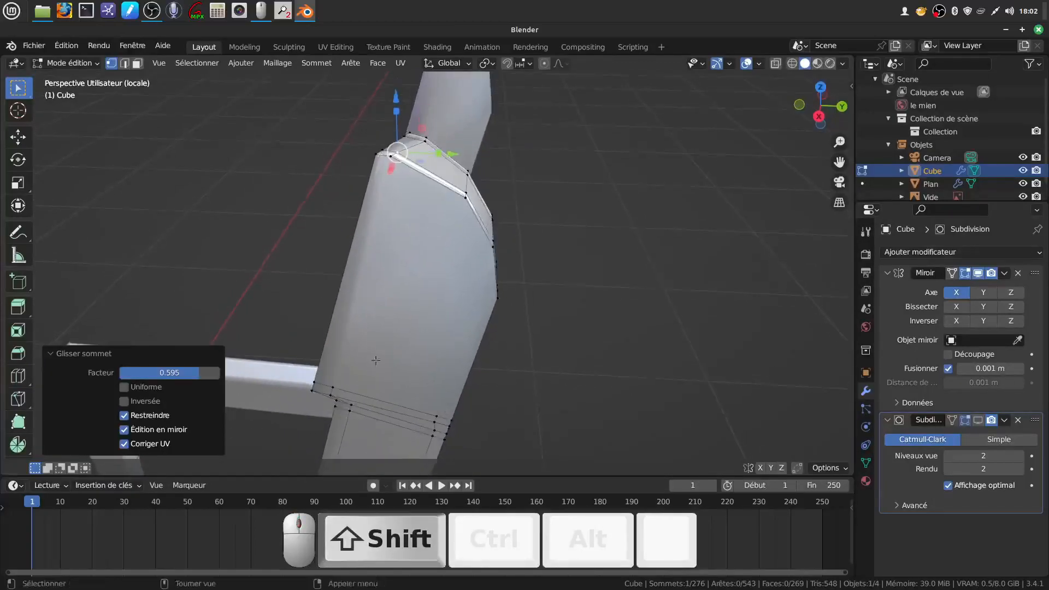
Step: Connect the slid vertex on the post's outer side face to the matching vertex at the lower joint with a new edge
left_click(331, 383)
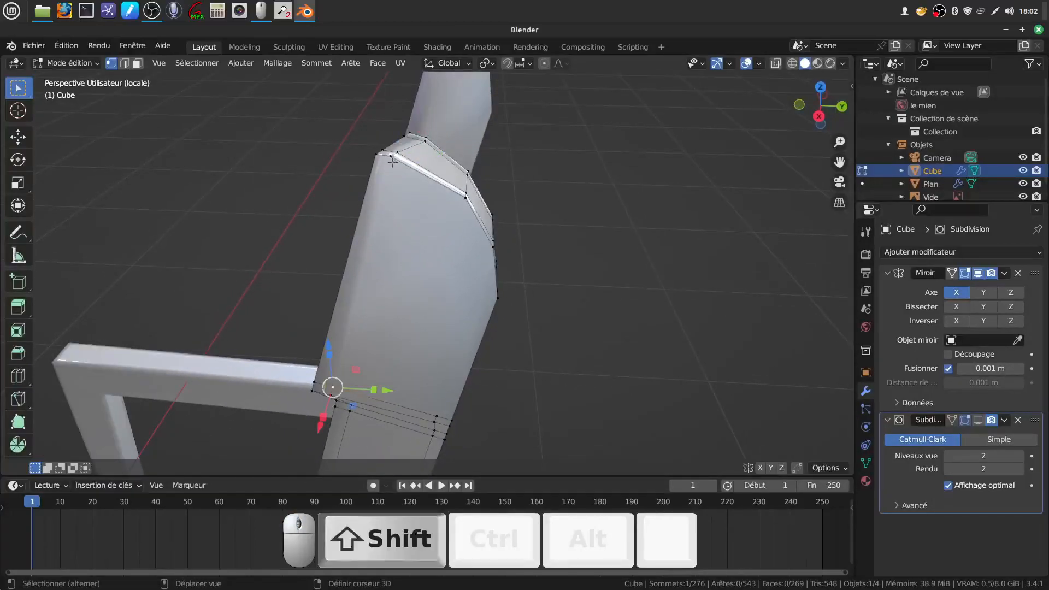
left_click(390, 169, "shift")
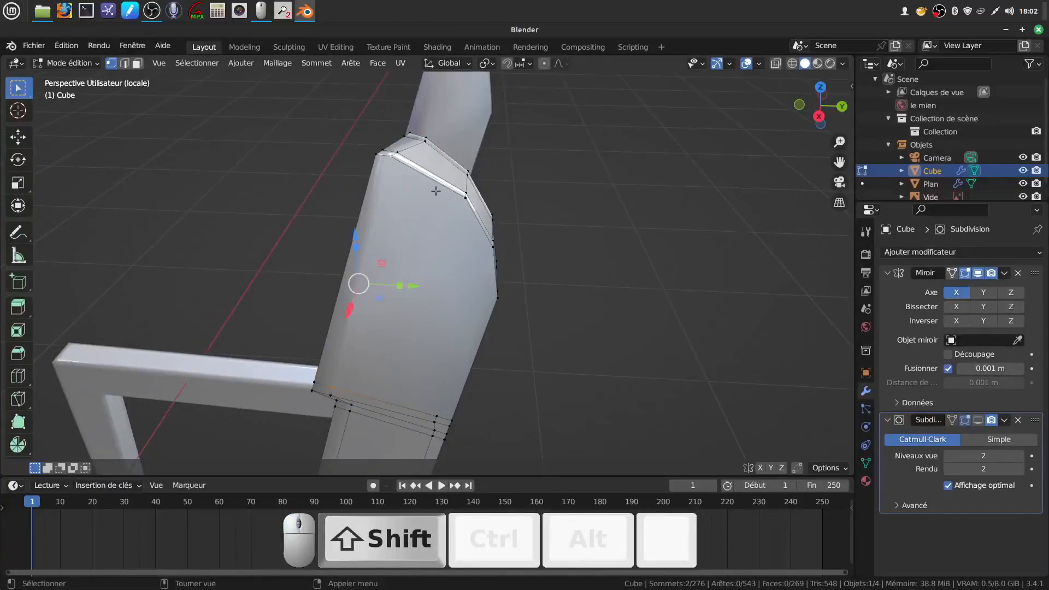
key("j")
Step: Slide the top vertex on the post's opposite side toward the front edge, at a factor of about 0.277
middle_click_drag(421, 197, 236, 235)
middle_click_drag(470, 307, 448, 320, "shift")
scroll(426, 282, "up", 2)
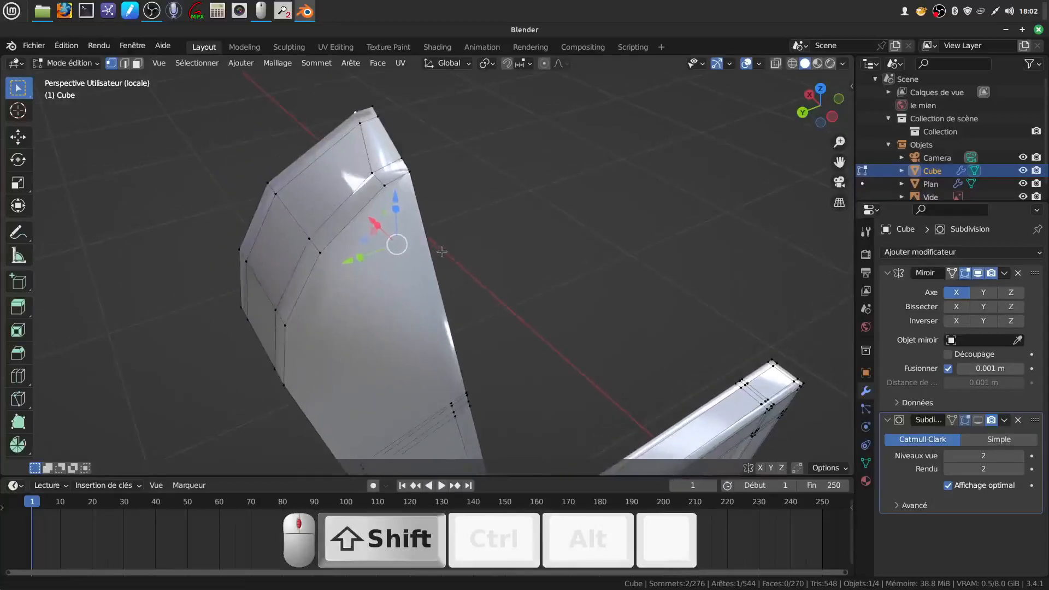
left_click(374, 175)
key("g")
key("g")
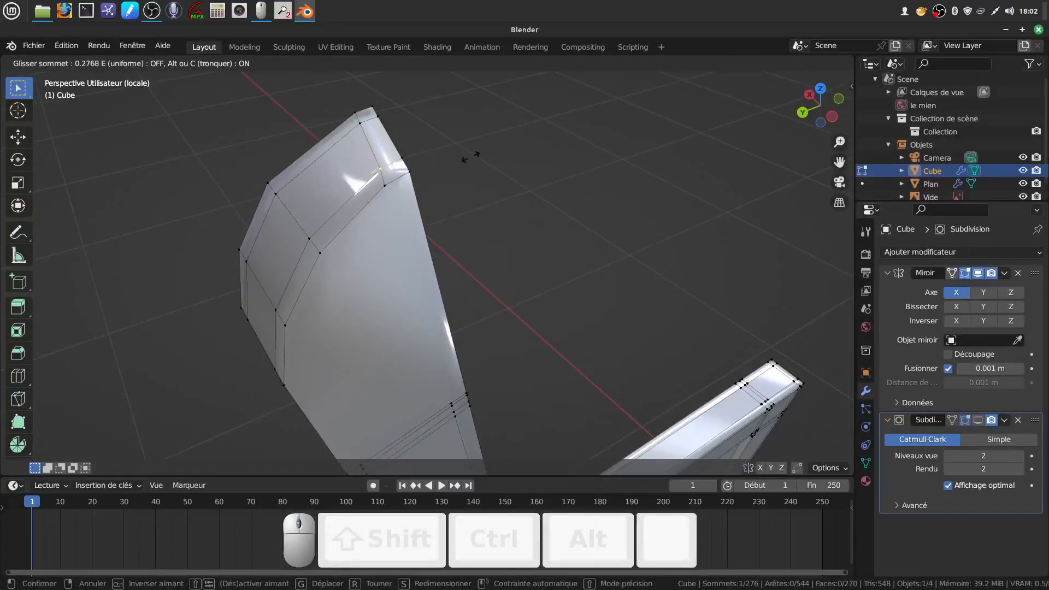
left_click(473, 156)
Step: Slide the vertex just below it frontward by a factor of about 0.204 and connect it to the vertex at the lower joint
left_click(387, 189)
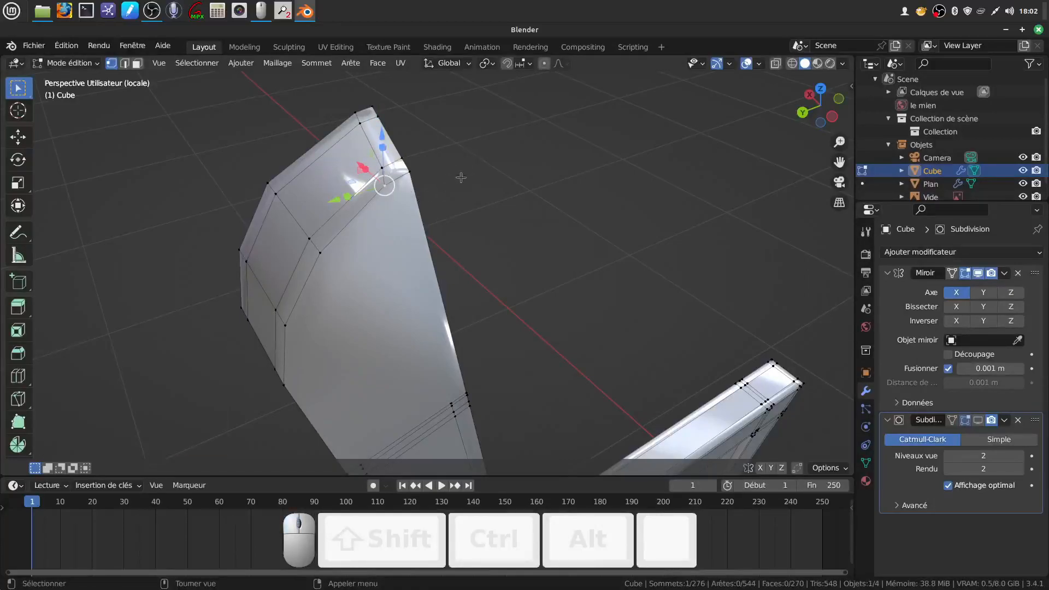
key("g")
key("g")
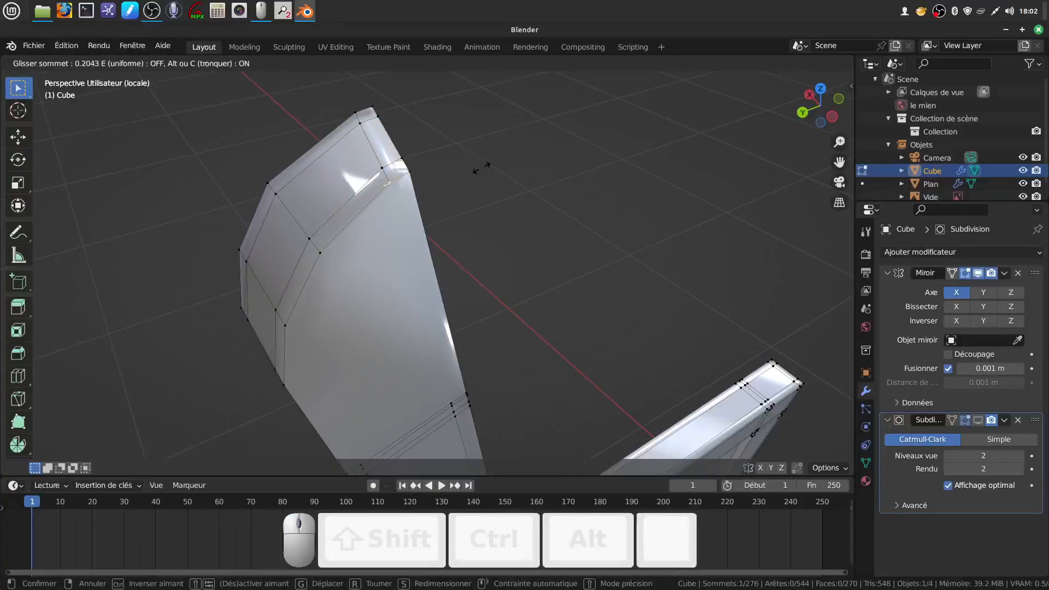
left_click(481, 168)
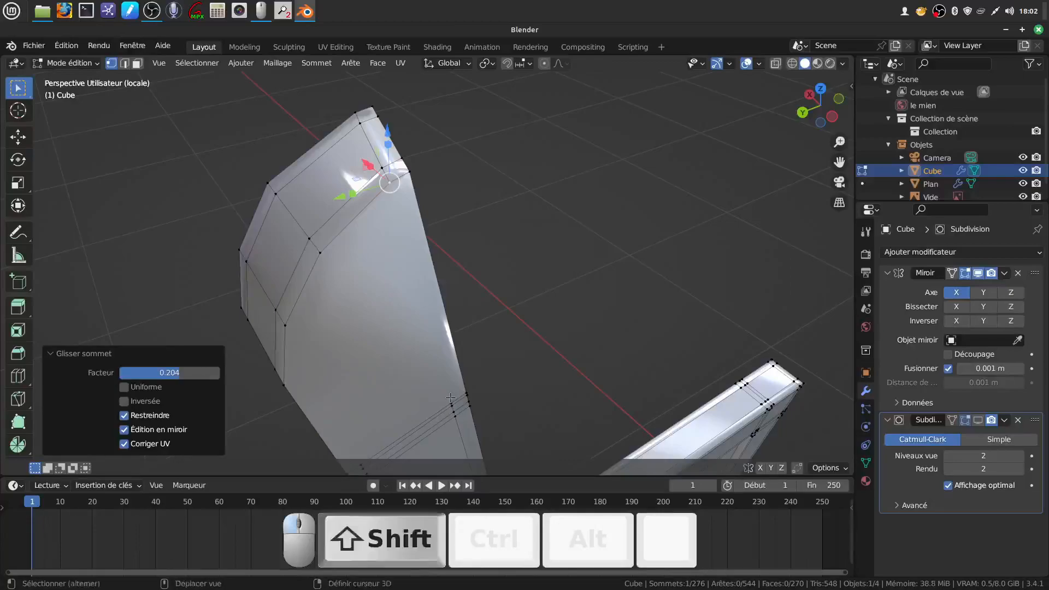
left_click(451, 403, "shift")
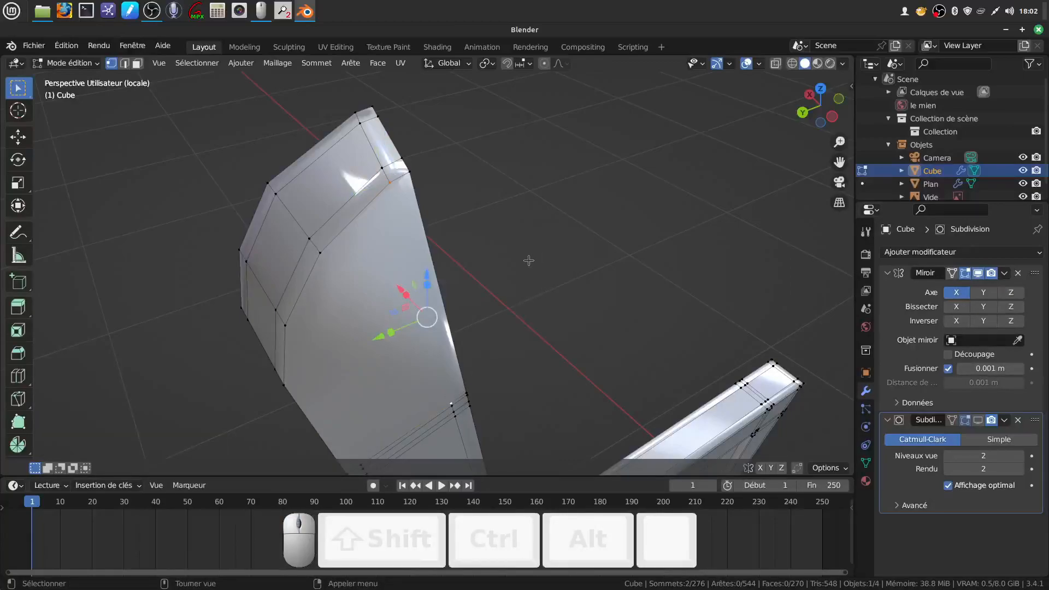
key("f")
Step: Add a loop cut across the post's narrow front strip close to its top, at a factor of about -0.928
middle_click_drag(528, 261, 686, 229)
middle_click_drag(557, 313, 503, 317, "shift")
scroll(449, 310, "up", 3)
middle_click_drag(502, 317, 444, 295, "shift")
mouse_move(444, 295)
middle_mouse_down()
mouse_move(499, 289)
mouse_move(494, 307)
mouse_move(445, 305)
middle_mouse_up()
middle_click_drag(445, 305, 402, 184, "shift")
key("ctrl+r")
left_click(396, 173)
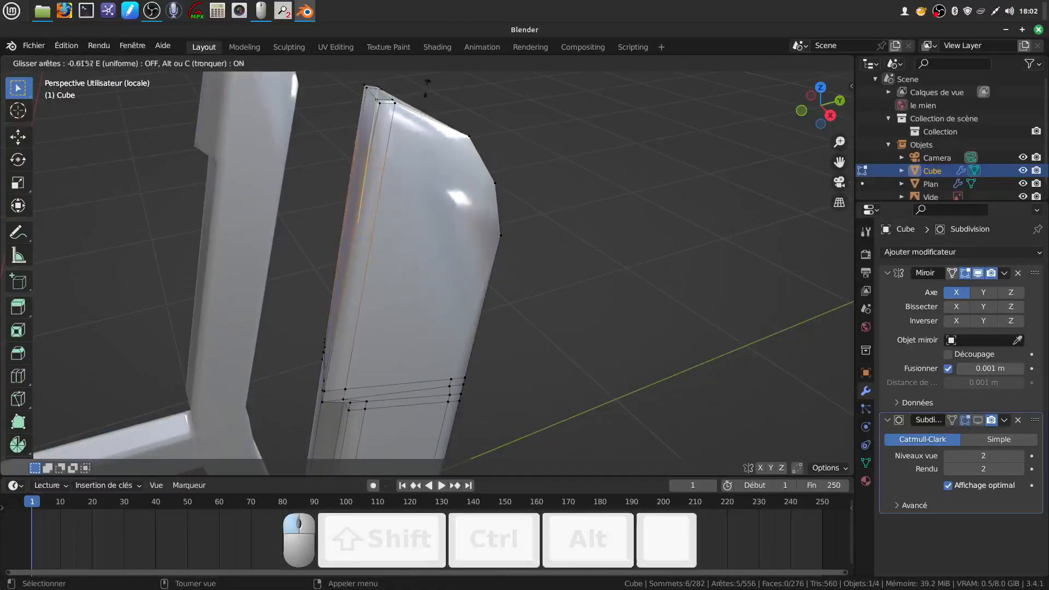
left_click(441, 440)
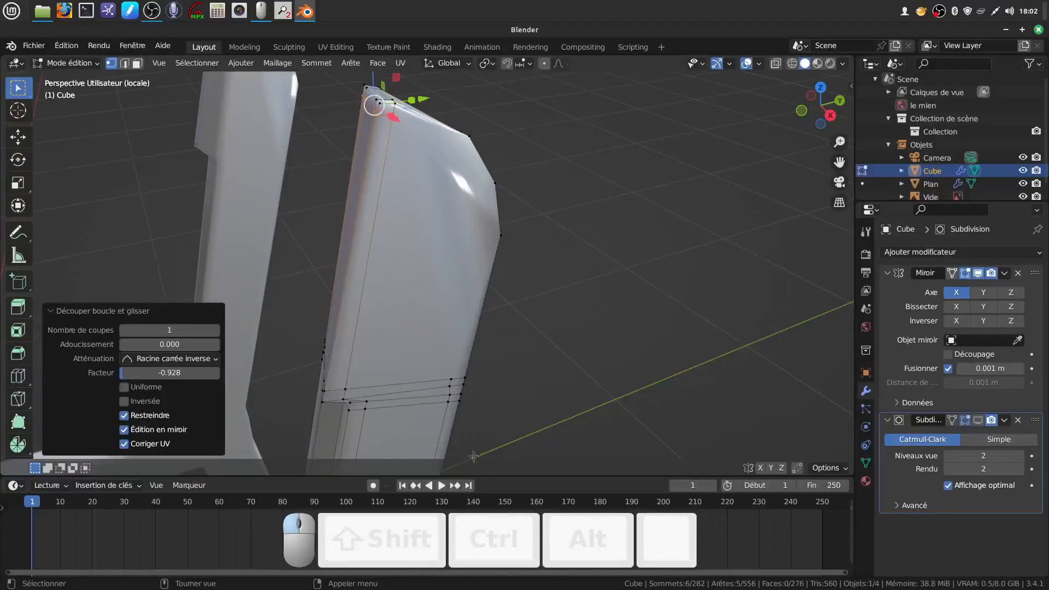
Step: Knife-cut an inset line on the post's outer side face, following the rounded rear outline from the top down to the lower joint
middle_click_drag(475, 164, 373, 171)
key("alt+a")
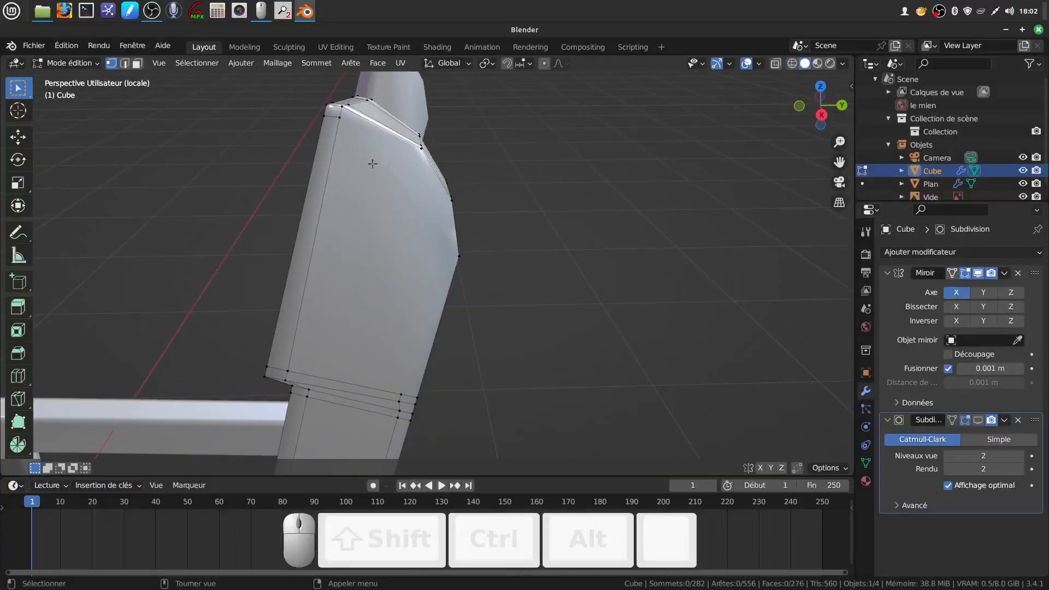
key("k")
left_click(340, 118)
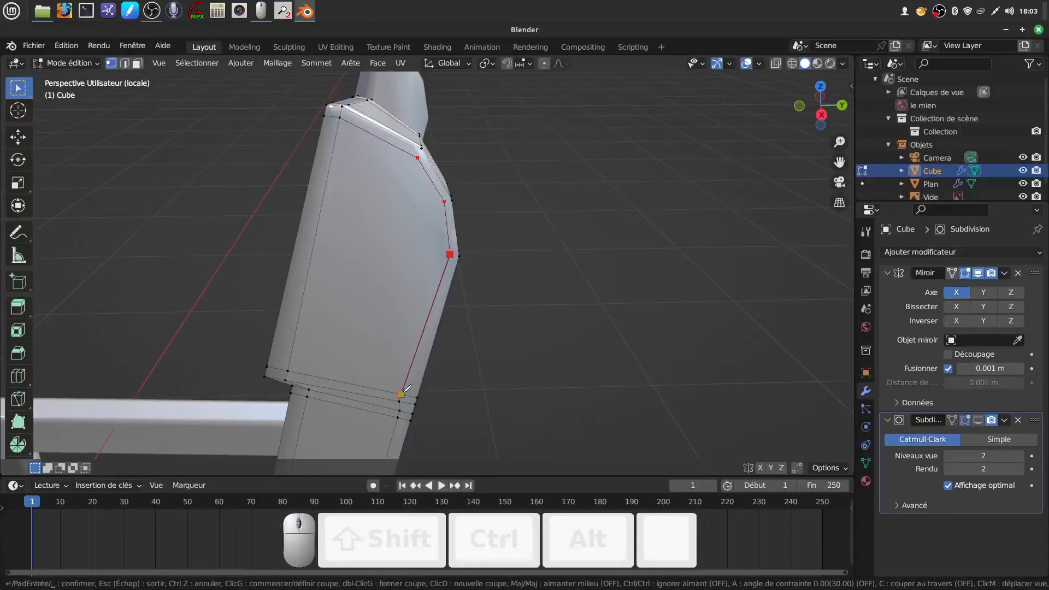
key("Return")
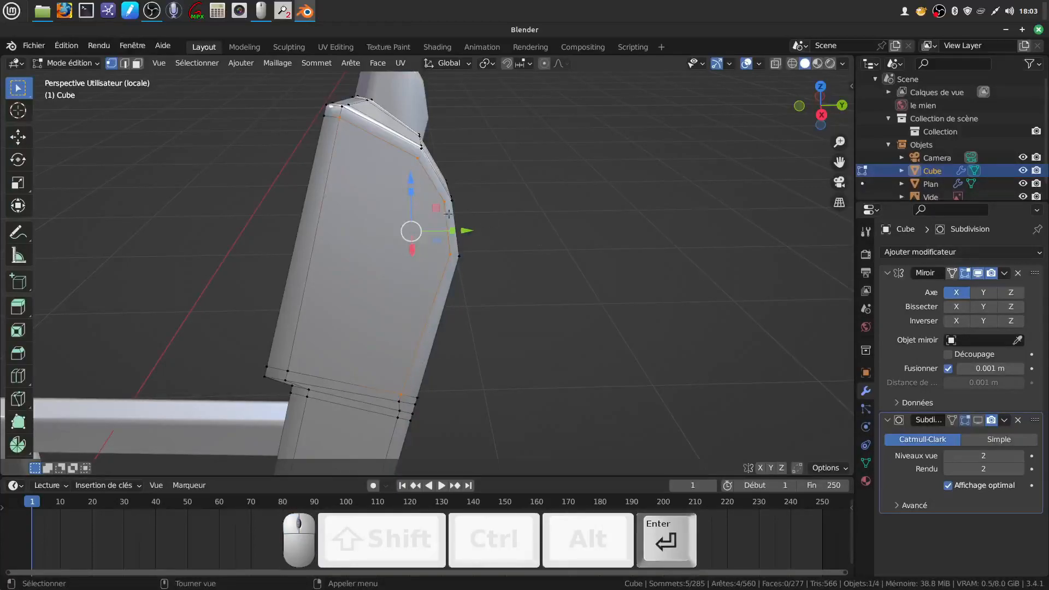
Step: Hide the viewport gizmos and connect the inset line's three corner vertices to the matching vertices on the post's outer outline
middle_click_drag(464, 215, 446, 233)
middle_click_drag(424, 162, 397, 205, "shift")
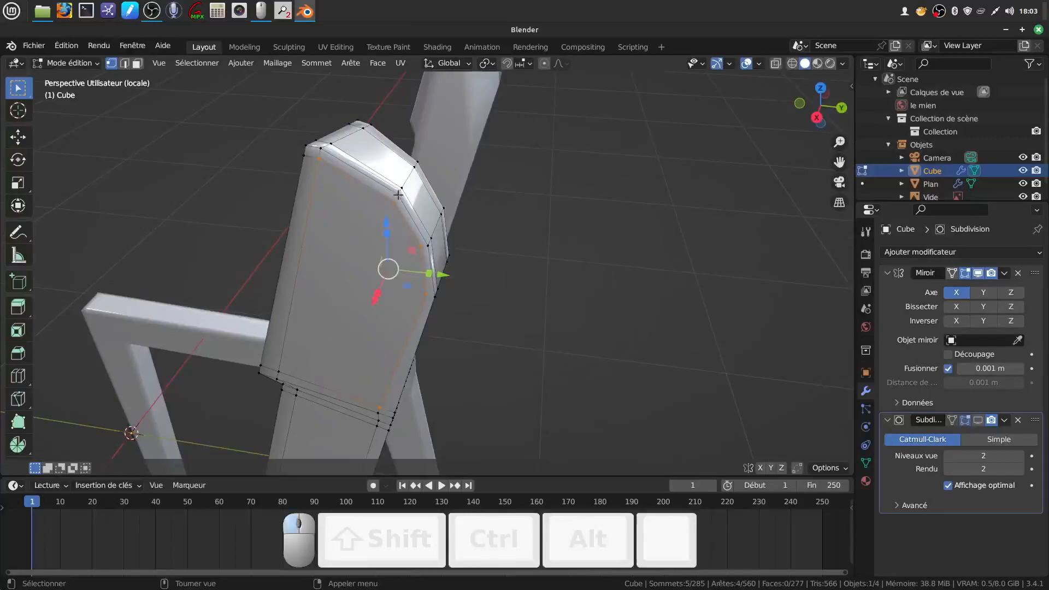
left_click(389, 206, "shift")
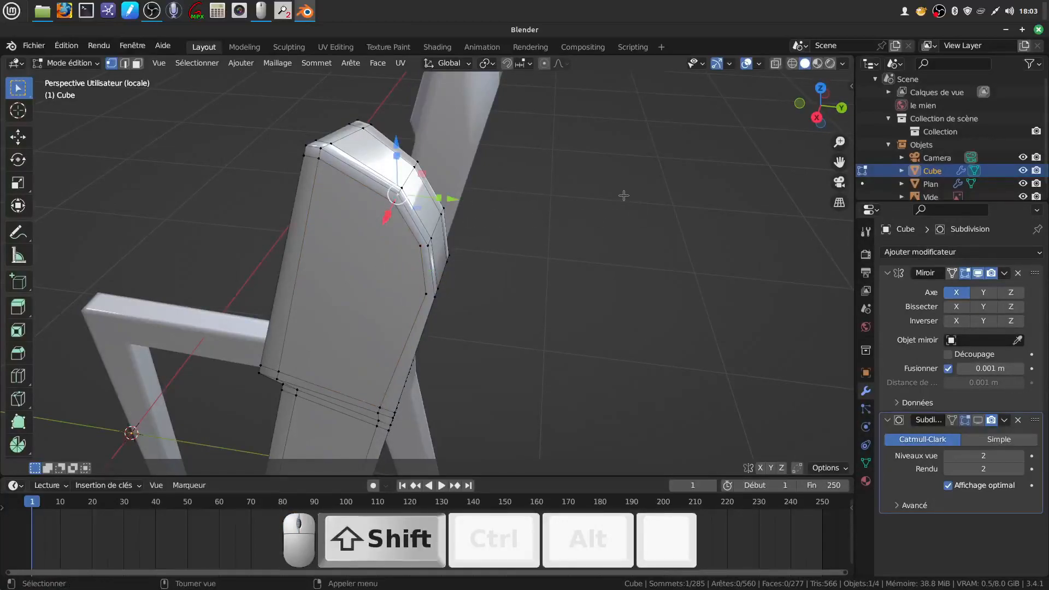
left_click(716, 65)
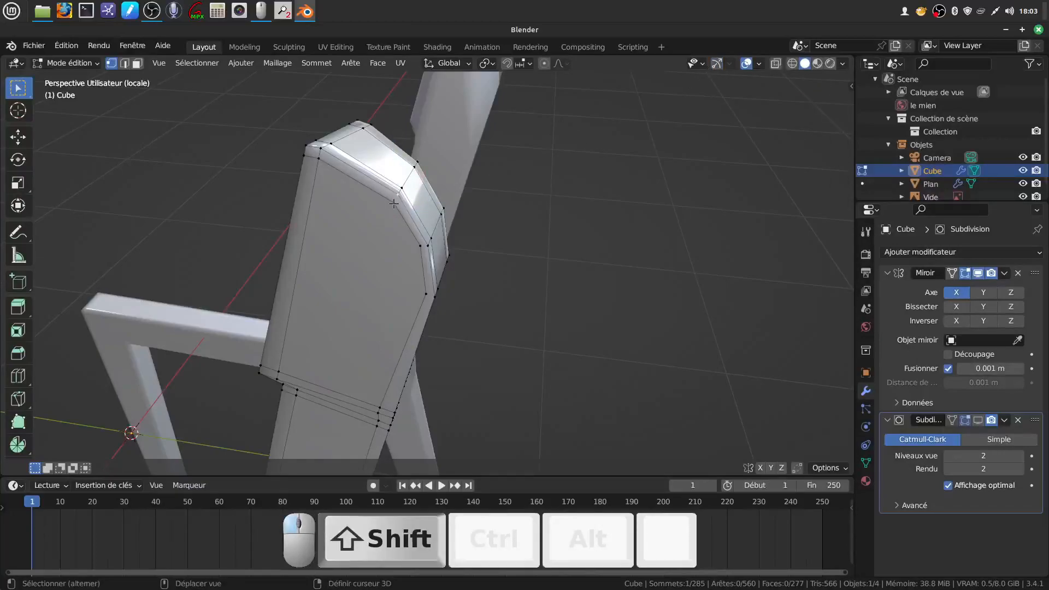
key("j")
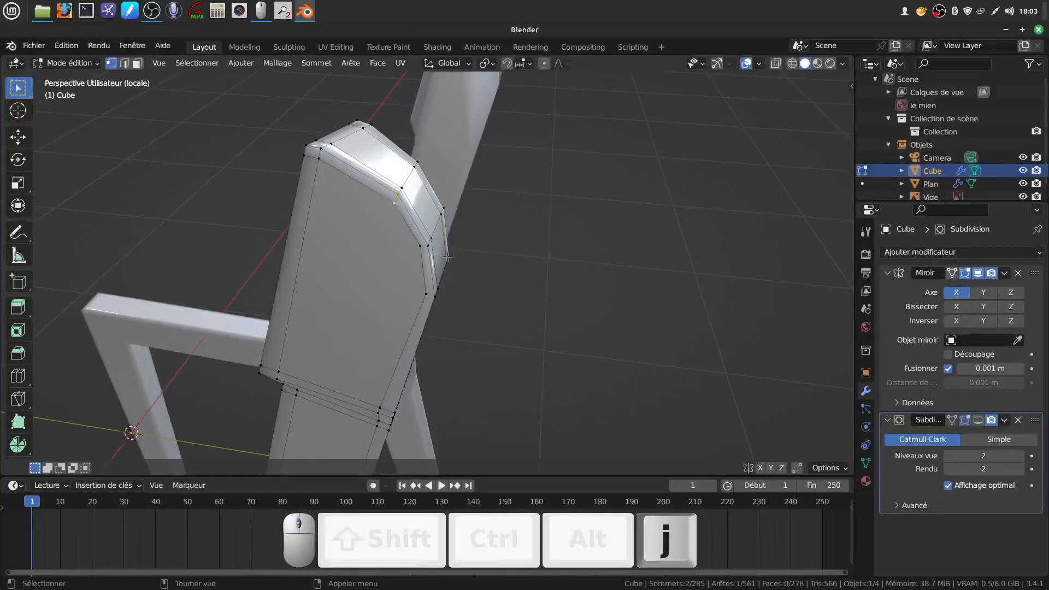
left_click(419, 249, "shift")
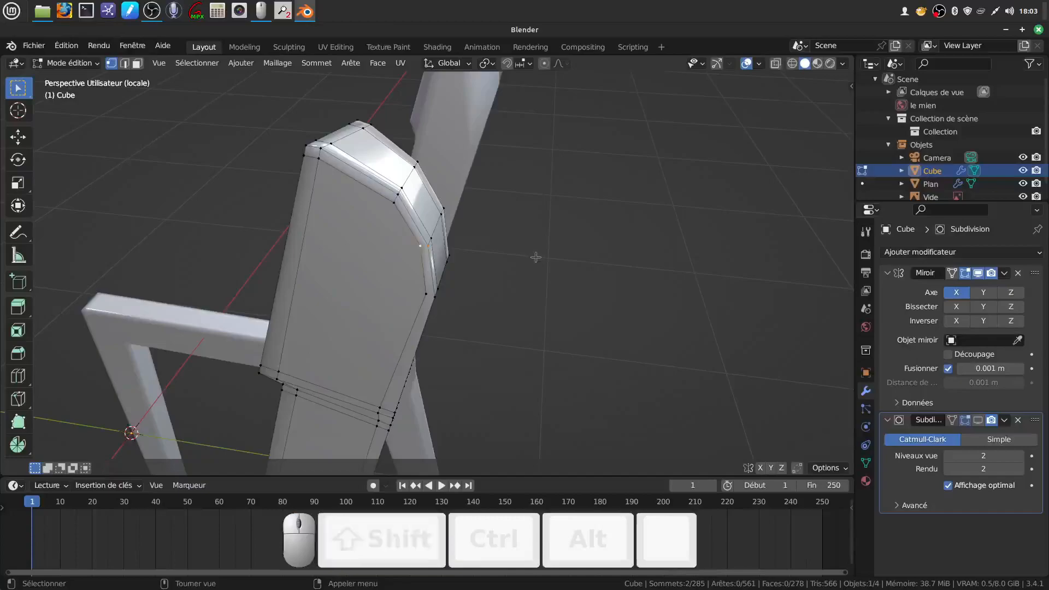
key("j")
middle_click_drag(450, 312, 449, 229, "shift")
left_click(429, 234, "shift")
key("j")
Step: Knife-cut a matching inset line on the post's opposite side face, following the rounded rear outline down to the lower joint
mouse_move(480, 208)
middle_mouse_down()
mouse_move(357, 232)
mouse_move(459, 209)
middle_mouse_up()
middle_click_drag(460, 209, 295, 246, "shift")
scroll(415, 257, "up", 4)
scroll(397, 253, "down", 1)
scroll(397, 253, "down", 4)
middle_click_drag(295, 246, 383, 204, "shift")
scroll(487, 268, "up", 3)
scroll(418, 260, "up", 1)
scroll(418, 260, "up", 2)
middle_click_drag(418, 259, 362, 206, "shift")
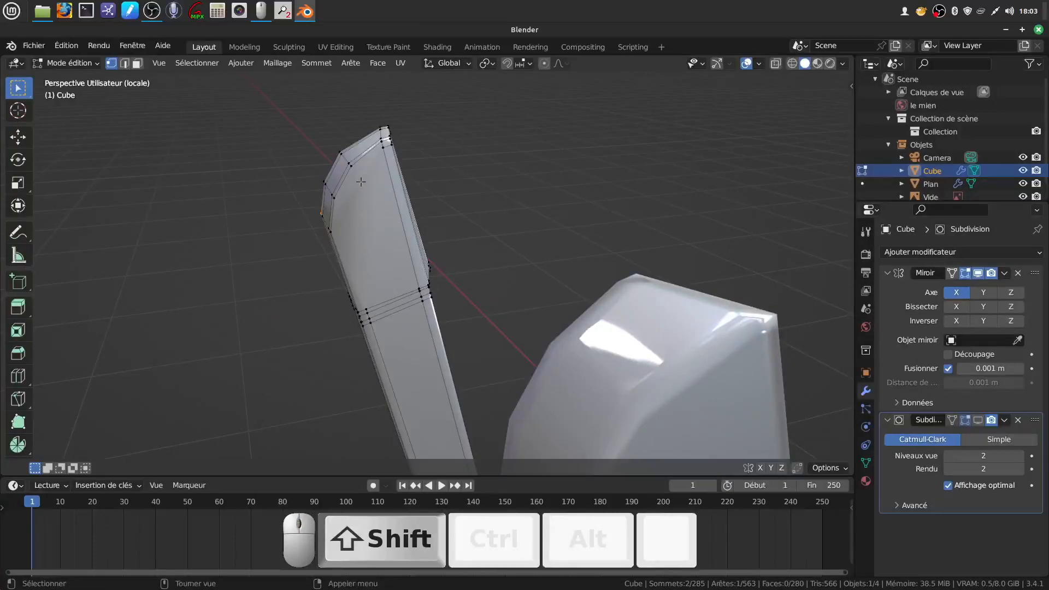
key("a")
key("k")
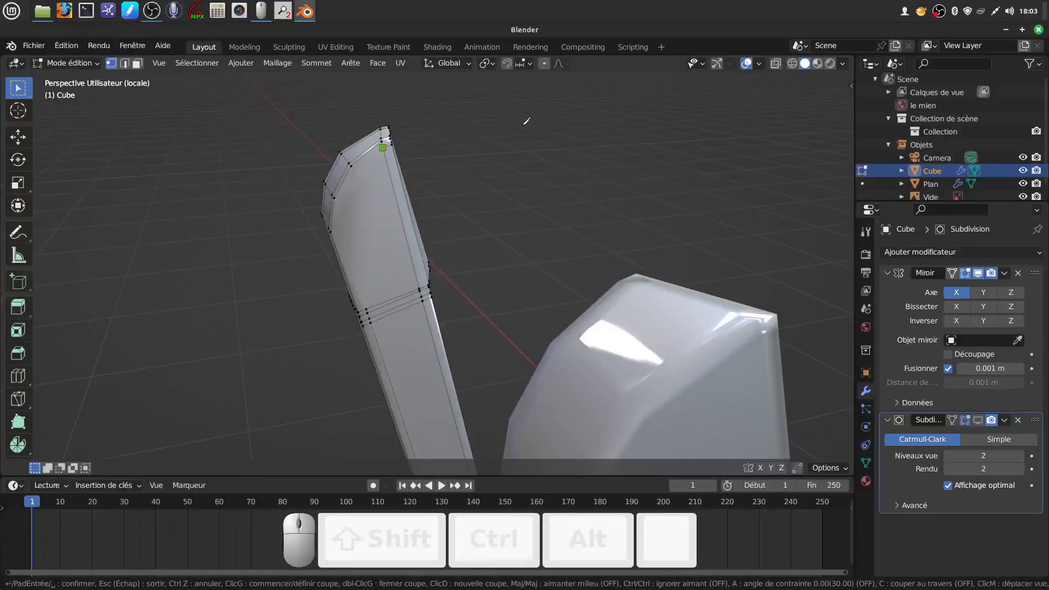
key("Return")
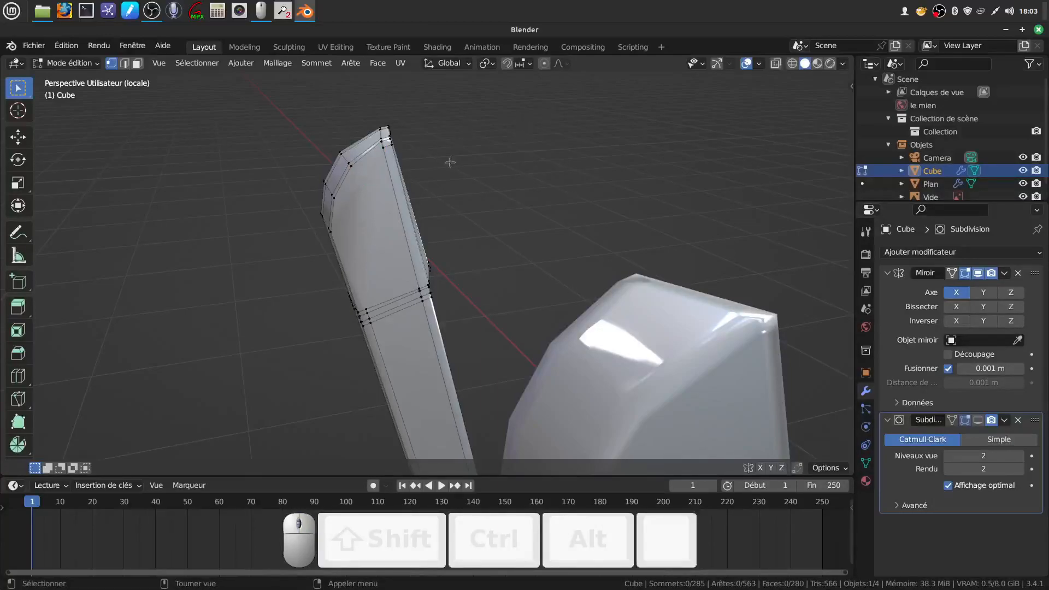
scroll(441, 131, "up", 1)
middle_click_drag(482, 134, 492, 192, "shift")
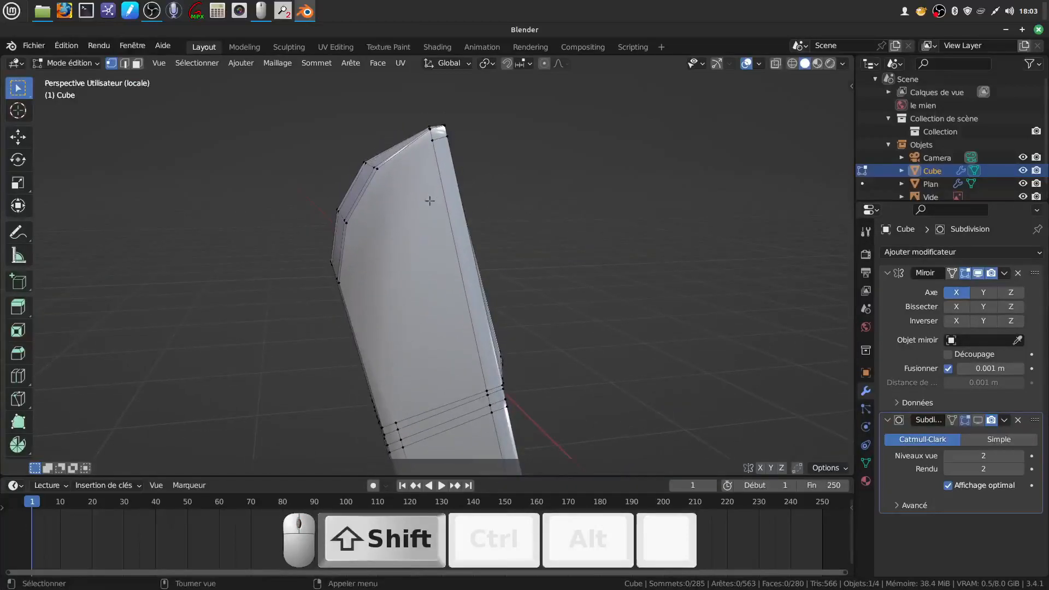
key("k")
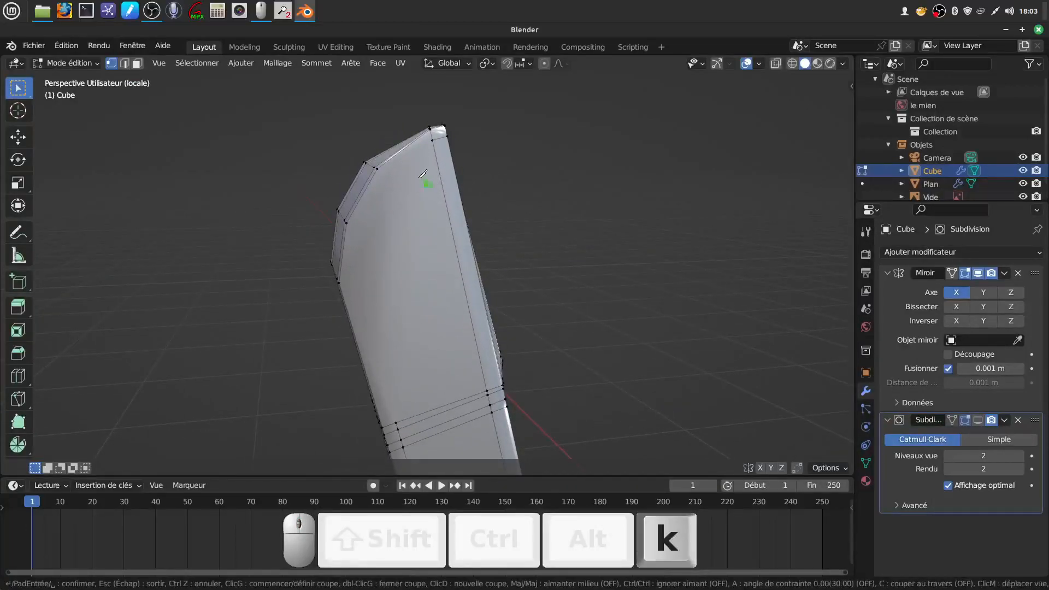
left_click(433, 139)
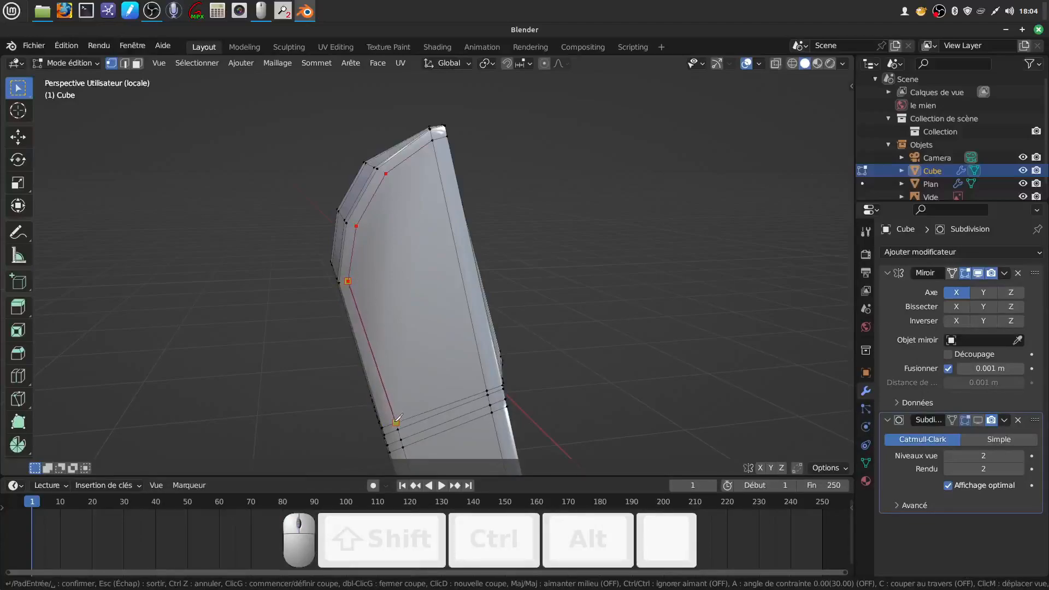
key("Return")
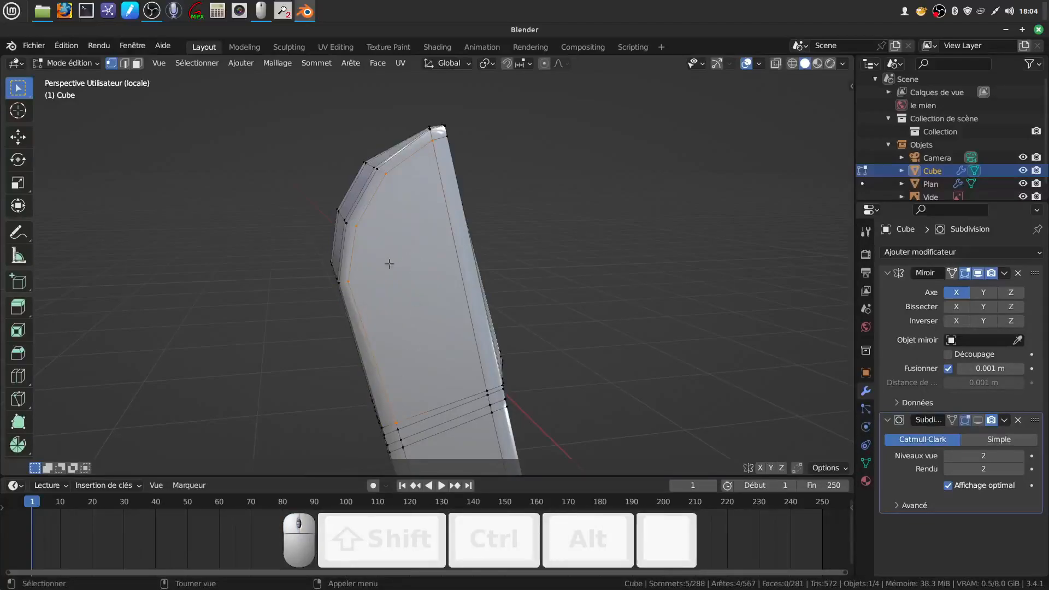
Step: Connect the opposite inset line's corner vertices to the matching vertices on the post's rounded outer outline
left_click(404, 186, "shift")
key("j")
left_click(361, 234, "shift")
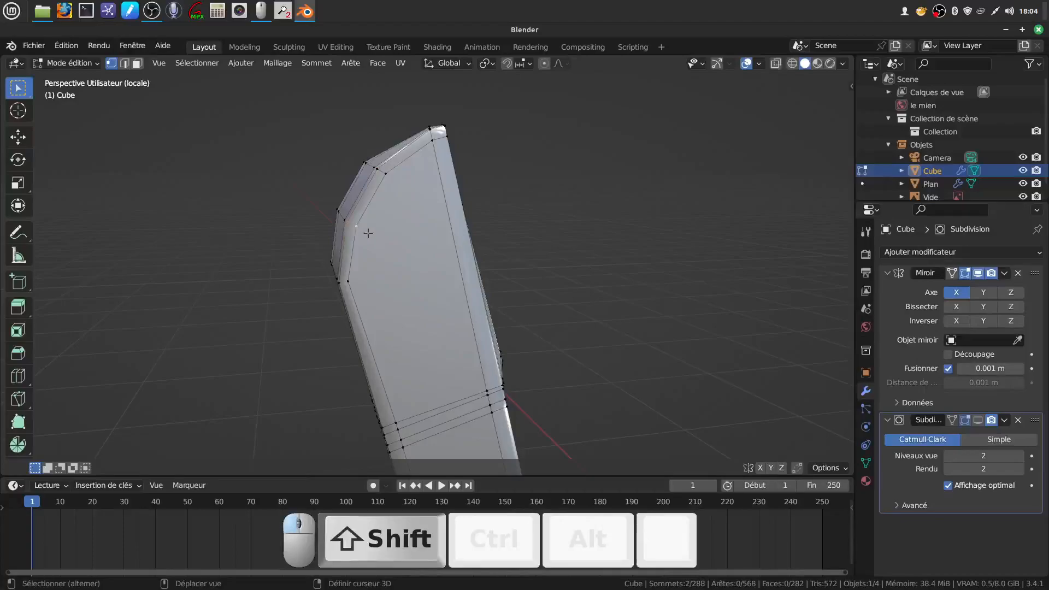
key("j")
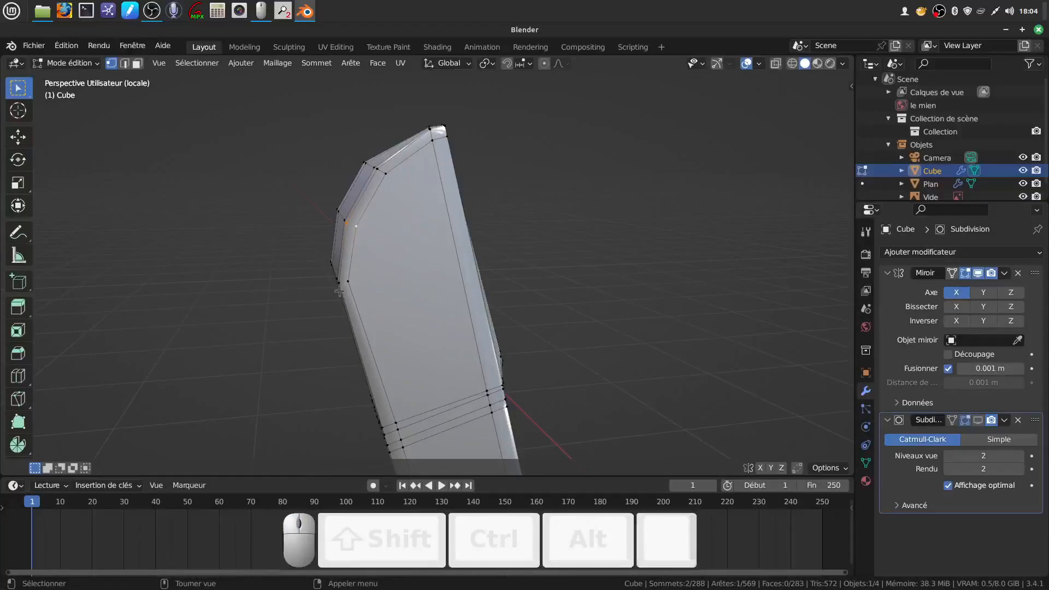
left_click(340, 281, "shift")
middle_click_drag(419, 311, 778, 241)
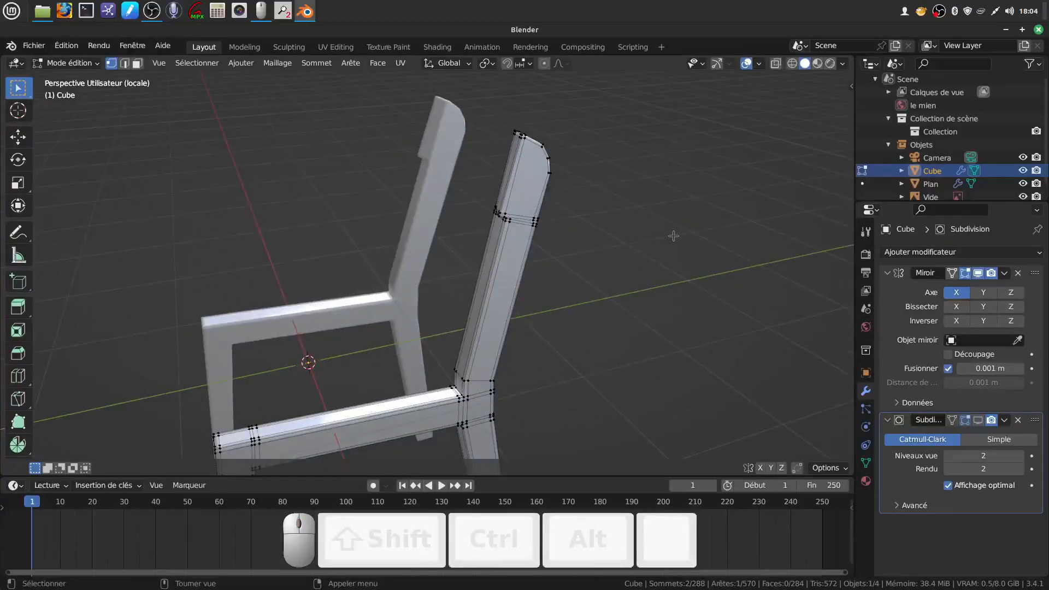
Step: Return to object mode, turn on the Subdivision modifier's viewport display and leave the frame's local view
key("Tab")
left_click(978, 421)
middle_click_drag(618, 244, 503, 255)
scroll(460, 369, "up", 1)
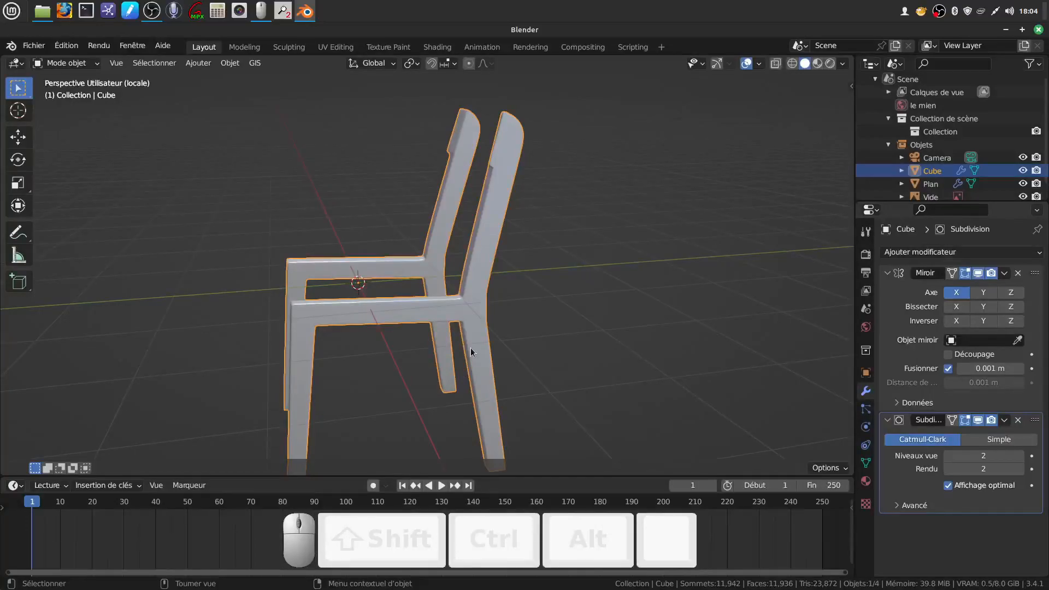
key("KP_Divide")
left_click(337, 144)
Step: Examine the chair frame, backrest and legs from several angles against the reference photo
middle_click_drag(337, 144, 462, 168)
middle_click_drag(414, 255, 407, 295, "shift")
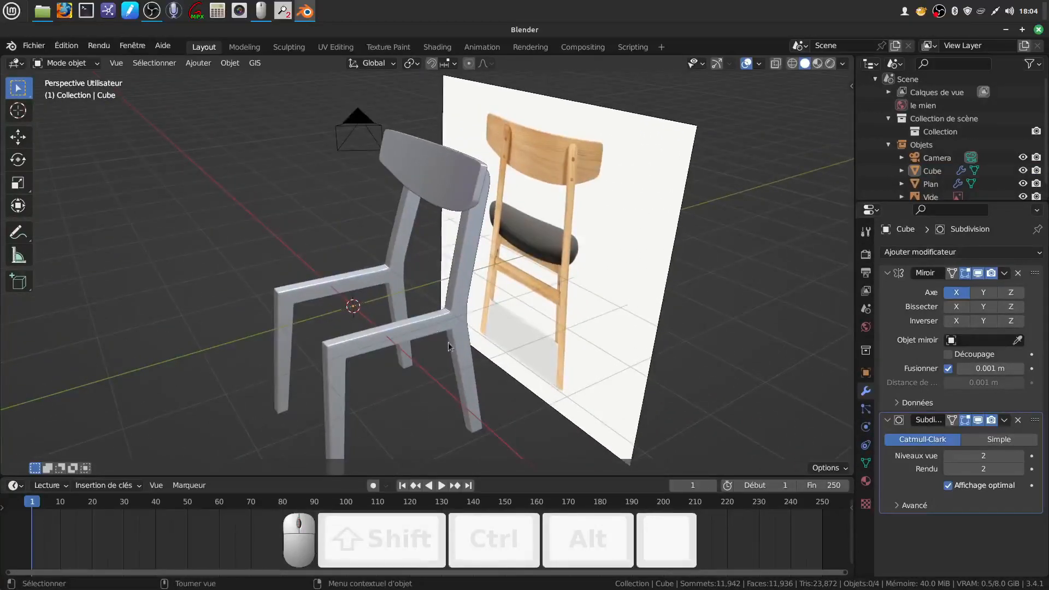
scroll(443, 338, "up", 2)
middle_click_drag(438, 334, 473, 287, "shift")
scroll(472, 226, "down", 3)
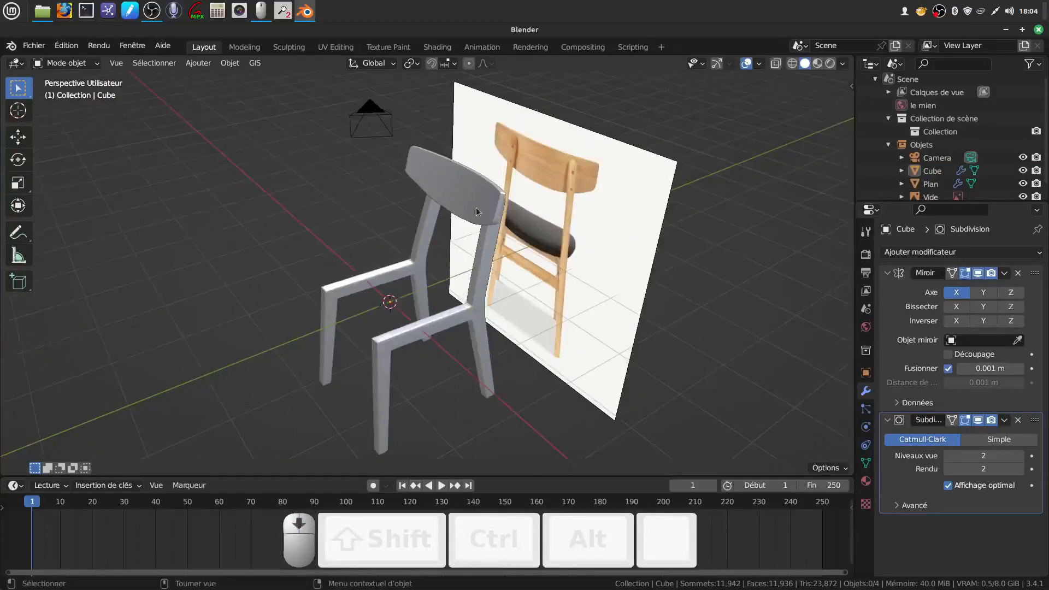
middle_click_drag(470, 205, 520, 158)
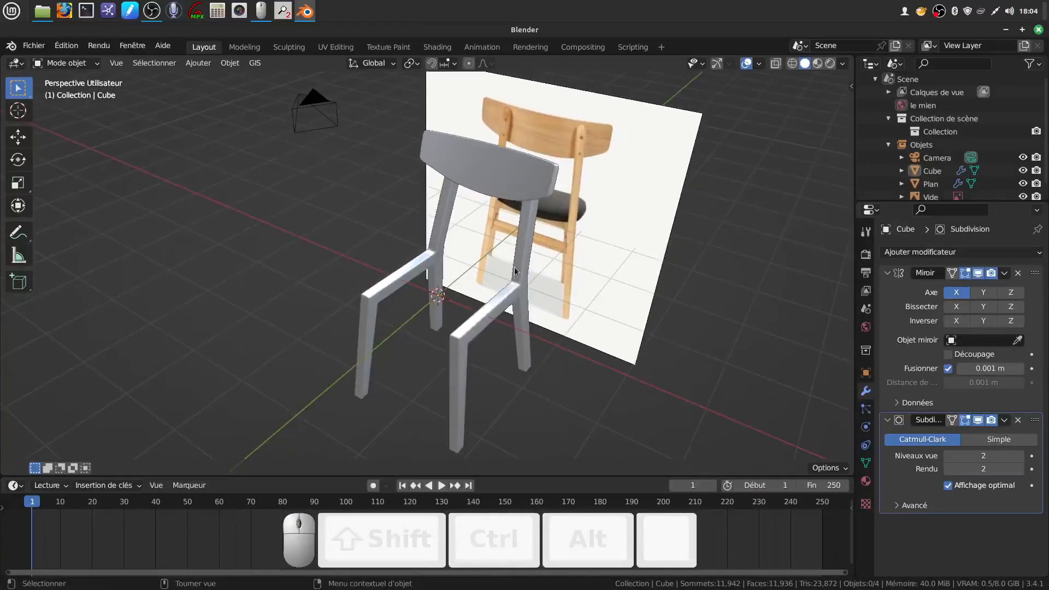
scroll(504, 299, "up", 1)
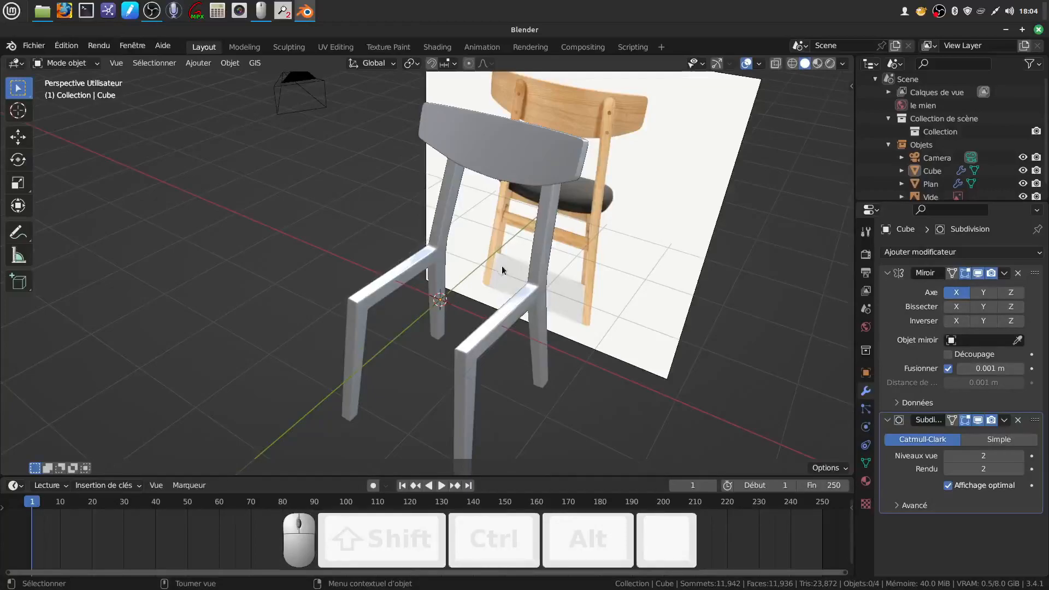
middle_click_drag(540, 291, 376, 281)
mouse_move(447, 282)
middle_mouse_down()
mouse_move(542, 280)
mouse_move(553, 387)
mouse_move(628, 319)
mouse_move(488, 316)
mouse_move(501, 294)
mouse_move(358, 342)
mouse_move(415, 281)
mouse_move(485, 277)
mouse_move(459, 306)
mouse_move(436, 293)
mouse_move(522, 288)
mouse_move(463, 294)
middle_mouse_up()
key("Tab")
scroll(466, 286, "down", 2)
scroll(466, 286, "up", 2)
scroll(457, 288, "down", 2)
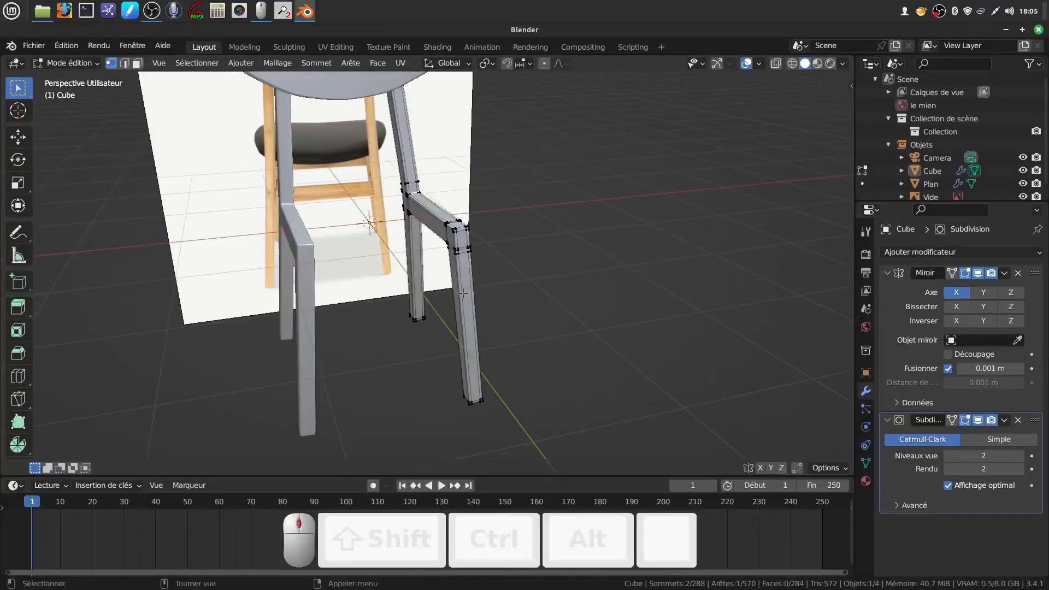
key("Tab")
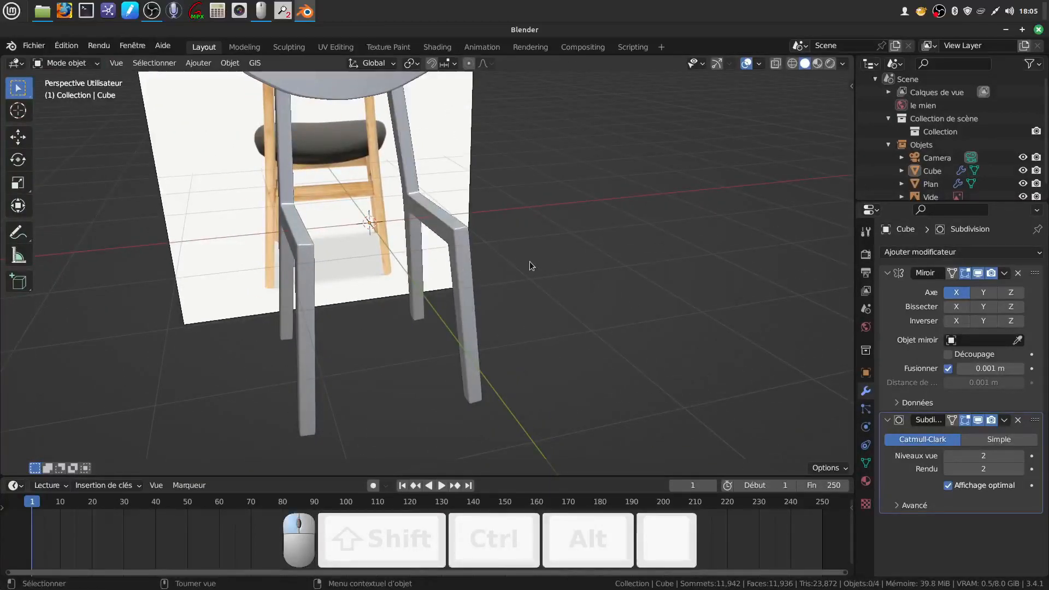
middle_click_drag(513, 264, 433, 336)
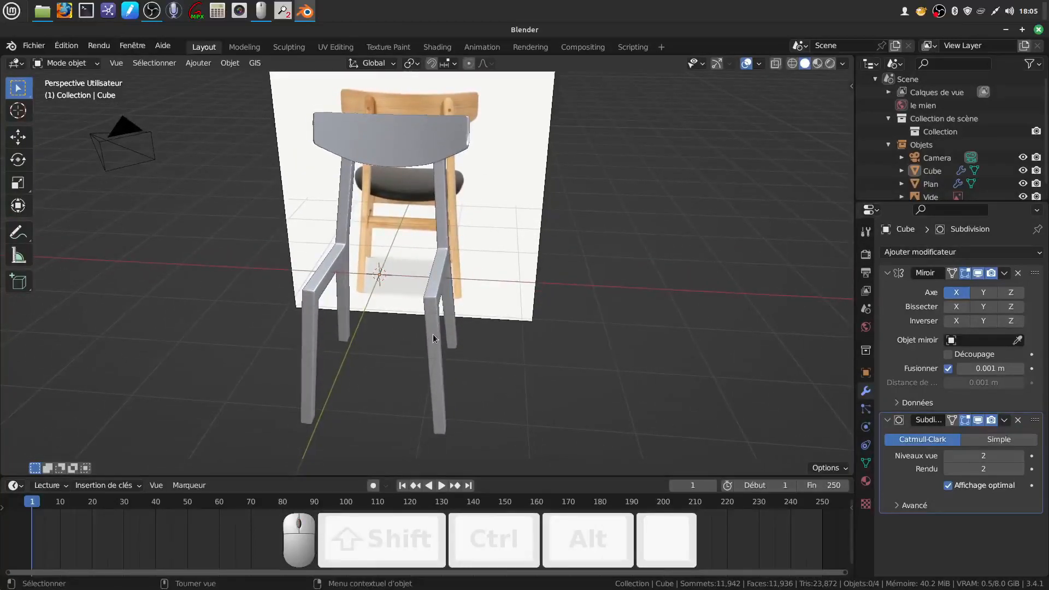
left_click(434, 328)
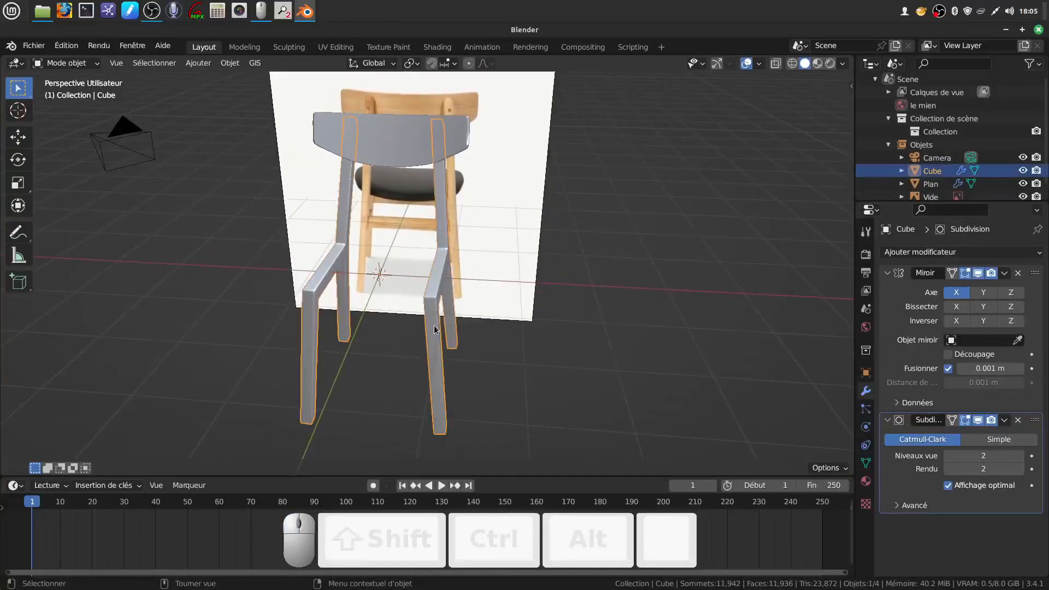
middle_click_drag(438, 322, 174, 119)
left_click(201, 129)
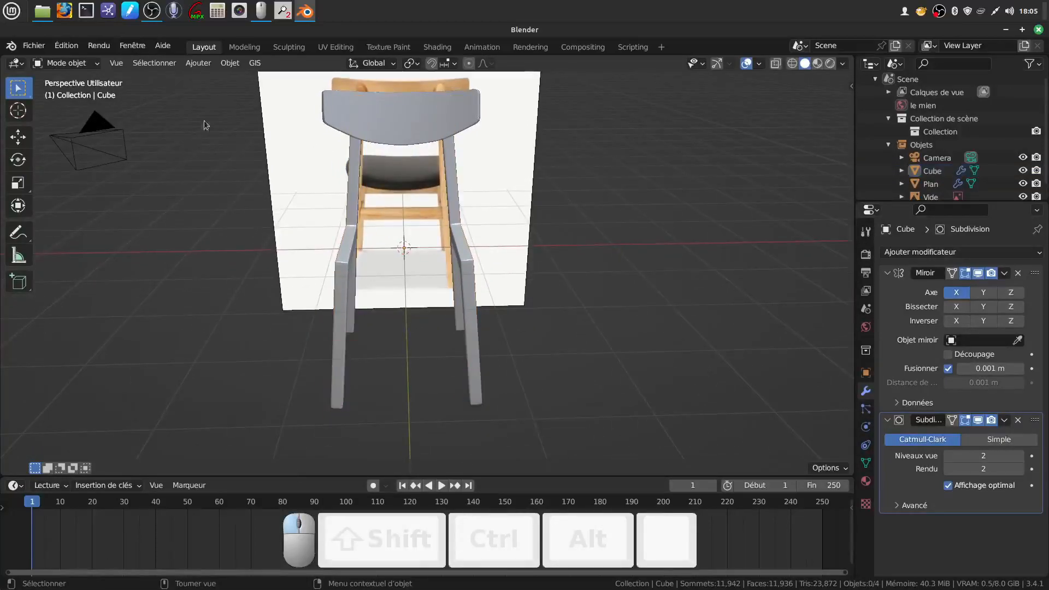
Step: Add a cube mesh at the scene origin and scale its geometry to 0.198 in edit mode
left_click(197, 64)
mouse_move(257, 78)
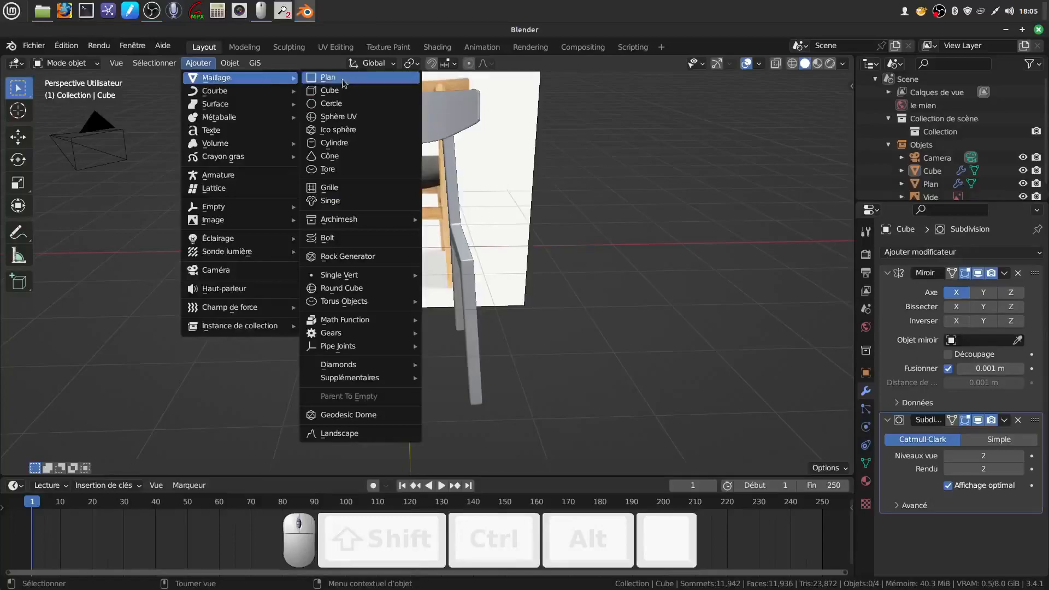
left_click(341, 88)
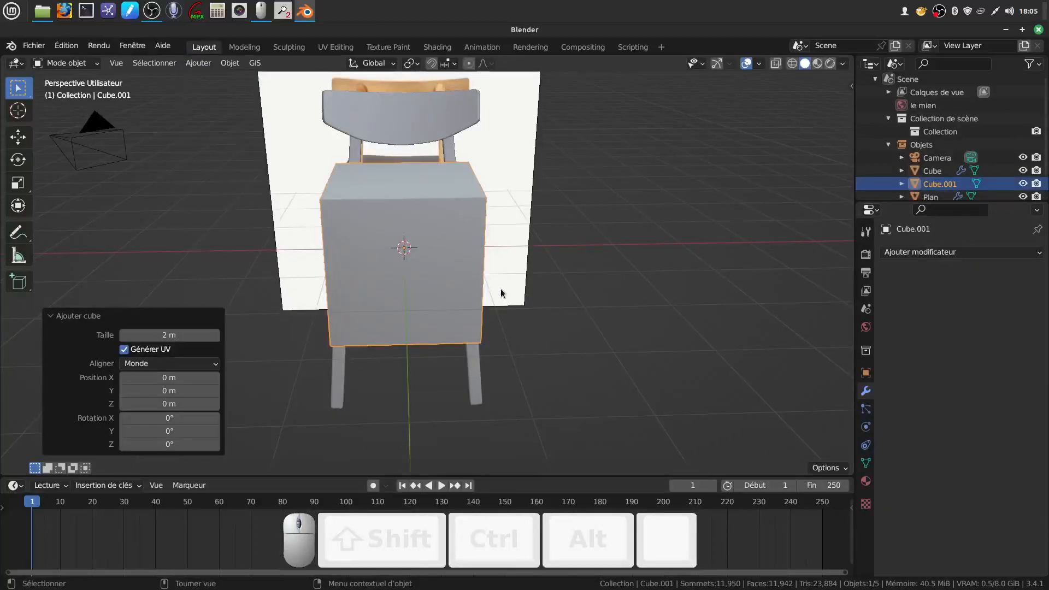
key("Tab")
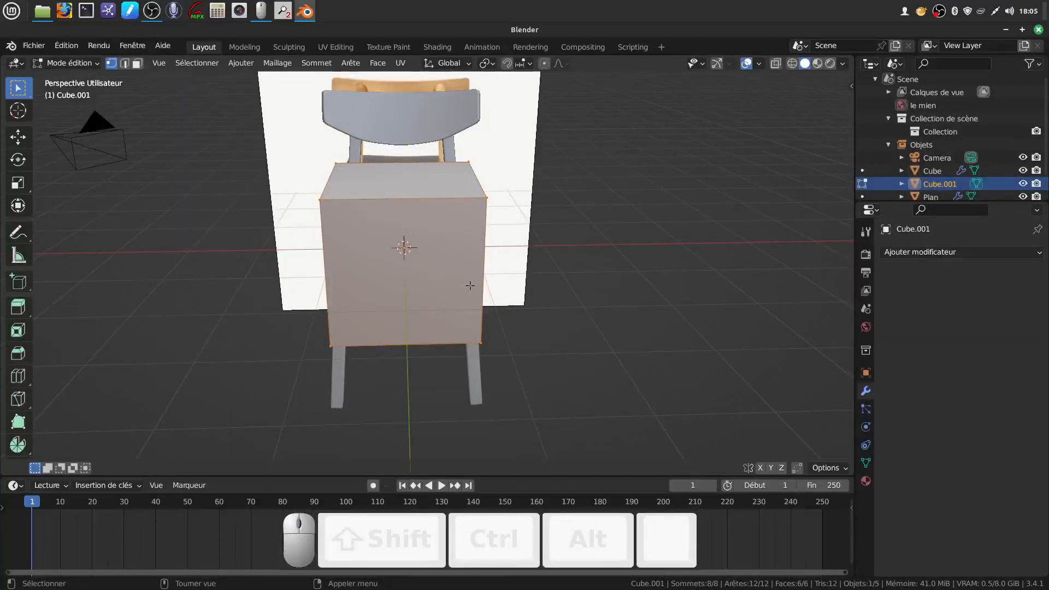
key("s")
left_click(412, 253)
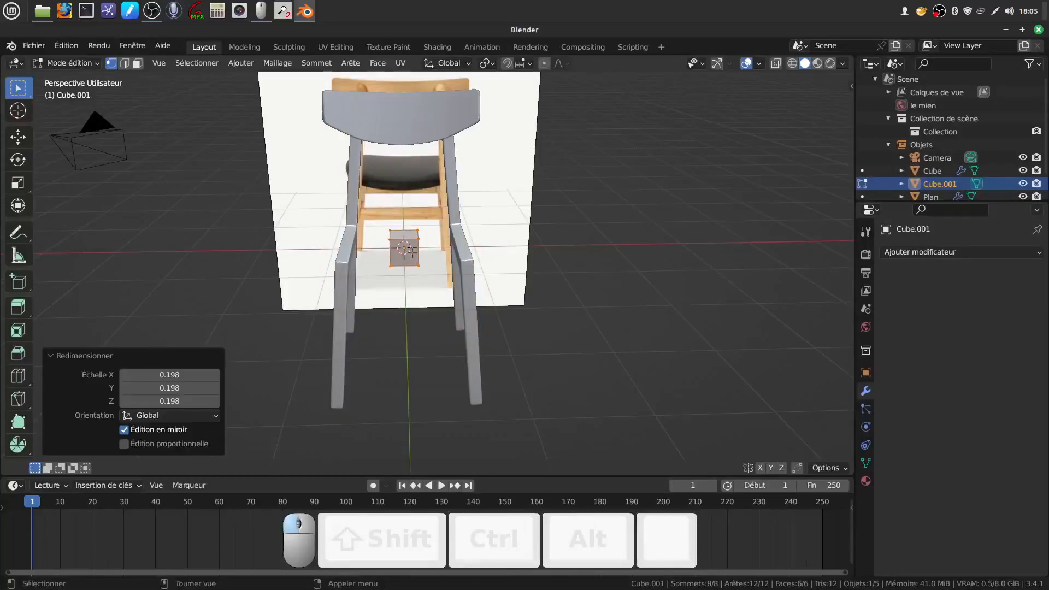
Step: Return to object mode, show the viewport gizmos and move the small cube about -0.755 m along Y toward the front legs
scroll(474, 372, "up", 2)
middle_click_drag(476, 363, 471, 271, "shift")
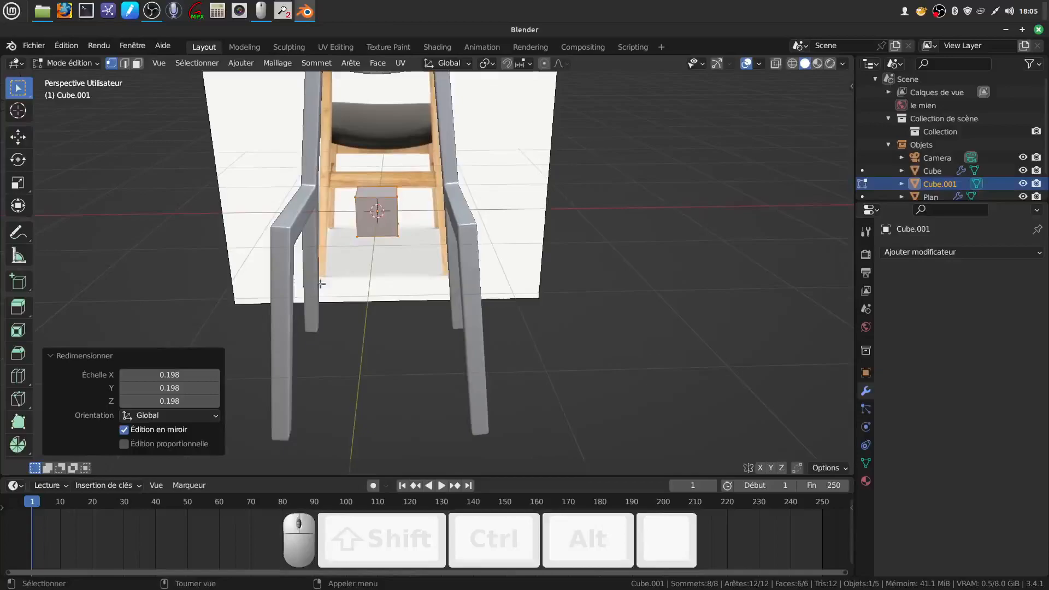
middle_click_drag(405, 290, 414, 125, "shift")
scroll(454, 278, "up", 1)
key("Tab")
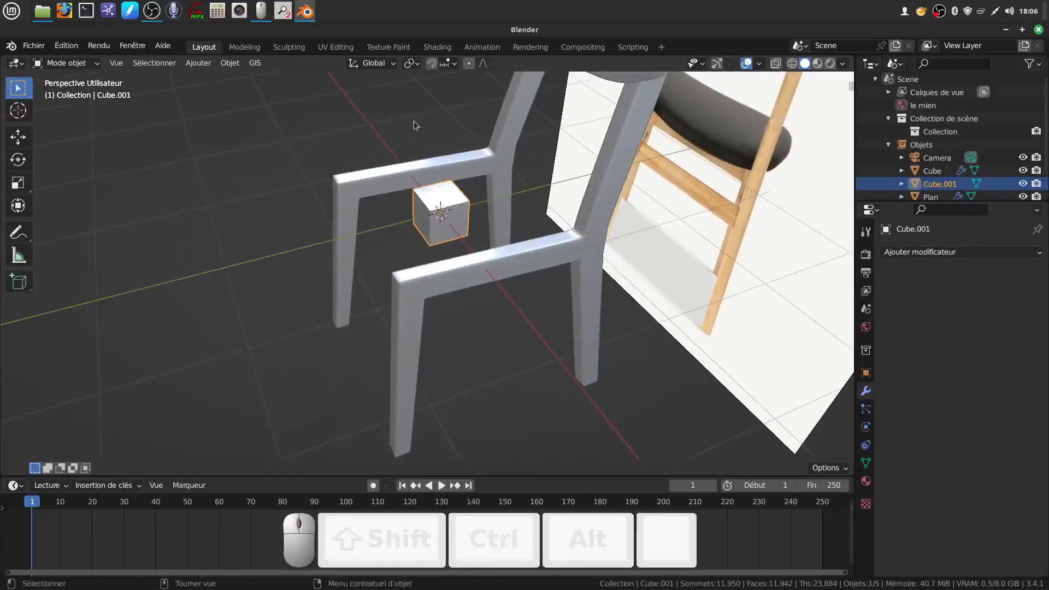
left_click(716, 64)
left_click_drag(493, 205, 416, 219)
middle_click_drag(458, 248, 569, 194)
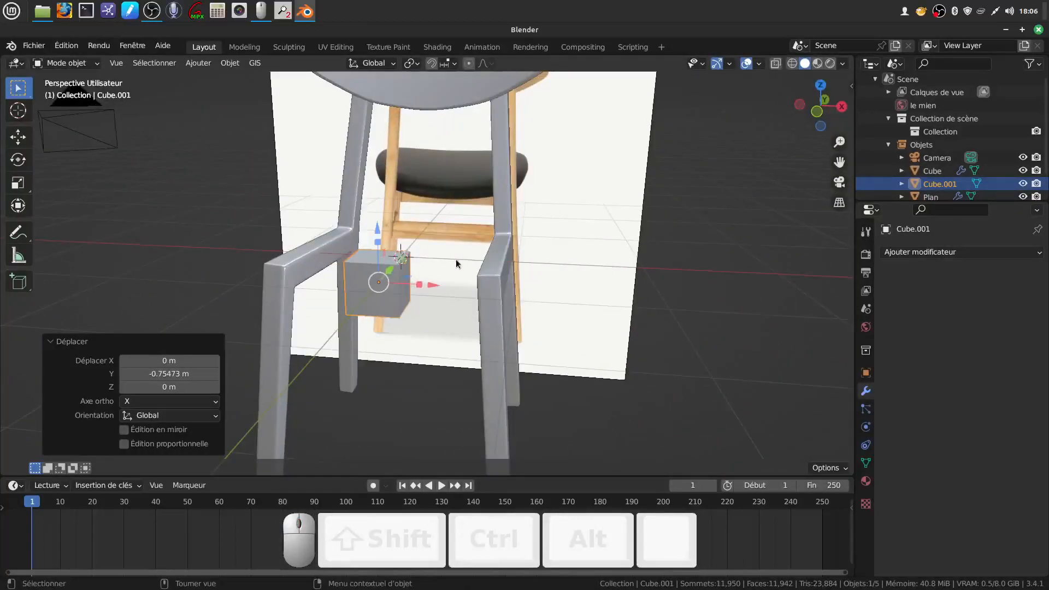
Step: Flatten the small cube along Y to a scale of 0.403
middle_click_drag(461, 221, 325, 267)
left_click_drag(323, 295, 301, 305)
middle_click_drag(313, 305, 387, 268)
middle_click_drag(387, 268, 382, 307, "shift")
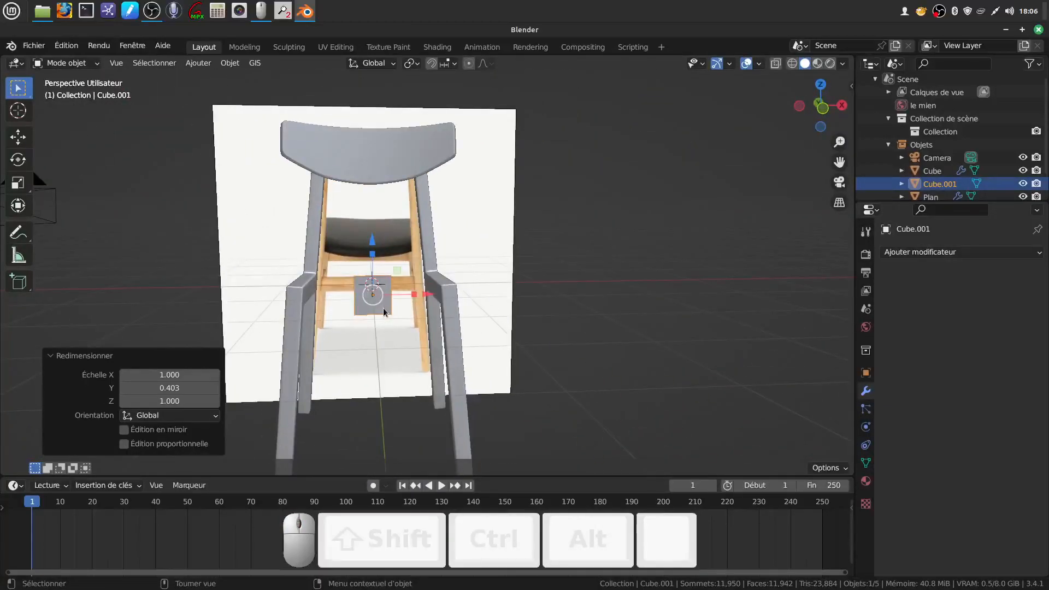
Step: Shrink the flattened cube uniformly and lower it about 0.059 m along Z
key("s")
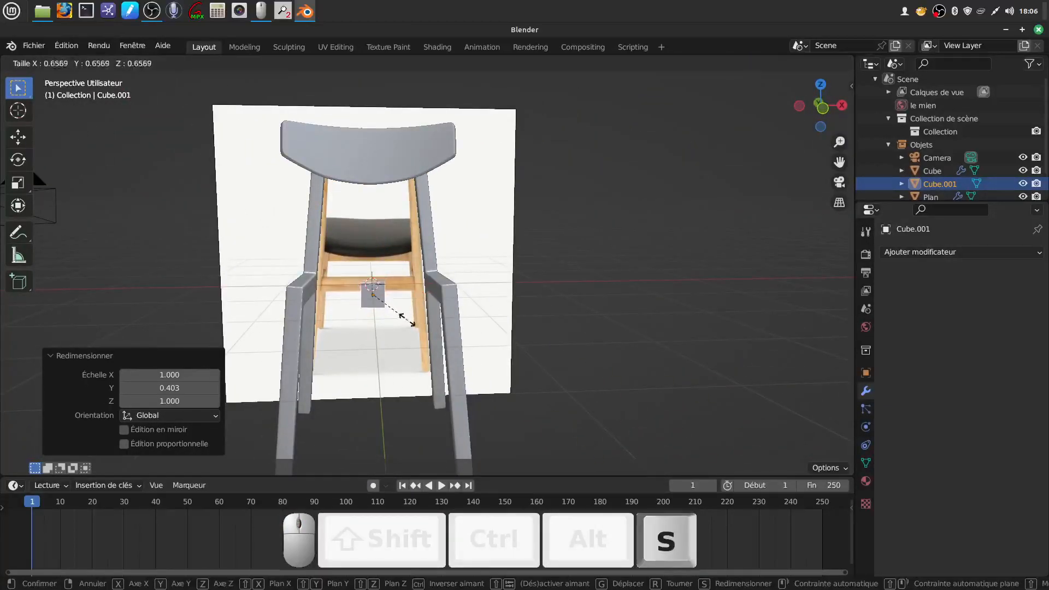
left_click(400, 323)
left_click_drag(374, 253, 373, 255)
Step: Stretch the block along X by 7.307 so it forms a crossbar spanning the two front legs
middle_click_drag(438, 313, 489, 308)
scroll(352, 360, "up", 3)
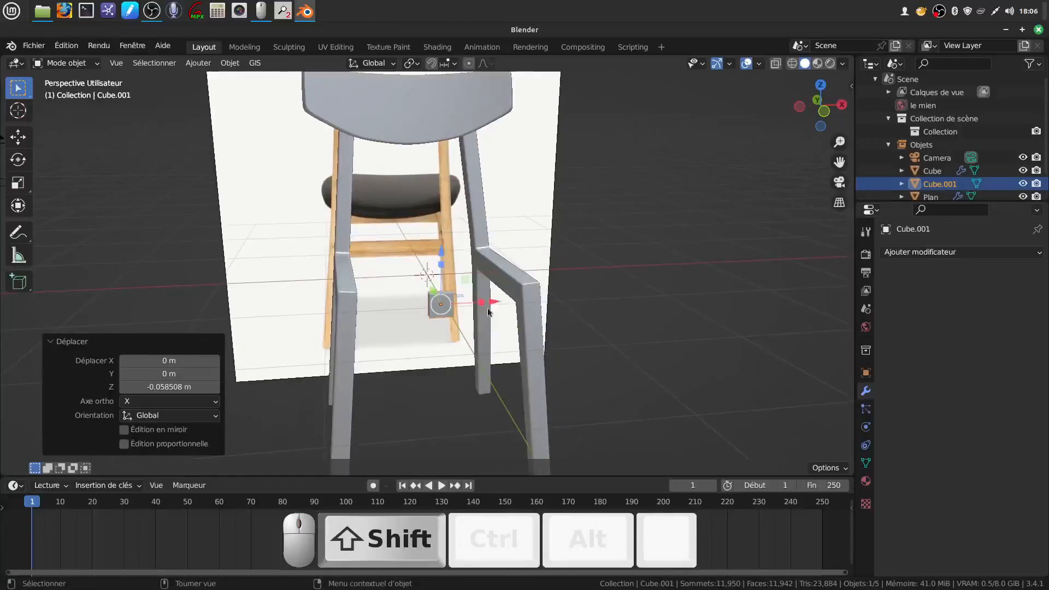
key("s")
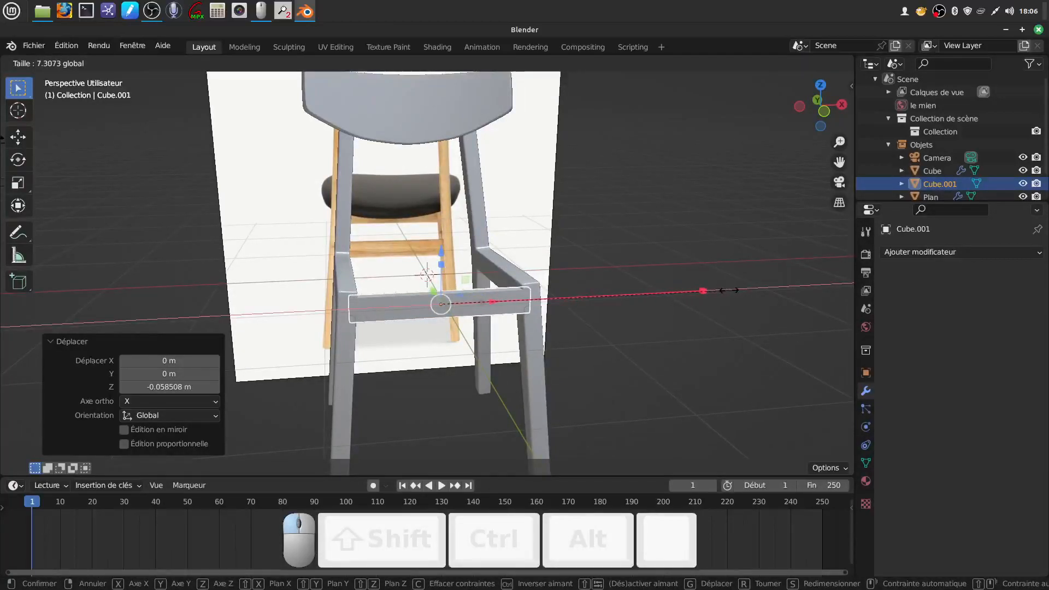
left_click_drag(730, 291, 729, 291)
Step: Lower the front crossbar about 0.508 m along Z between the legs
middle_click_drag(639, 274, 574, 235)
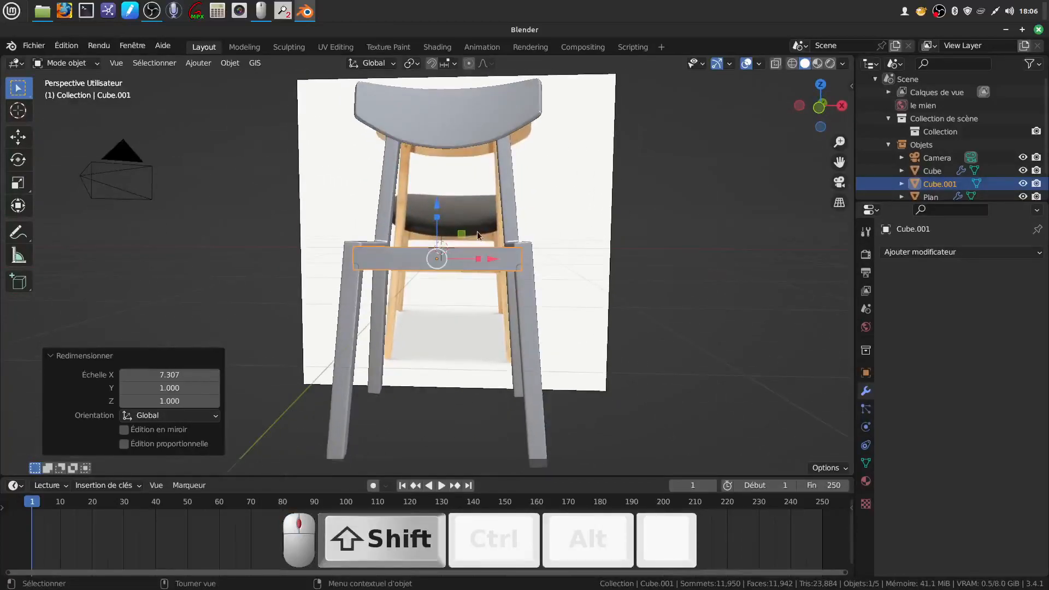
left_click_drag(444, 207, 454, 255)
middle_click_drag(454, 255, 507, 242)
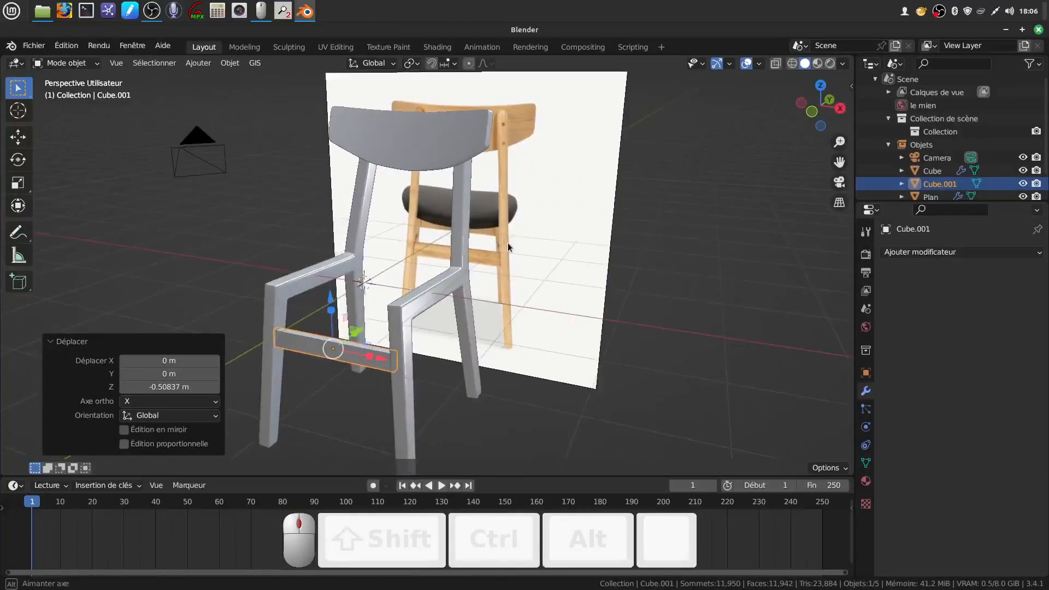
Step: Switch to the image viewer and open téléchargement (3).png to examine the reference chair's crossbars
left_click(1007, 30)
left_click(511, 195)
double_click(423, 100)
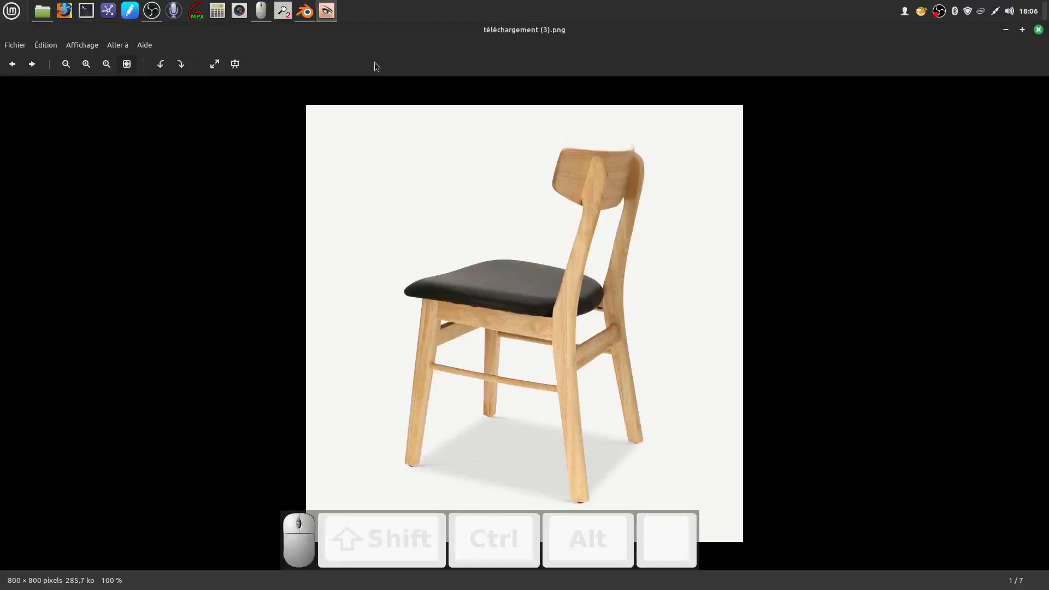
Step: Switch back to Blender and raise the front crossbar about 0.105 m along Z
left_click(305, 12)
middle_click_drag(464, 229, 424, 285)
mouse_move(381, 285)
left_mouse_down()
mouse_move(381, 298)
mouse_move(381, 278)
left_mouse_up()
Step: Tilt the front crossbar about the X axis to follow the legs' slant and shift it into line with them
middle_click_drag(381, 277, 524, 300)
middle_click_drag(574, 256, 377, 240, "shift")
scroll(472, 330, "up", 4)
middle_click_drag(473, 330, 490, 350)
middle_click_drag(538, 385, 523, 328, "shift")
scroll(504, 345, "up", 2)
key("r")
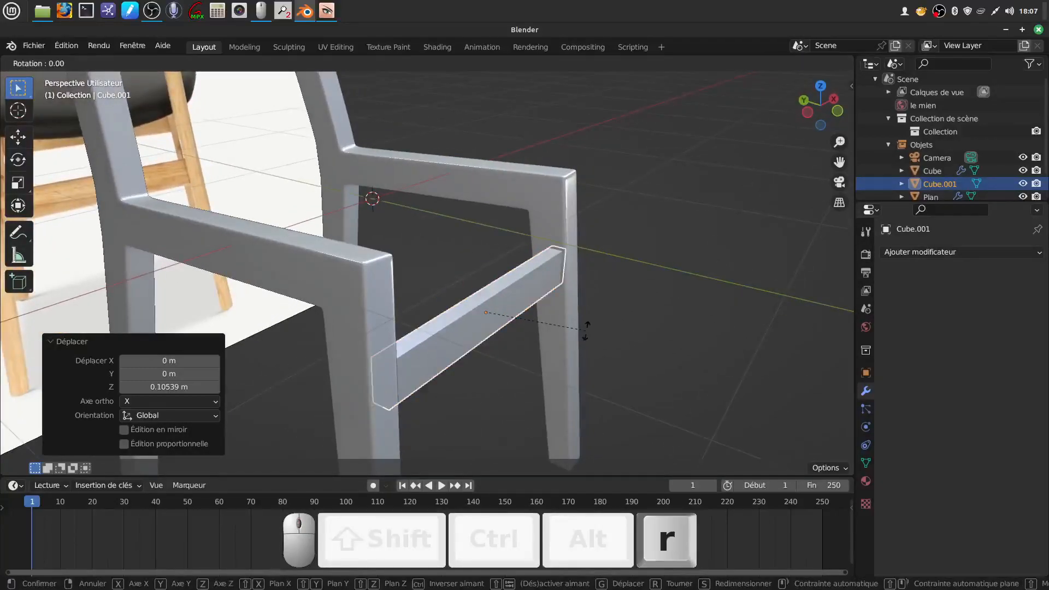
key("x")
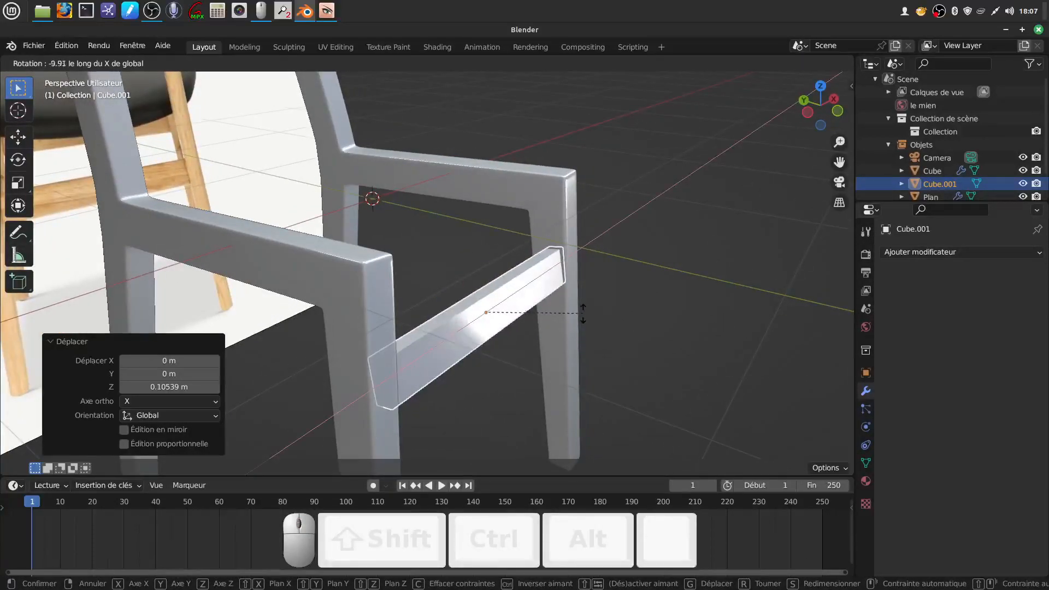
left_click(517, 296)
left_click_drag(443, 300, 468, 298)
Step: Check the front crossbar's fit between the legs, isolate it in local view and enter edit mode
middle_click_drag(581, 258, 406, 304)
left_click(561, 267)
left_click(406, 304)
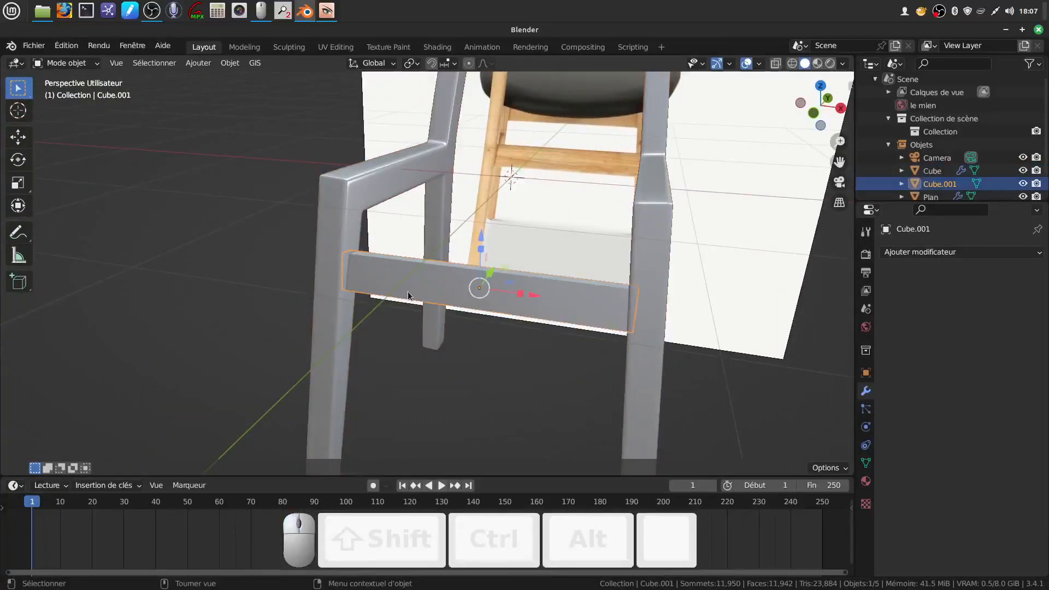
scroll(442, 340, "down", 5)
middle_click_drag(441, 340, 491, 284)
scroll(447, 363, "up", 3)
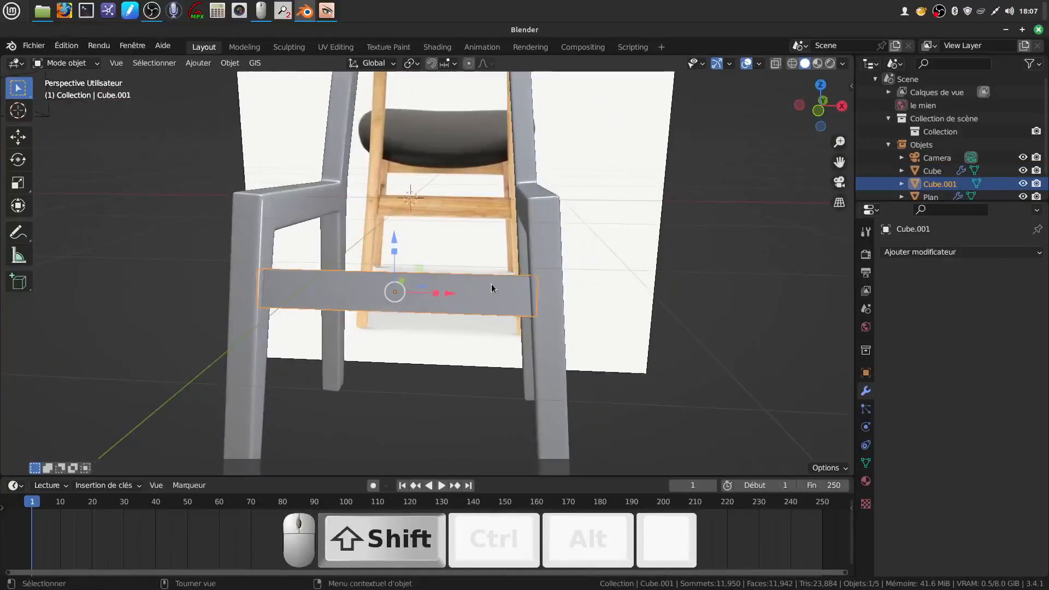
key("KP_Divide")
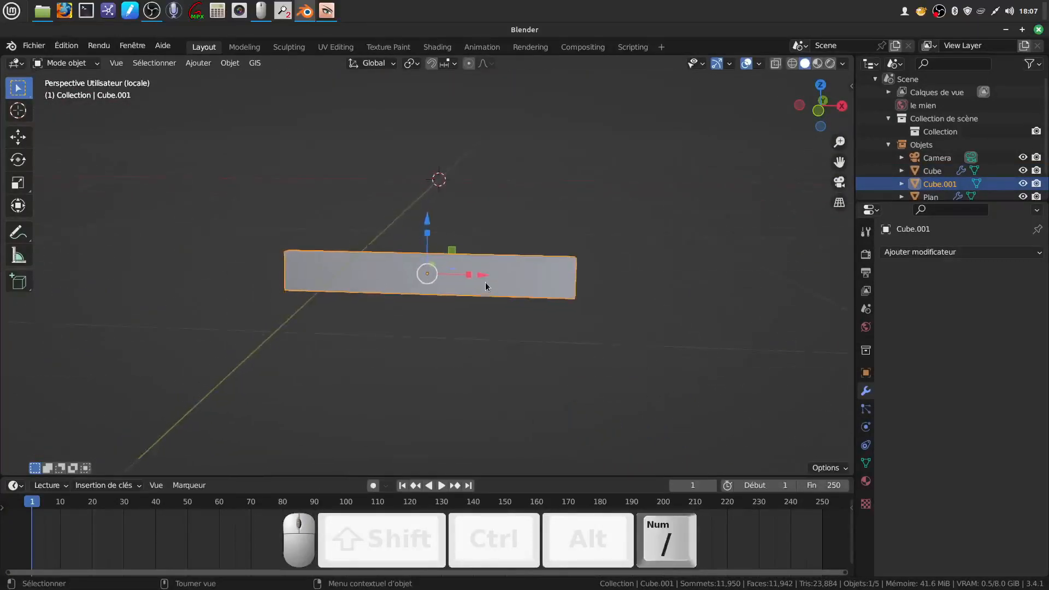
middle_click_drag(432, 262, 487, 300)
scroll(427, 290, "up", 3)
key("Tab")
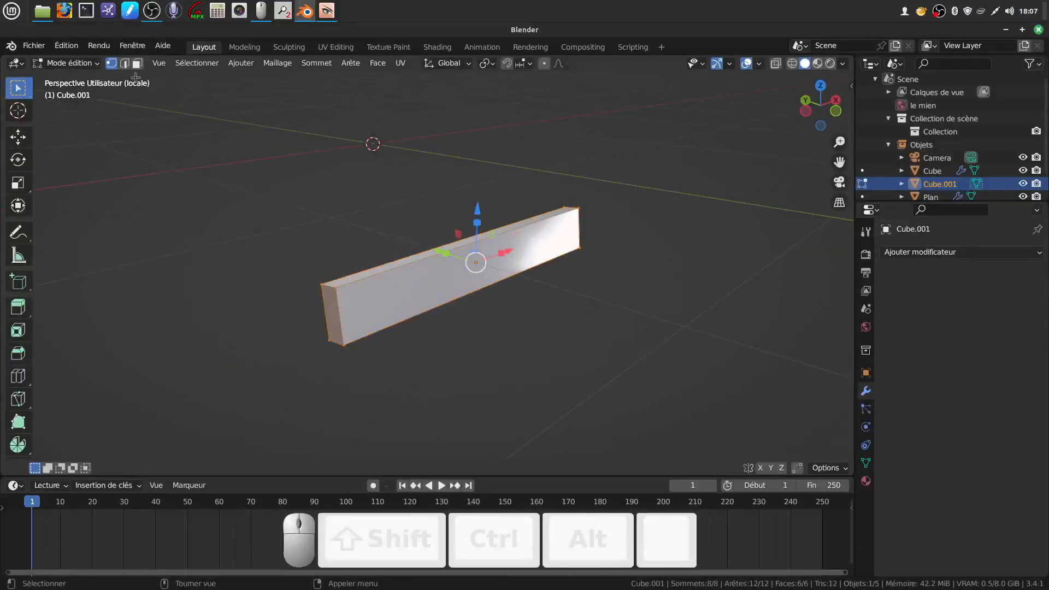
Step: Select the two end faces of the front crossbar and delete them as faces
left_click(332, 309)
middle_click_drag(332, 308, 486, 336)
left_click(502, 334, "shift")
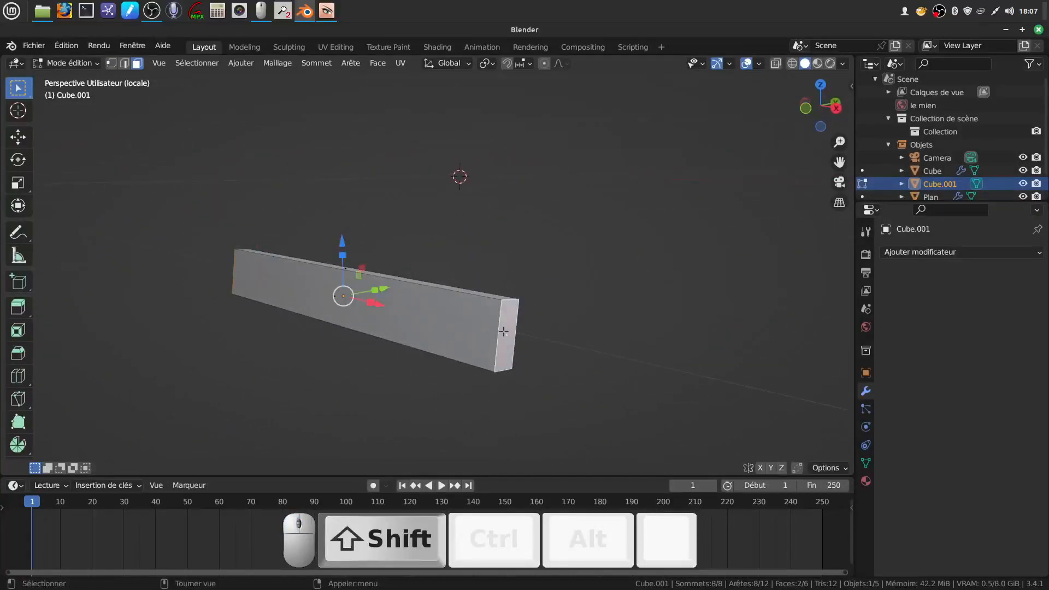
key("x")
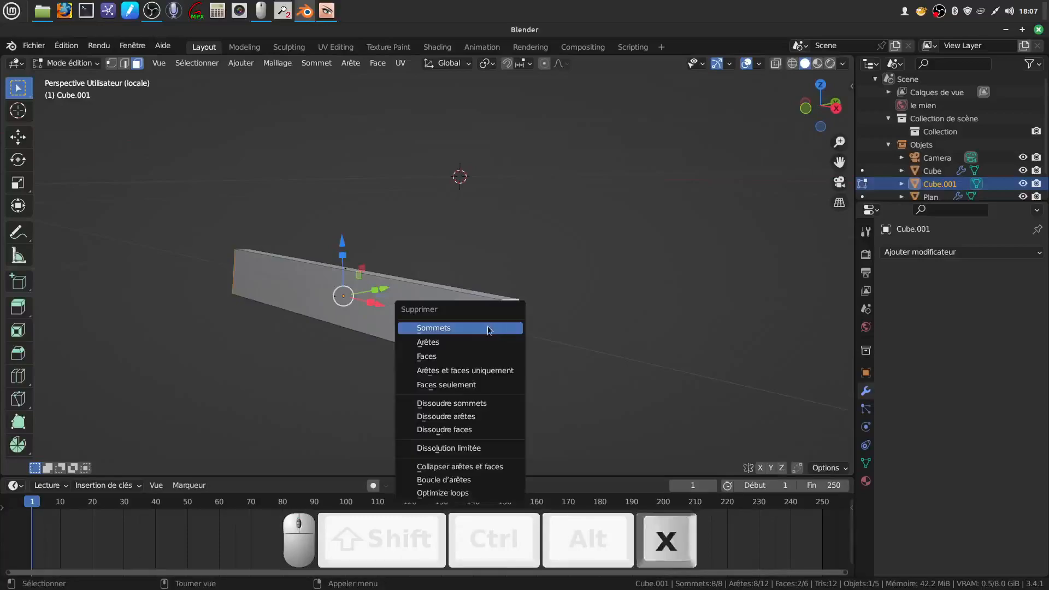
left_click(460, 356)
middle_click_drag(459, 355, 755, 246)
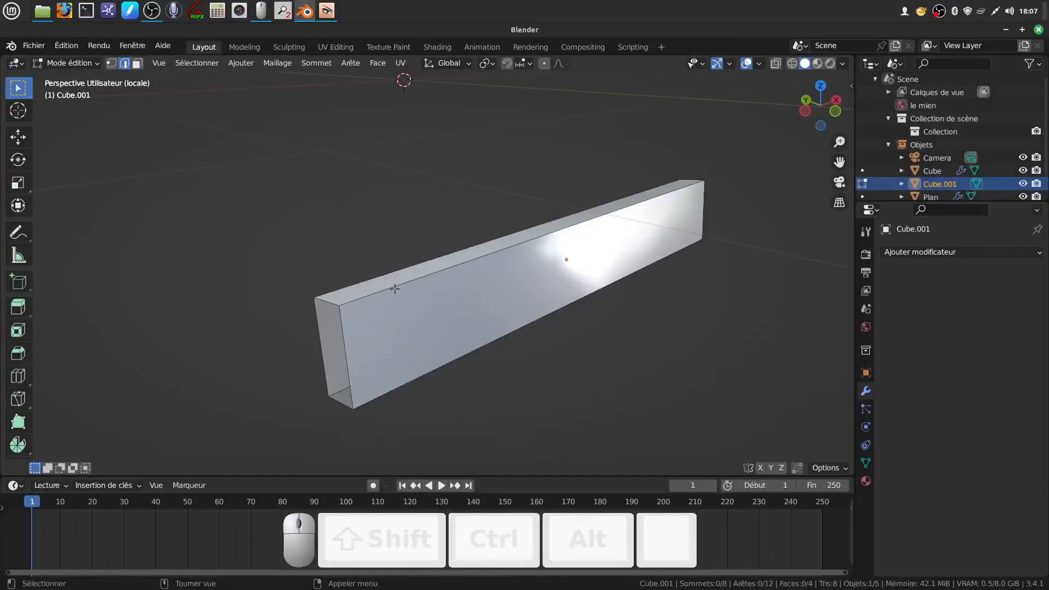
Step: Select the crossbar's entire mesh and apply the object's rotation and scale
key("a")
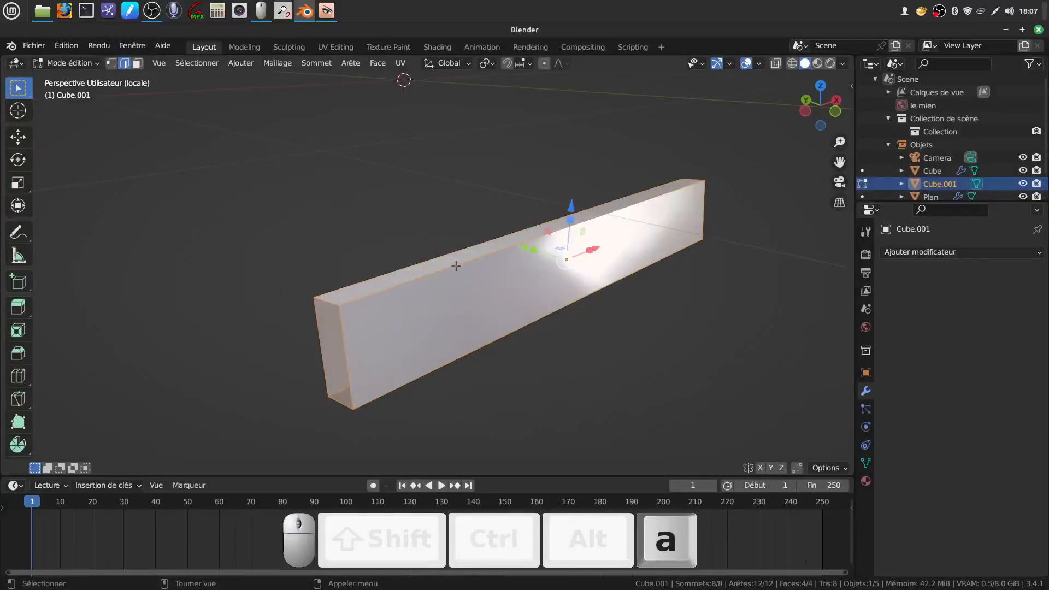
key("ctrl+b")
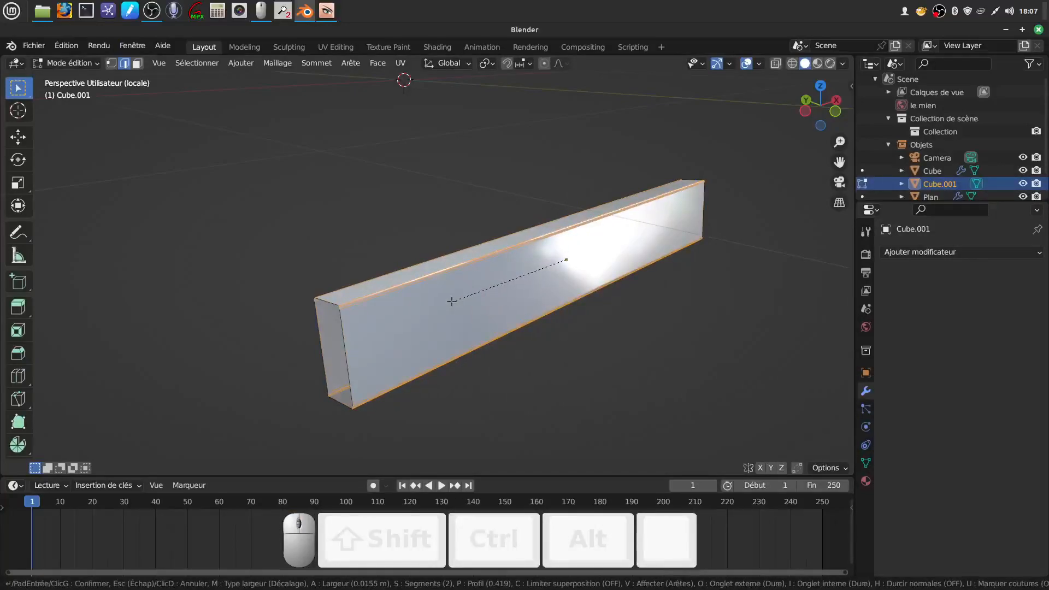
right_click(446, 305)
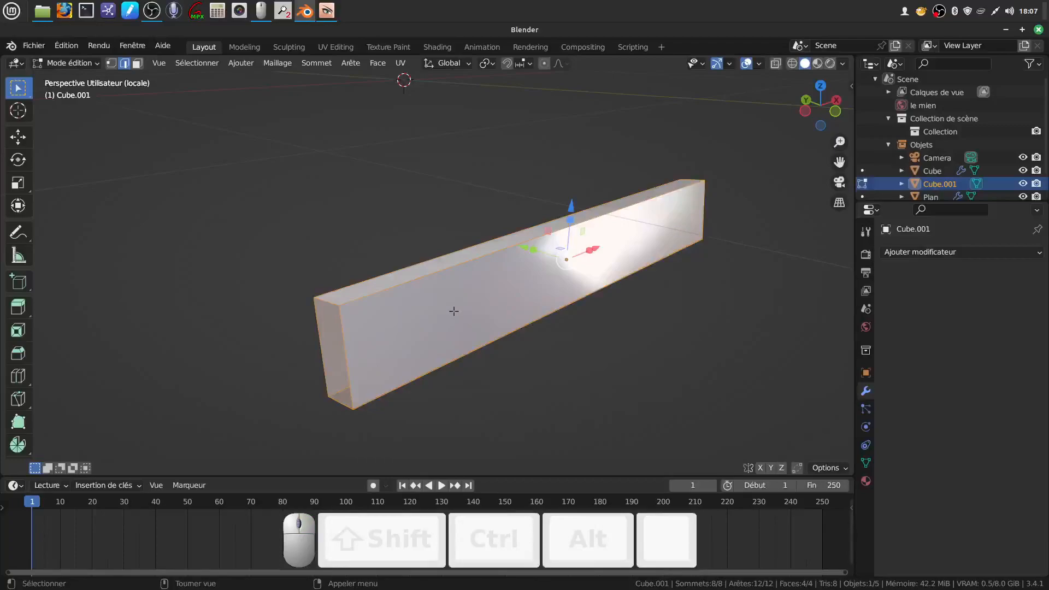
key("Tab")
key("ctrl+a")
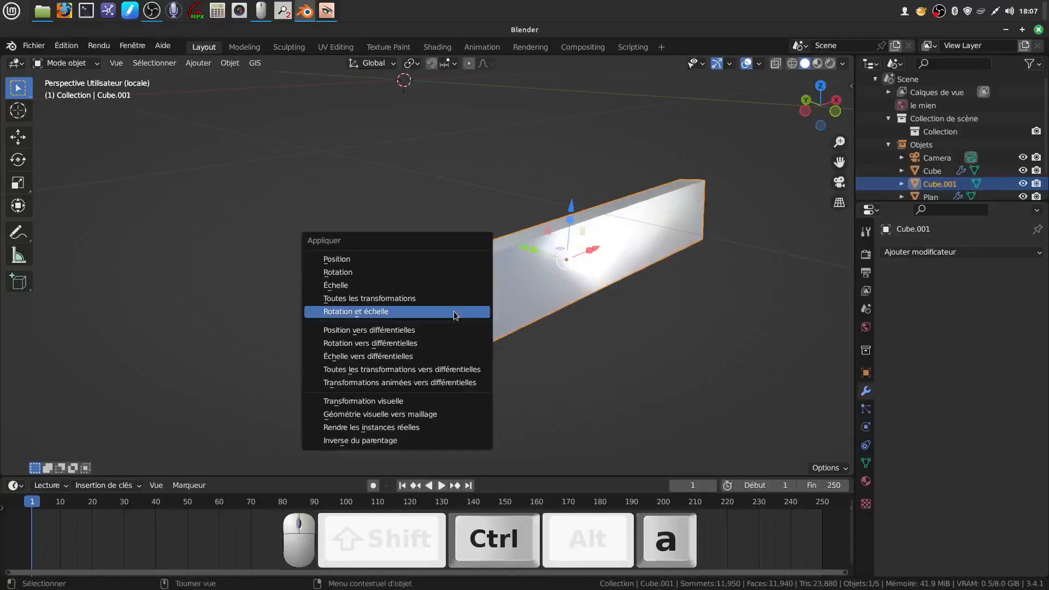
left_click(454, 310)
key("Tab")
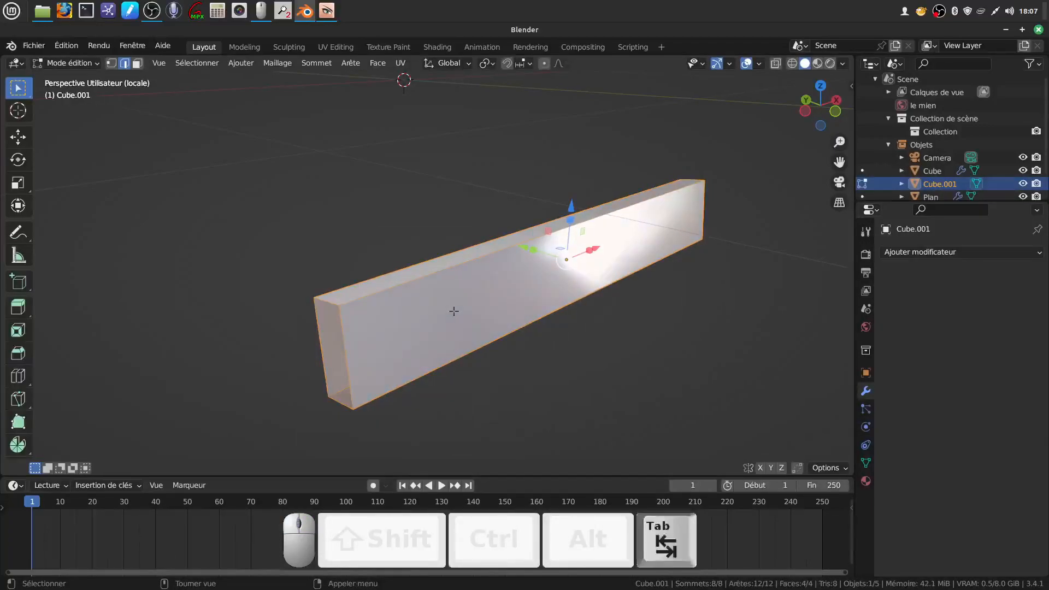
Step: Bevel the crossbar's long edges with a width of about 0.0153 m and 4 segments
key("ctrl+b")
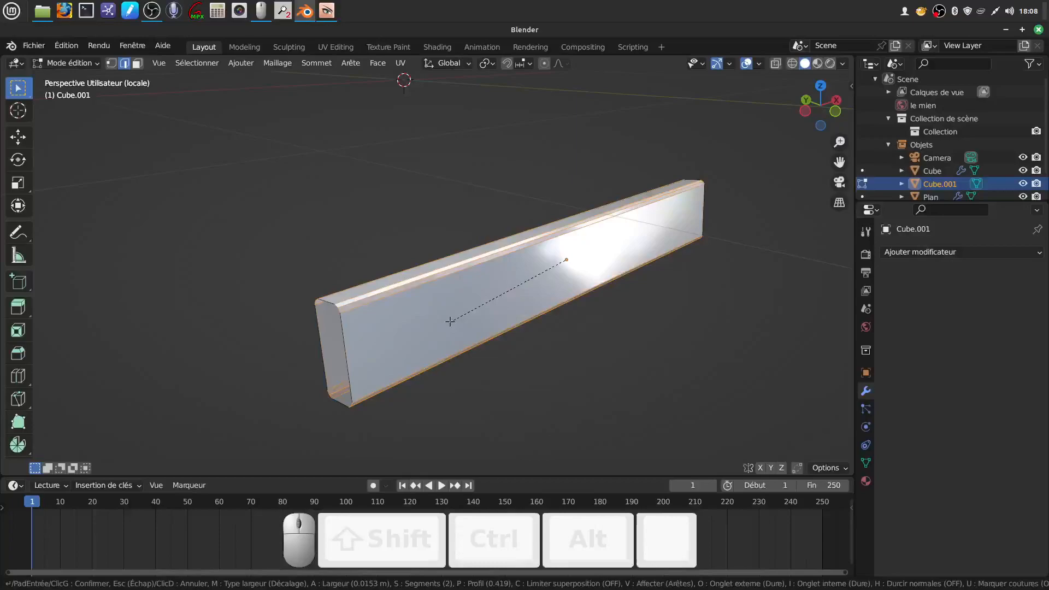
scroll(450, 321, "up", 2)
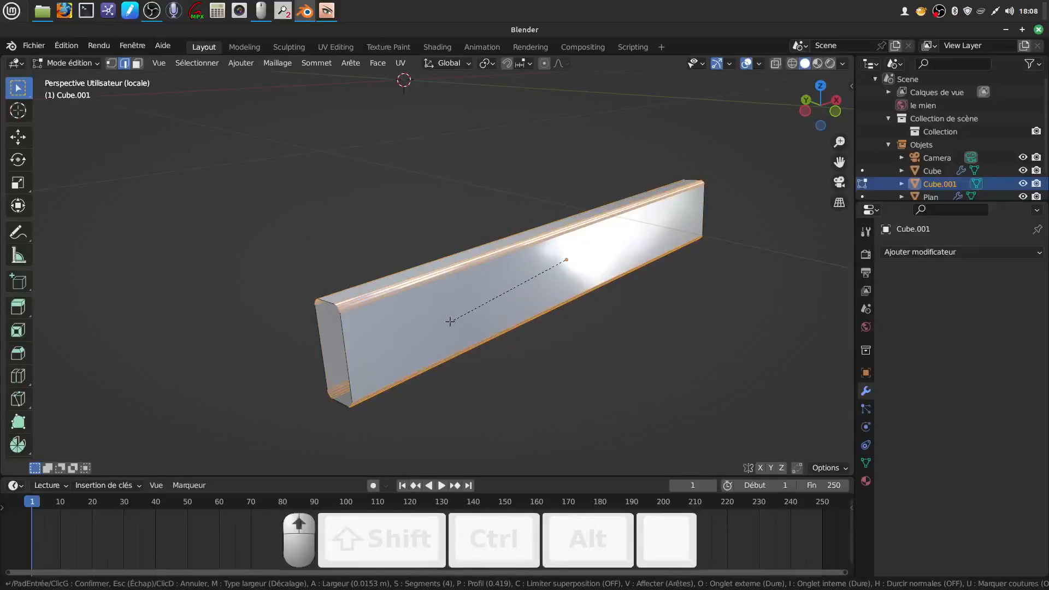
left_click(449, 321)
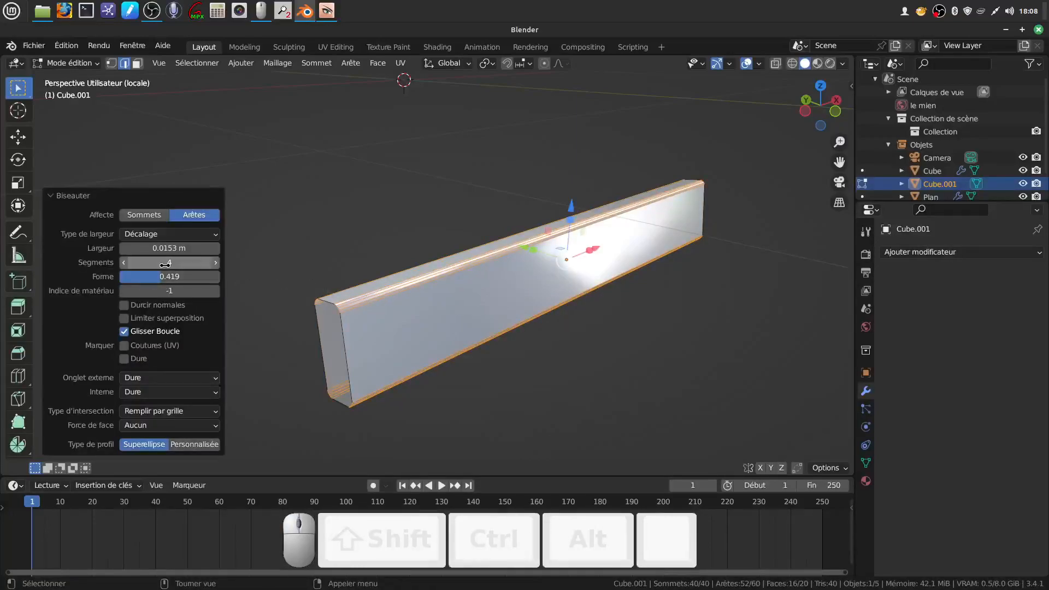
middle_click_drag(474, 325, 463, 306)
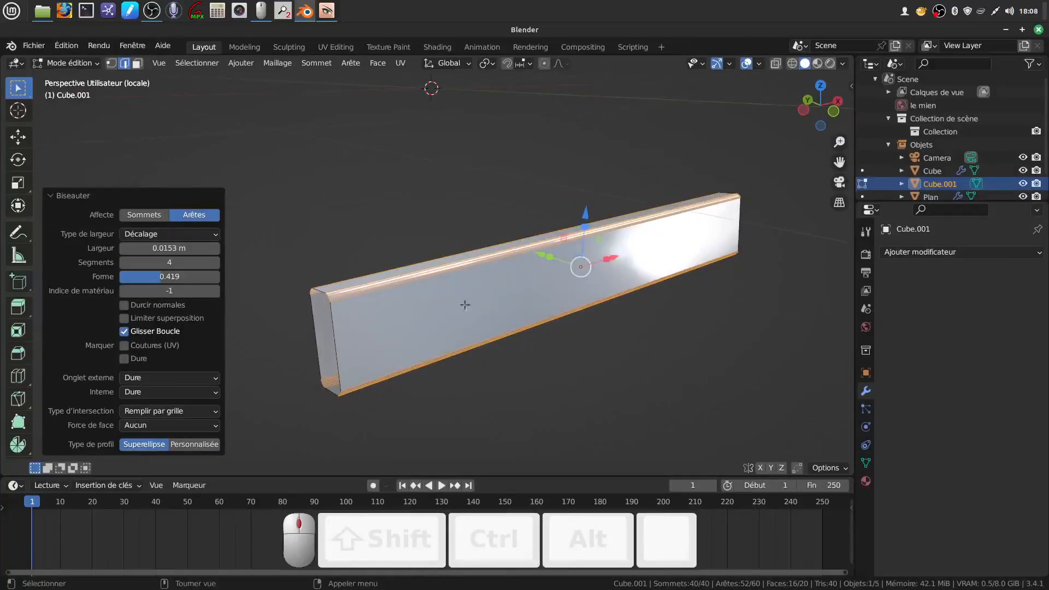
Step: Shade the front crossbar smooth with auto smooth at 30° and leave local view to show the whole chair
key("Tab")
right_click(461, 300)
left_click(451, 313)
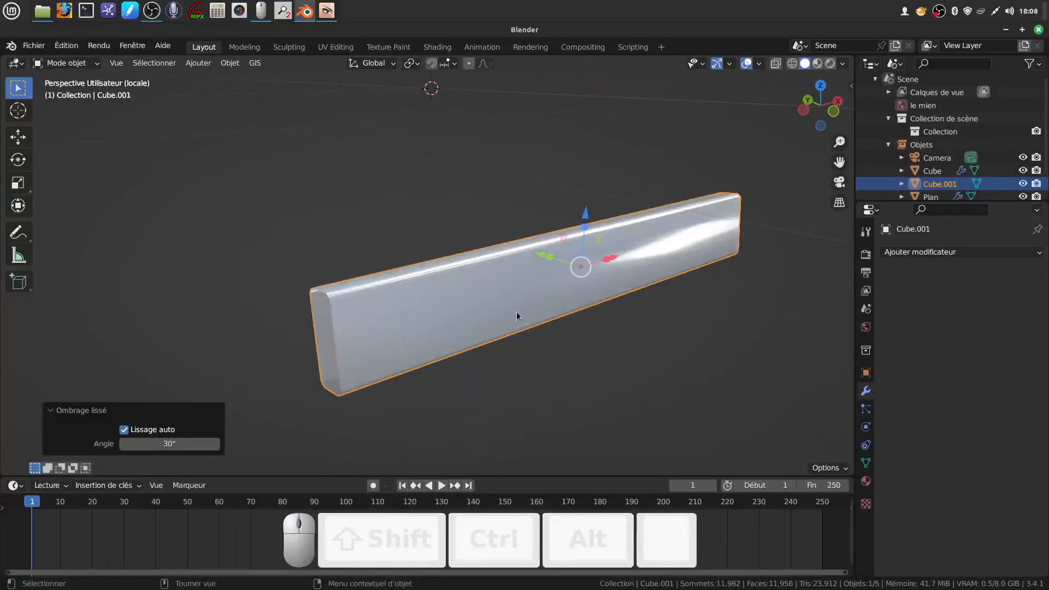
scroll(519, 306, "down", 1)
key("KP_Divide")
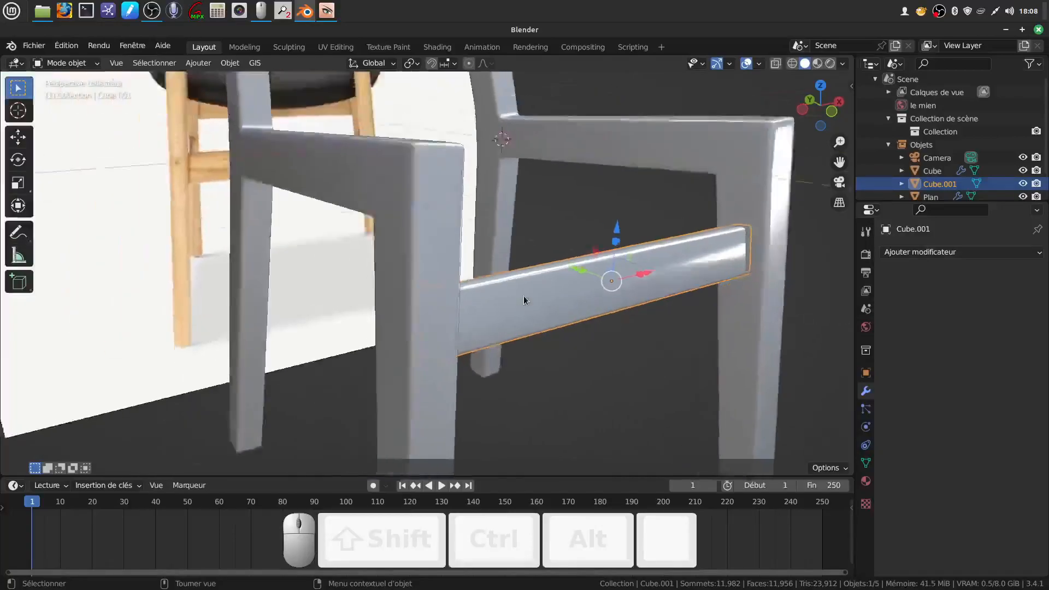
scroll(466, 326, "down", 1)
middle_click_drag(467, 326, 403, 225)
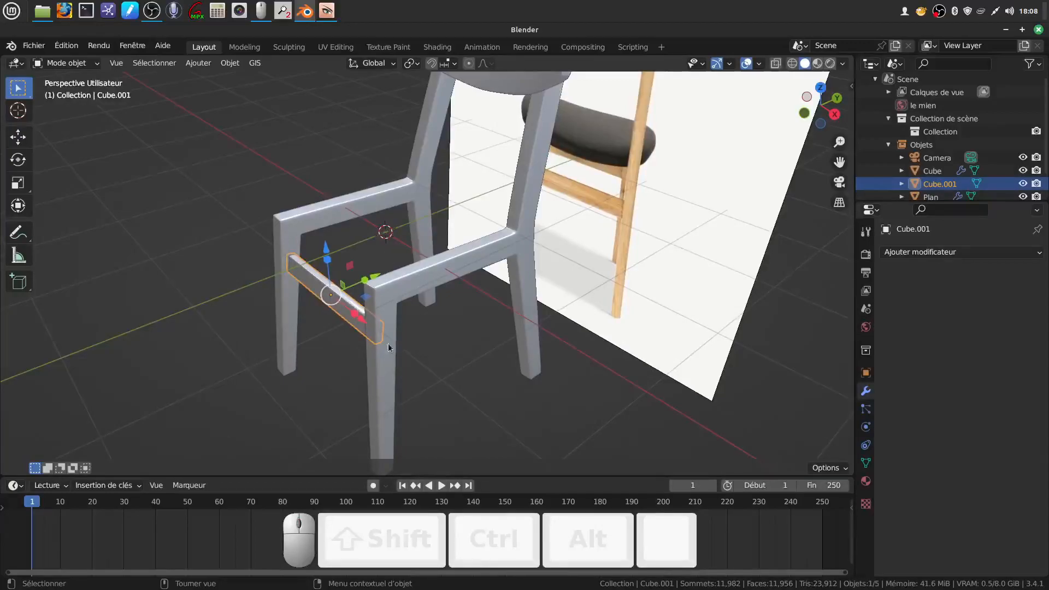
Step: Mark a UV seam on the lengthwise edge along the front crossbar's underside and return to object mode
scroll(385, 339, "up", 3)
middle_click_drag(382, 330, 415, 214)
scroll(435, 331, "up", 4)
middle_click_drag(436, 331, 435, 225)
middle_click_drag(436, 224, 410, 321, "shift")
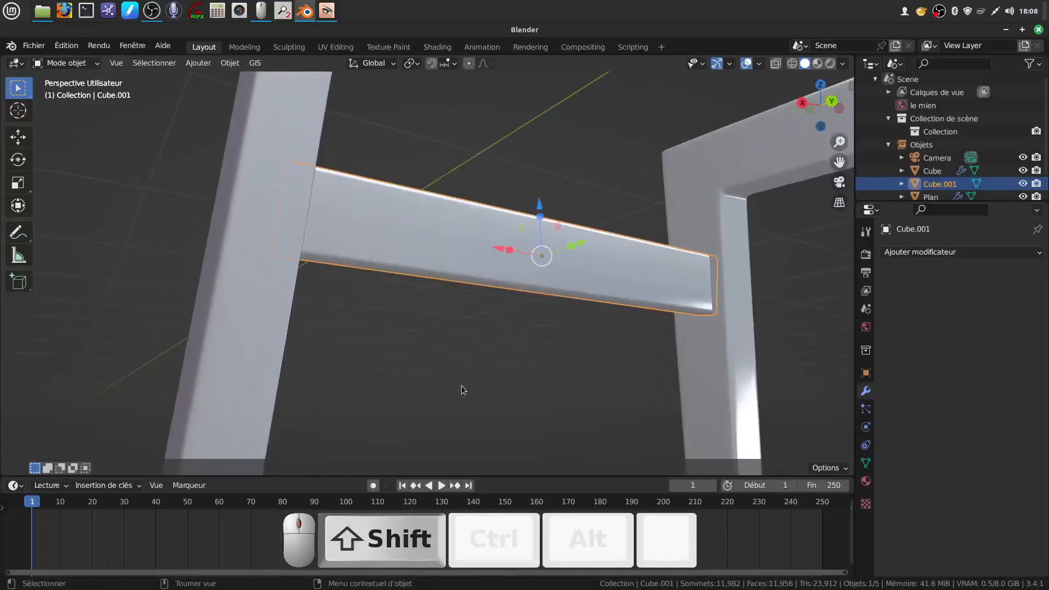
scroll(461, 384, "up", 1)
key("Tab")
scroll(423, 329, "up", 2)
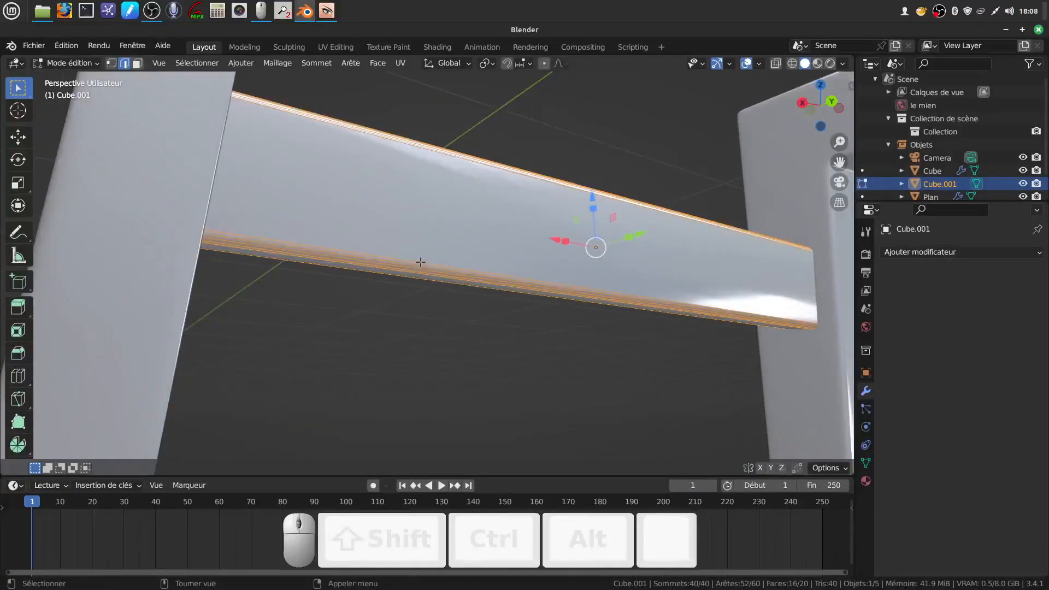
key("a")
key("a")
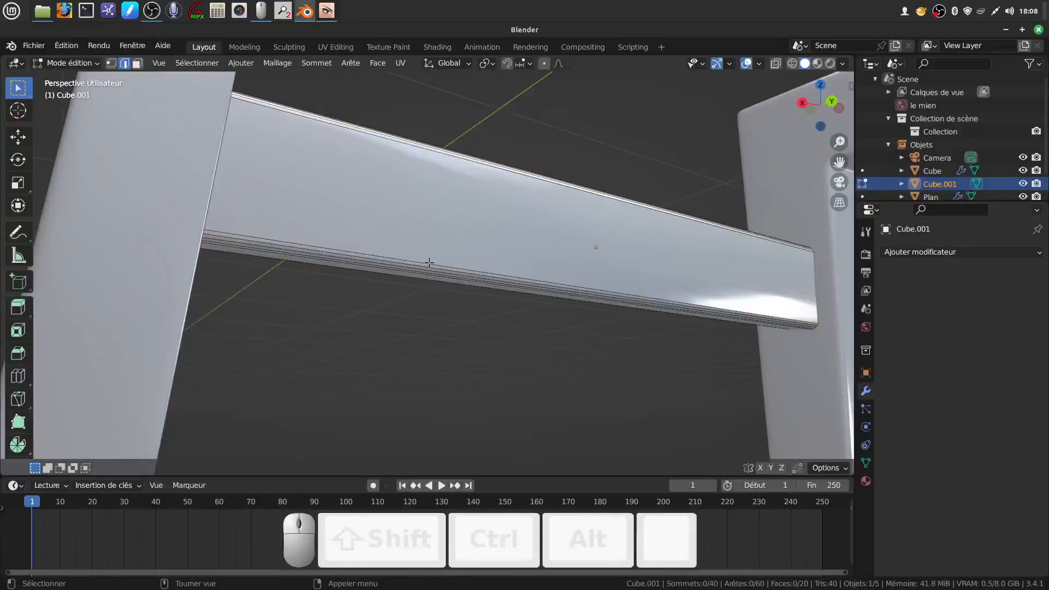
left_click(429, 263, "alt")
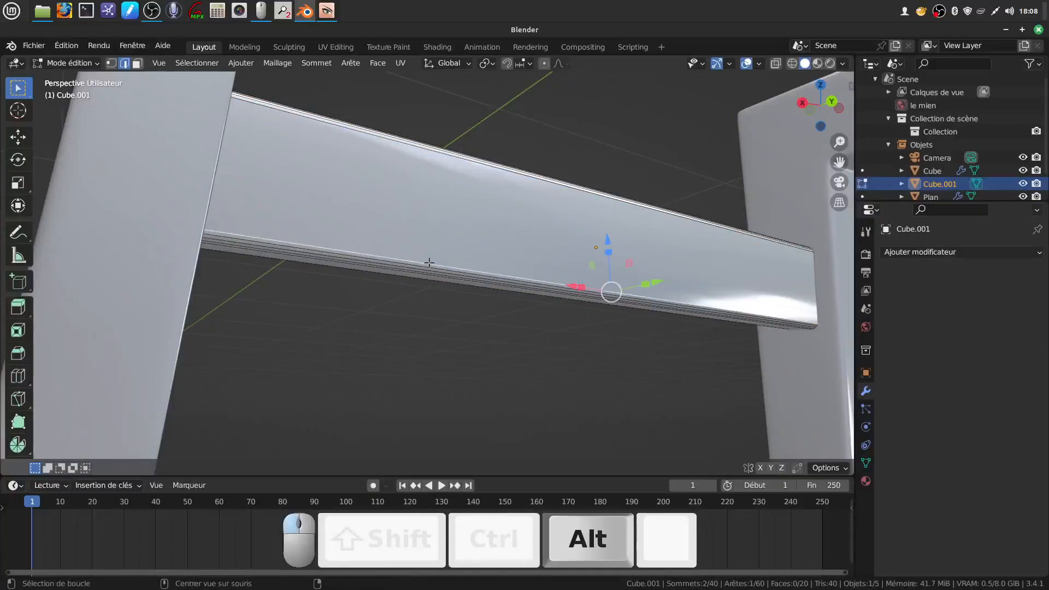
right_click(500, 359)
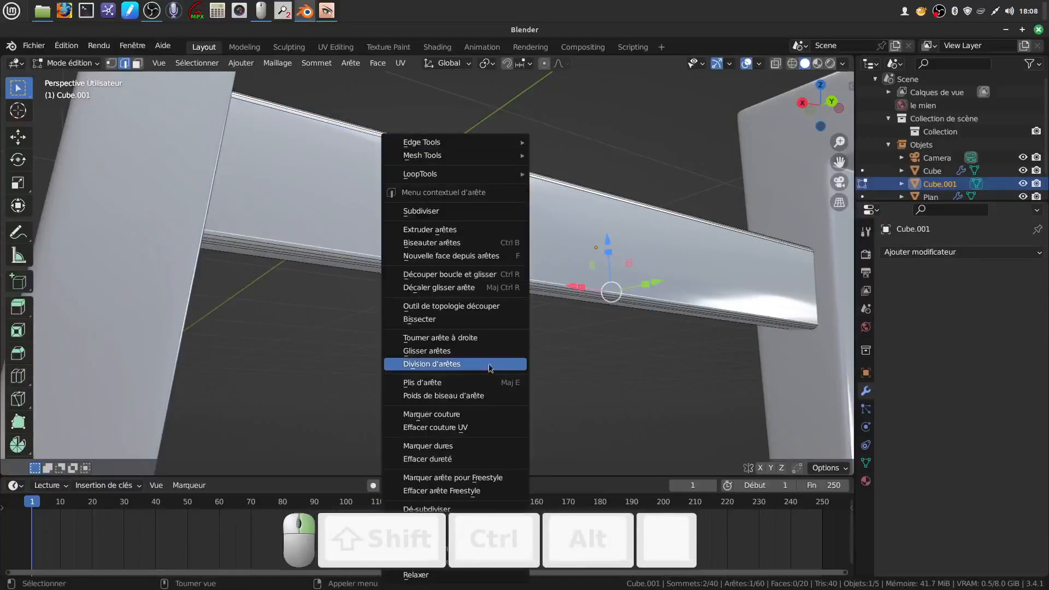
left_click(474, 414)
middle_click_drag(382, 316, 484, 307)
key("Tab")
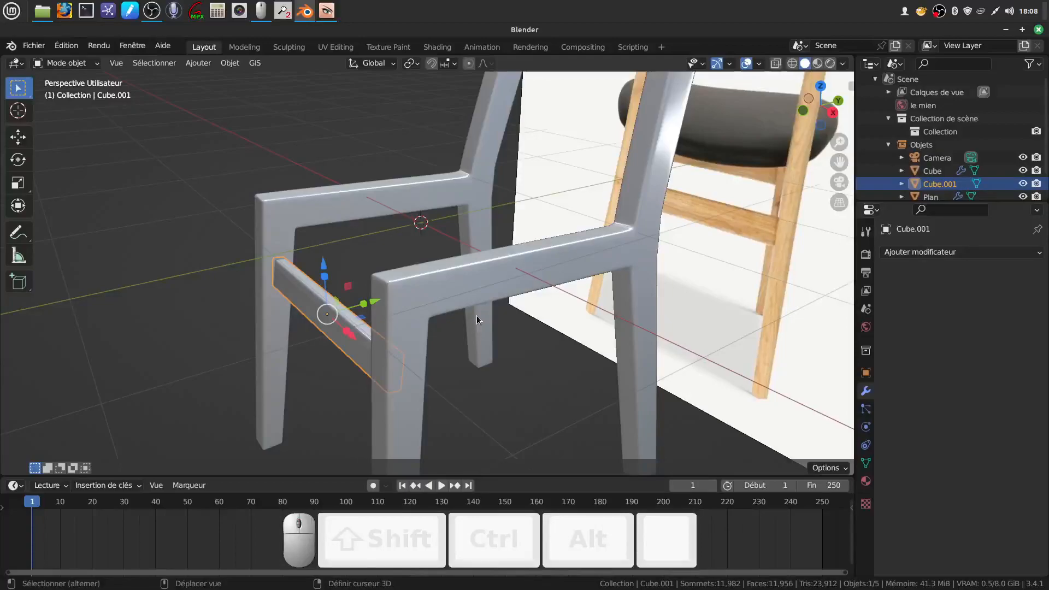
Step: Duplicate the front crossbar and move the copy about 1.896 m along Y to the rear legs
key("shift+d")
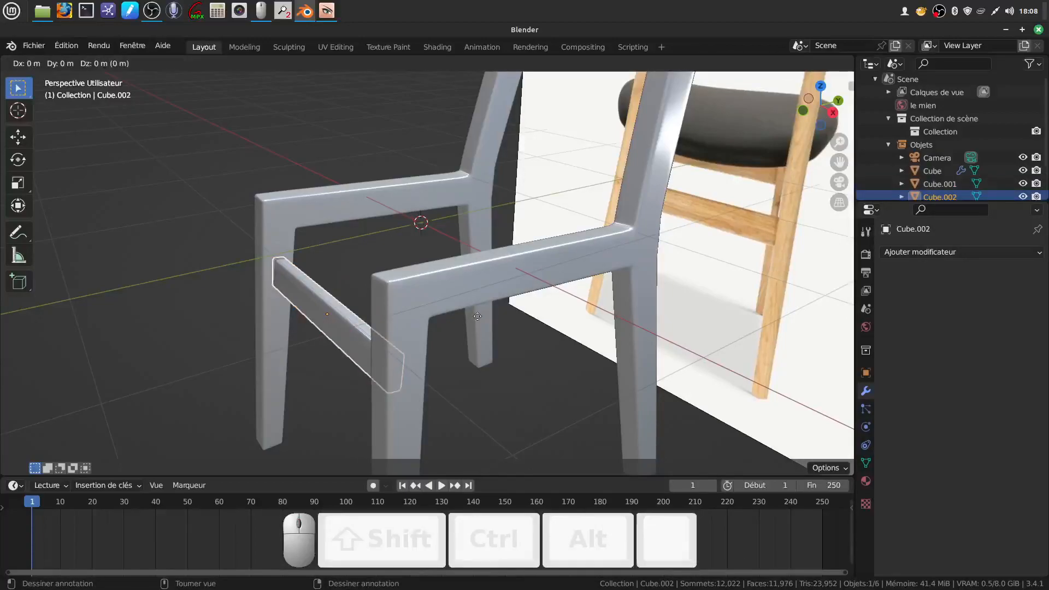
left_click(478, 316)
key("g")
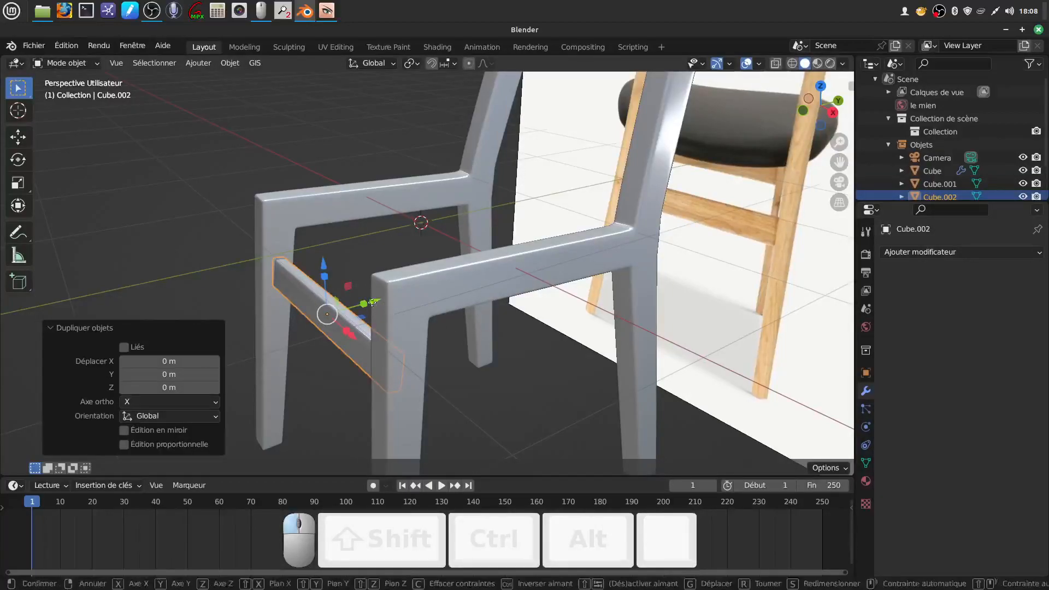
left_click_drag(601, 269, 602, 268)
middle_click_drag(602, 269, 472, 315)
scroll(557, 376, "up", 3)
middle_click_drag(488, 356, 444, 405, "shift")
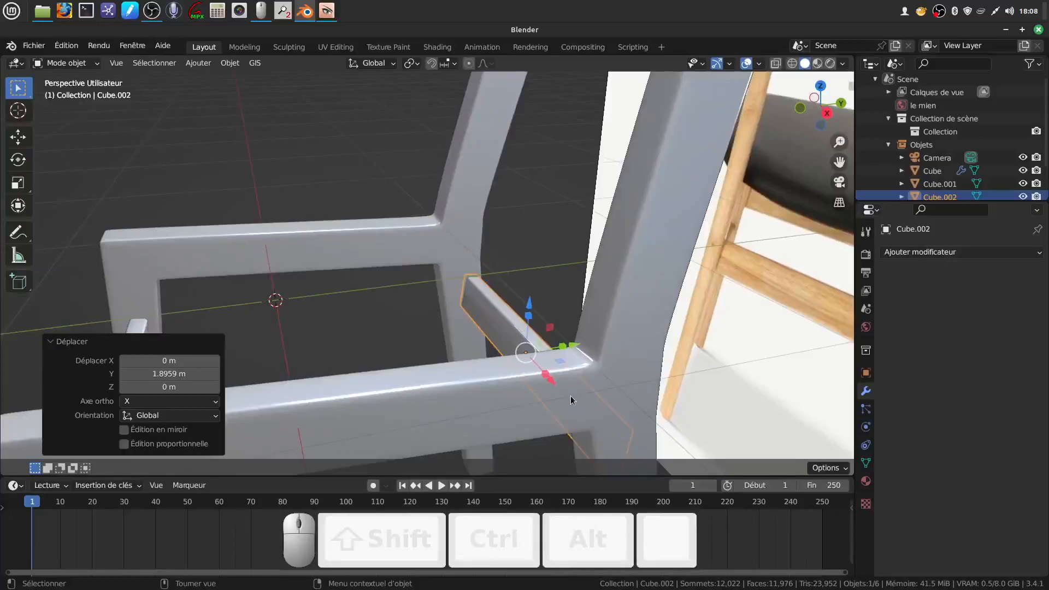
Step: Rotate the rear crossbar about 14.5° around the global X axis and shift it about -0.05 m along Y
key("r")
key("x")
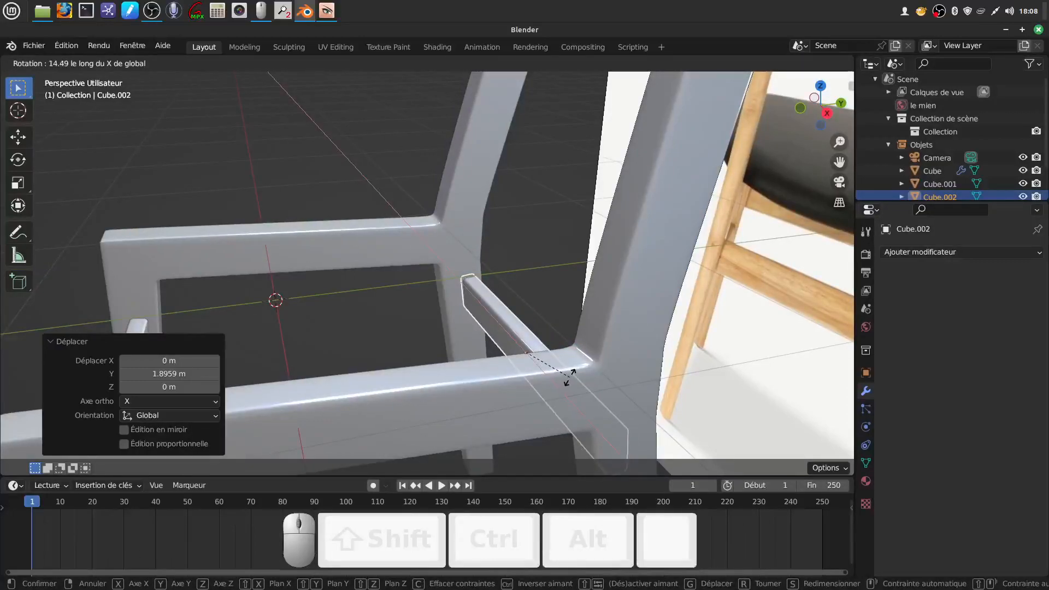
left_click(571, 377)
left_click_drag(572, 349, 563, 351)
scroll(586, 346, "down", 3)
middle_click_drag(586, 347, 524, 330)
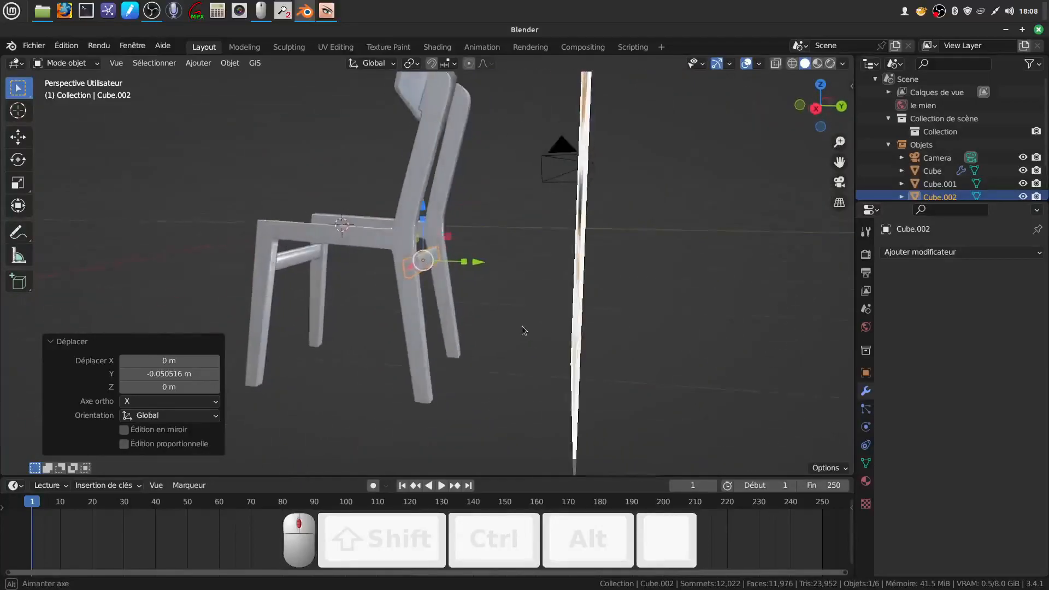
Step: Lower the rear crossbar slightly along Z between the rear legs and deselect it
left_click_drag(425, 206, 425, 218)
middle_click_drag(444, 234, 523, 247)
left_click(529, 387)
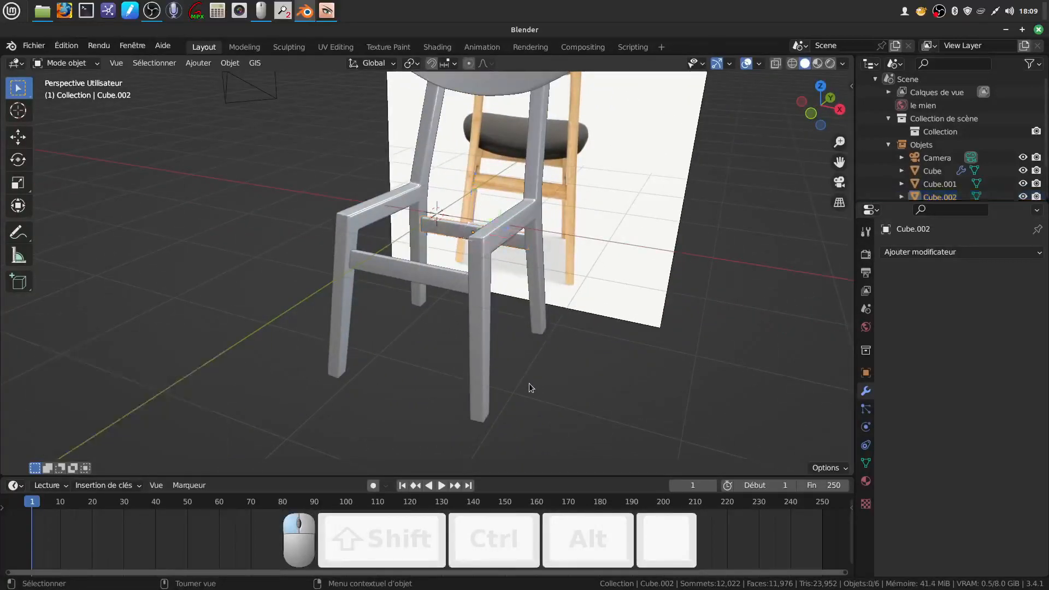
middle_click_drag(531, 370, 492, 365, "shift")
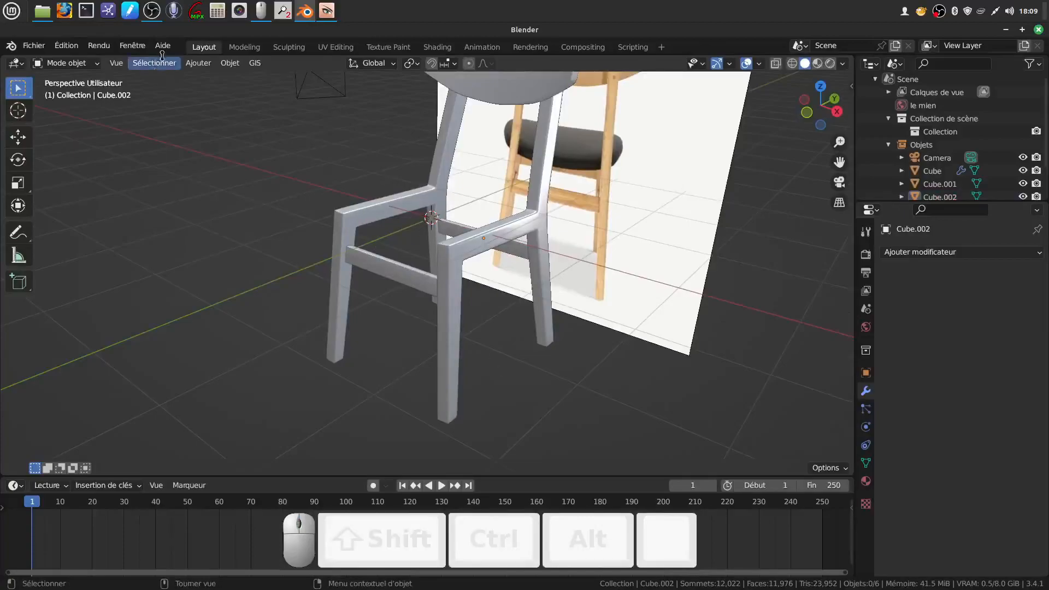
Step: Add a 32-vertex cylinder mesh at the 3D cursor with its cap fill type set to Rien
left_click(201, 62)
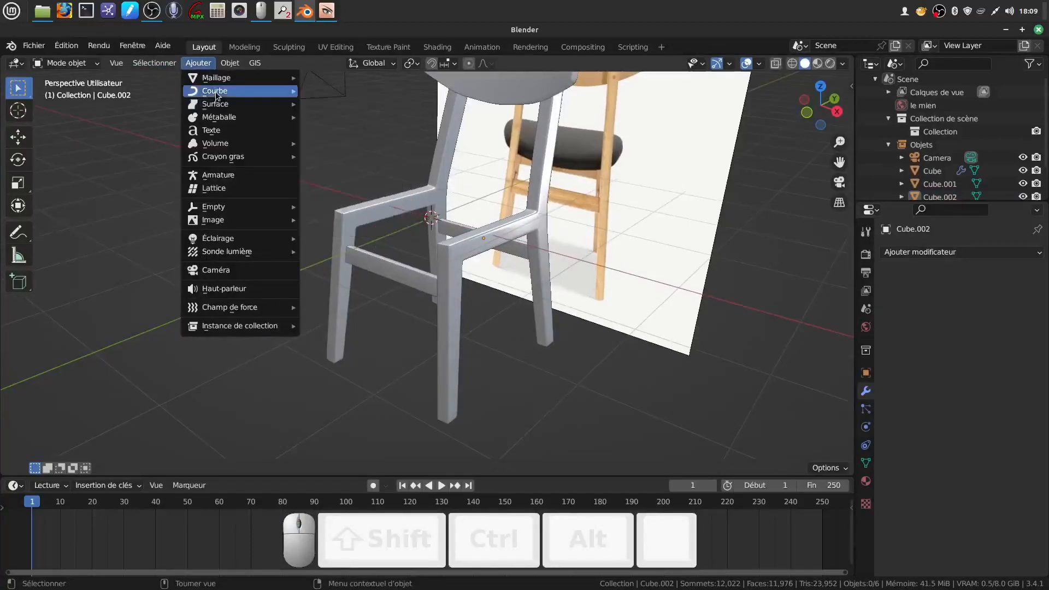
mouse_move(219, 80)
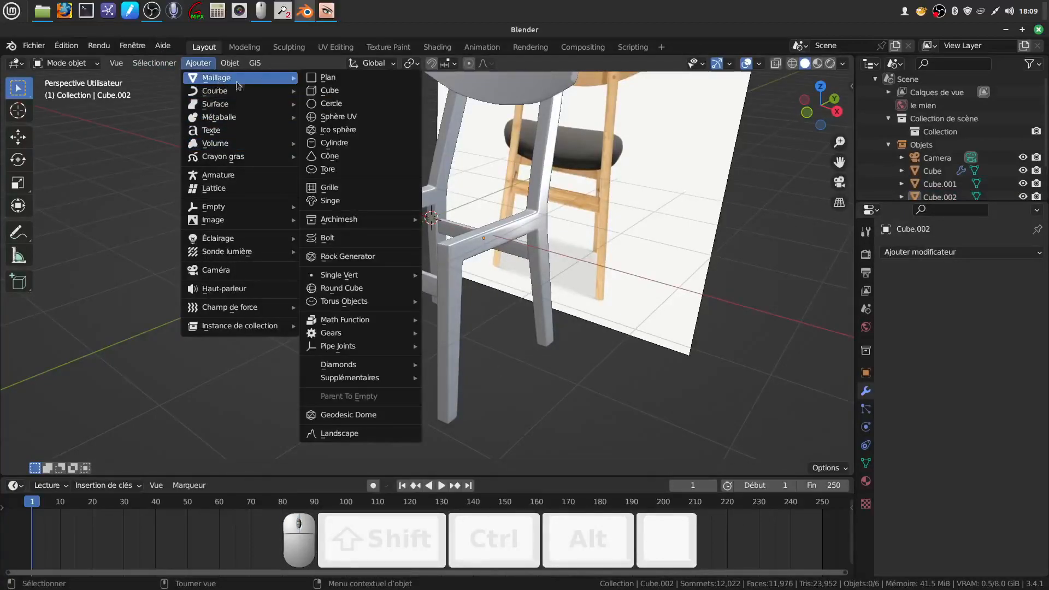
left_click(360, 144)
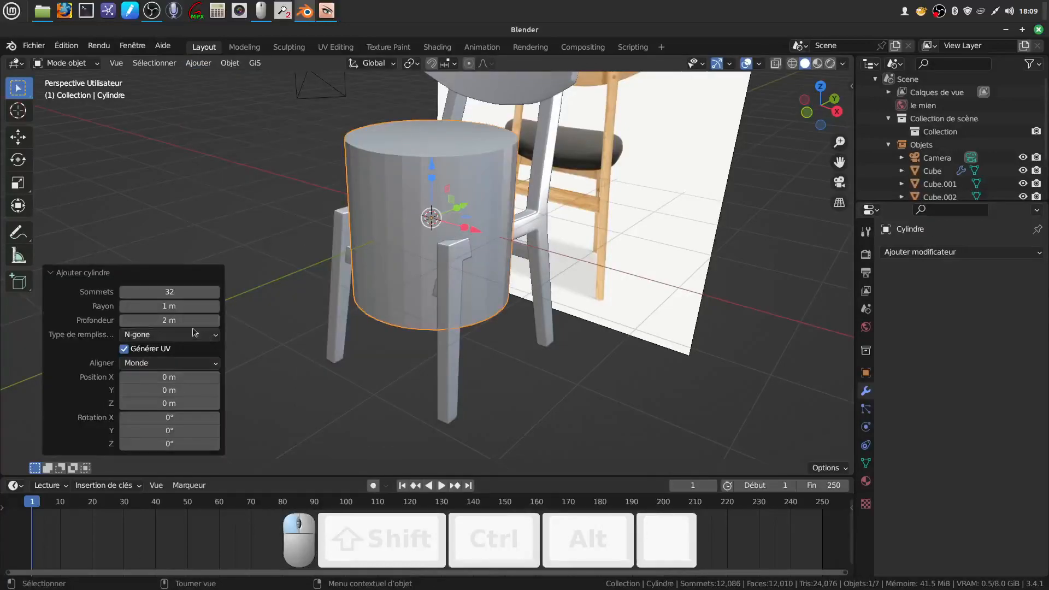
left_click(218, 337)
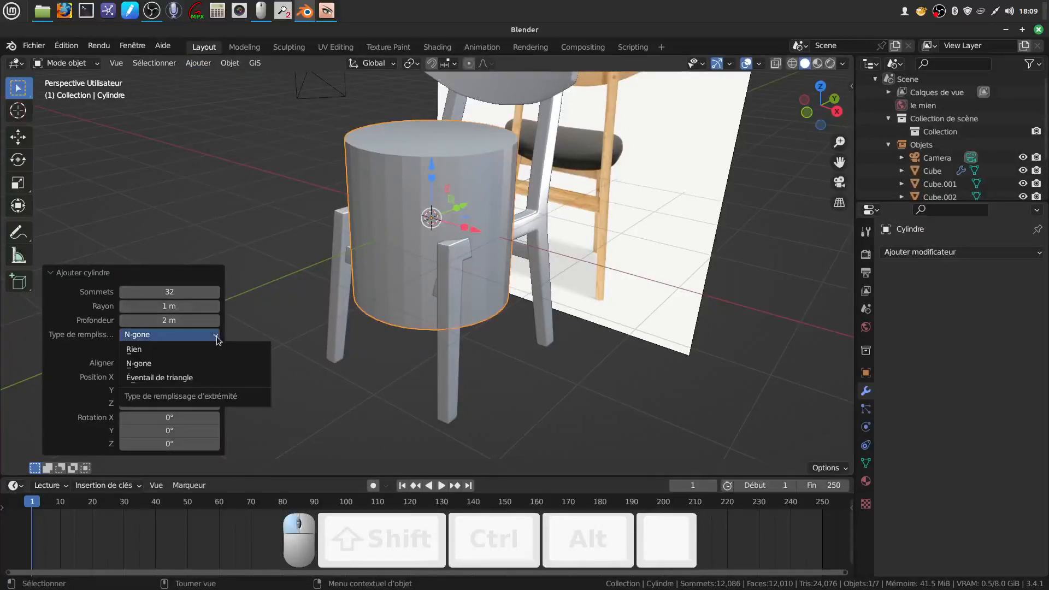
left_click(188, 350)
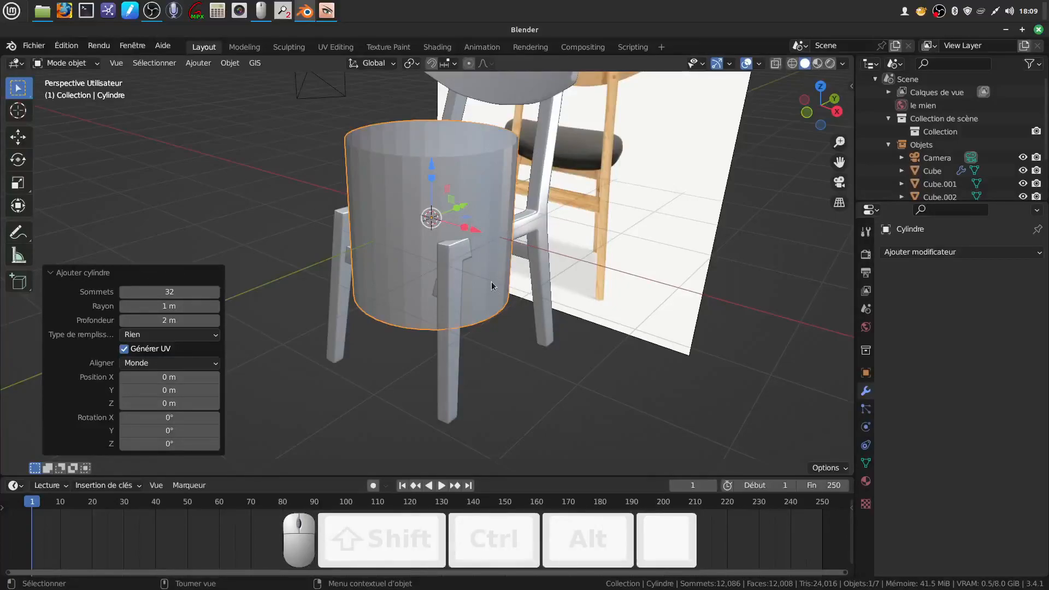
Step: Rotate the cylinder's whole mesh 90° around the global X axis in Edit Mode
key("Tab")
middle_click_drag(504, 271, 506, 275)
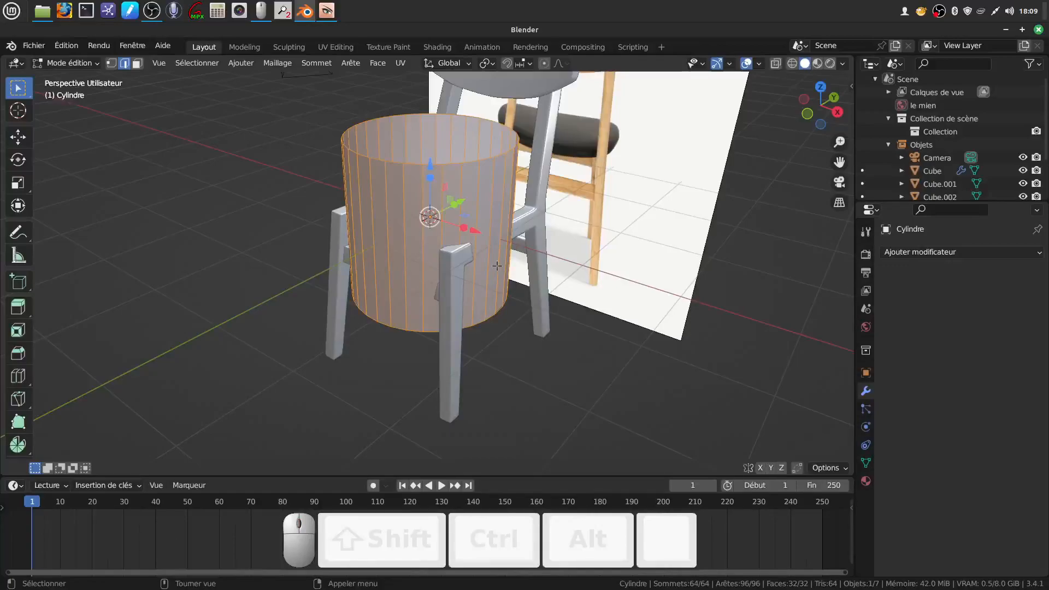
key("r")
type("x")
type("9")
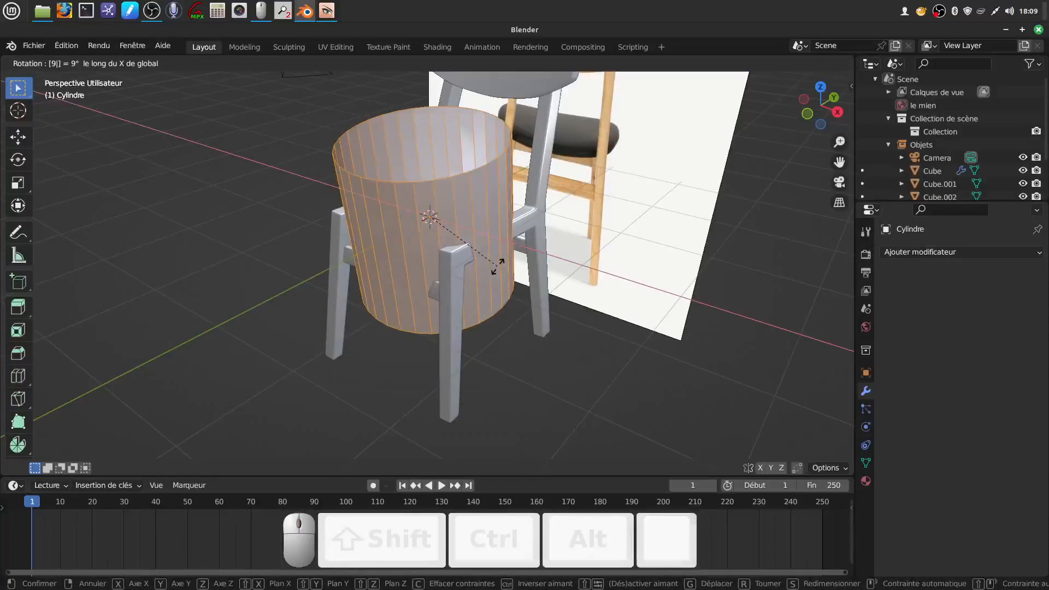
type("0")
left_click(497, 265)
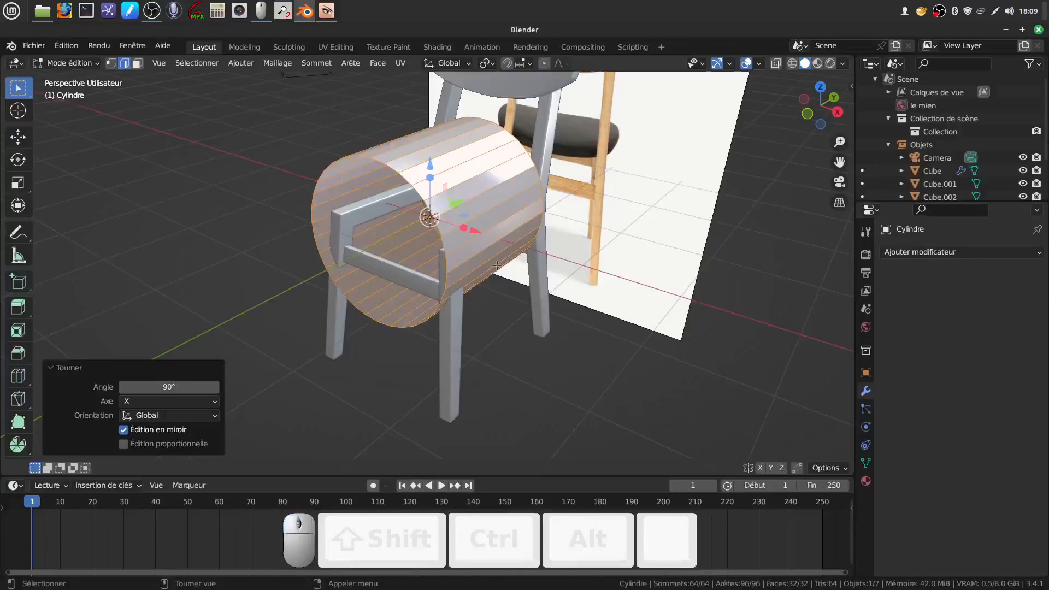
Step: Scale the whole cylinder mesh uniformly to 0.067 and stretch it by 14.180 along Y into a thin rod
left_click(514, 321)
key("a")
key("s")
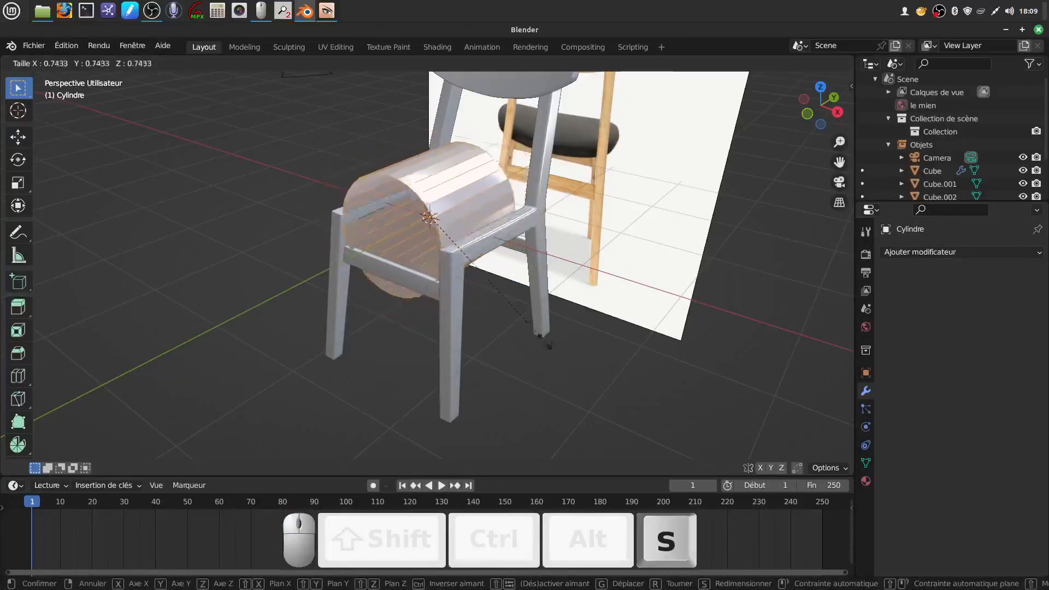
left_click(442, 225)
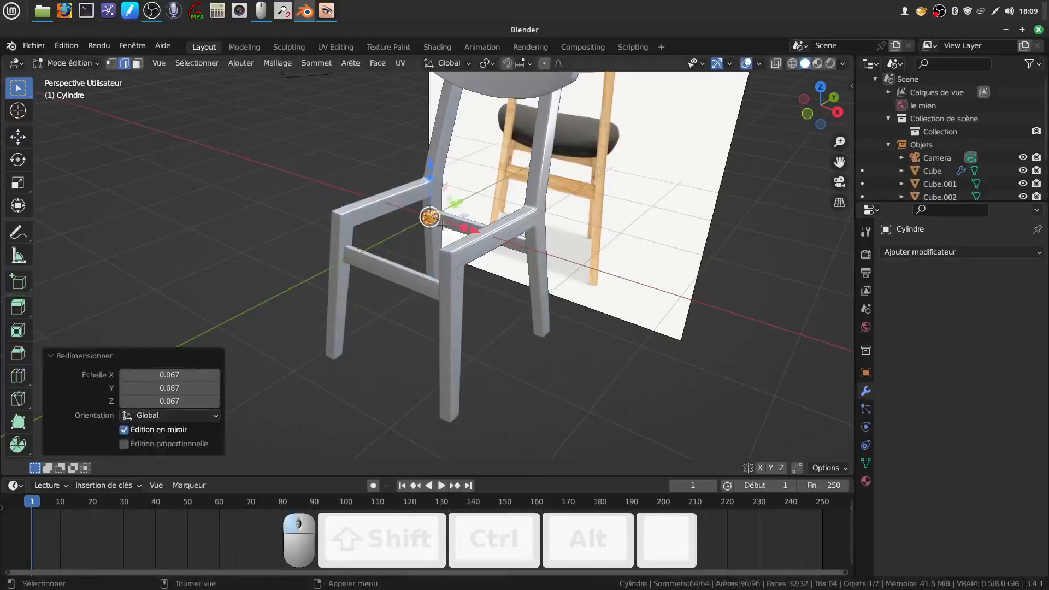
middle_click_drag(478, 203, 499, 178)
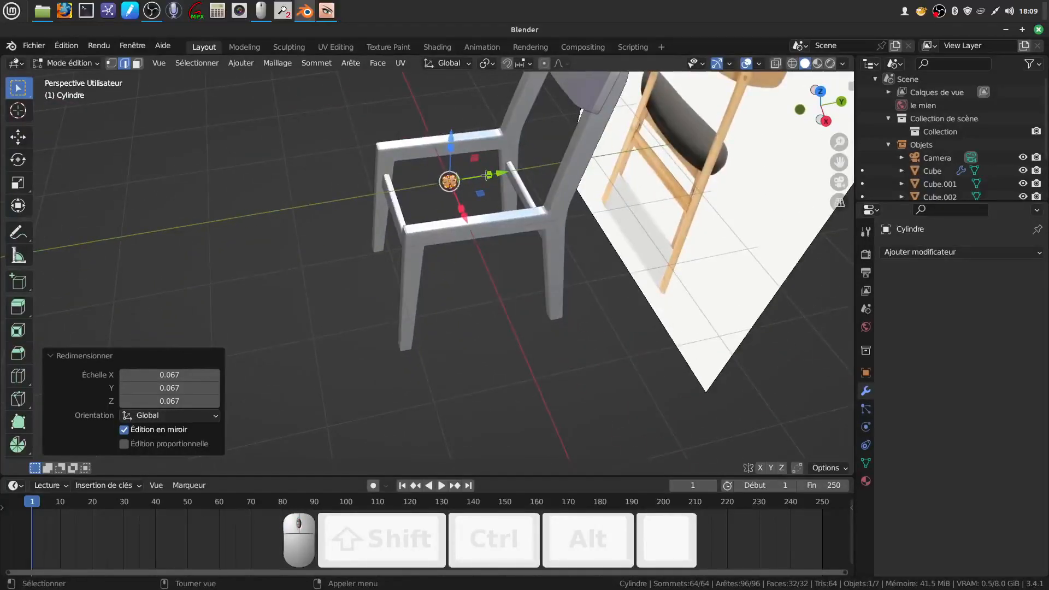
left_click_drag(488, 175, 544, 165)
left_click_drag(71, 183, 263, 227)
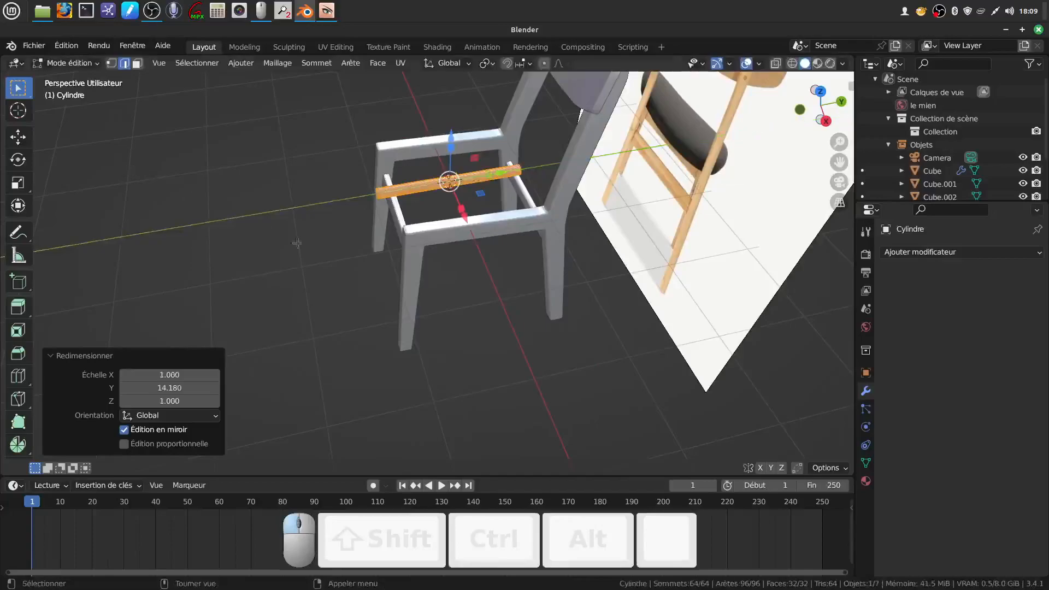
Step: Thin the rod with a uniform downscale and lengthen it by 1.666 along Y
key("s")
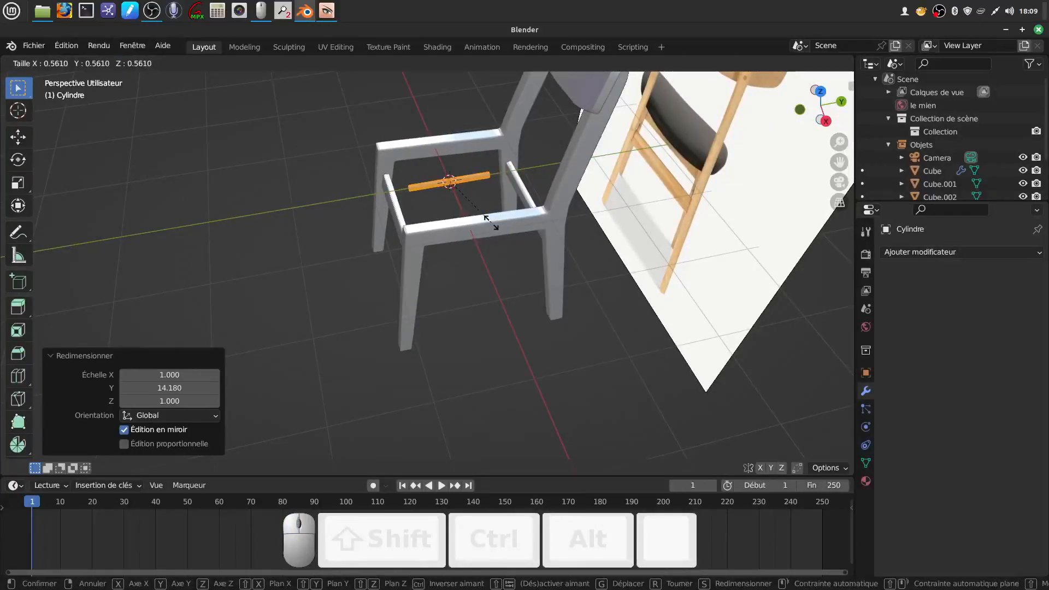
left_click(489, 158)
left_click_drag(489, 174, 514, 177)
Step: Lower the rod object about 1.477 m along Z and raise it back slightly so it sits below the front crossbar
middle_click_drag(514, 177, 461, 225)
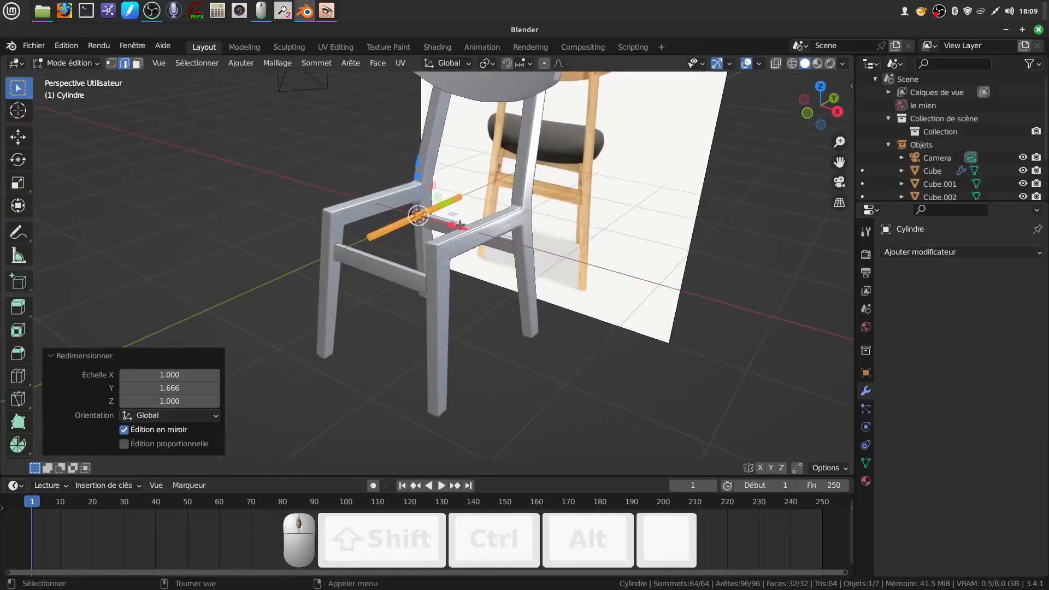
key("Tab")
key("g")
key("z")
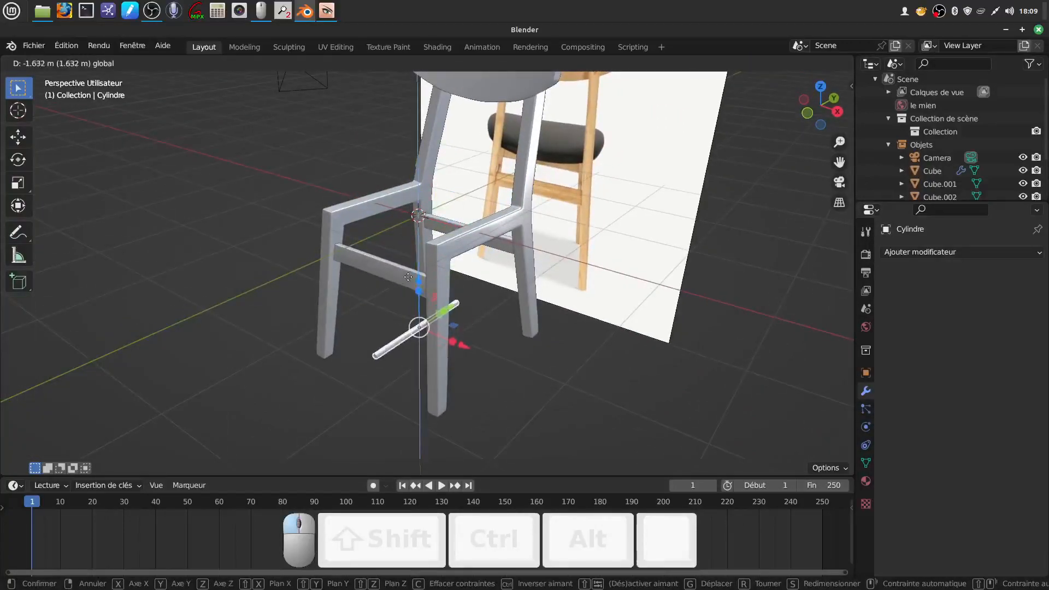
left_click(414, 272)
middle_click_drag(414, 272, 519, 264)
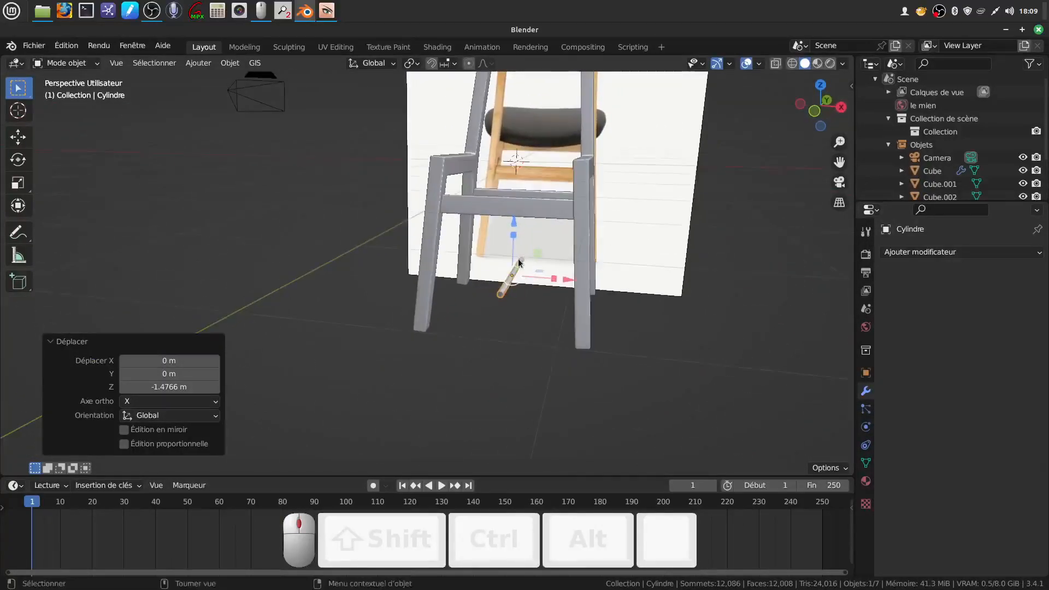
key("g")
key("z")
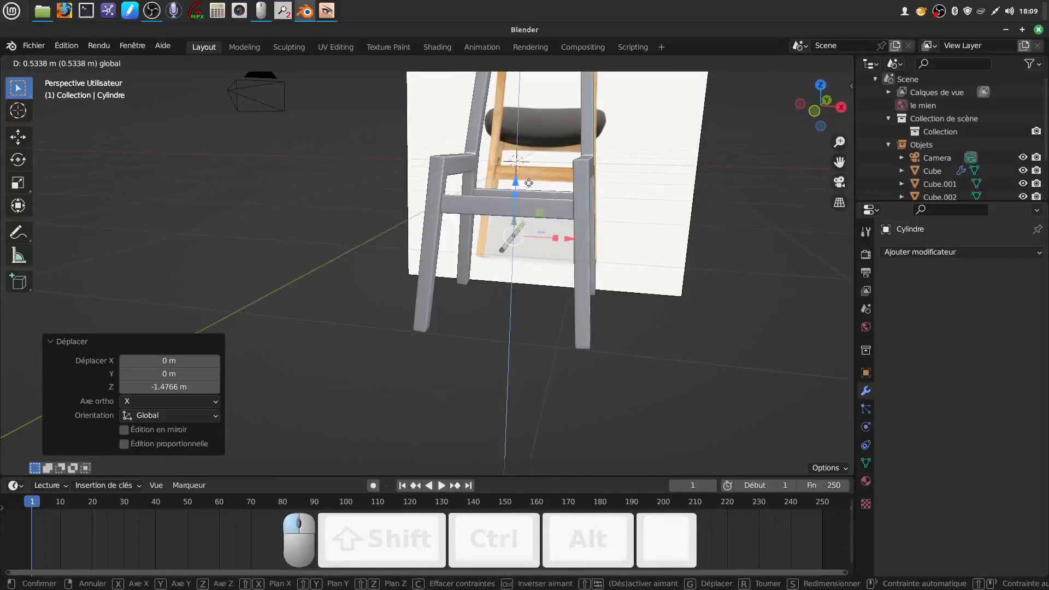
left_click(529, 183)
Step: Move the rod about 1.033 m along X to line up with the legs on one side of the chair
middle_click_drag(529, 183, 491, 258)
left_click_drag(479, 269, 540, 286)
scroll(529, 371, "up", 4)
middle_click_drag(497, 339, 481, 311)
scroll(432, 321, "down", 3)
scroll(480, 311, "down", 2)
middle_click_drag(574, 351, 478, 316)
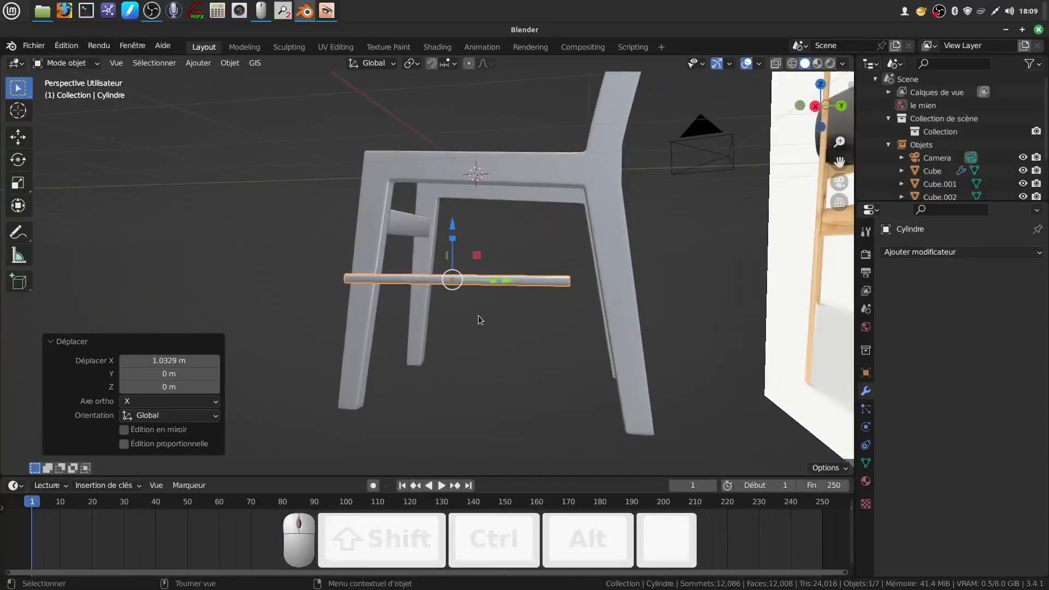
Step: Shift the rod along Y in the right orthographic view to centre it between the front and rear legs
key("KP_3")
scroll(477, 320, "up", 3)
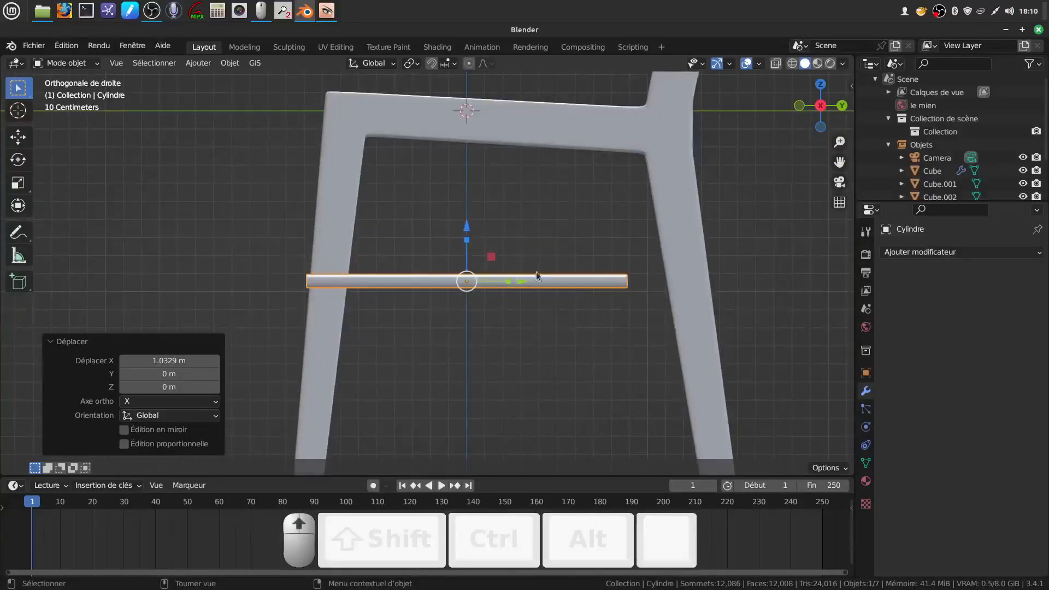
left_click_drag(524, 280, 564, 280)
left_click(549, 284)
Step: Fine-tune the rod's size and position so its ends sit inside both side legs, and deselect it
middle_click_drag(611, 411, 601, 333)
key("s")
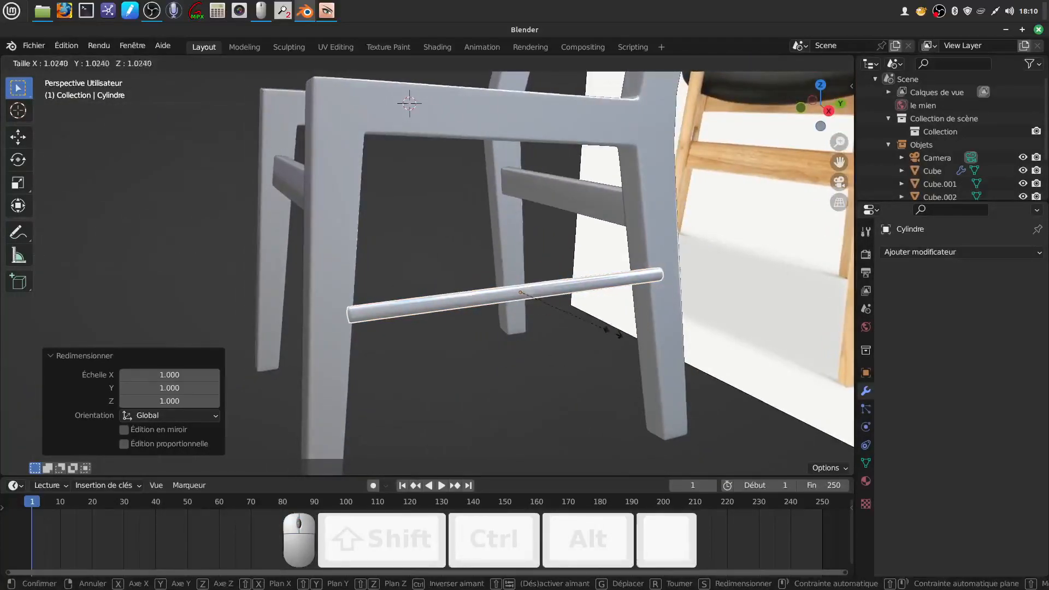
left_click(619, 339)
mouse_move(623, 342)
middle_mouse_down()
mouse_move(567, 307)
mouse_move(634, 337)
middle_mouse_up()
left_click_drag(662, 400, 652, 396)
left_click(641, 427)
Step: Apply auto smooth shading (Ombrage lissé auto) to the side rod
middle_click_drag(640, 427, 509, 394)
scroll(490, 274, "up", 4)
middle_click_drag(490, 271, 569, 340, "shift")
middle_click_drag(533, 330, 553, 299)
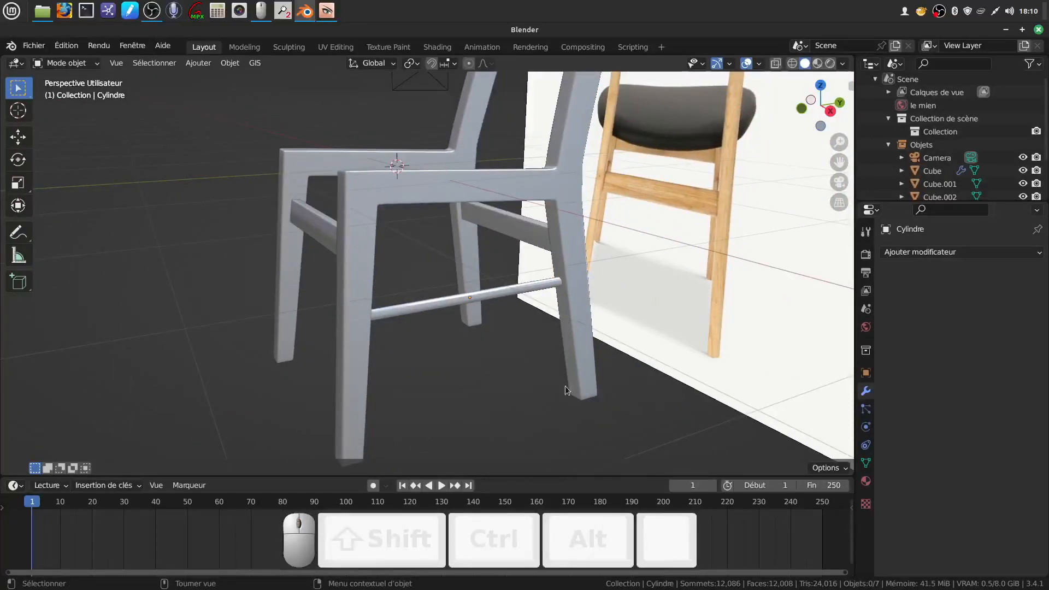
scroll(541, 377, "up", 5)
left_click(546, 328)
right_click(551, 327)
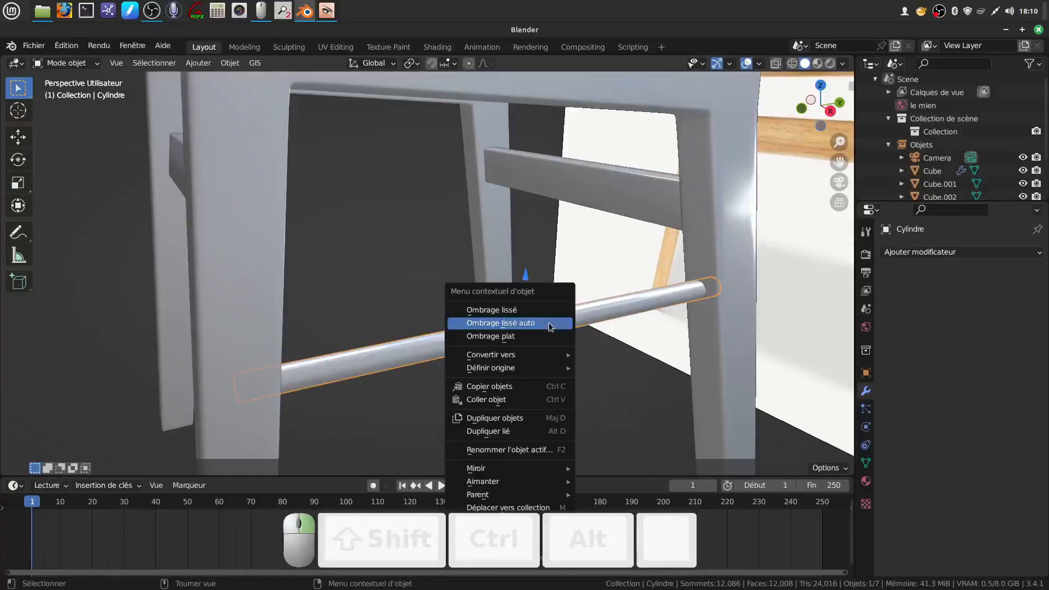
left_click(551, 324)
Step: Mark a lengthwise edge on the inner side of the rod as a UV seam and return to Object Mode
middle_click_drag(551, 327, 646, 142)
middle_click_drag(782, 274, 513, 350, "shift")
key("Tab")
scroll(490, 269, "up", 2)
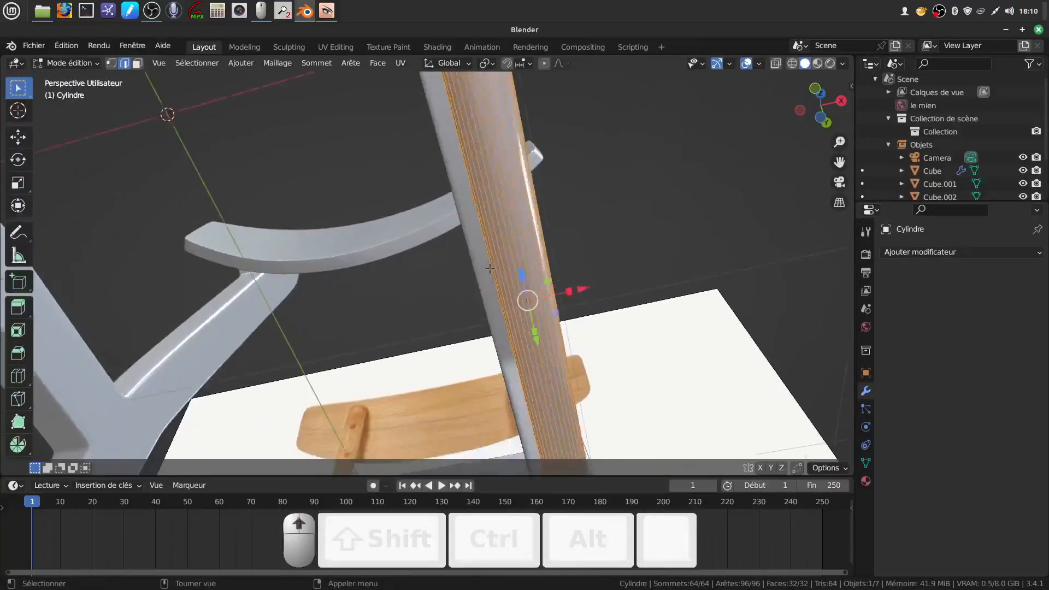
left_click(508, 221, "alt")
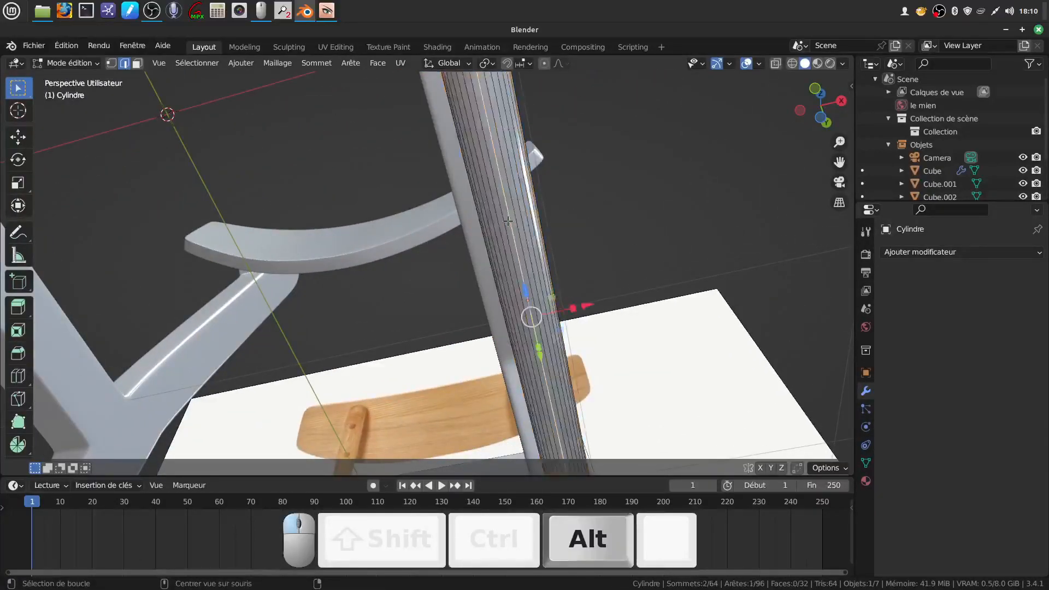
right_click(653, 192)
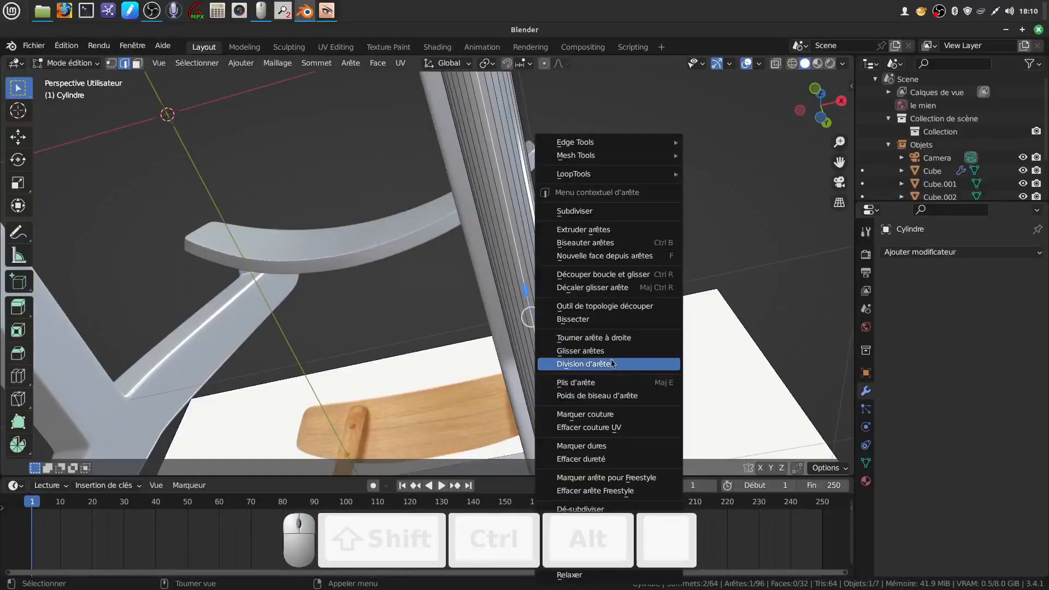
left_click(613, 412)
scroll(495, 286, "down", 2)
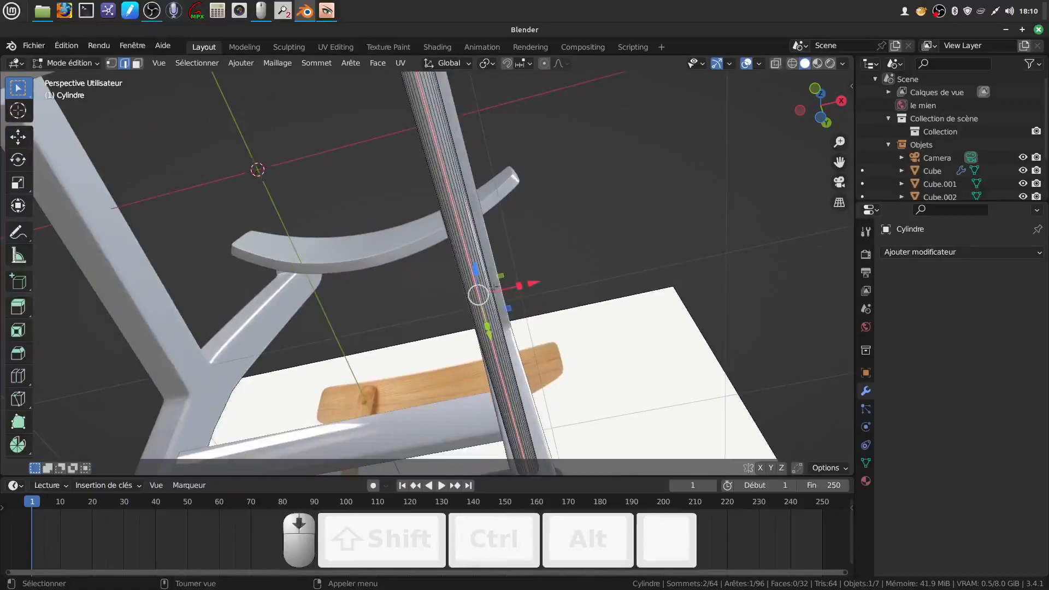
key("Tab")
Step: Duplicate the side rod and move the copy along X to the legs on the opposite side
middle_click_drag(503, 280, 553, 425)
middle_click_drag(331, 356, 469, 372)
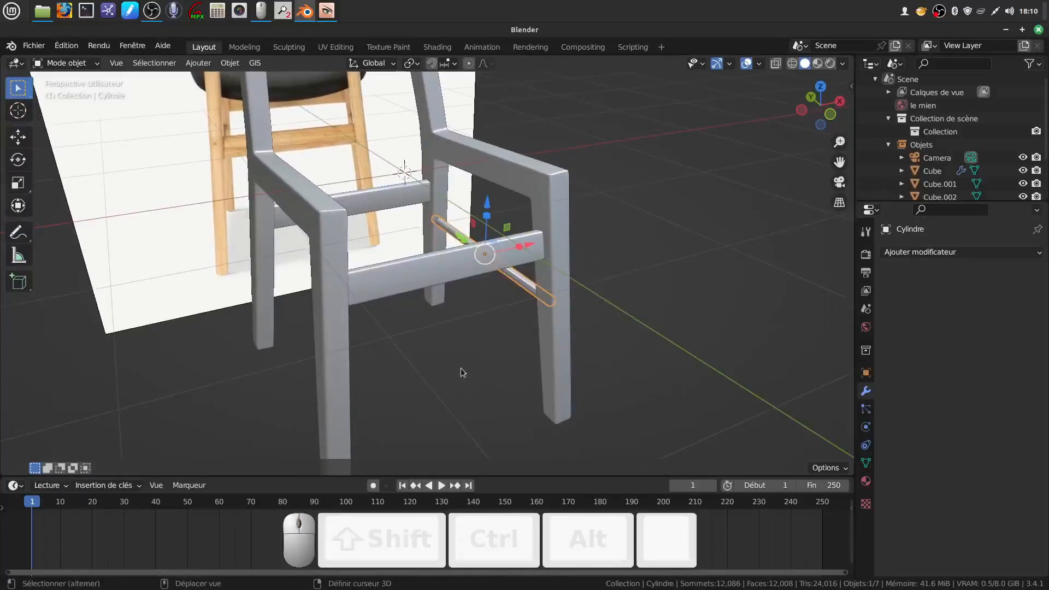
key("shift+d")
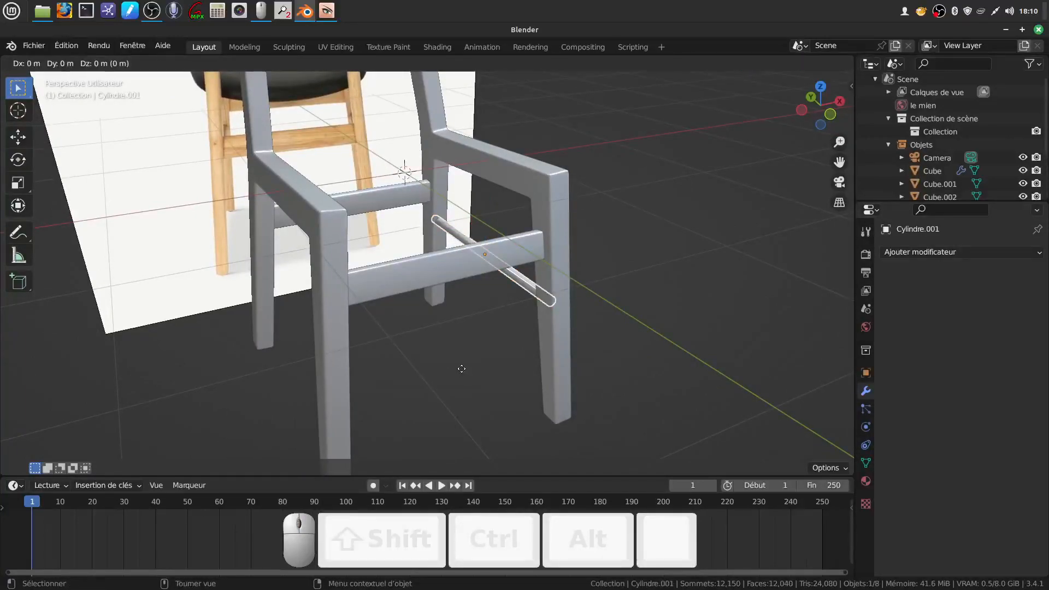
right_click(462, 369)
left_click_drag(527, 248, 340, 285)
middle_click_drag(357, 323, 416, 302)
scroll(416, 302, "down", 1)
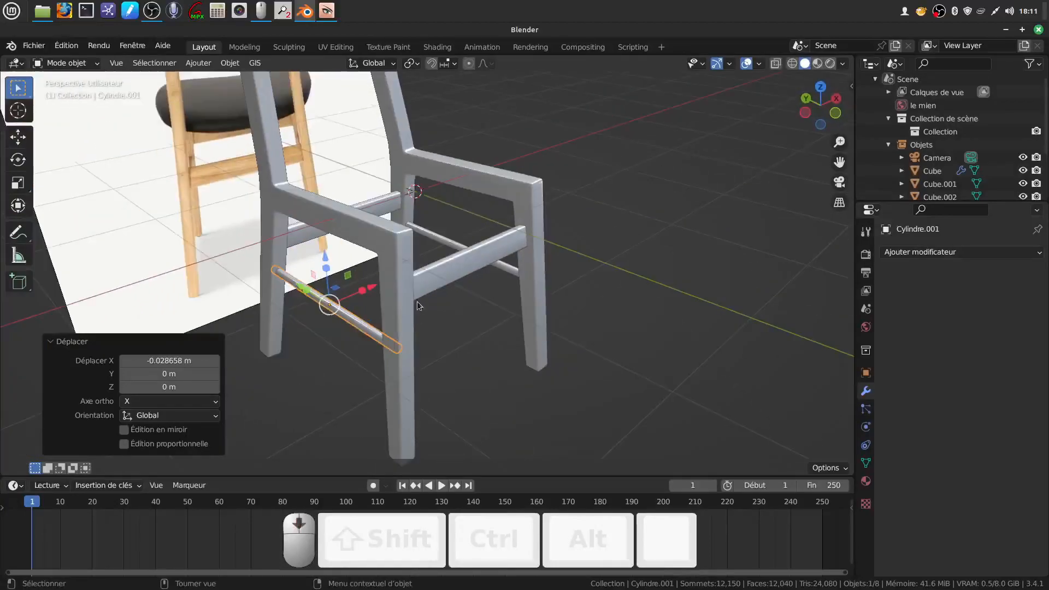
Step: Join the two side rods with the front and rear crossbars into one object and deselect it
middle_click_drag(356, 286, 509, 263, "shift")
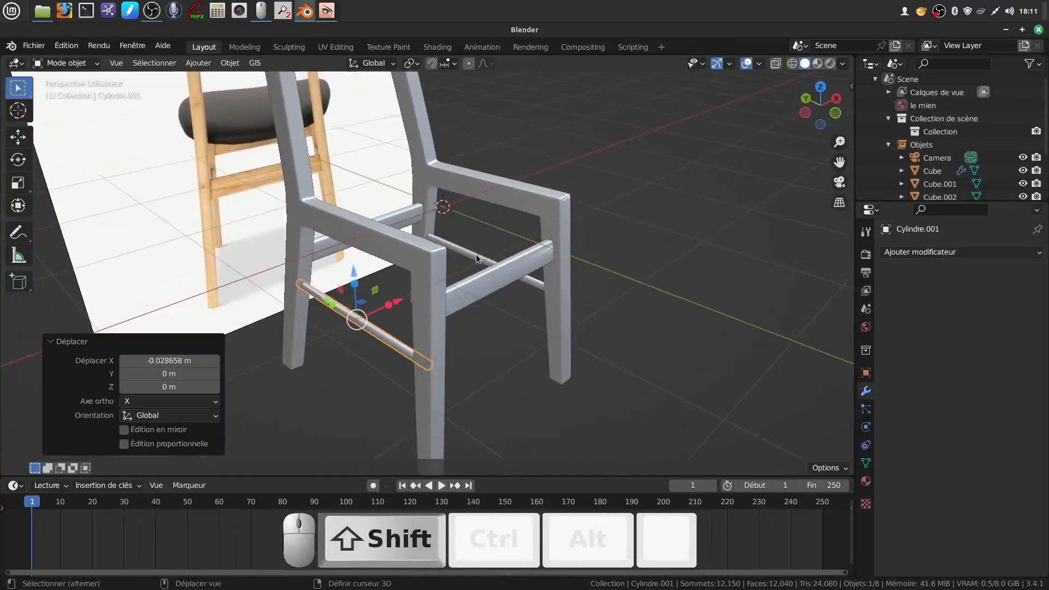
scroll(481, 349, "up", 2)
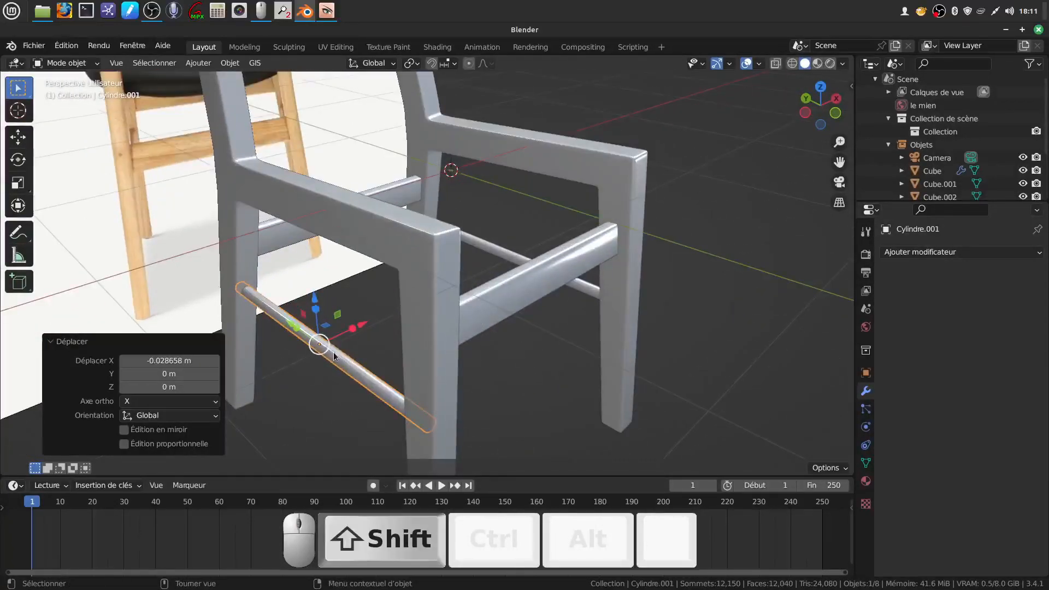
left_click(487, 249, "shift")
left_click(507, 293, "shift")
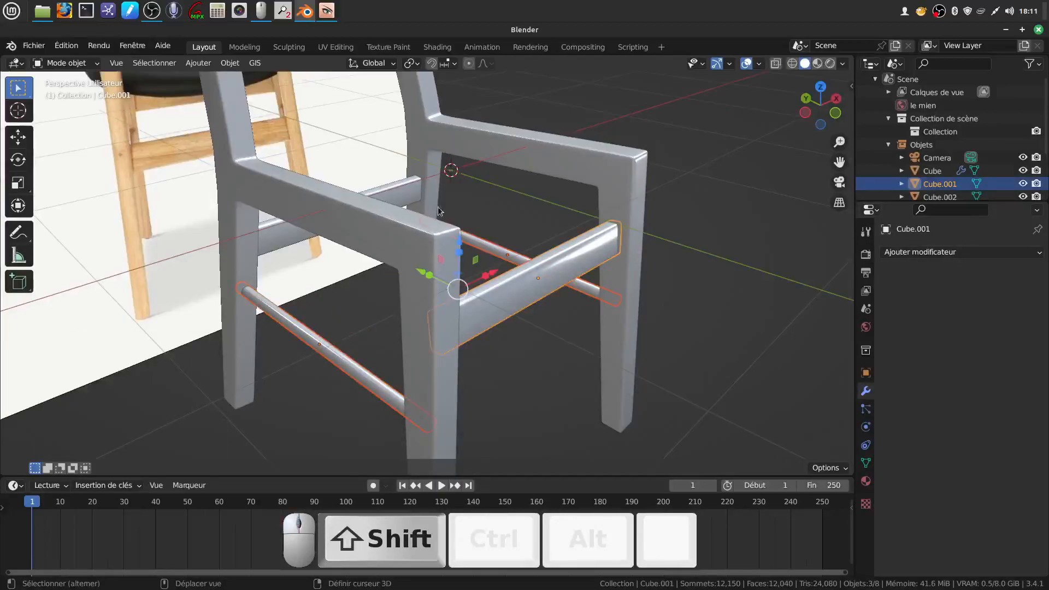
left_click(410, 201, "shift")
right_click(716, 237)
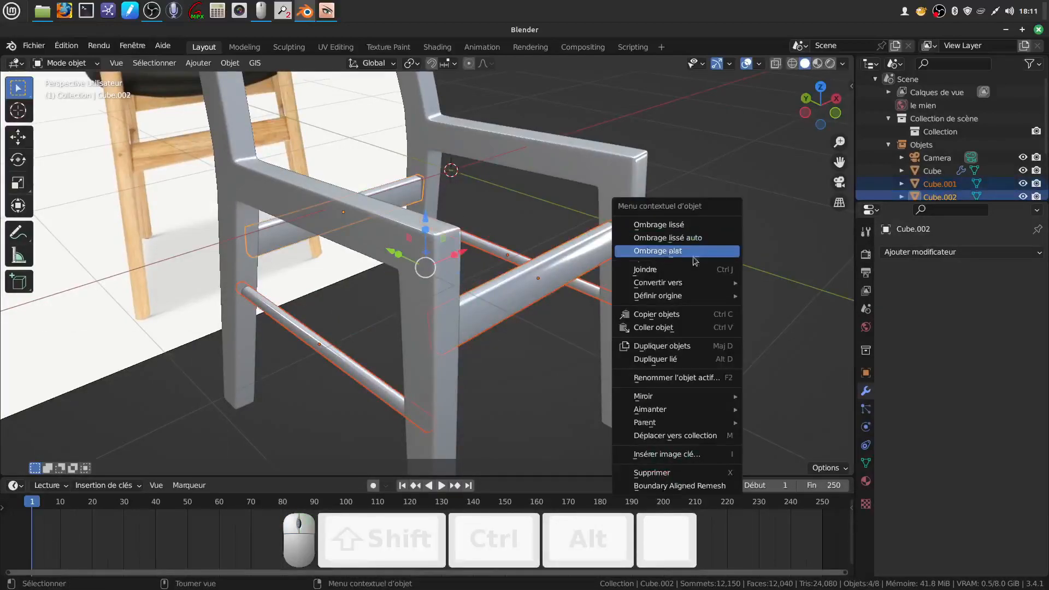
left_click(677, 270)
middle_click_drag(677, 277, 483, 288)
left_click(569, 298)
Step: Examine the chair frame with its crossbars and side rods against the reference photo
middle_click_drag(568, 291, 354, 282)
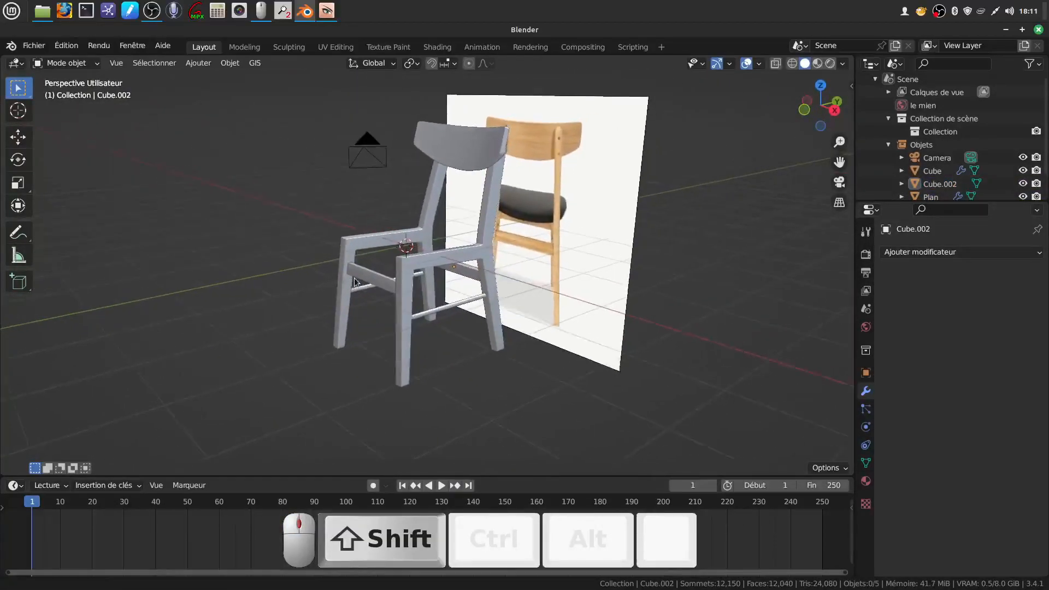
scroll(424, 288, "up", 2)
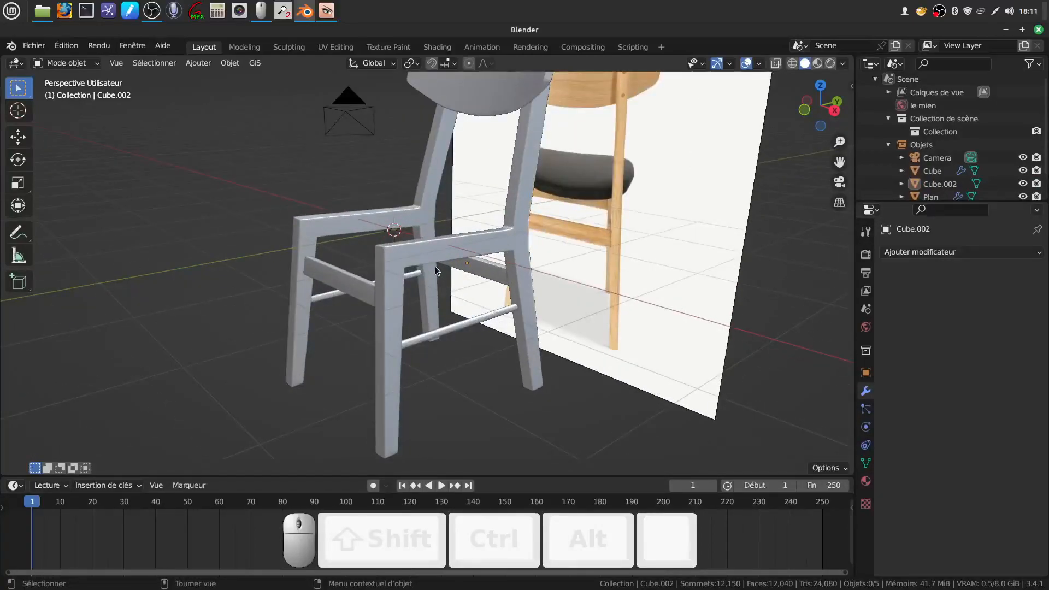
mouse_move(461, 287)
middle_mouse_down("shift")
mouse_move(475, 279)
mouse_move(451, 299)
mouse_move(474, 265)
mouse_move(469, 320)
mouse_move(467, 306)
middle_mouse_up("shift")
scroll(468, 268, "down", 2)
scroll(472, 309, "up", 5)
scroll(475, 306, "down", 5)
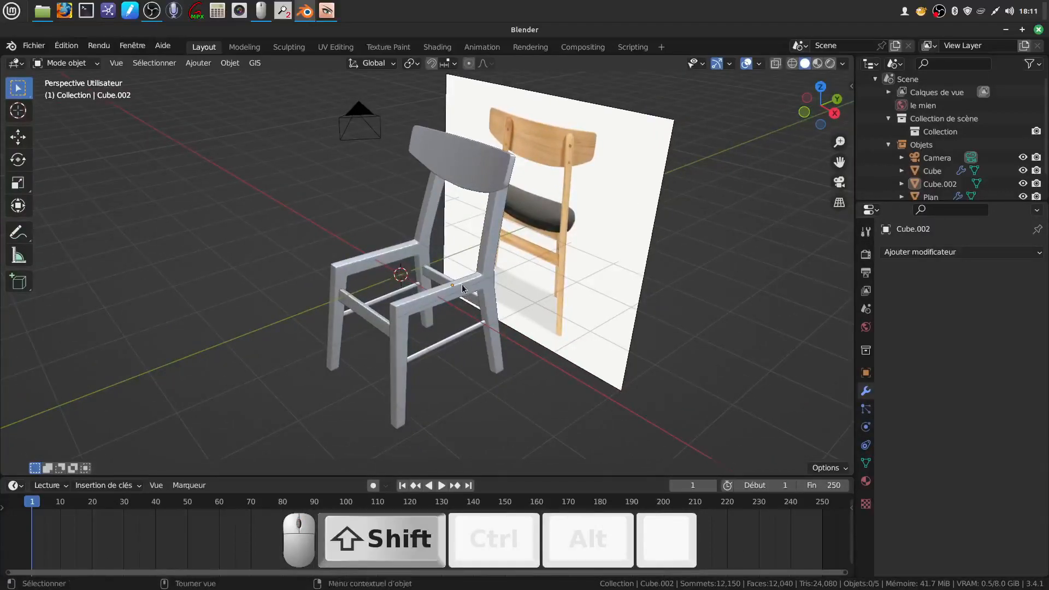
scroll(463, 285, "up", 2)
middle_click_drag(462, 285, 476, 251, "shift")
scroll(474, 250, "up", 4)
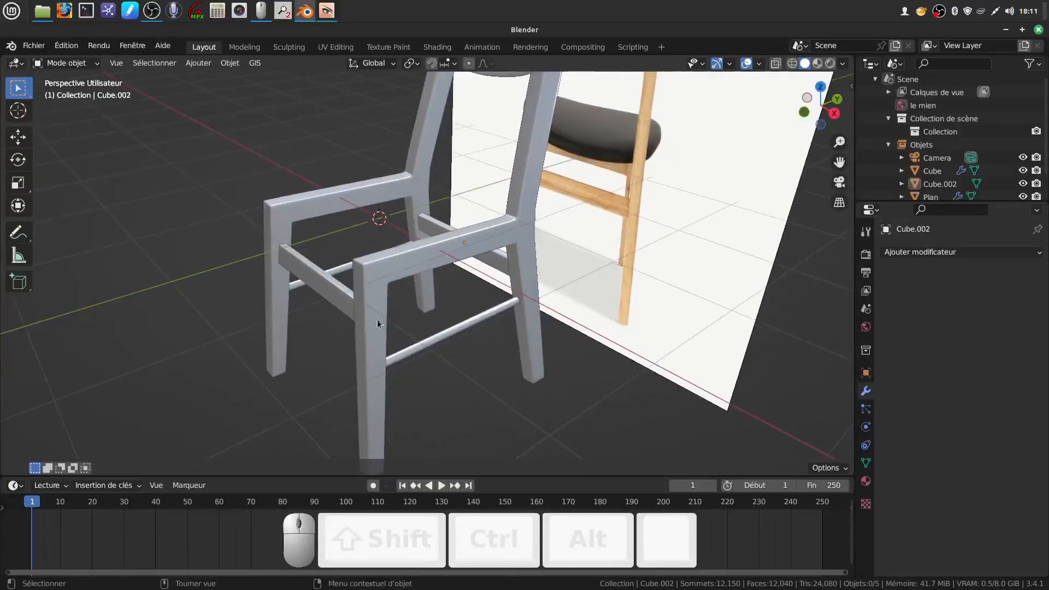
scroll(545, 247, "down", 4)
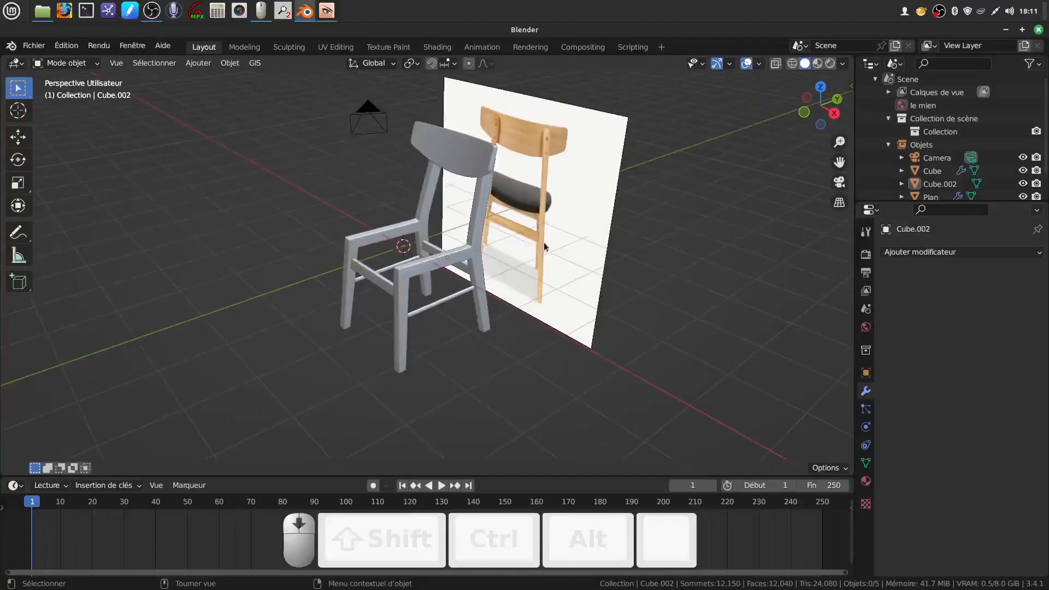
Step: Open the chair frame mesh in Edit Mode and turn off the display of its Subdivision modifier
scroll(494, 235, "up", 2)
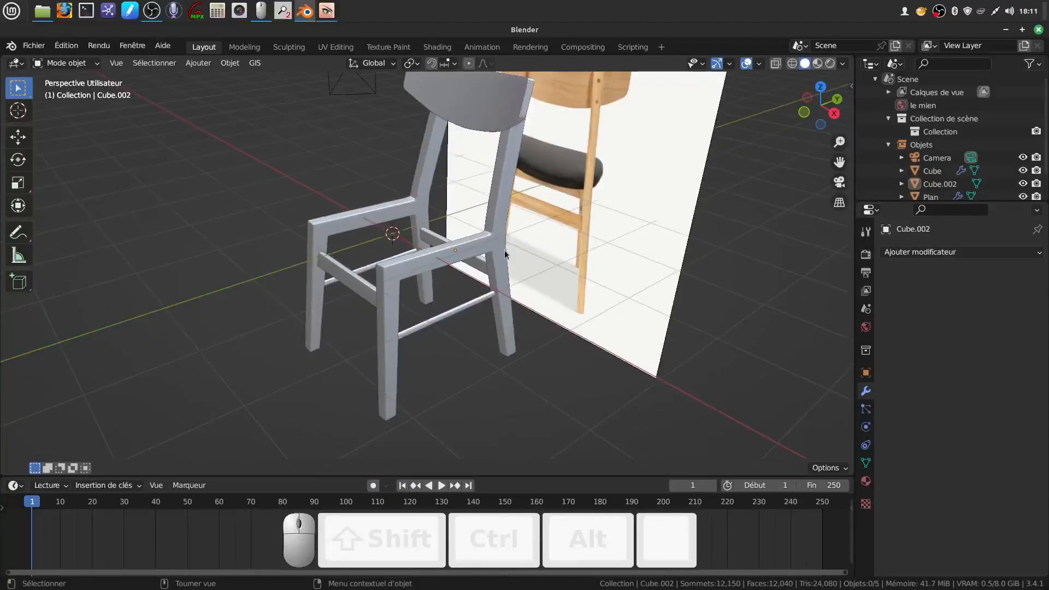
scroll(508, 273, "up", 3)
middle_click_drag(500, 255, 396, 274)
key("Tab")
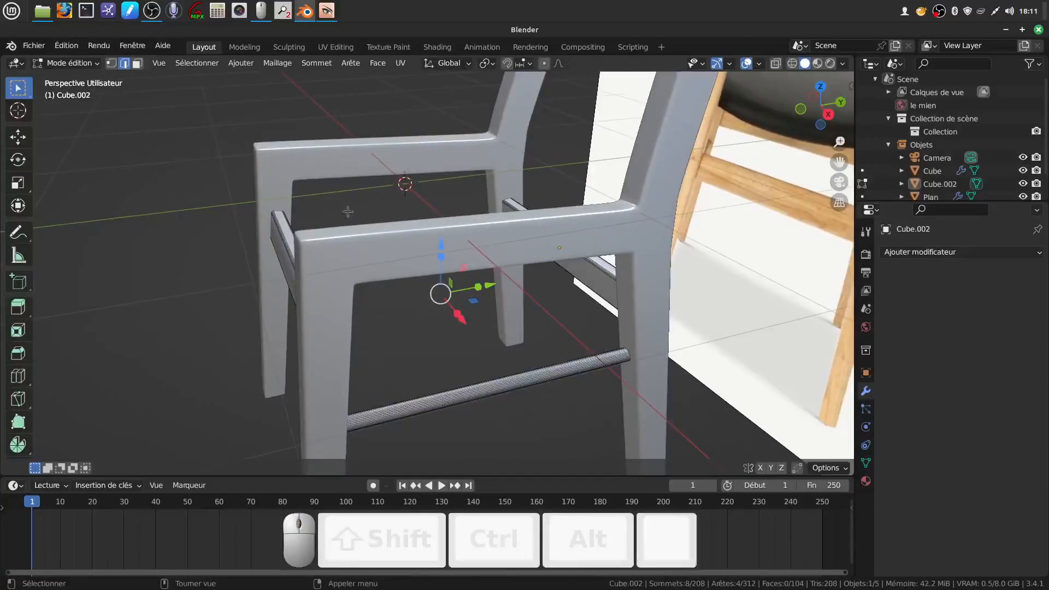
key("Tab")
left_click(370, 260)
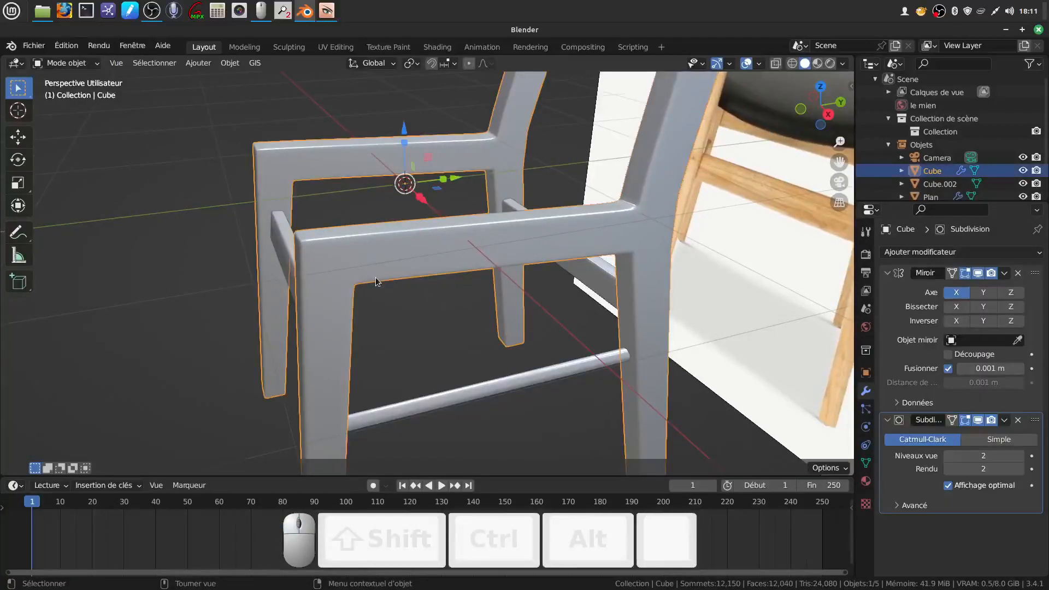
key("Tab")
scroll(378, 279, "up", 2)
mouse_move(386, 275)
middle_mouse_down("shift")
mouse_move(448, 256)
mouse_move(436, 303)
mouse_move(381, 260)
middle_mouse_up("shift")
scroll(437, 303, "up", 2)
middle_click_drag(380, 260, 355, 206, "shift")
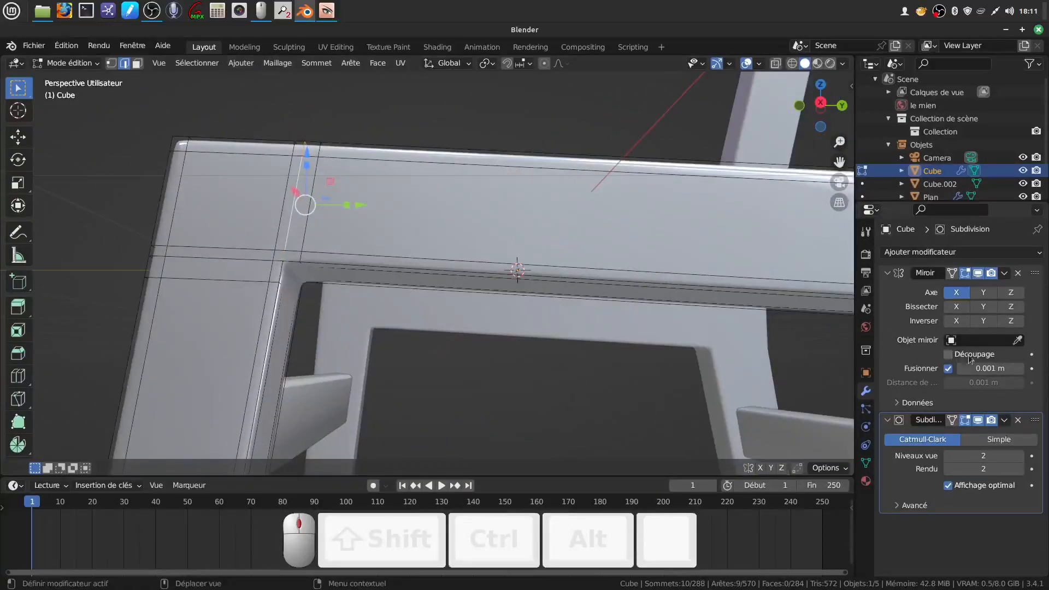
left_click(966, 420)
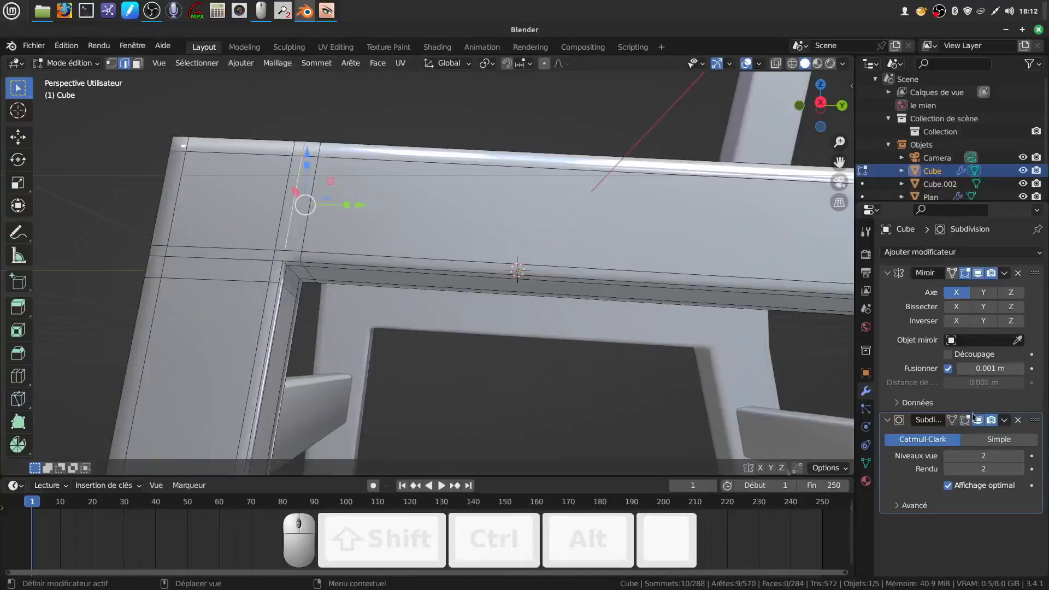
Step: Add the underside edges to the selected edge loop around the side rail where it meets the front leg
middle_click_drag(505, 297, 485, 281)
scroll(339, 295, "up", 1)
left_click(229, 273, "shift")
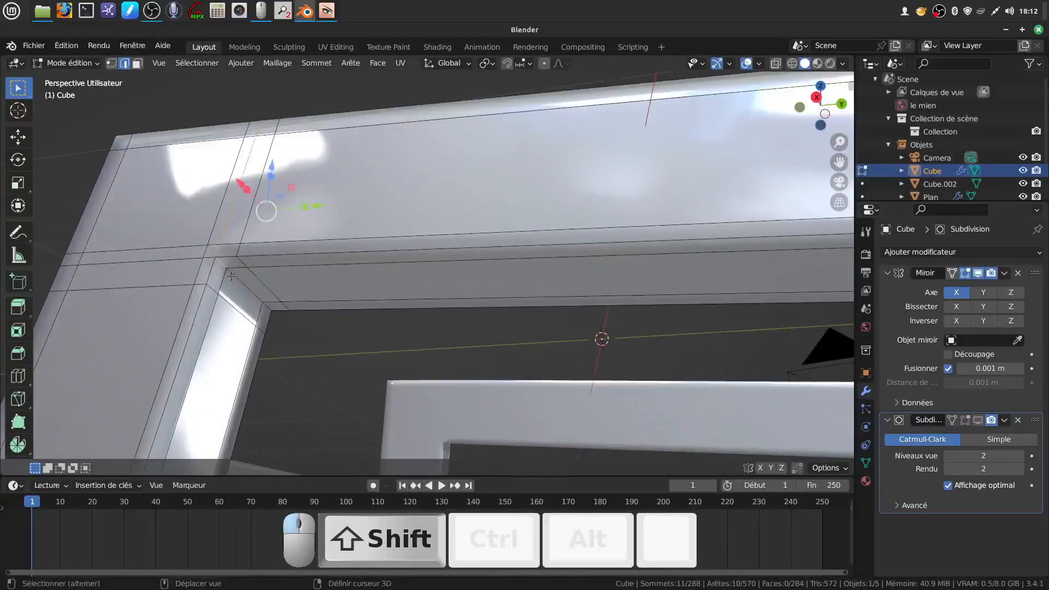
left_click(269, 318, "shift")
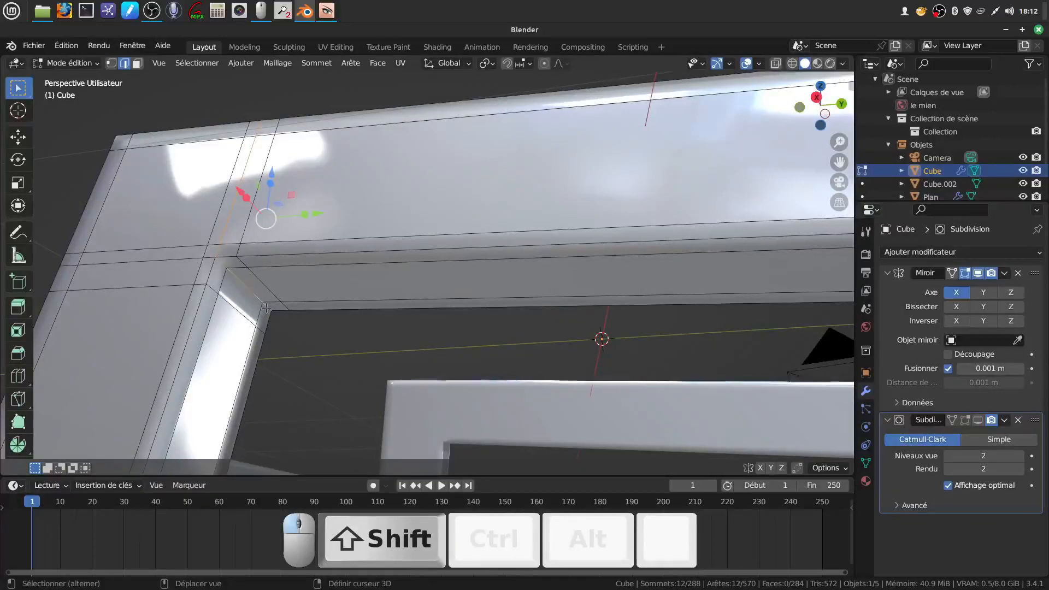
Step: Add the edge loop around the side rail's joint with the rear leg to the selection
middle_click_drag(270, 253, 513, 309)
scroll(512, 309, "up", 4)
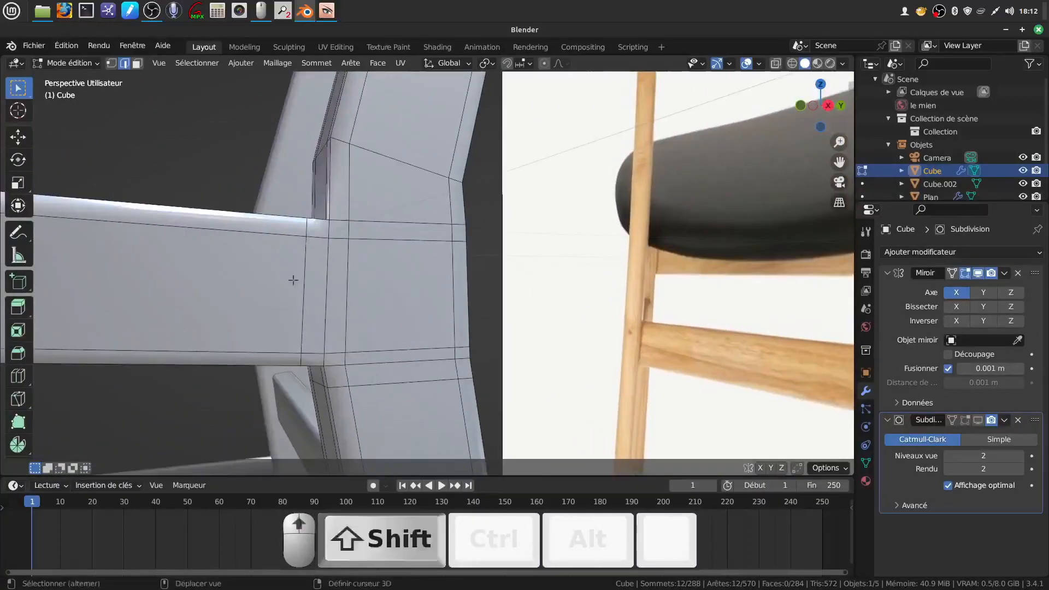
middle_click_drag(311, 281, 368, 296)
key("alt")
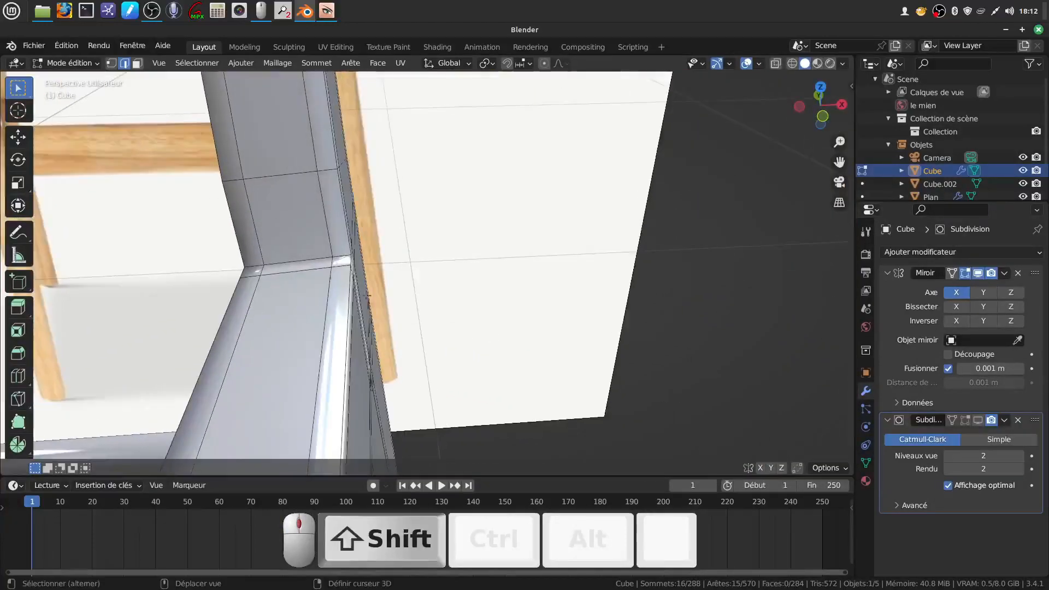
left_click(297, 263, "alt+shift")
middle_click_drag(297, 263, 368, 368)
left_click(252, 330, "alt+shift")
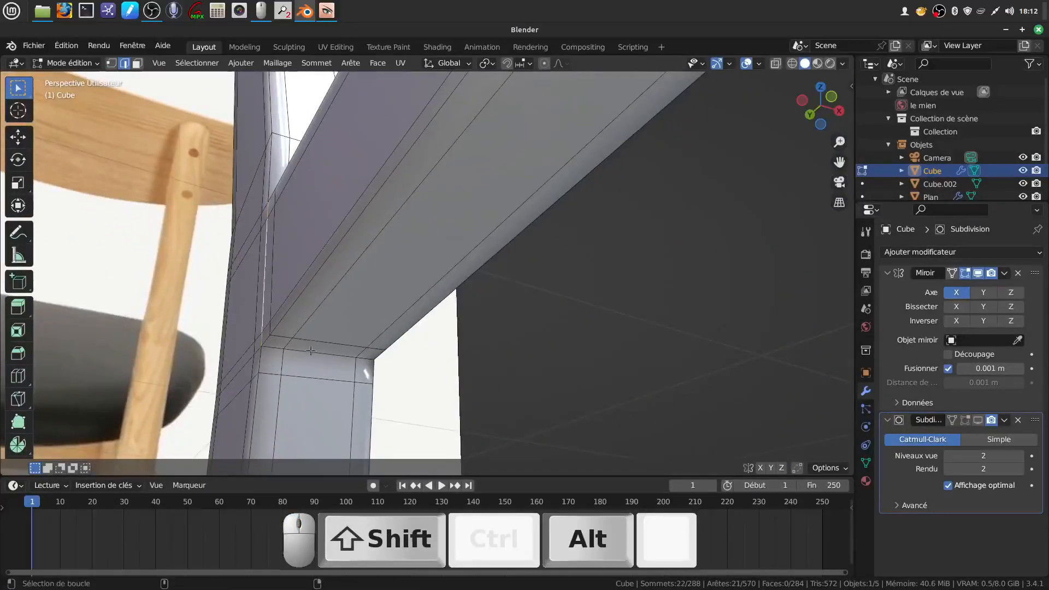
middle_click_drag(311, 351, 605, 283)
Step: Set the transform pivot to individual origins and bevel both selected joint loops about 0.0015 m wide with 4 segments
left_click(487, 63)
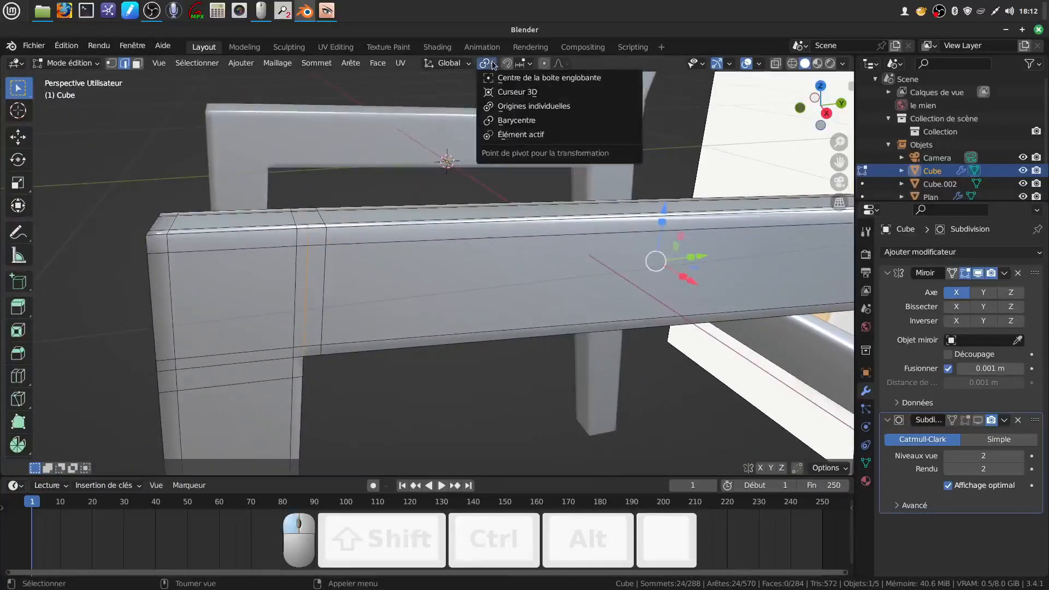
left_click(522, 107)
middle_click_drag(384, 381, 407, 326)
scroll(380, 315, "up", 1)
key("ctrl+b")
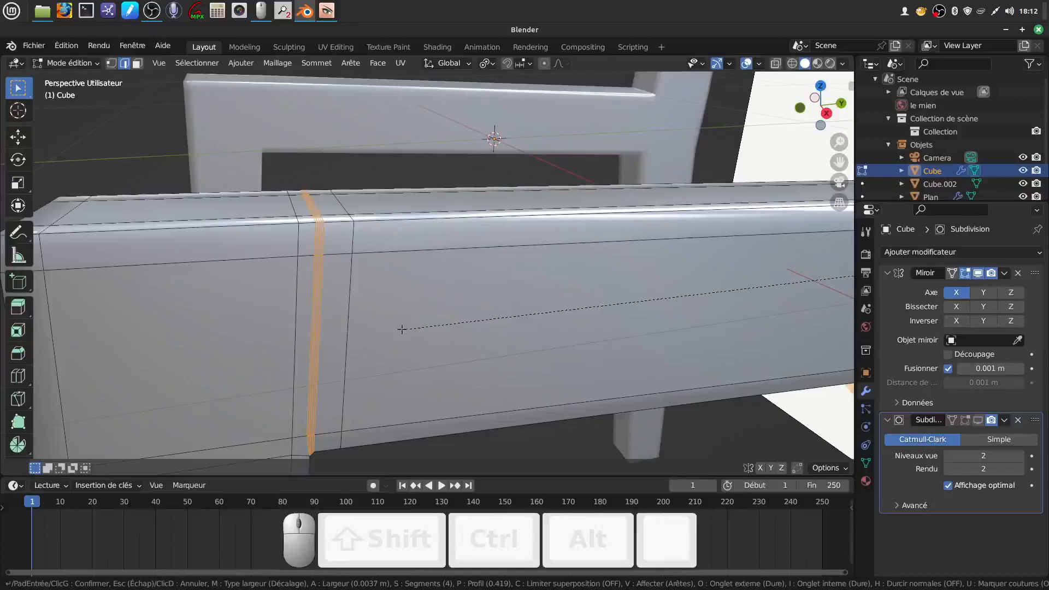
key("shift")
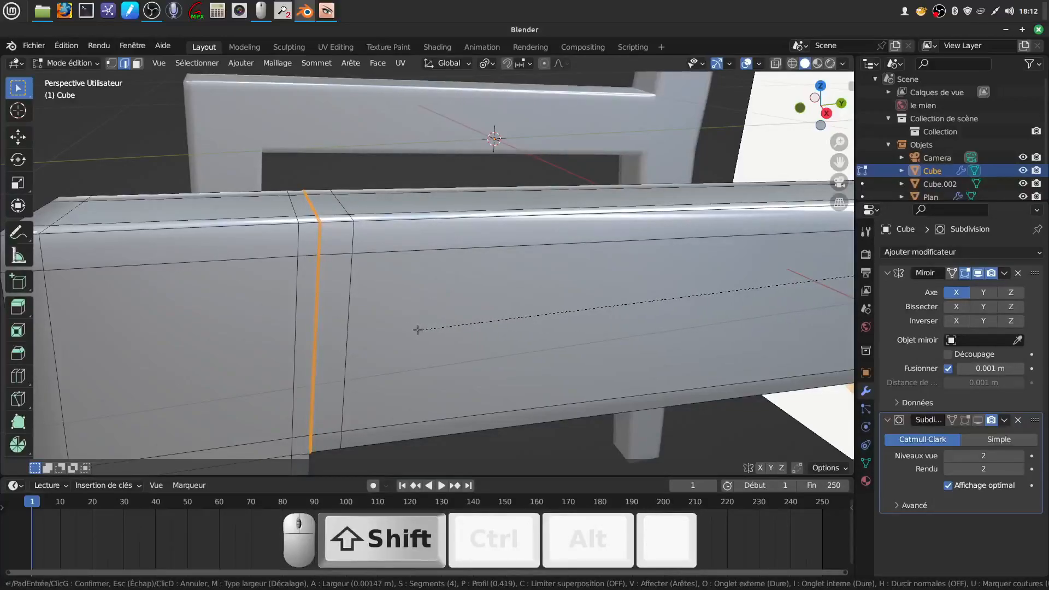
left_click(418, 330, "shift")
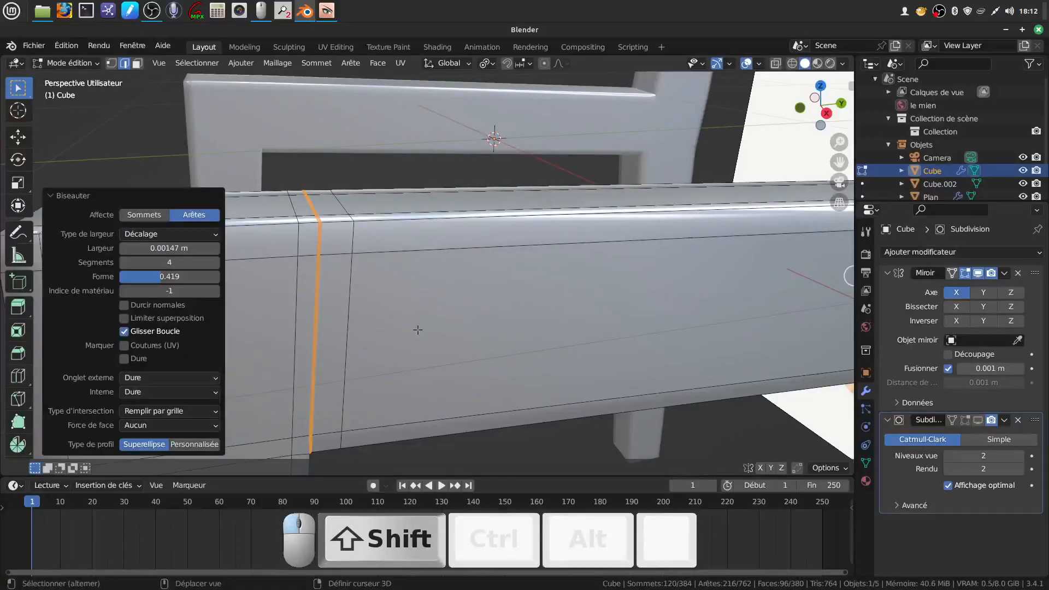
Step: Switch to face selection and shrink the selection to the inner strips of the beveled joint bands
scroll(418, 328, "up", 3)
middle_click_drag(417, 306, 561, 292, "shift")
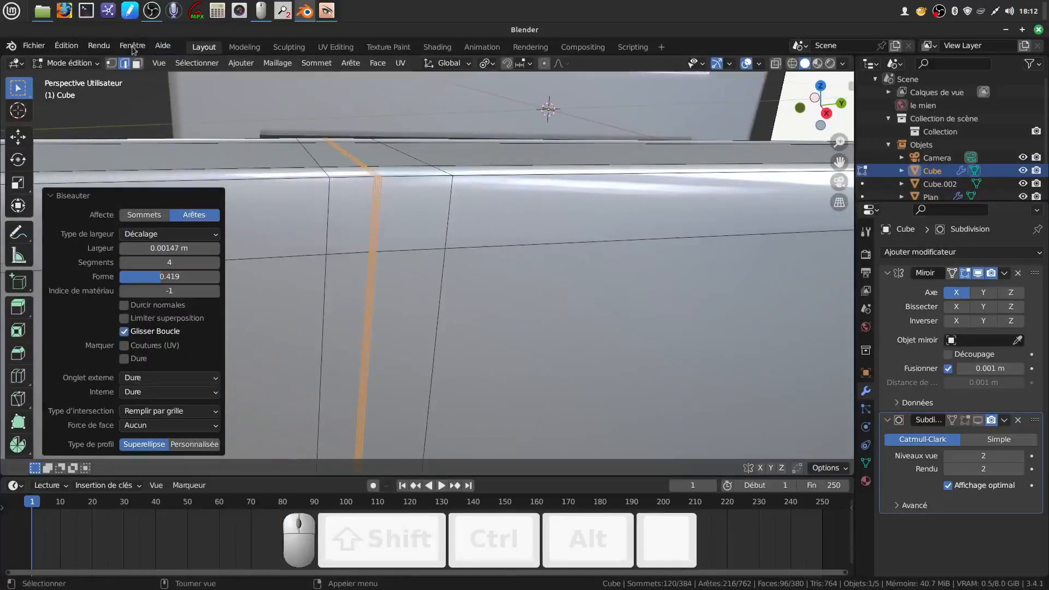
left_click(137, 64)
key("ctrl")
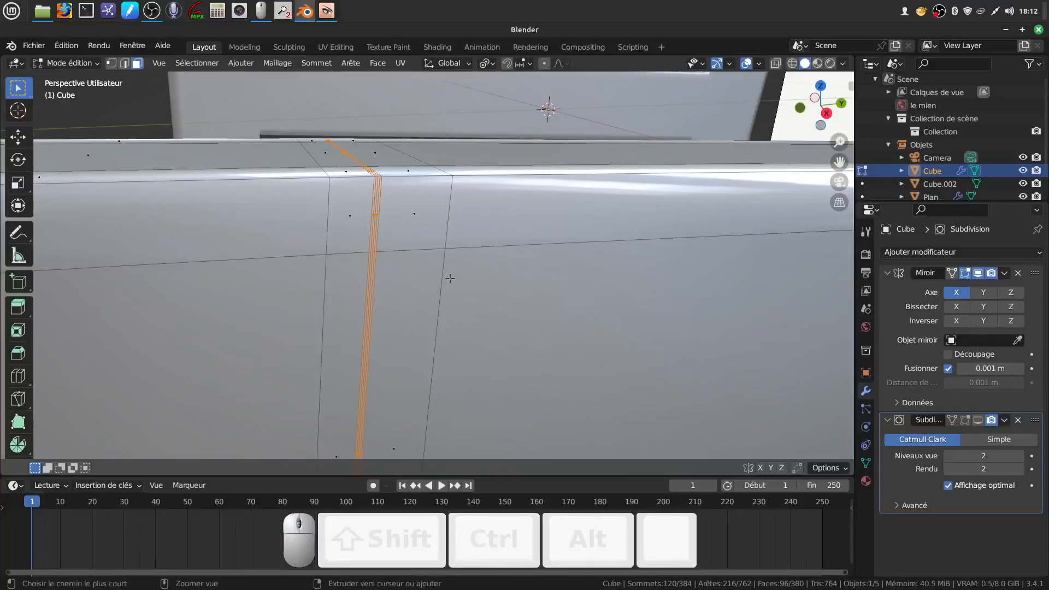
key("ctrl+KP_Subtract")
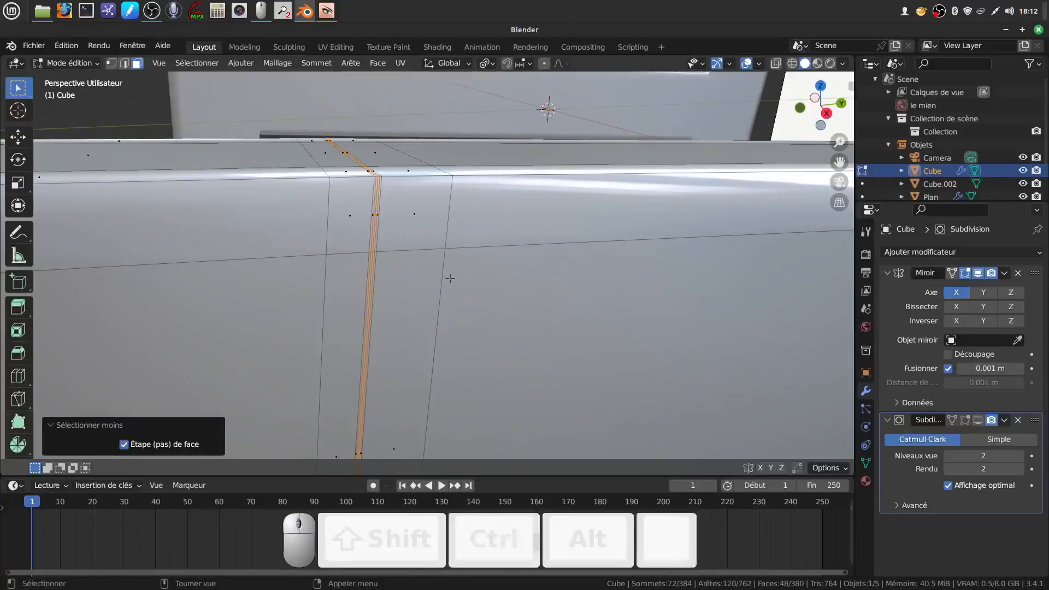
scroll(449, 278, "up", 2)
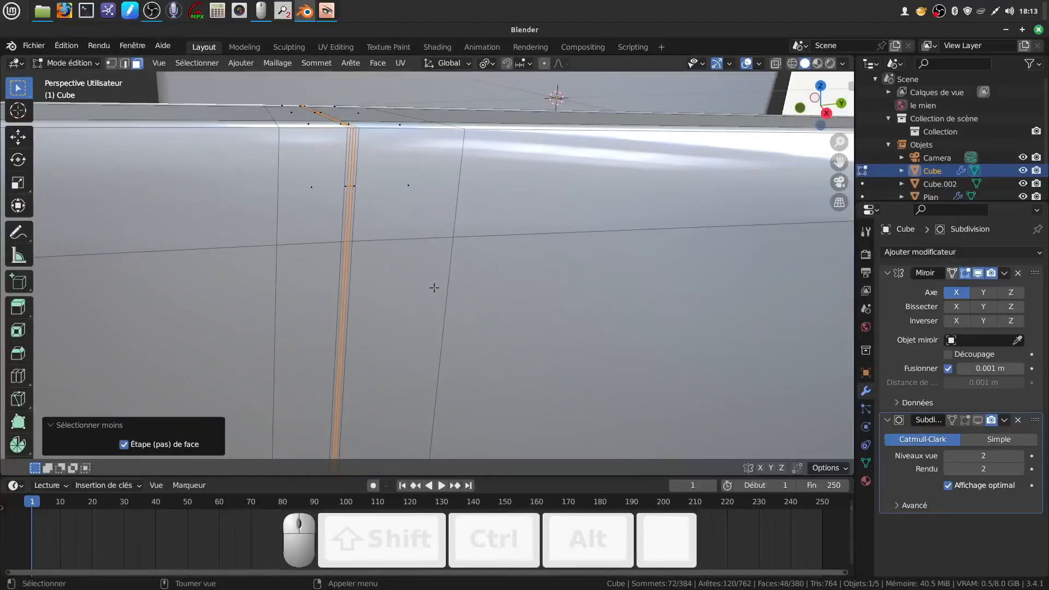
scroll(434, 330, "up", 1)
middle_click_drag(415, 275, 436, 310, "shift")
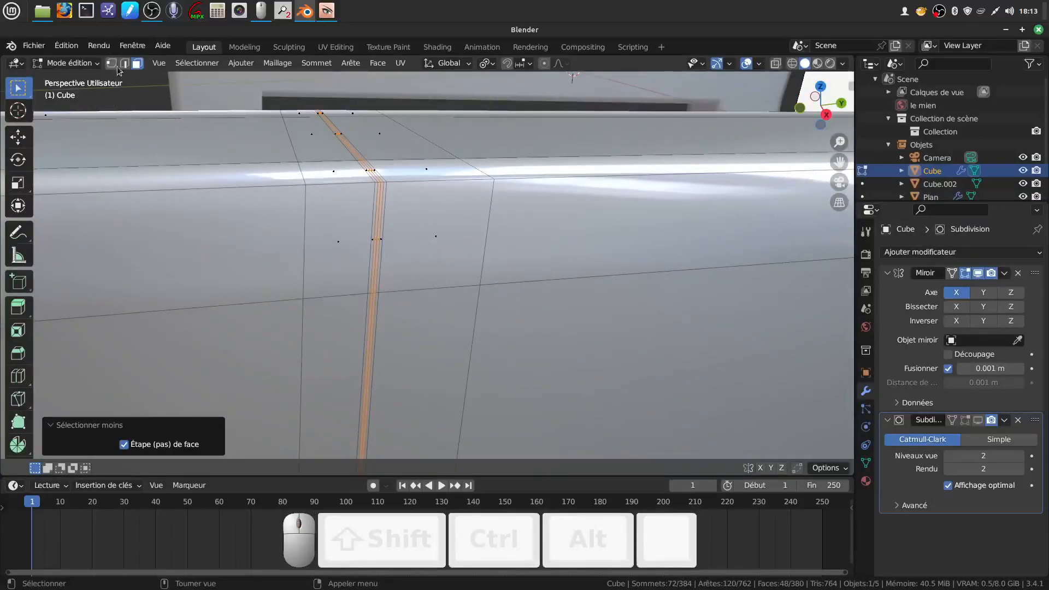
Step: Extrude the selected strips inward along their normals by about 0.0057 m to form thin joint grooves
left_click_drag(18, 307, 96, 361)
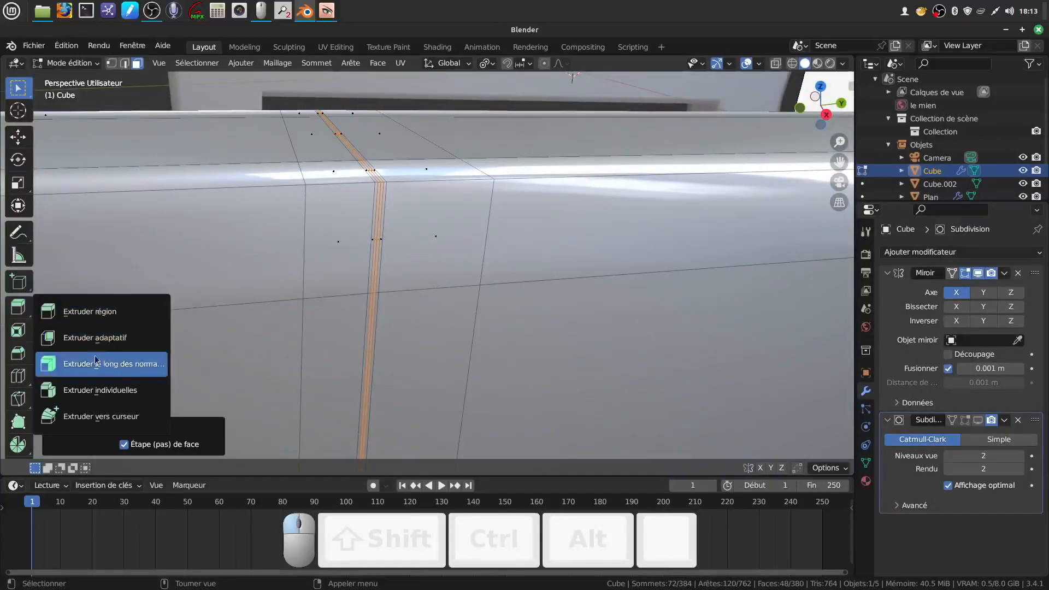
left_click(143, 370)
scroll(436, 295, "down", 4)
middle_click_drag(383, 263, 285, 386, "shift")
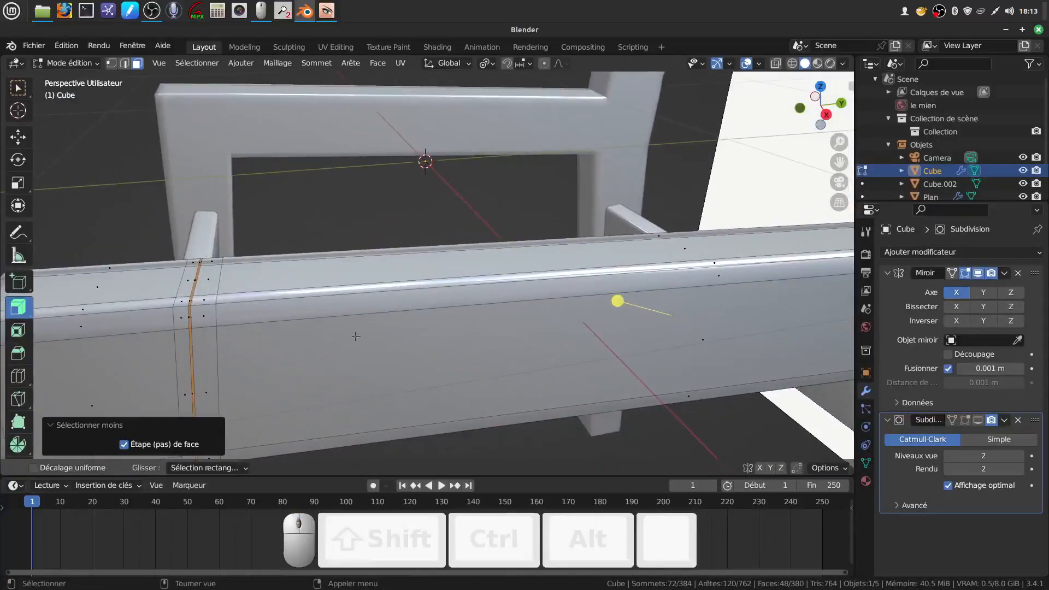
left_click_drag(618, 301, 615, 301)
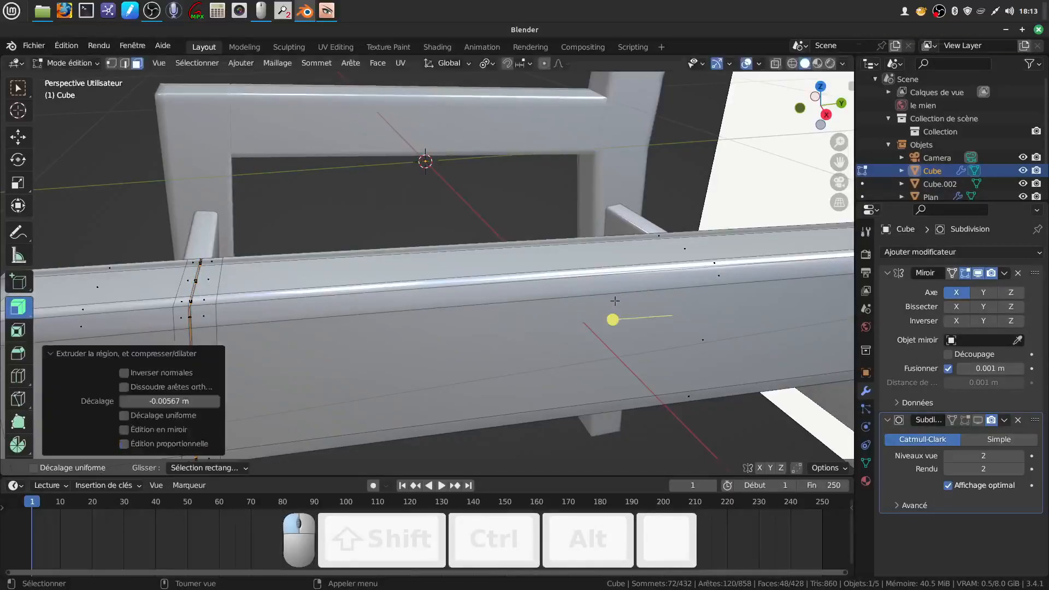
middle_click_drag(611, 319, 733, 295, "shift")
middle_click_drag(386, 260, 390, 318, "shift")
scroll(391, 363, "up", 4)
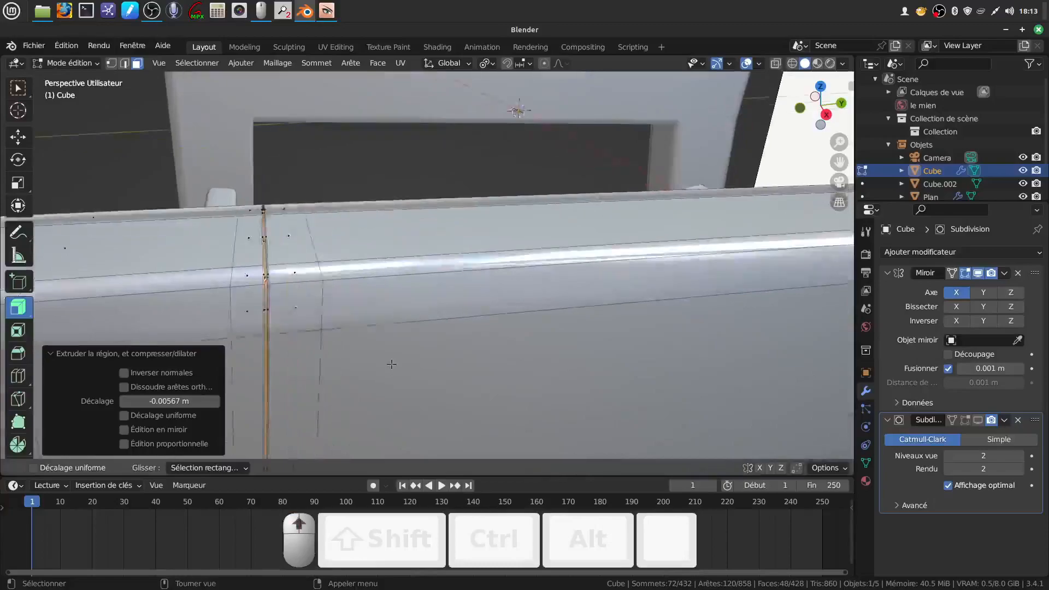
middle_click_drag(297, 312, 360, 295, "shift")
scroll(384, 315, "up", 2)
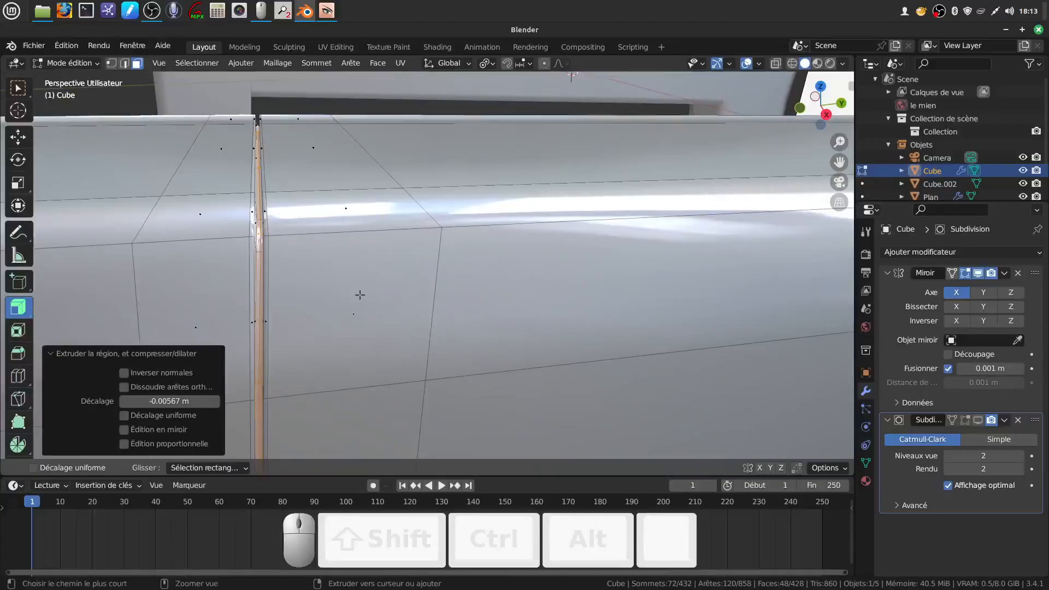
key("ctrl")
key("ctrl+KP_Subtract")
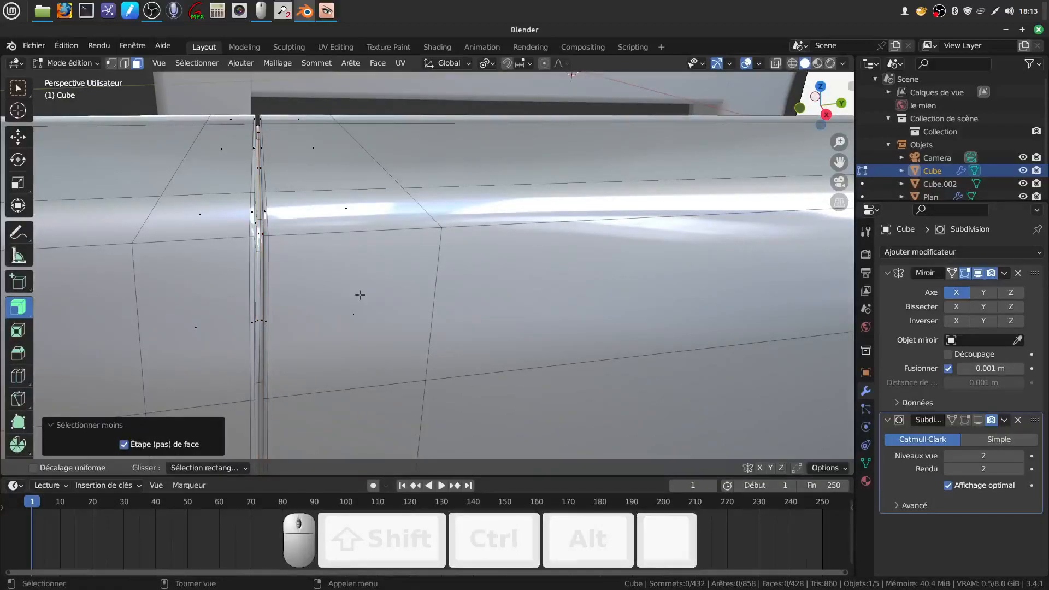
key("ctrl+z")
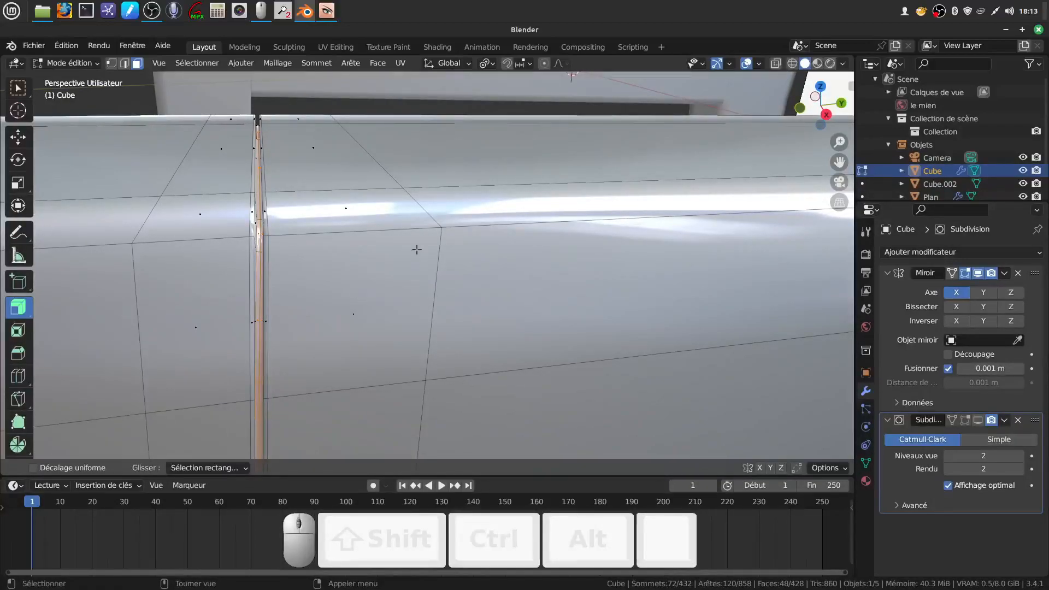
Step: In edge selection, shrink the selection to the middle edge loops at the groove bottoms and mark them as UV seams
middle_click_drag(320, 254, 325, 256)
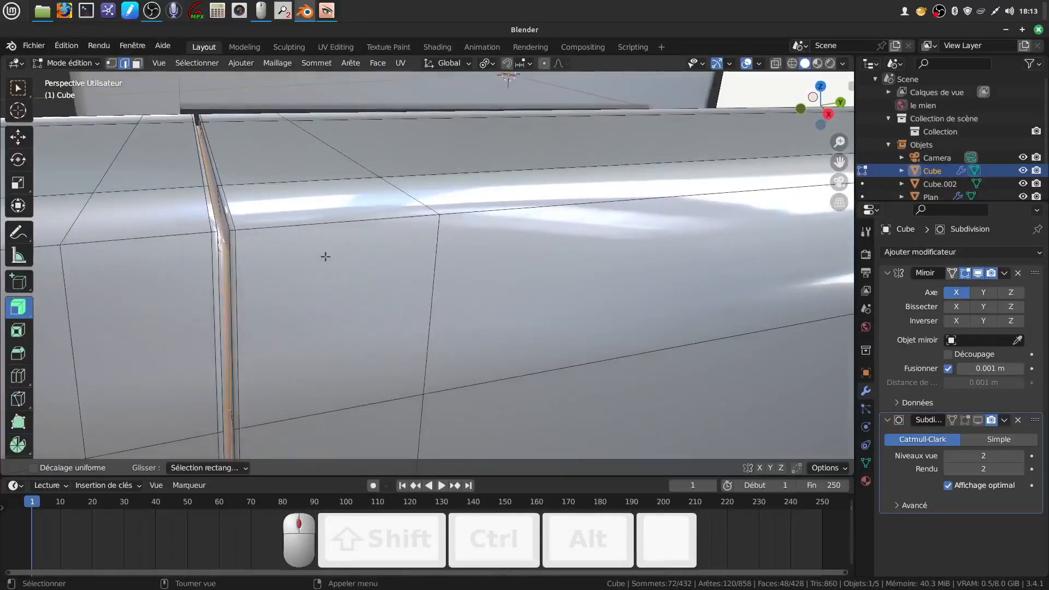
key("ctrl+KP_Subtract")
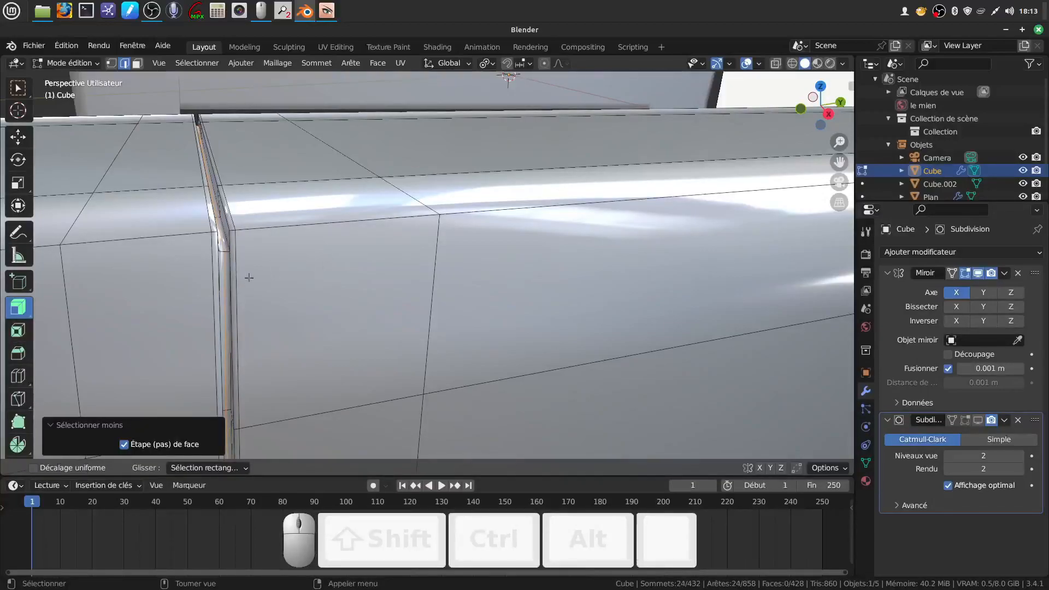
right_click(307, 268)
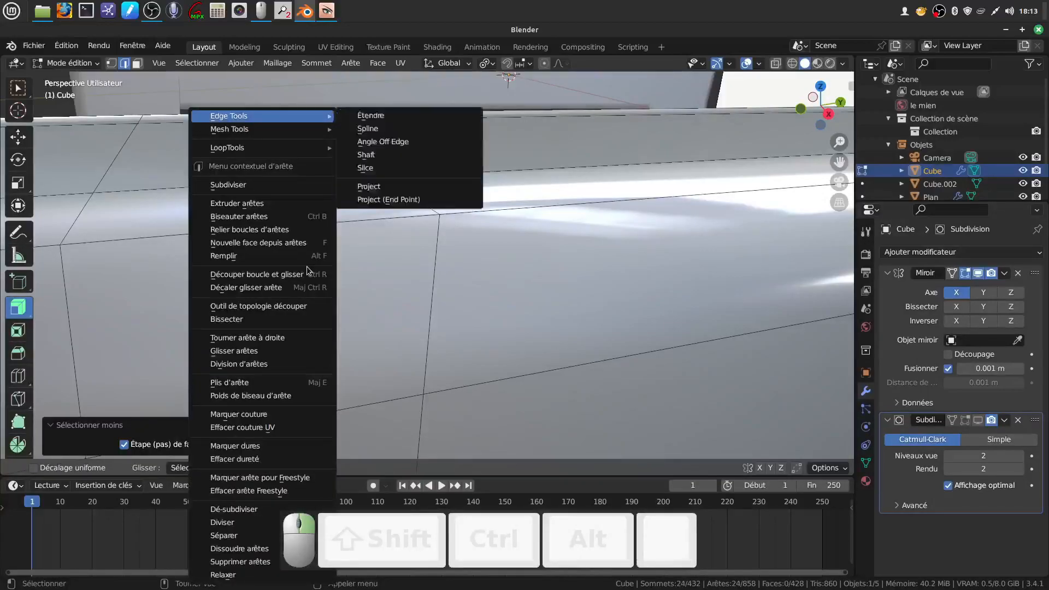
left_click(284, 418)
Step: Examine the grooves at the side rail's front and rear leg joints
scroll(447, 300, "down", 5)
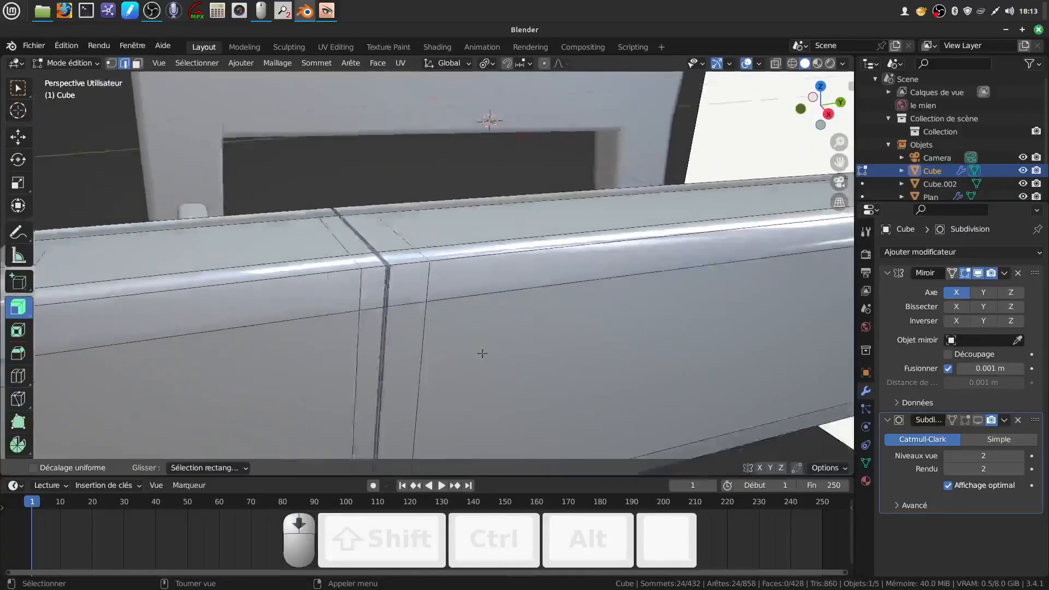
middle_click_drag(481, 352, 400, 299)
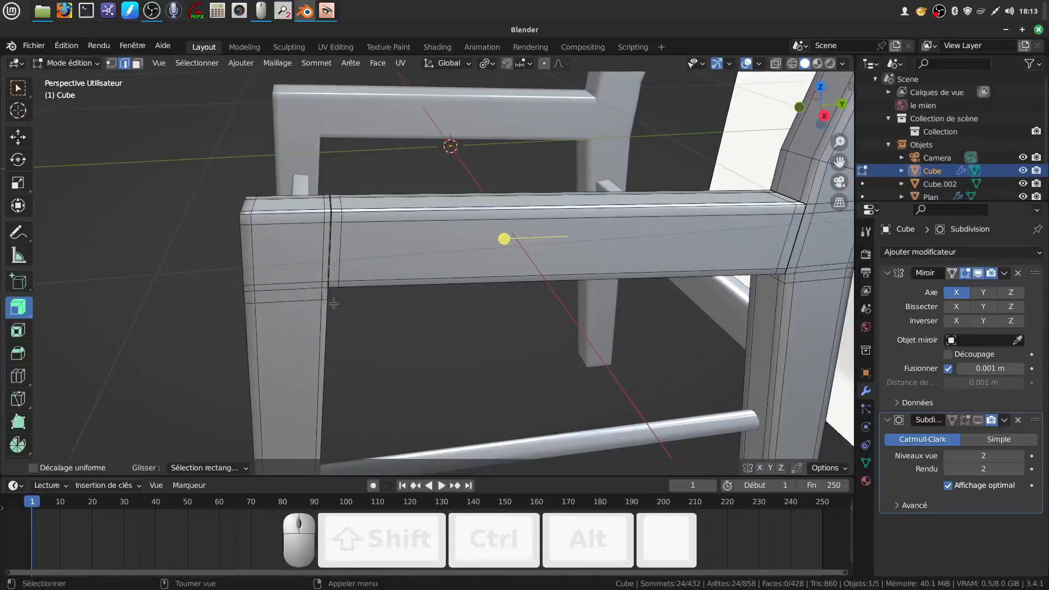
scroll(333, 304, "down", 4)
middle_click_drag(333, 303, 406, 330)
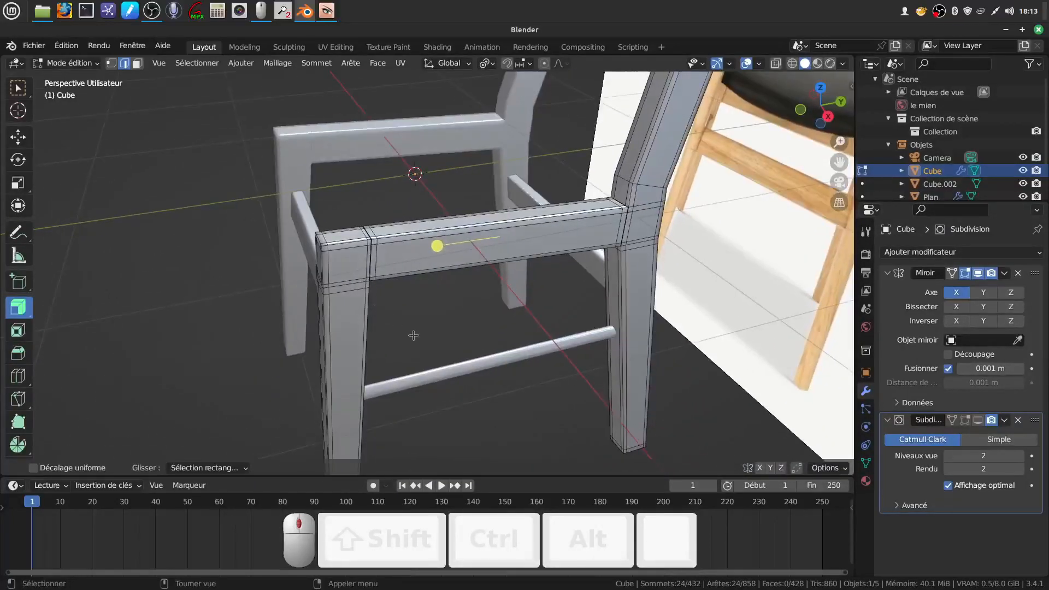
scroll(410, 322, "up", 3)
scroll(415, 314, "down", 4)
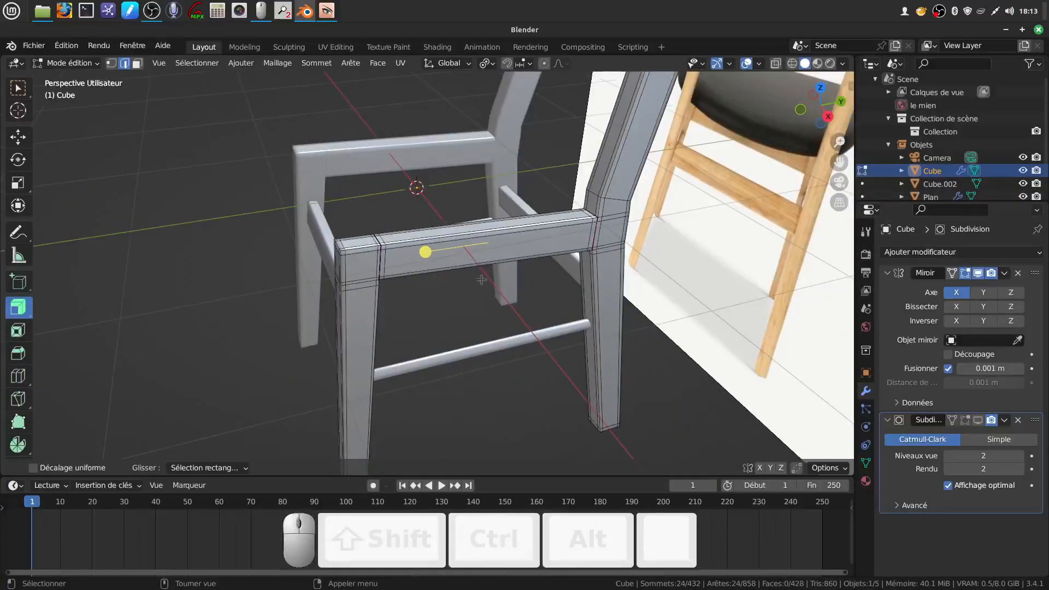
scroll(532, 320, "up", 4)
middle_click_drag(426, 302, 327, 346)
Step: Return to Object Mode and look over the whole chair frame beside the reference photo
key("Tab")
scroll(449, 300, "down", 4)
scroll(428, 378, "up", 4)
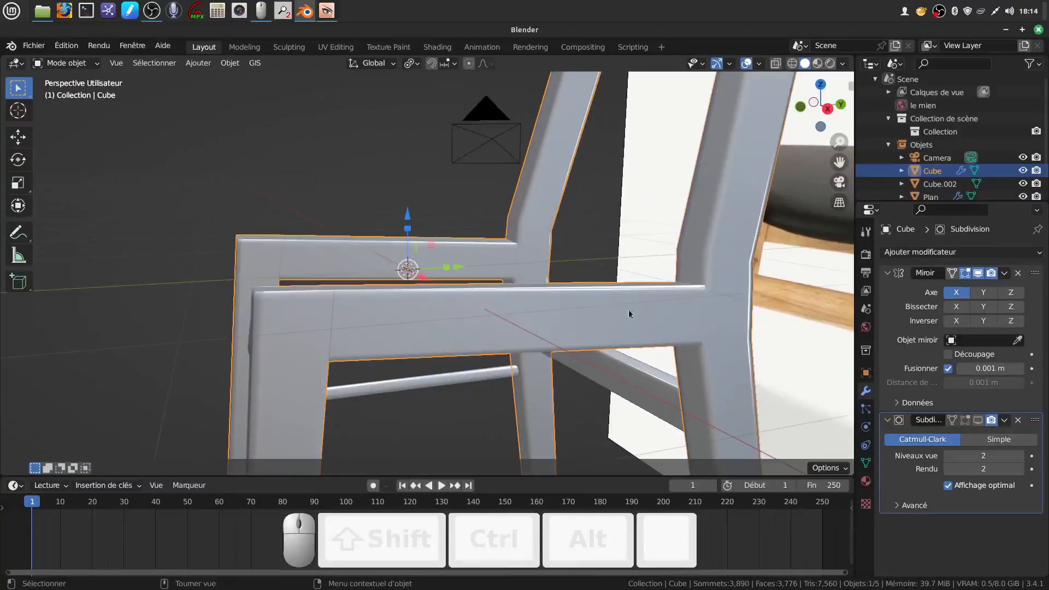
middle_click_drag(588, 326, 537, 400, "shift")
scroll(538, 400, "down", 8)
middle_click_drag(430, 397, 496, 415, "shift")
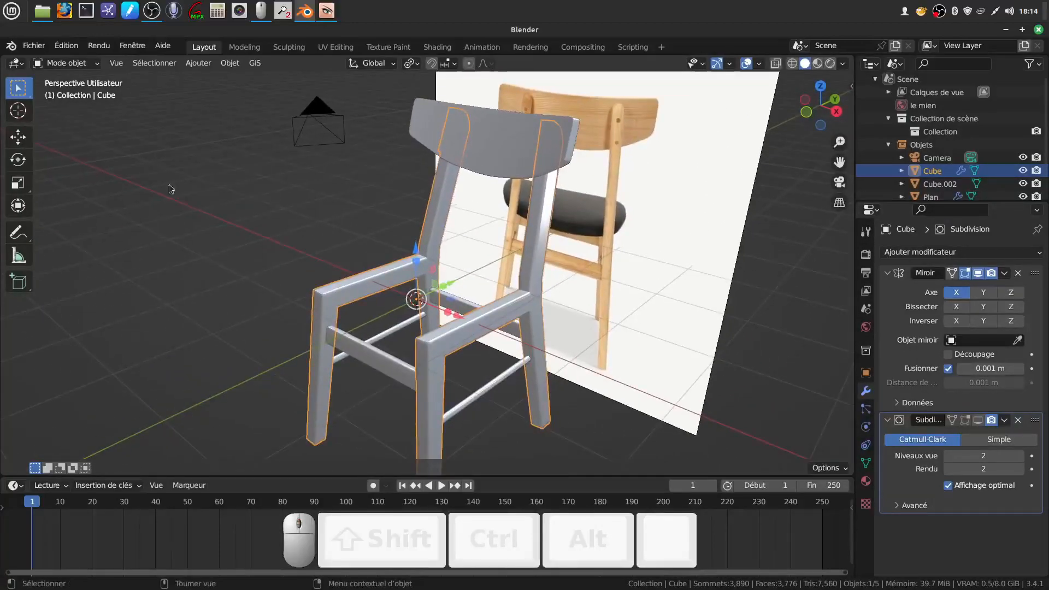
Step: Save the project as a new file named "chaise tuto.blend" in the chaise folder
left_click(27, 46)
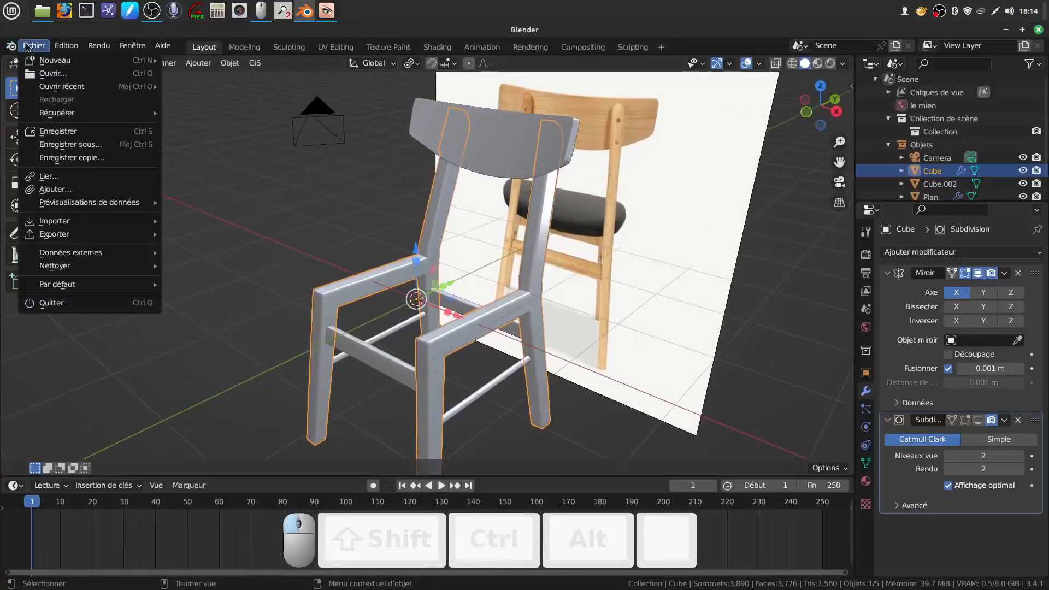
left_click(65, 146)
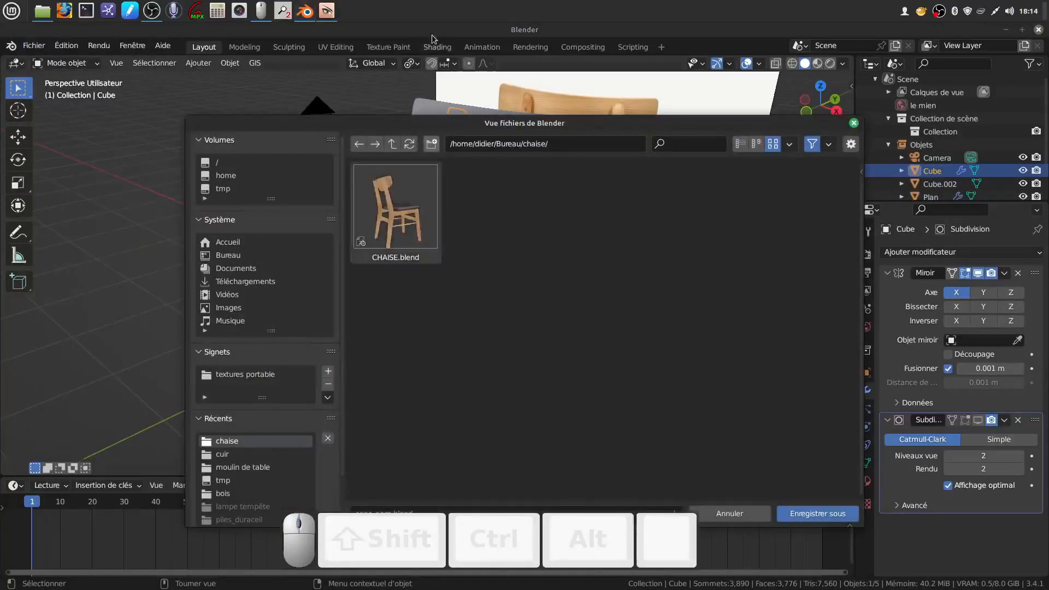
left_click_drag(436, 124, 408, 72)
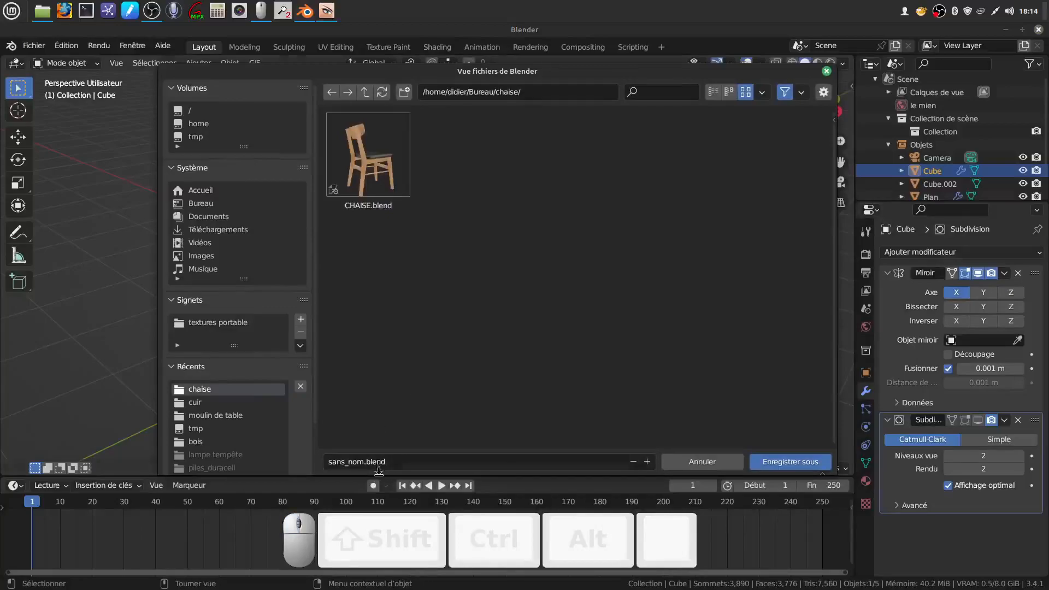
left_click(363, 464)
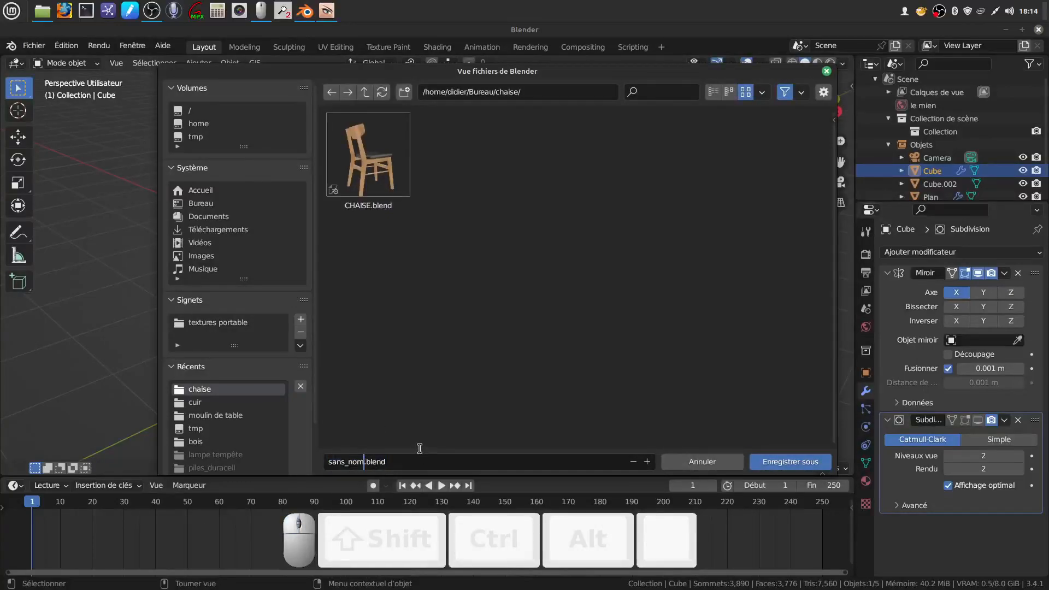
key("BackSpace")
key("BackSpace")
key("BackSpace")
key("BackSpace")
type("chaise tut")
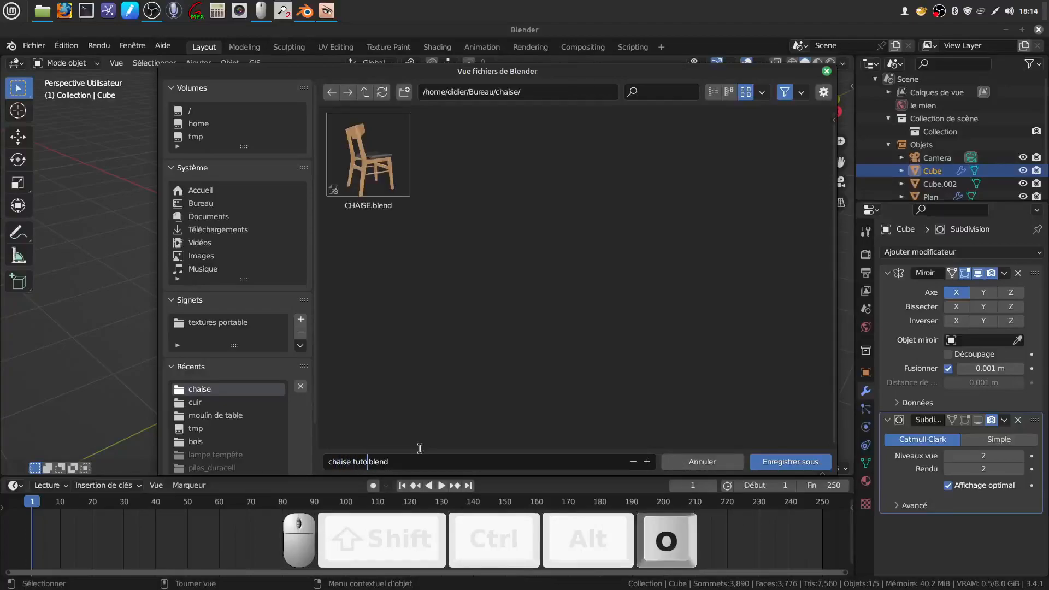
left_click(824, 466)
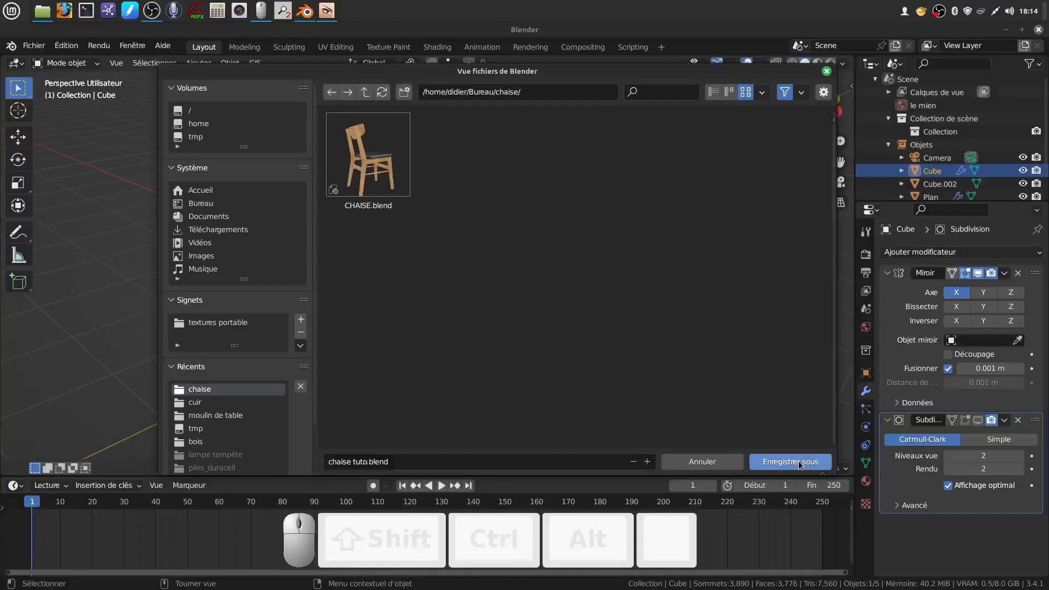
left_click(799, 465)
Step: Deselect the chair frame and look over the whole chair beside the reference photo
scroll(379, 183, "down", 2)
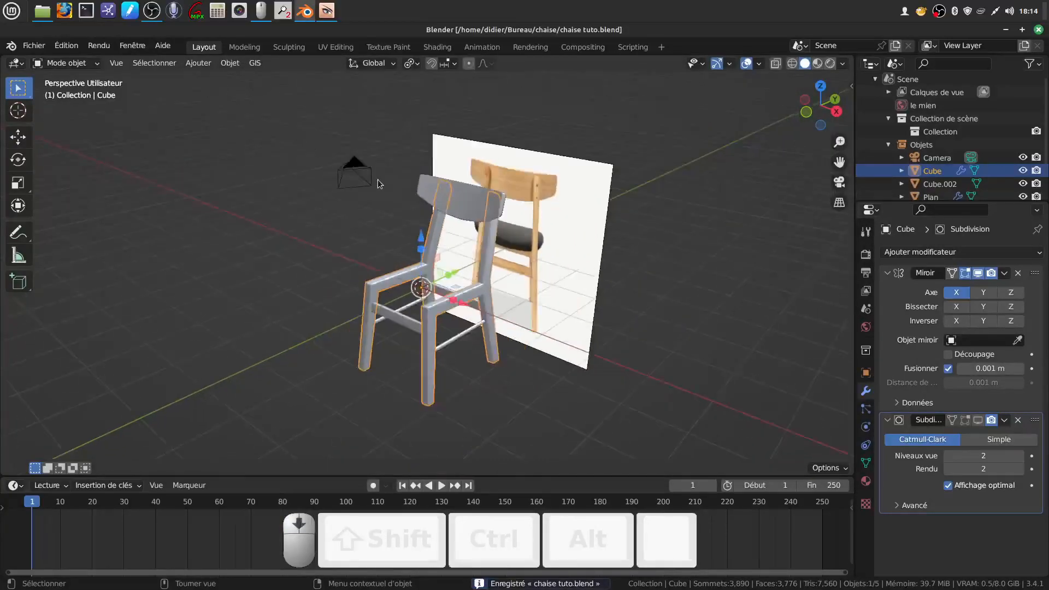
left_click(257, 280)
scroll(369, 350, "up", 3)
middle_click_drag(454, 235, 398, 294)
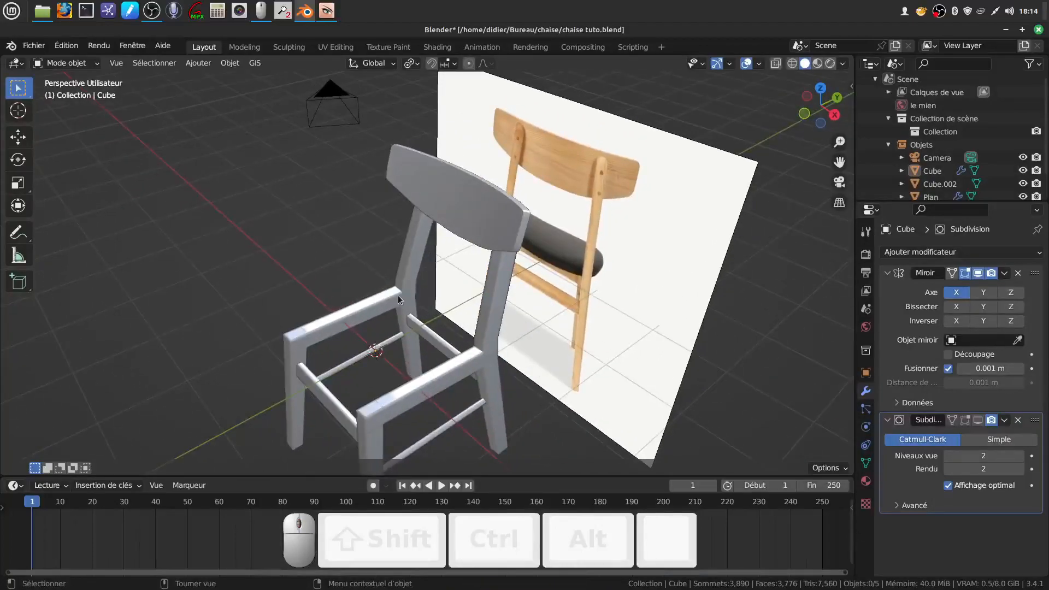
left_click(940, 12)
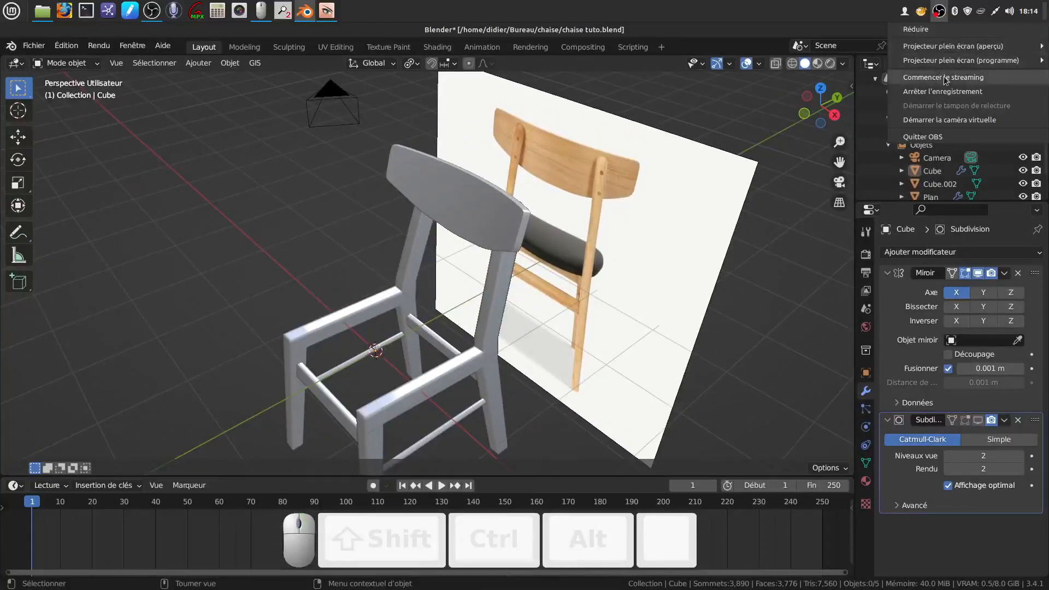